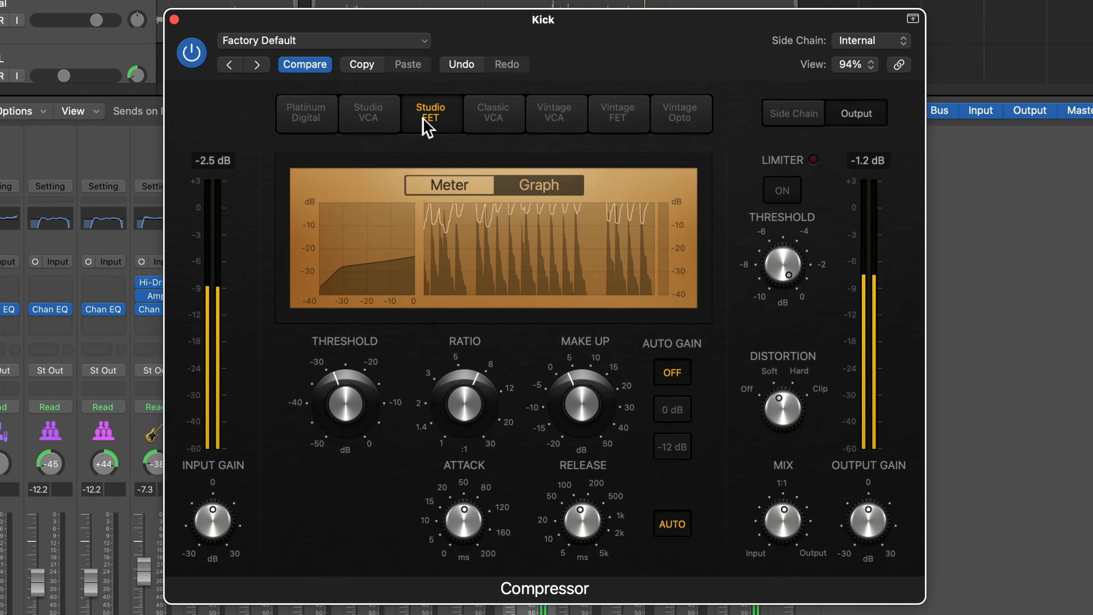
- Audition the Studio FET, Classic VCA, Vintage VCA and Vintage FET models in the Kick channel's Compressor
click(427, 116)
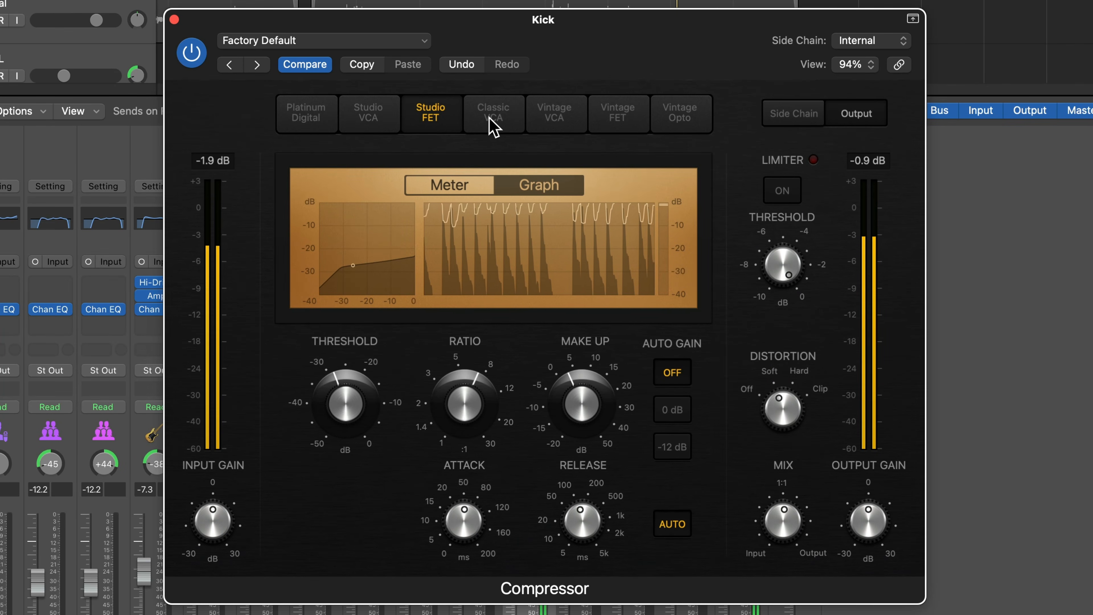
click(491, 120)
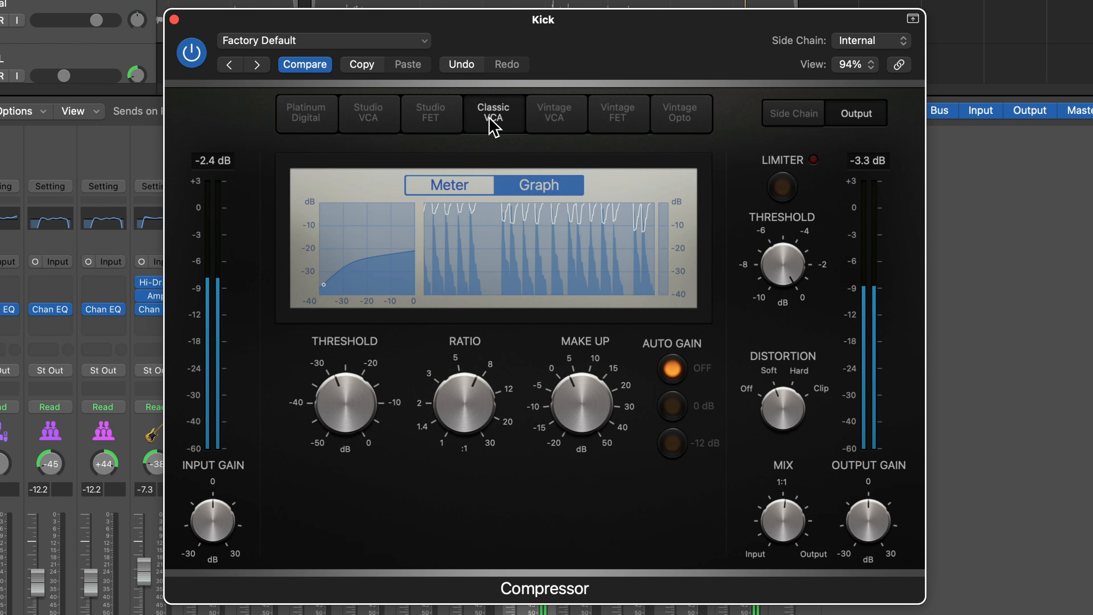
click(555, 112)
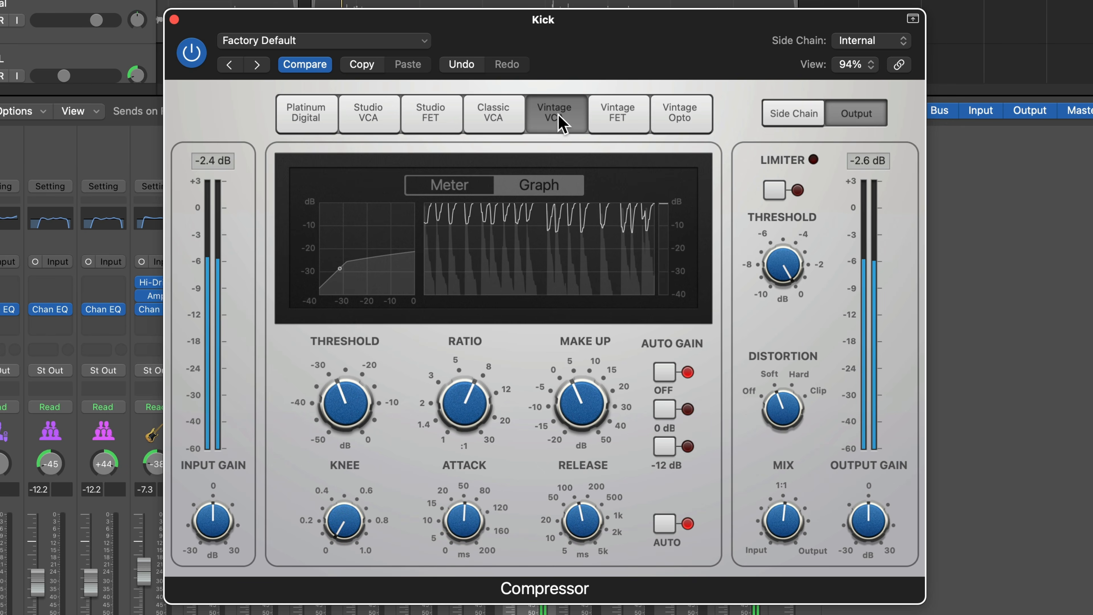
click(610, 122)
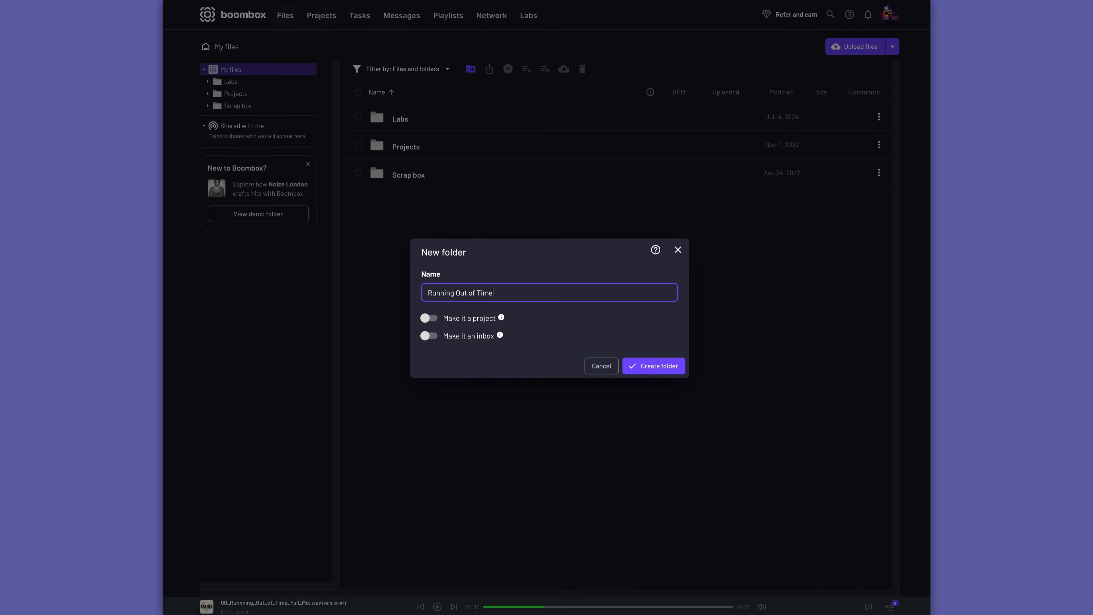
- In Boombox, turn on the inbox option for the new folder named Running Out of Time
click(430, 336)
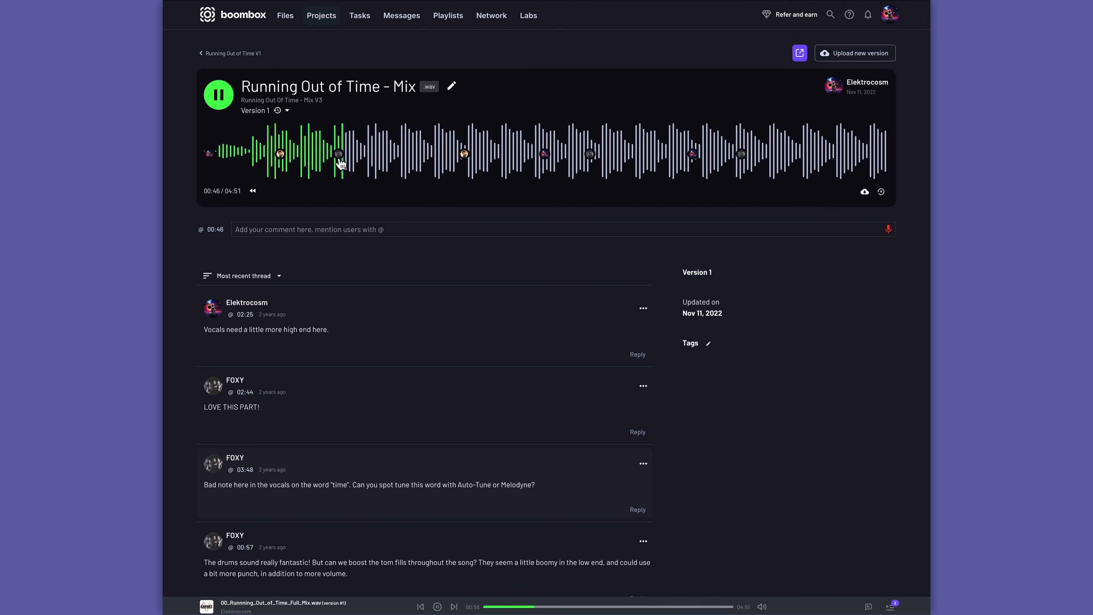
- Browse the comments on the Running Out of Time mix and the artist profiles in the Boombox network
scroll(340, 172, down, 5)
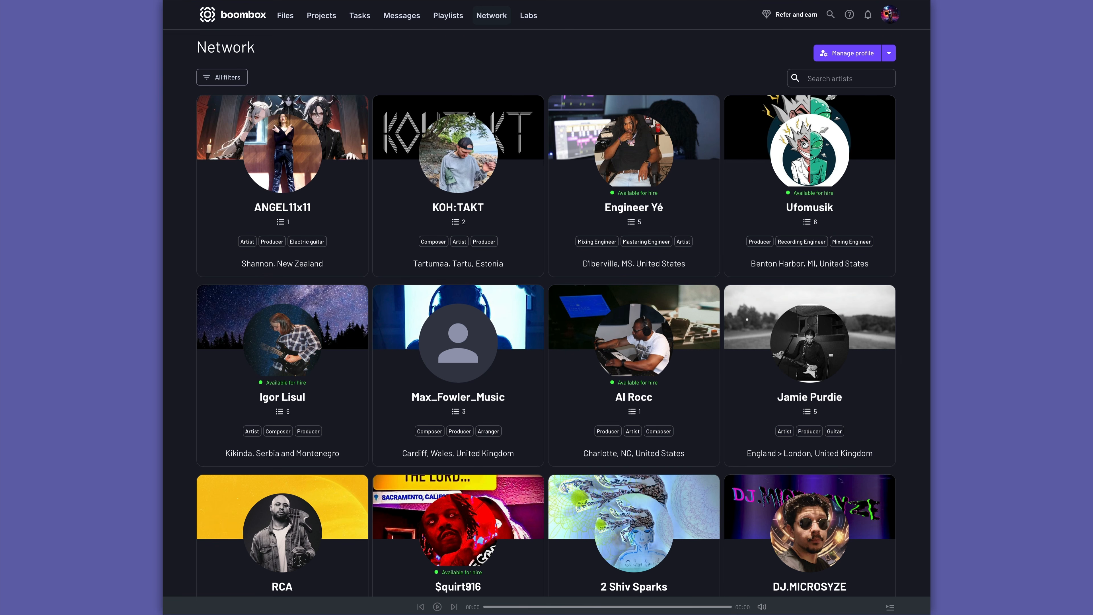
scroll(546, 309, down, 4)
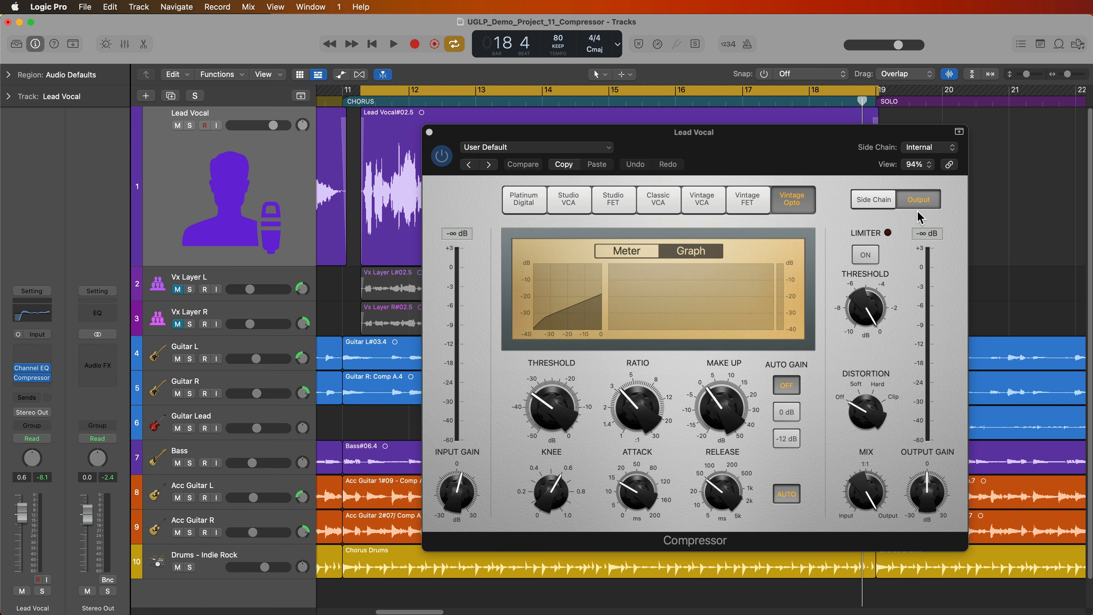
- In Logic Pro, move the Compressor window clear of the Lead Vocal region and examine the vocal waveform closely around bar 15
click(236, 172)
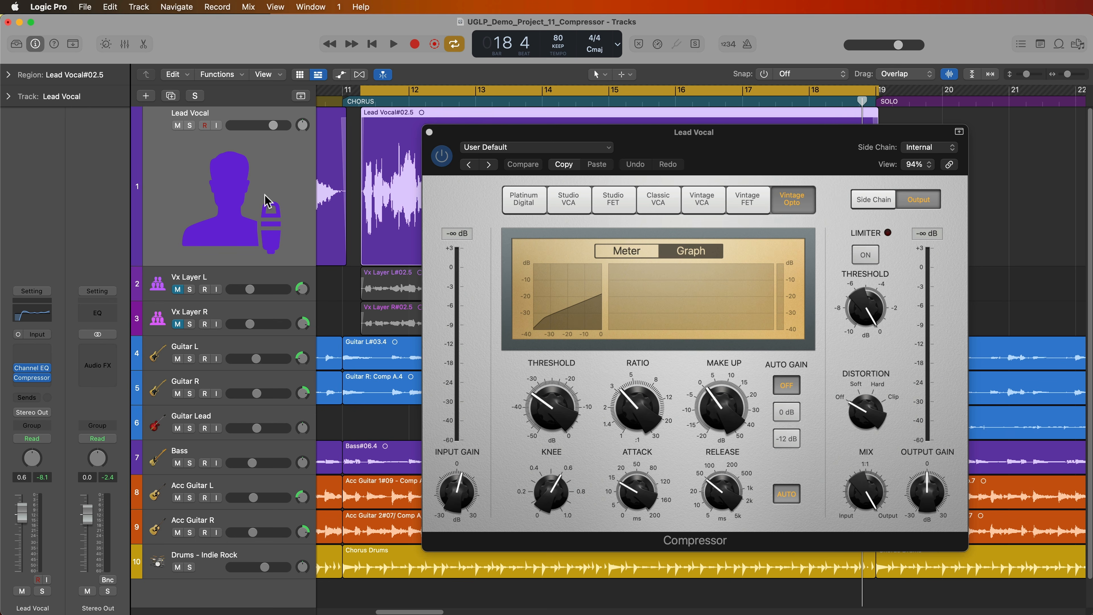
drag(645, 133, 619, 337)
click(610, 100)
key(super+Right)
key(super+Right)
key(super+Right)
key(super+Right)
key(super+Right)
key(super+Right)
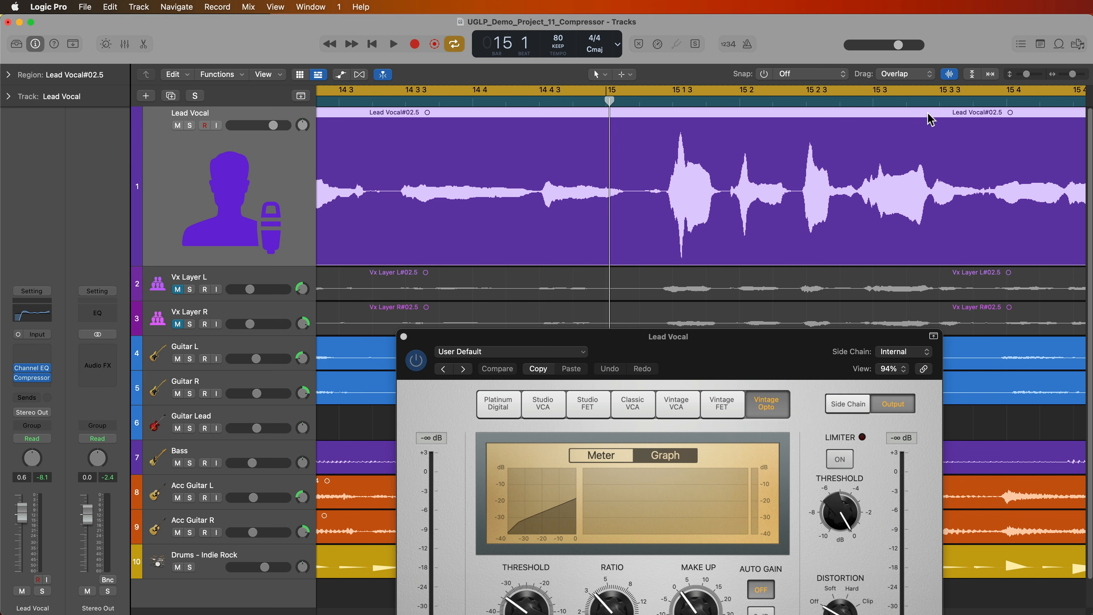
click(400, 100)
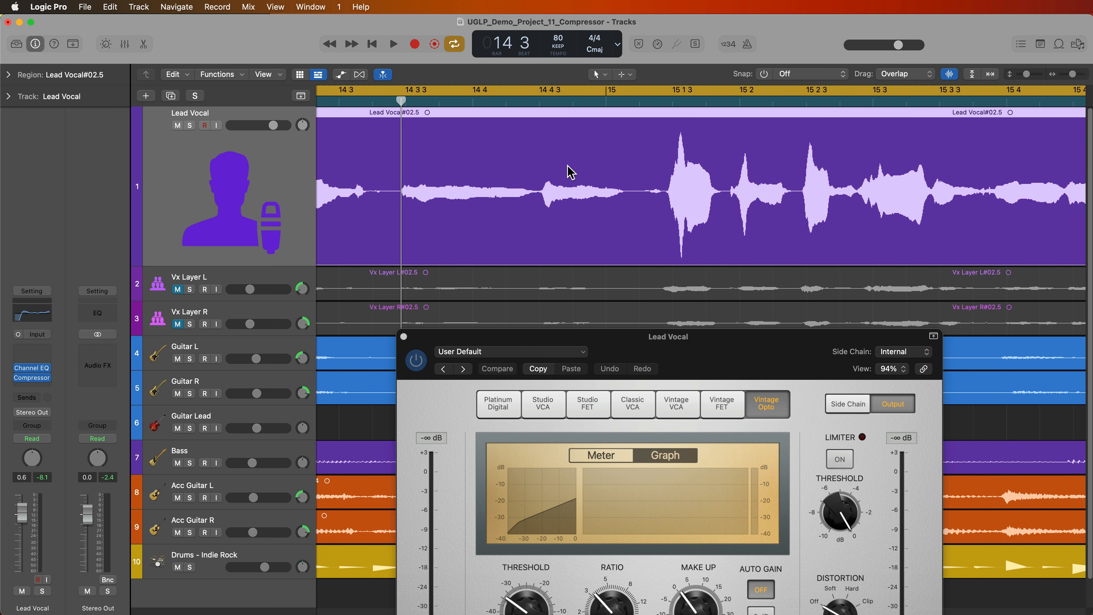
- Examine the dynamics of the whole chorus region on the Lead Vocal track
key(super+Left)
key(super+Left)
key(super+Left)
key(super+Left)
key(super+Left)
key(super+Left)
key(super+Left)
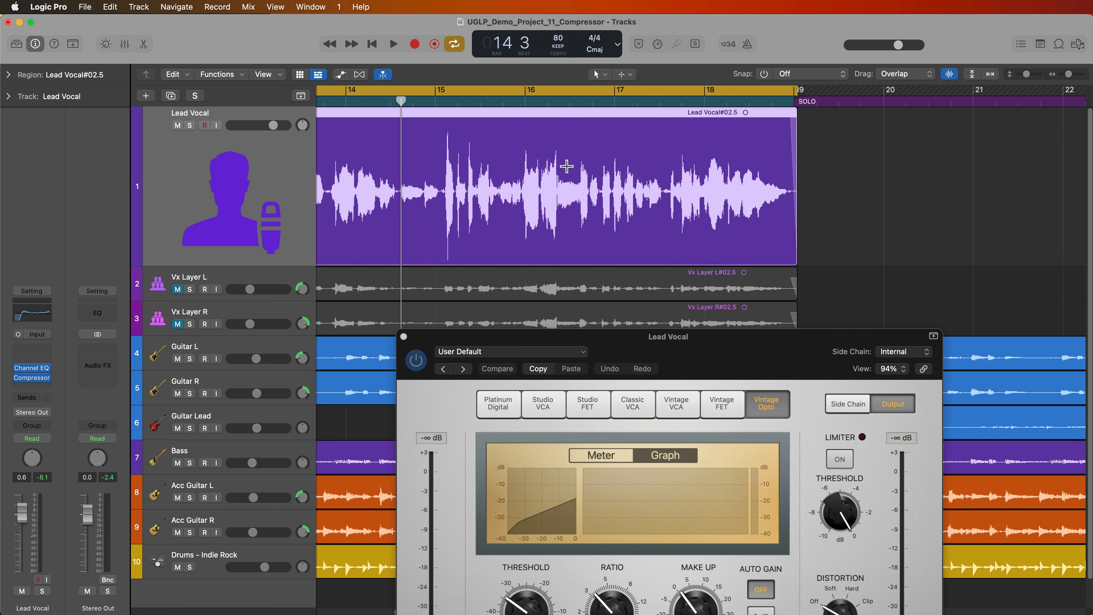
scroll(572, 194, left, 5)
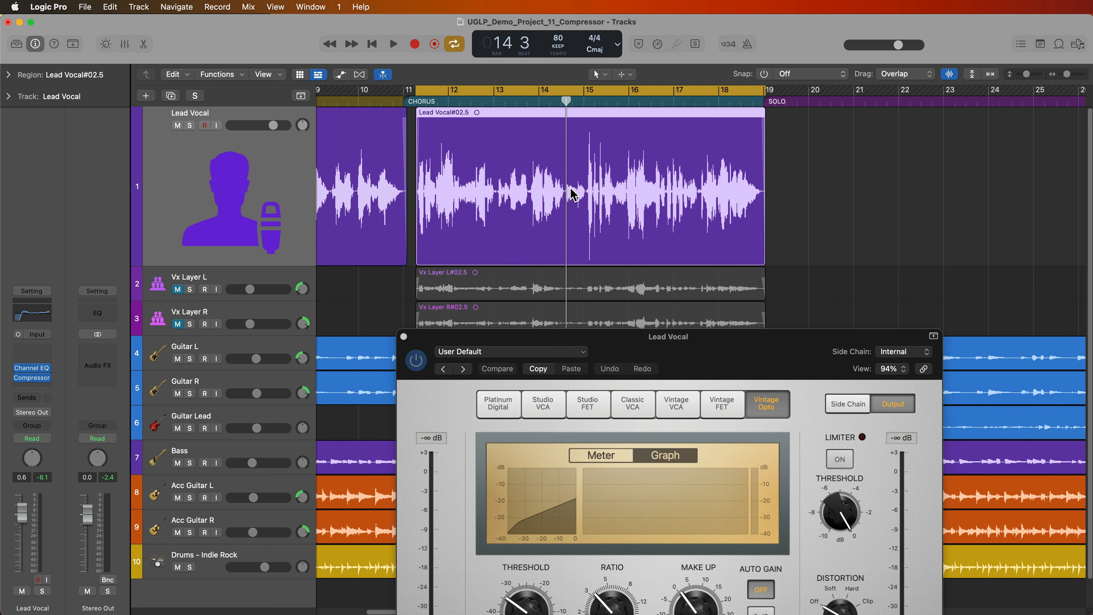
- Bring the Lead Vocal Compressor window fully into view and switch its display between Graph and Meter, ending on Meter
drag(615, 336, 620, 105)
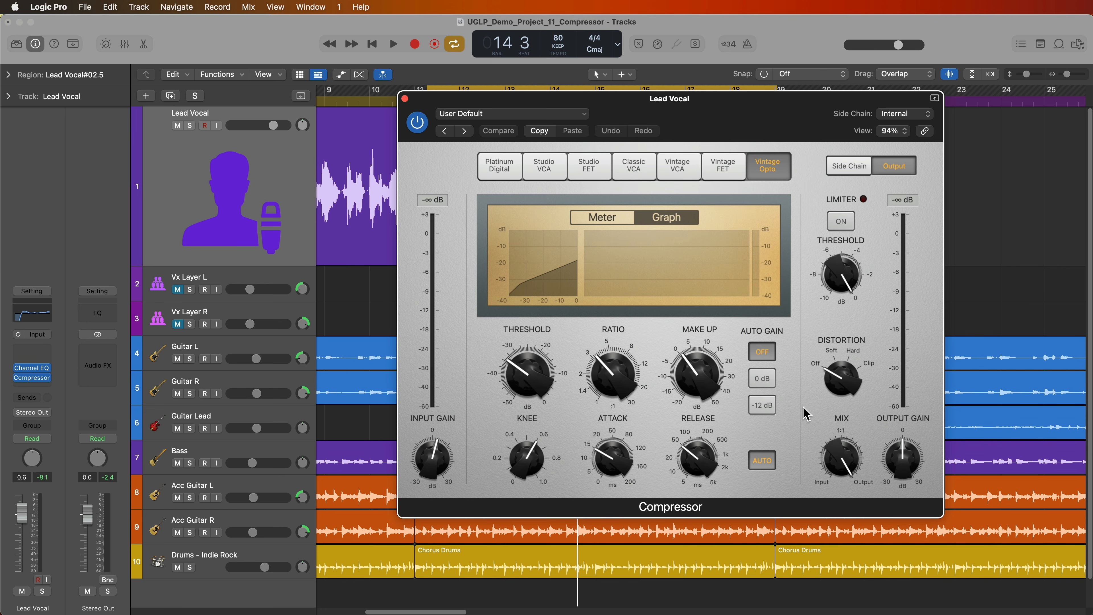
click(598, 221)
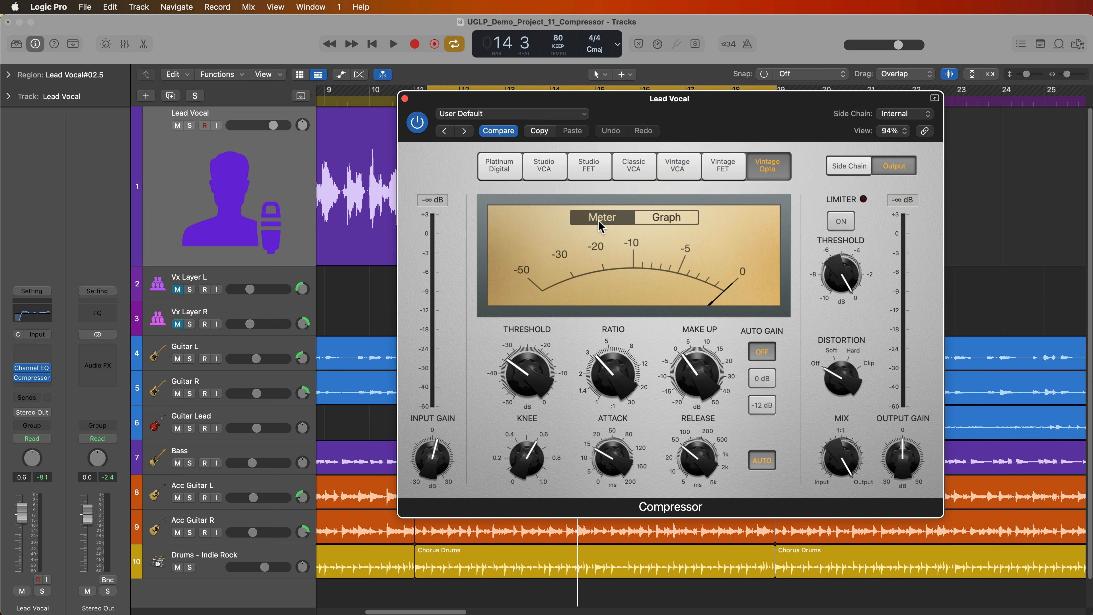
click(662, 219)
click(627, 222)
- Play the chorus while watching the vocal's gain reduction, changing the Compressor display from Meter to Graph during playback
drag(636, 110, 632, 116)
key(space)
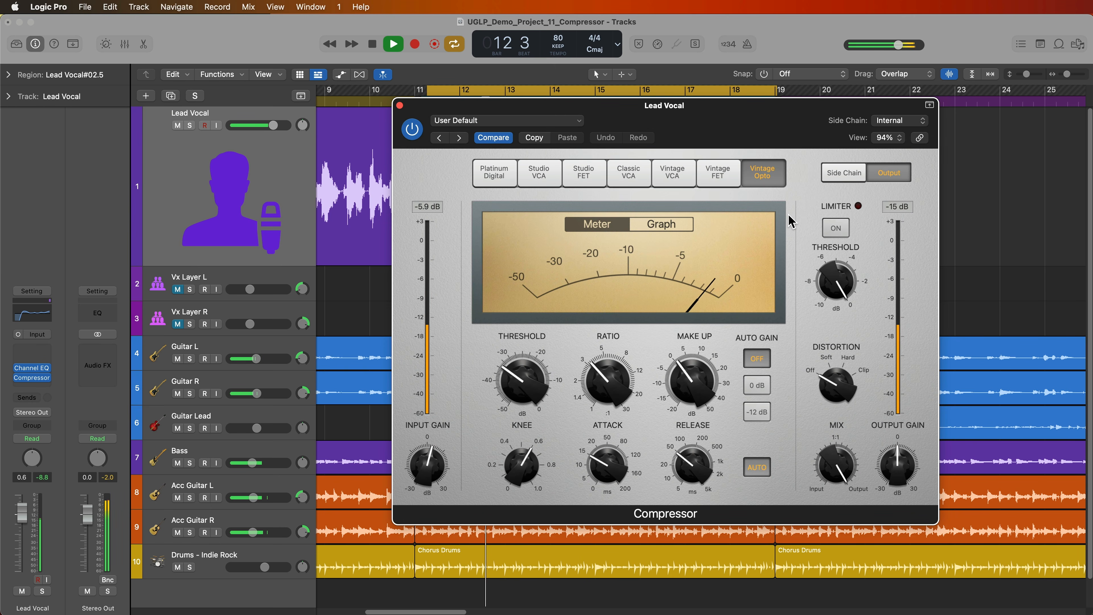
click(686, 226)
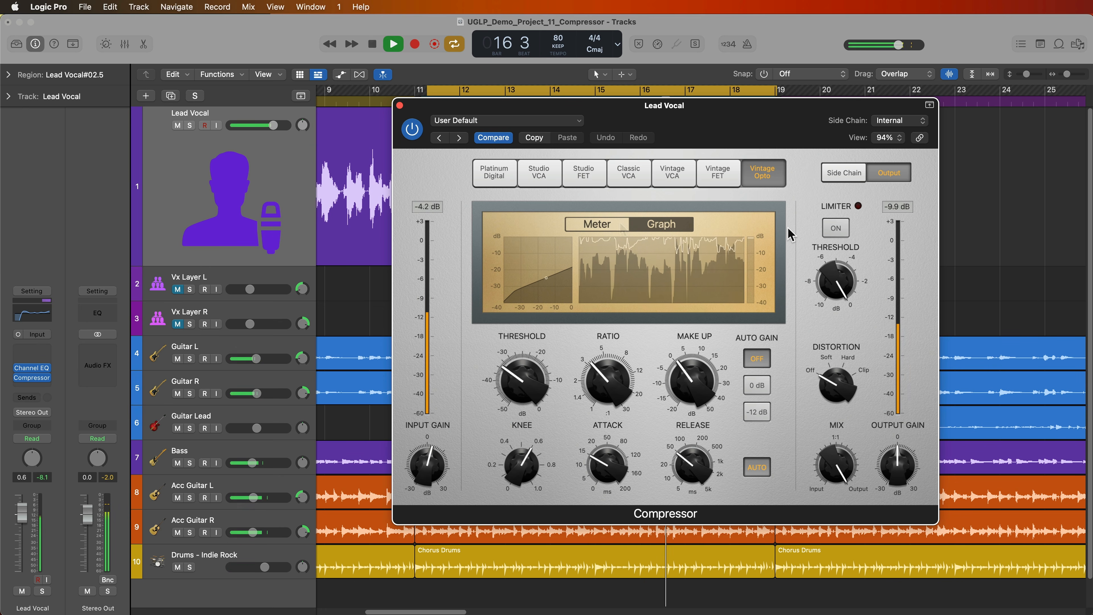
key(space)
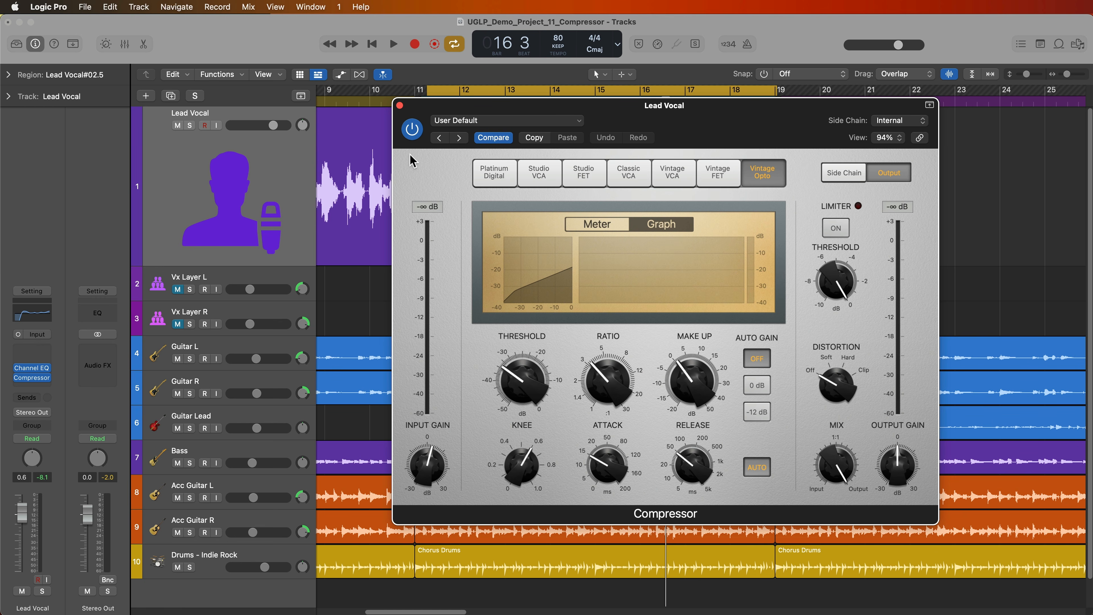
- Bypass the Lead Vocal Compressor and reduce the track's height, with the plug-in window moved off the chorus region
click(412, 129)
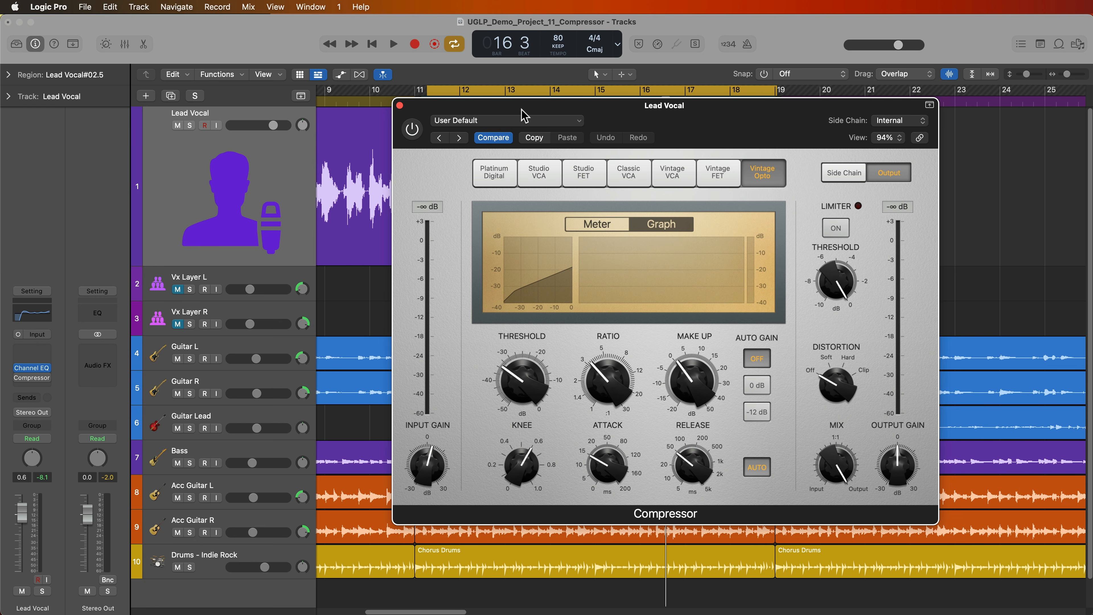
drag(549, 110, 704, 211)
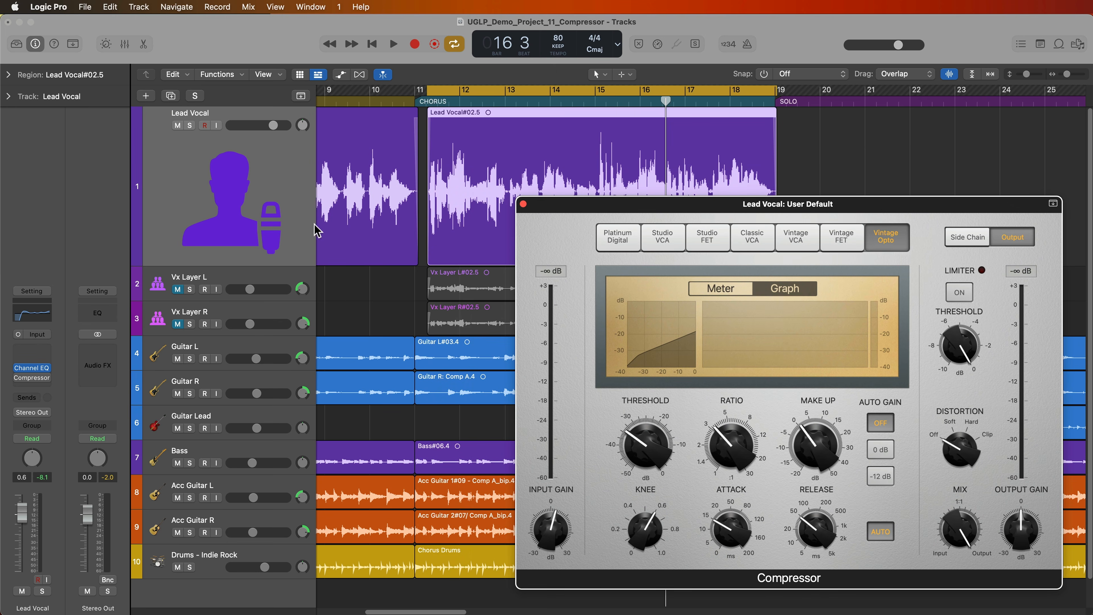
drag(288, 267, 281, 227)
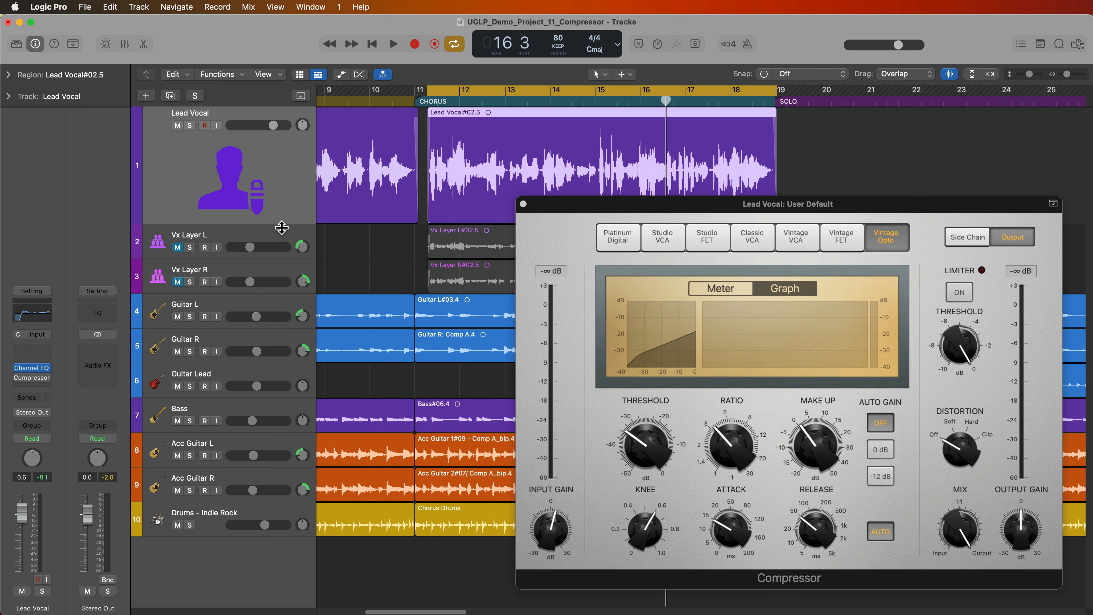
- Play the chorus through to about bar 18 to hear the lead vocal with the Compressor bypassed
click(628, 213)
click(542, 230)
double_click(646, 204)
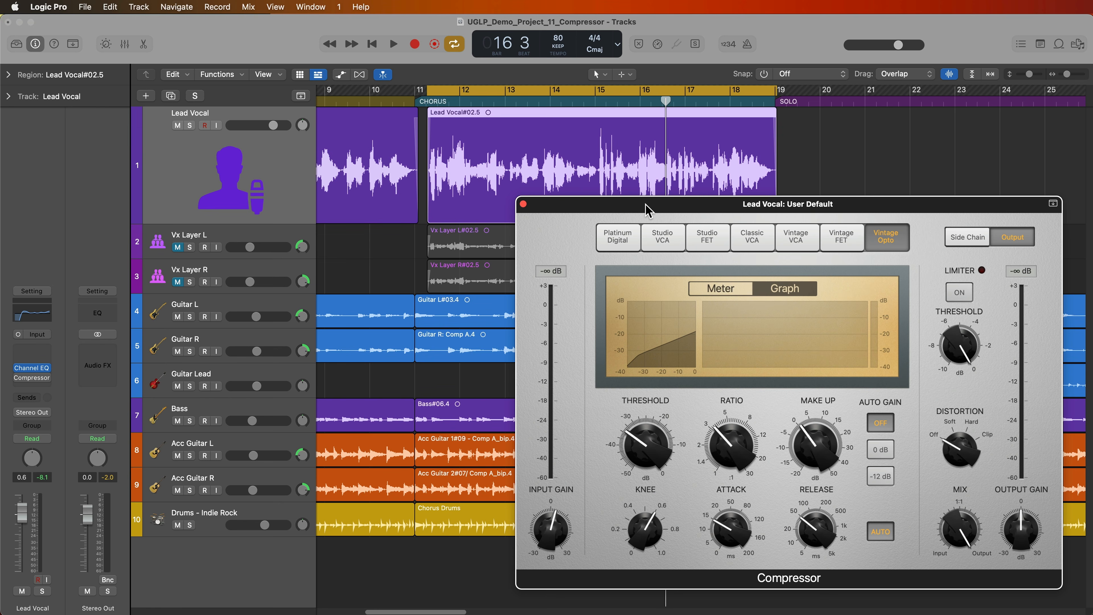
key(space)
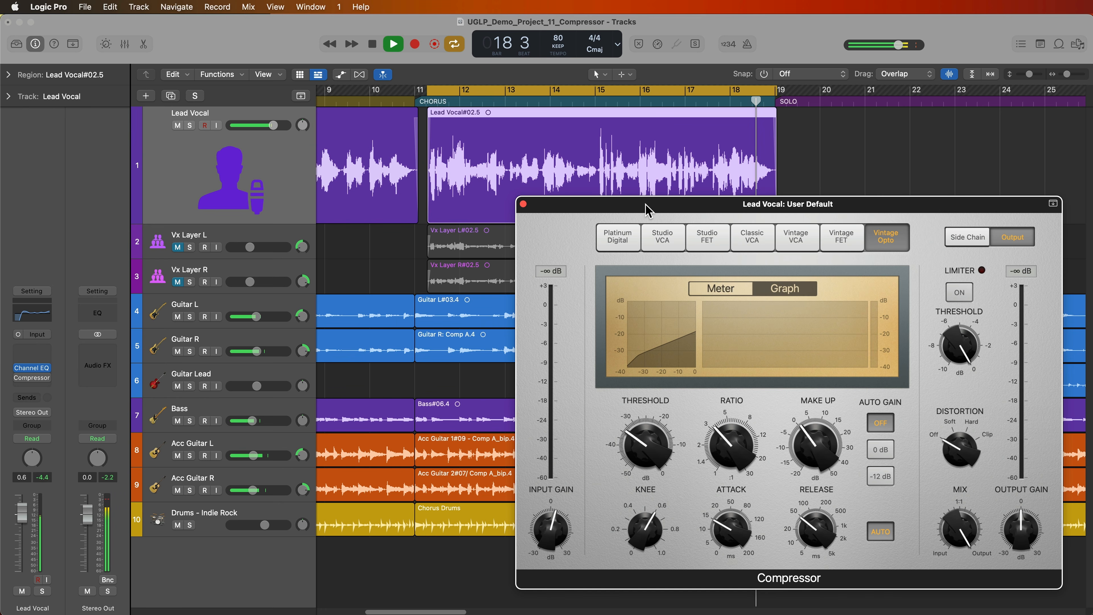
key(space)
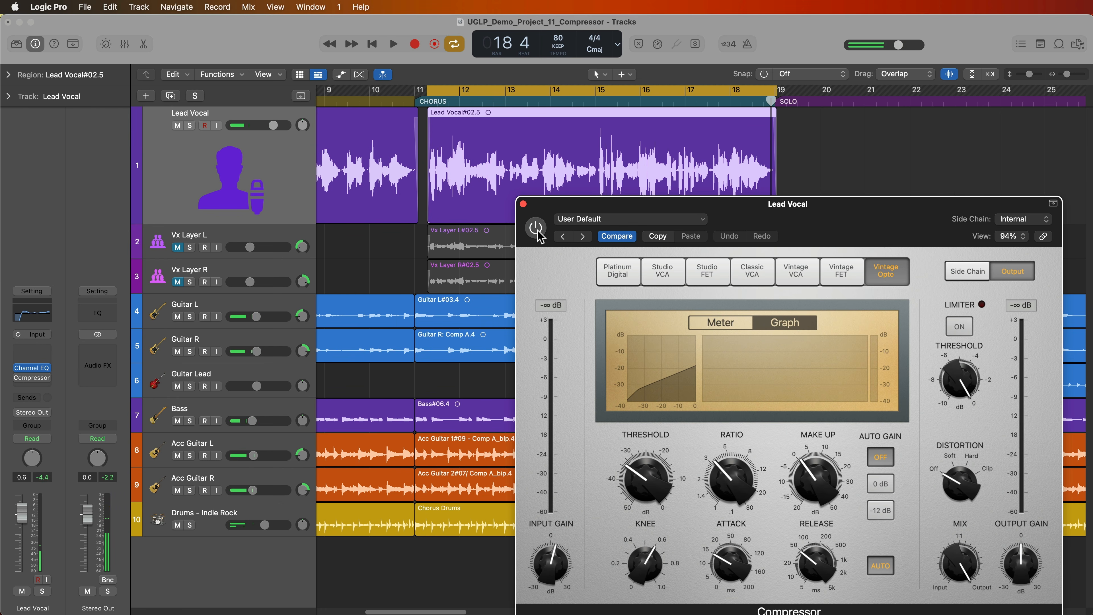
- Re-enable the Lead Vocal Compressor and play the chorus, comparing the gain reduction in the Meter and Graph displays
drag(588, 207, 596, 168)
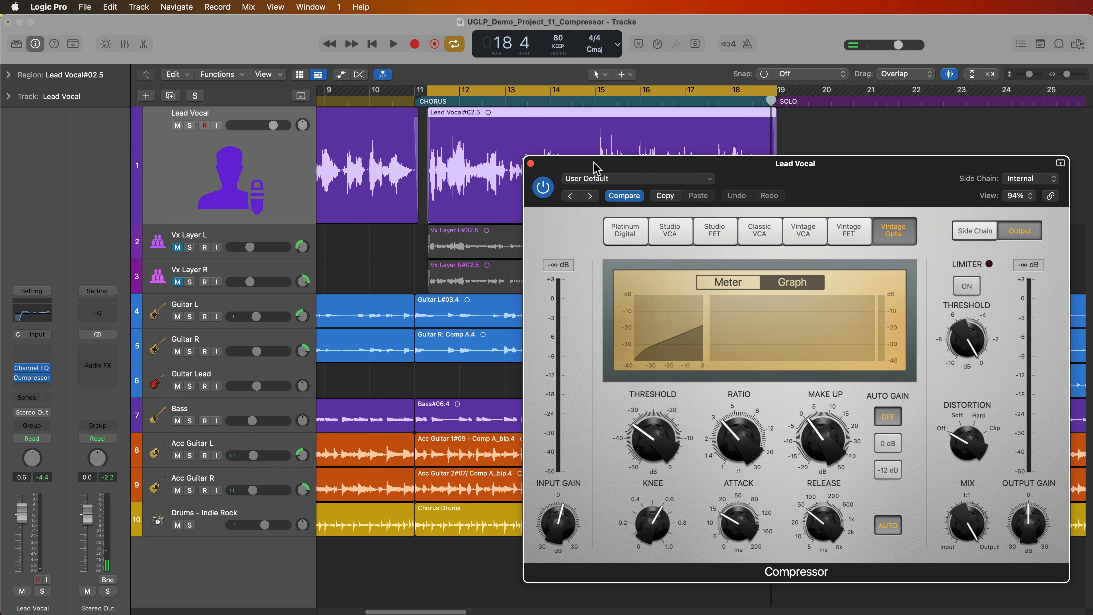
key(space)
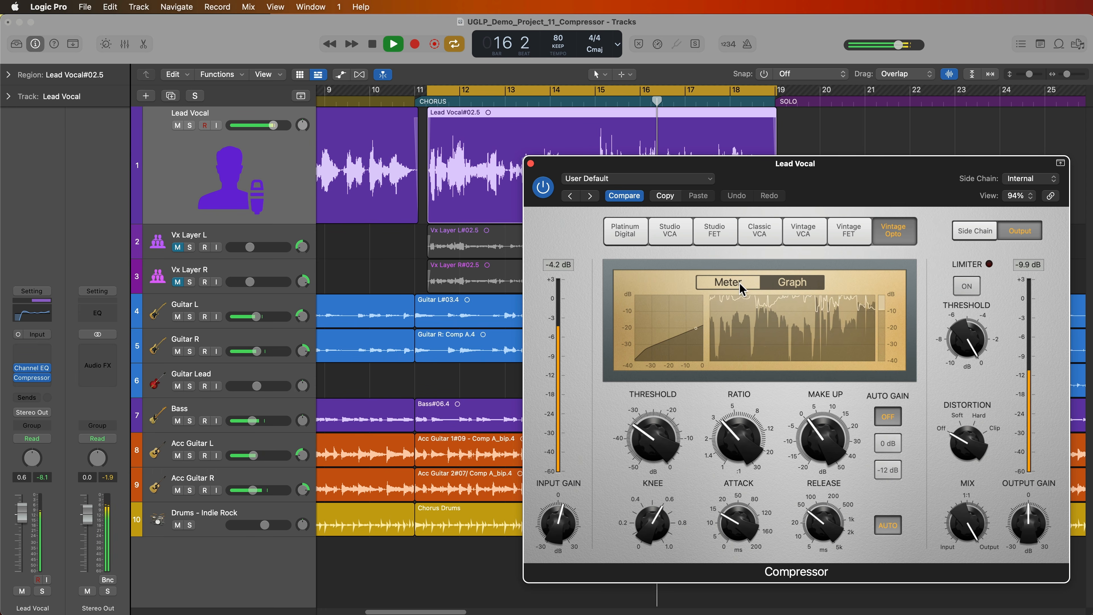
click(728, 282)
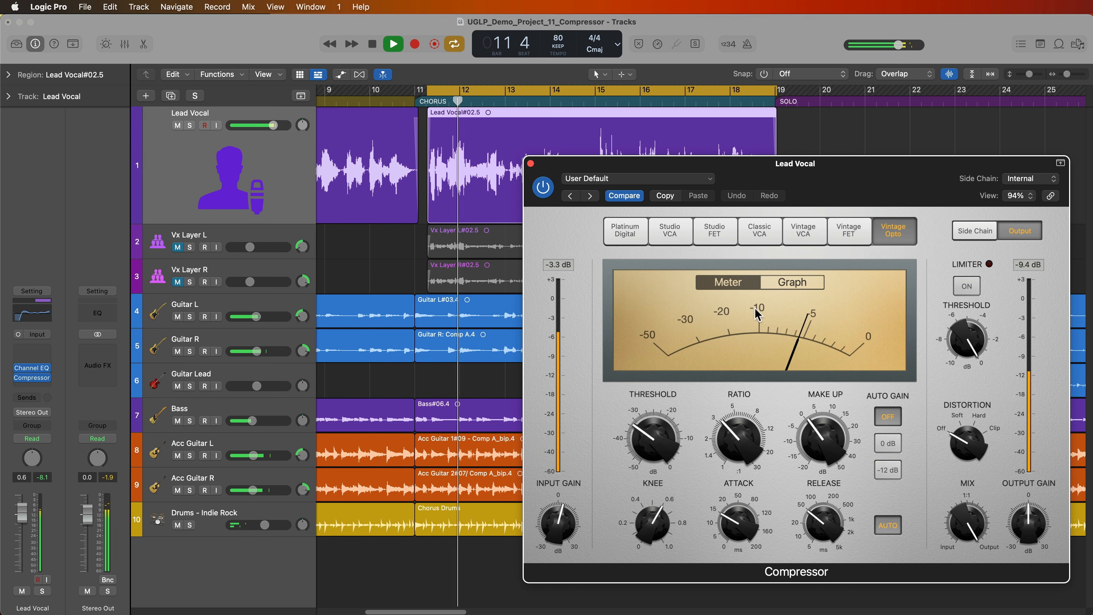
click(792, 282)
drag(803, 176, 747, 268)
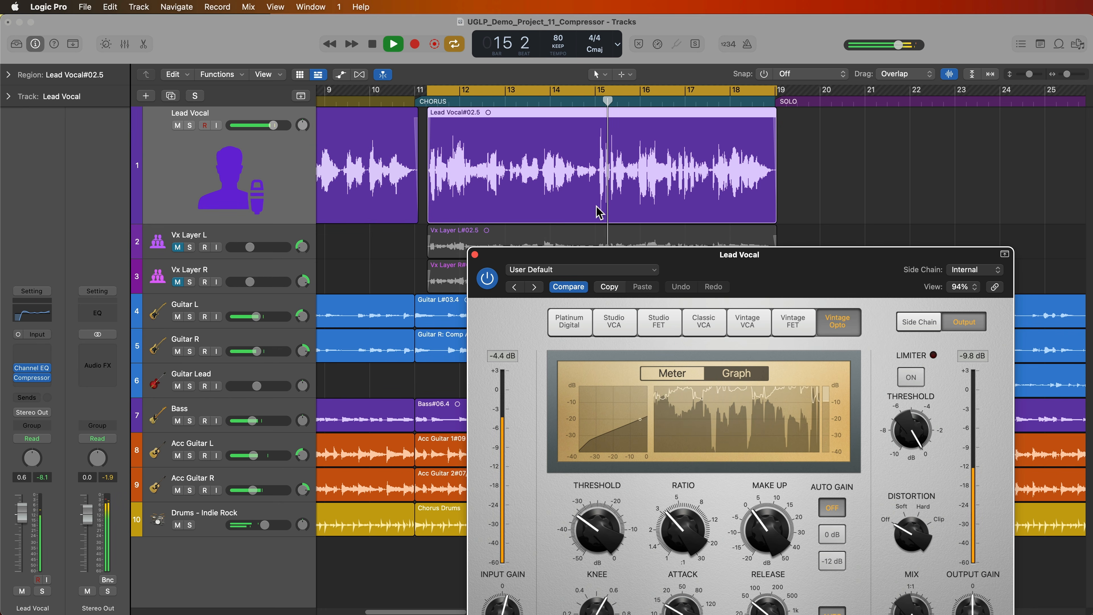
drag(659, 248, 702, 159)
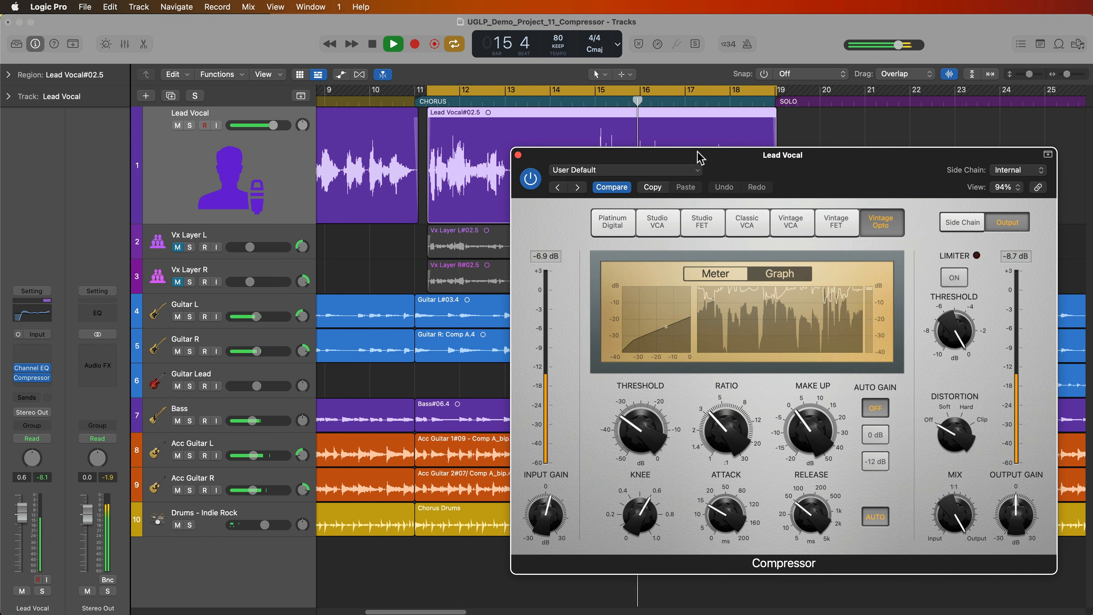
key(space)
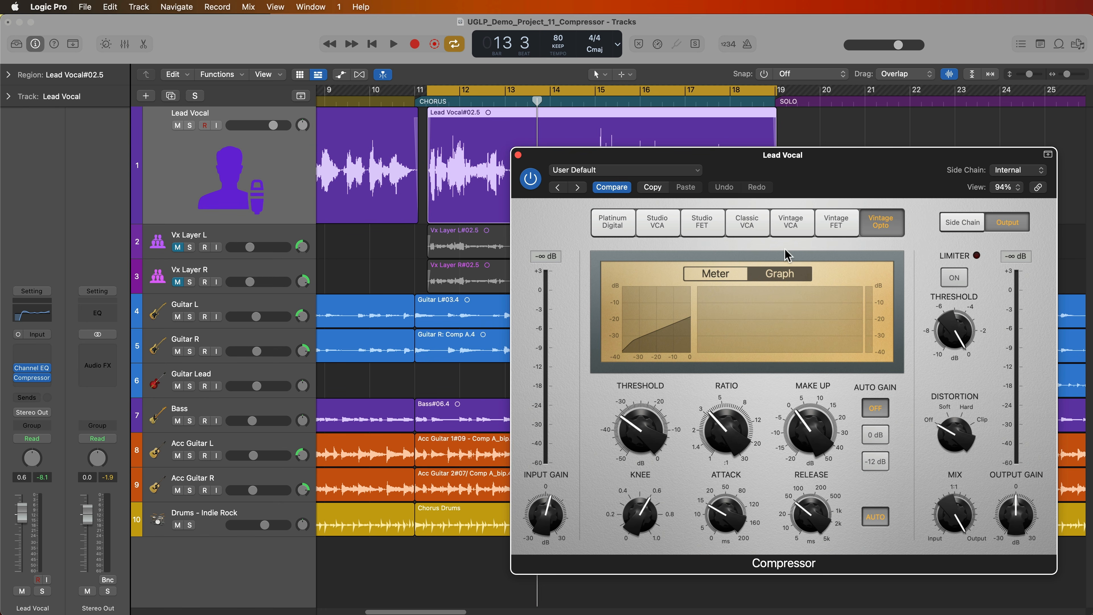
- Switch the Lead Vocal Compressor to Platinum Digital, and remove the plug-in from the channel strip
click(600, 221)
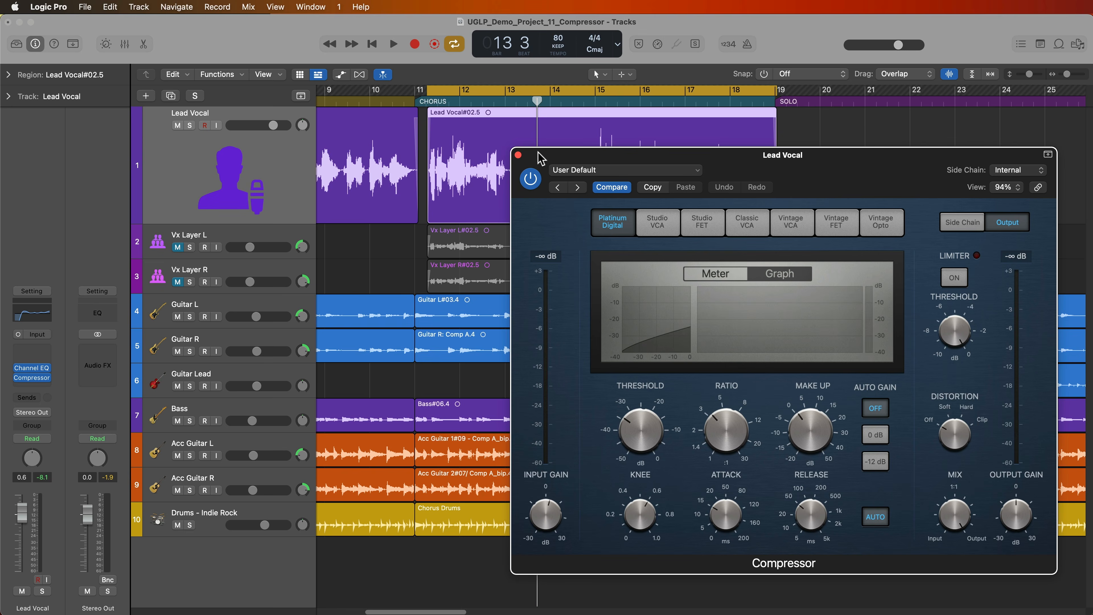
click(518, 155)
click(51, 382)
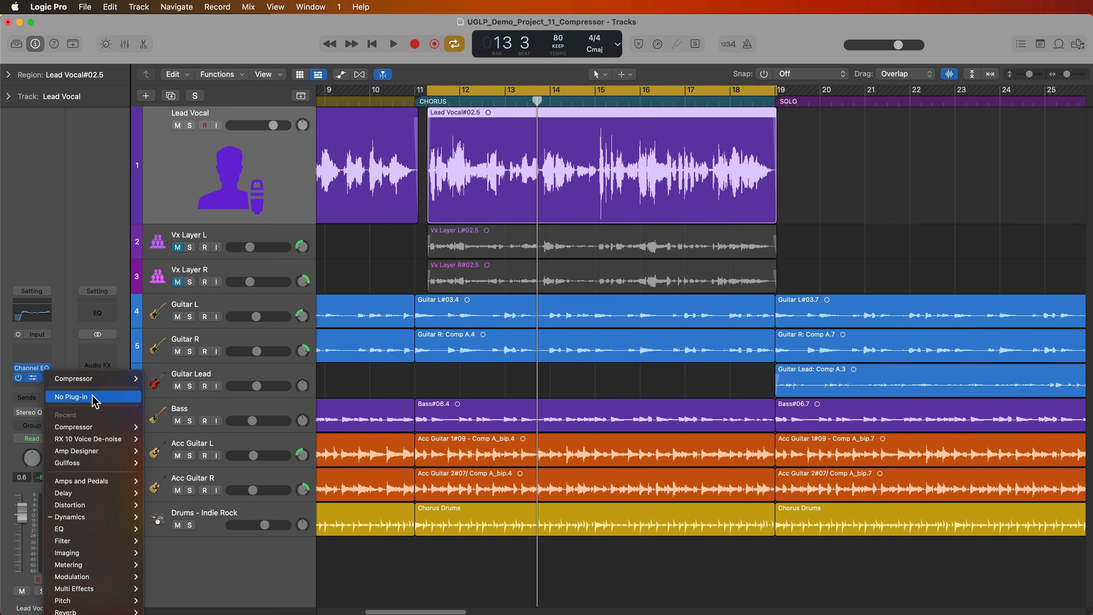
click(77, 391)
- Shrink the Lead Vocal track to a compact height and select the Drums - Indie Rock track
drag(157, 221, 165, 151)
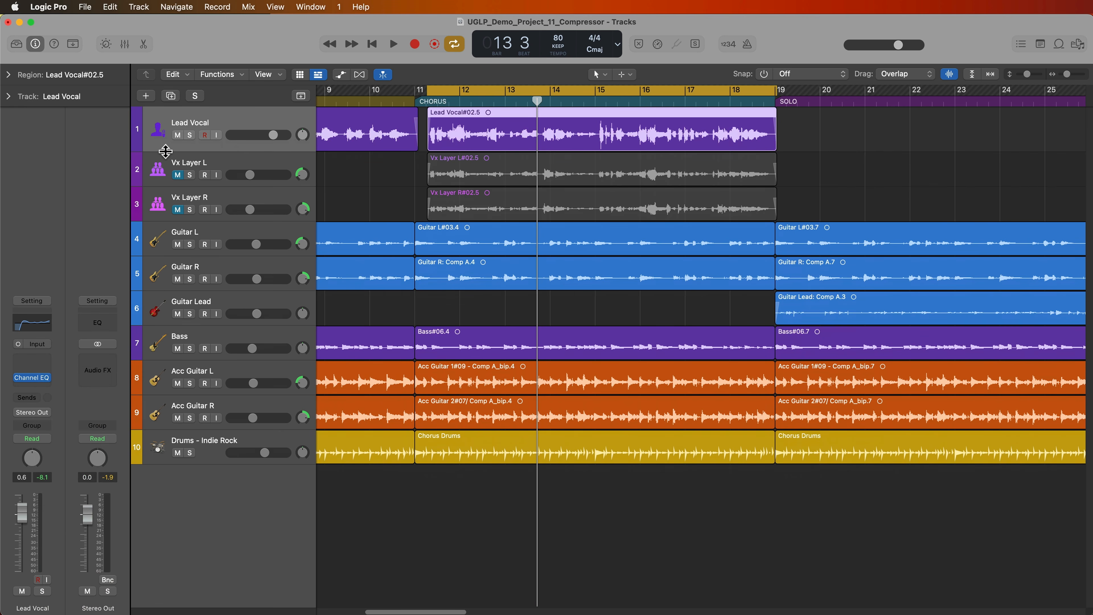
click(242, 435)
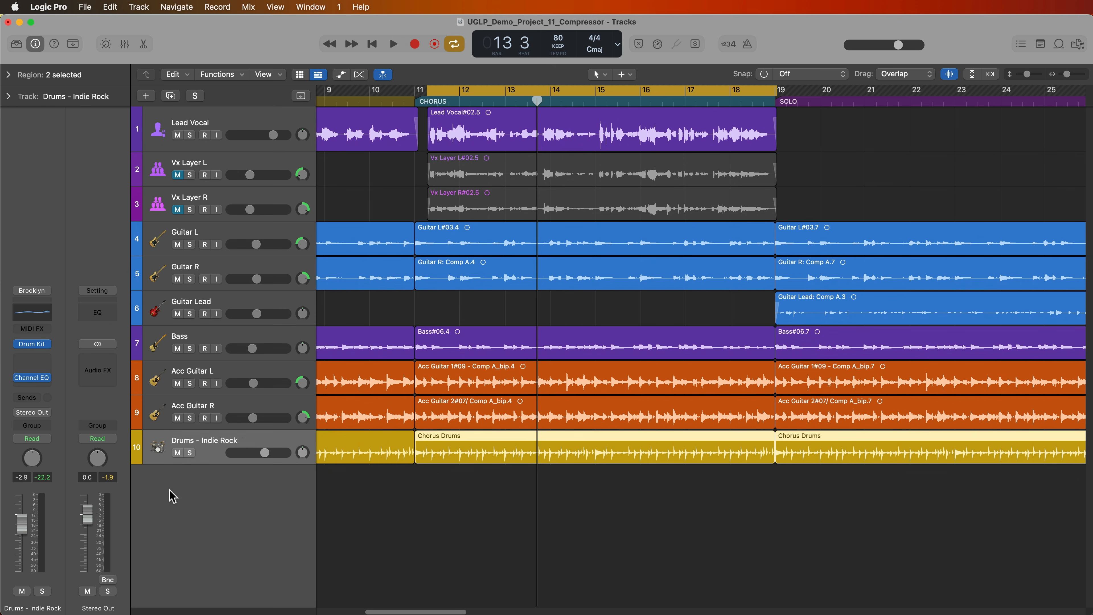
- Show the Mixer and solo the Kick channel of the drum kit
key(x)
key(Right)
key(Right)
key(Right)
key(Right)
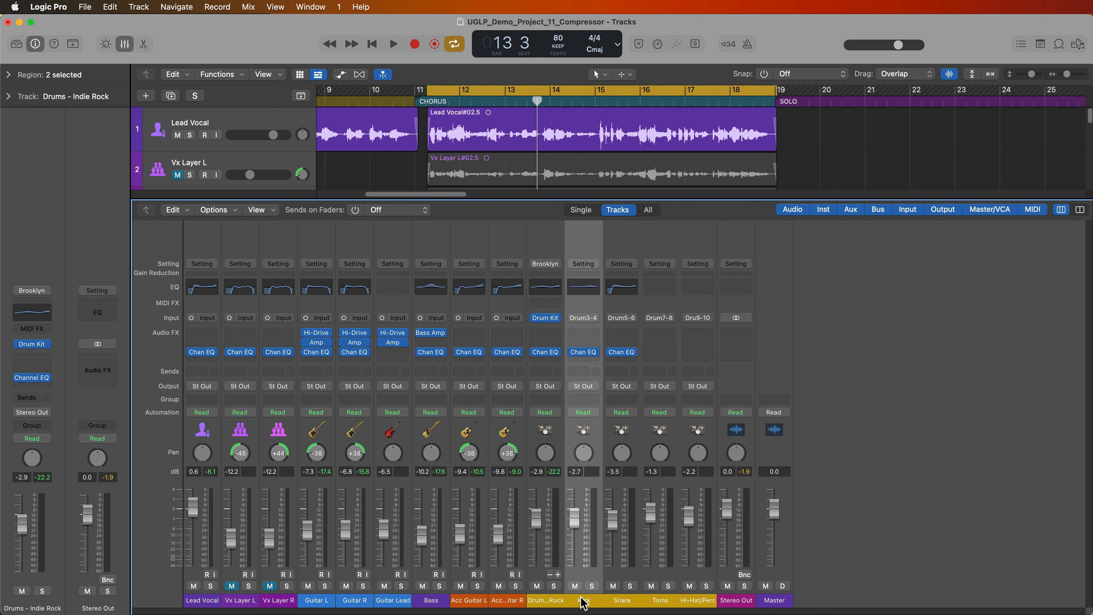
click(596, 603)
click(592, 586)
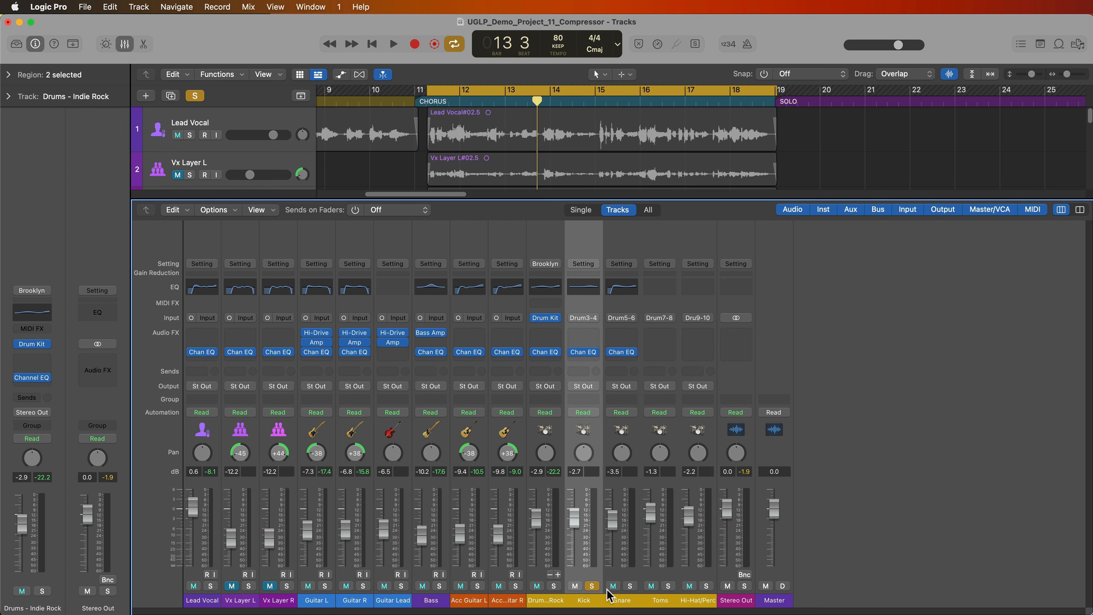
- Insert a stereo Compressor on the Kick channel and switch its display to Graph
click(586, 361)
mouse_move(623, 389)
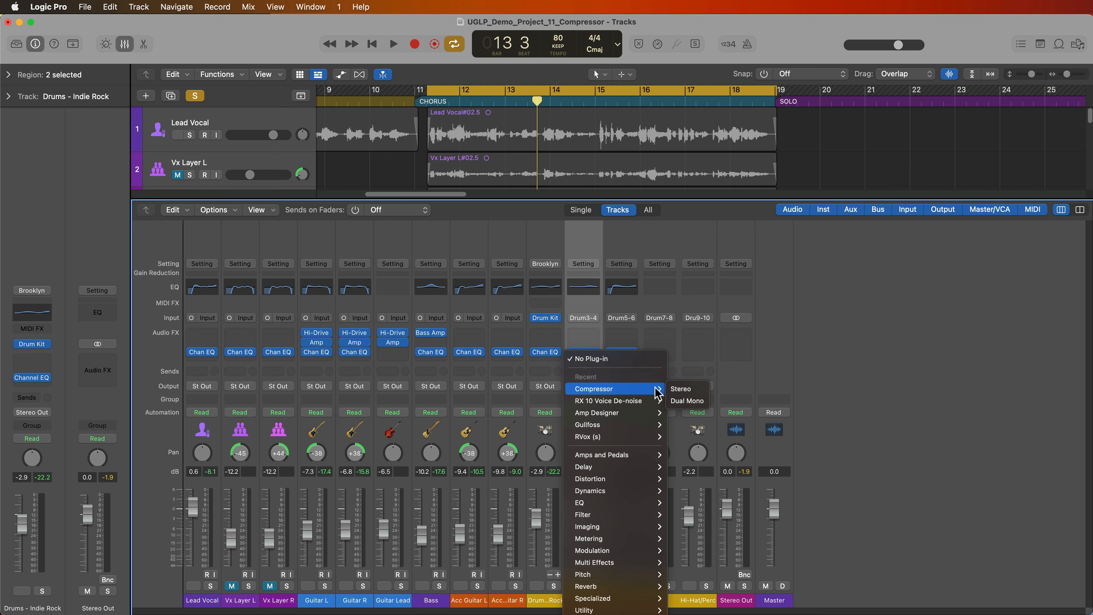
click(682, 390)
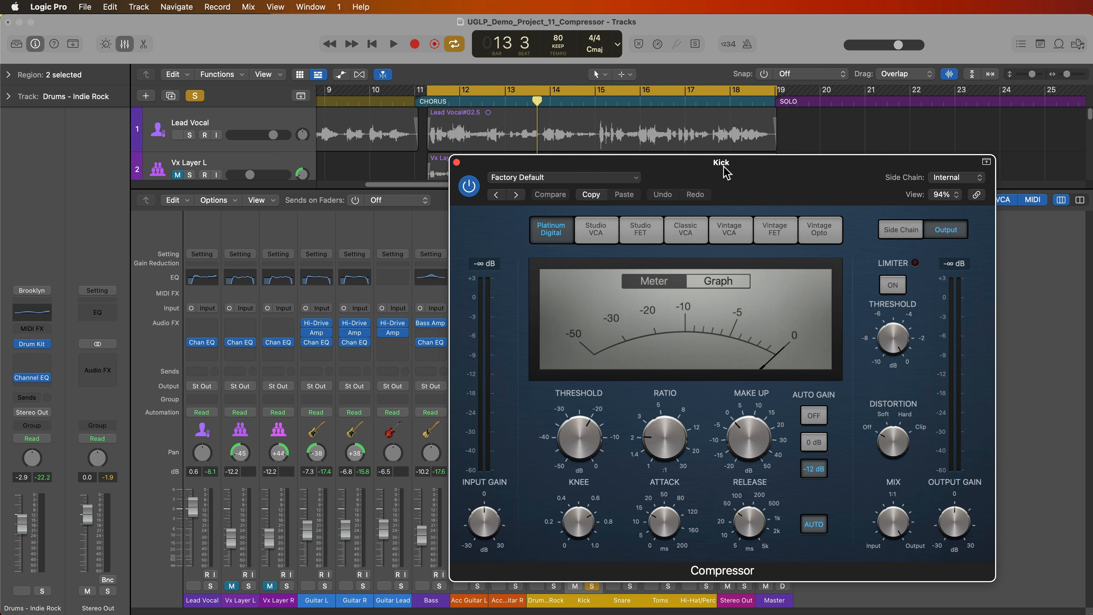
drag(723, 164, 658, 143)
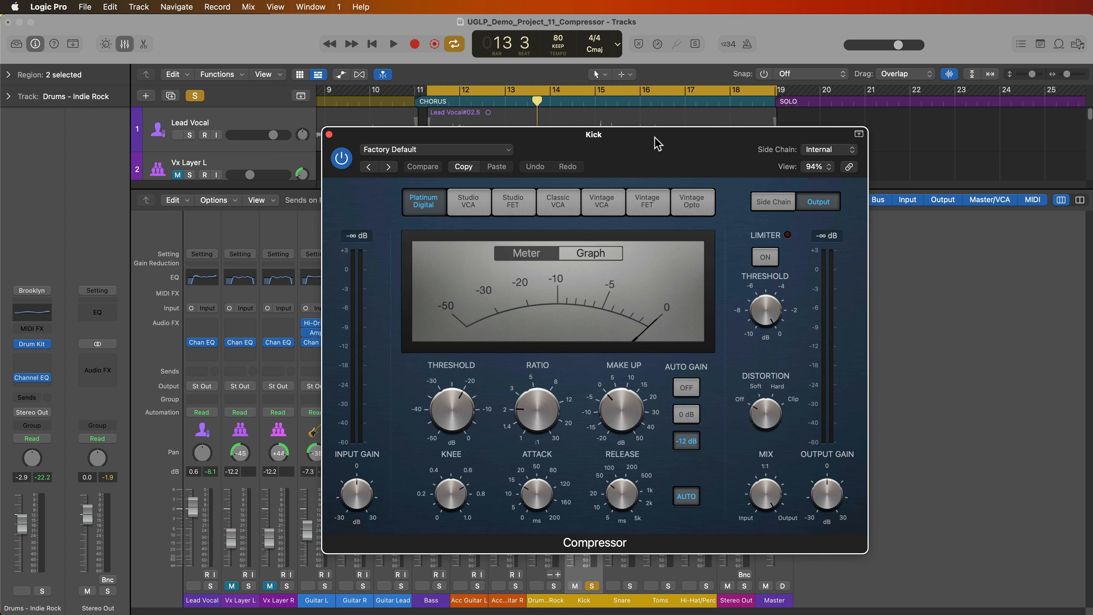
click(598, 255)
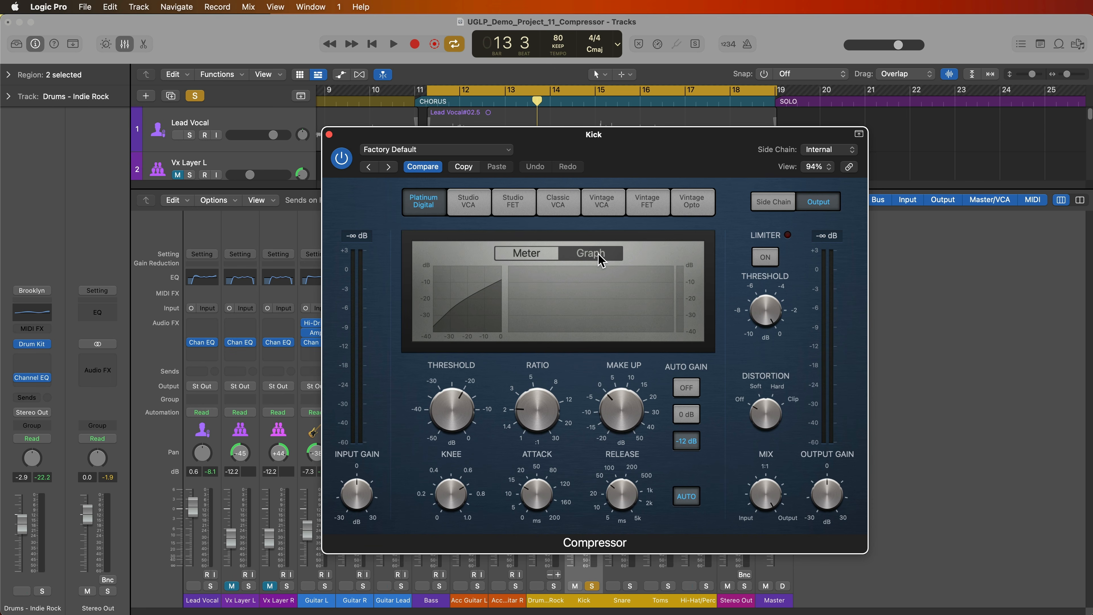
- Step through the Kick Compressor's circuit types from Studio VCA to Vintage Opto, and return to Platinum Digital
click(475, 200)
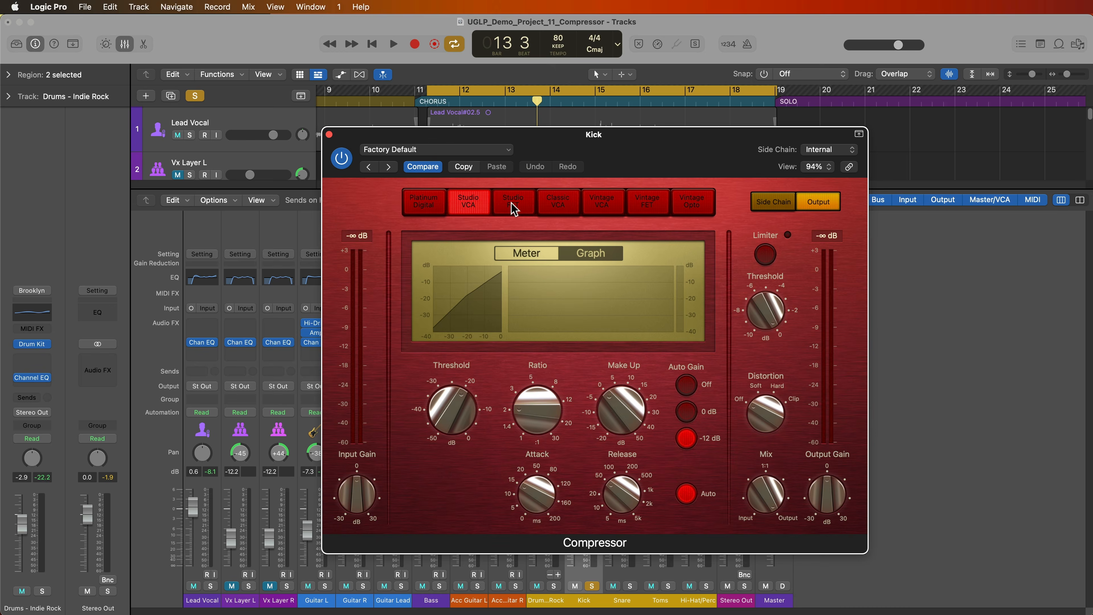
click(512, 202)
click(556, 204)
click(600, 203)
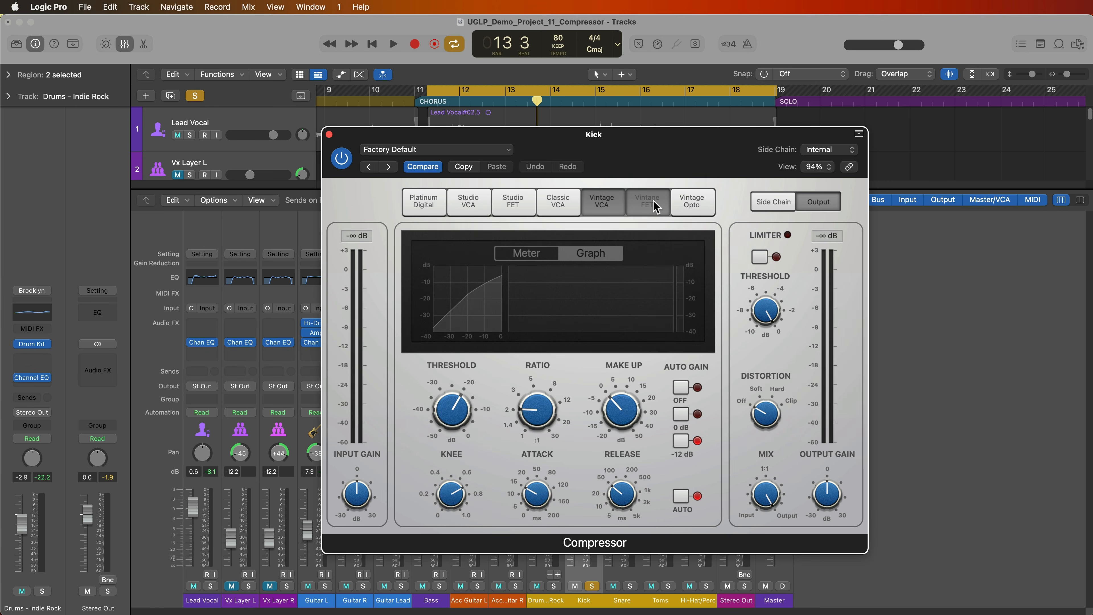
click(637, 205)
click(692, 204)
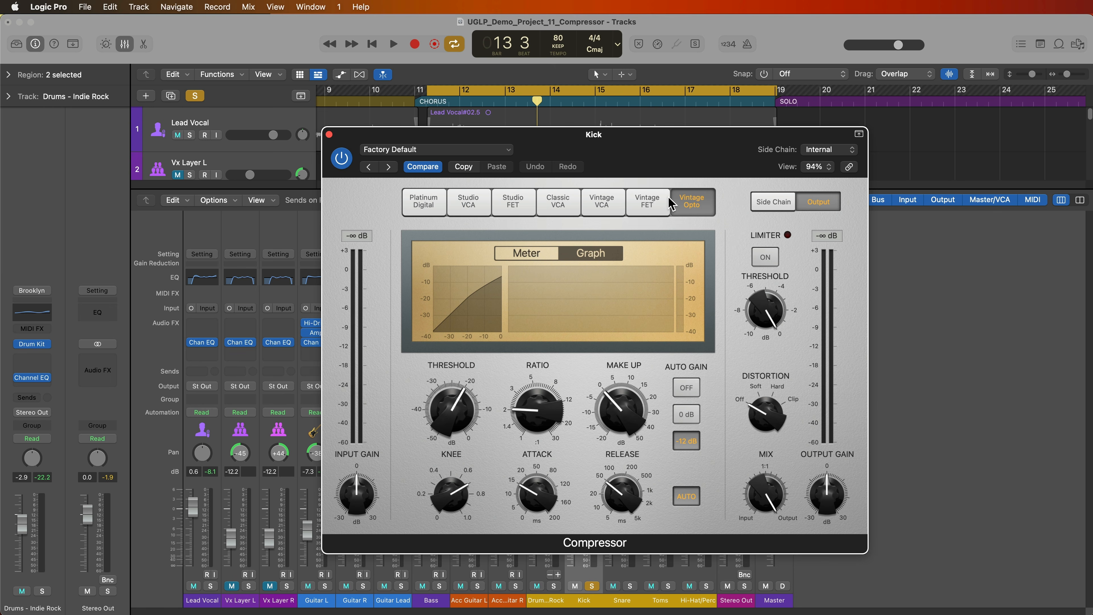
click(431, 205)
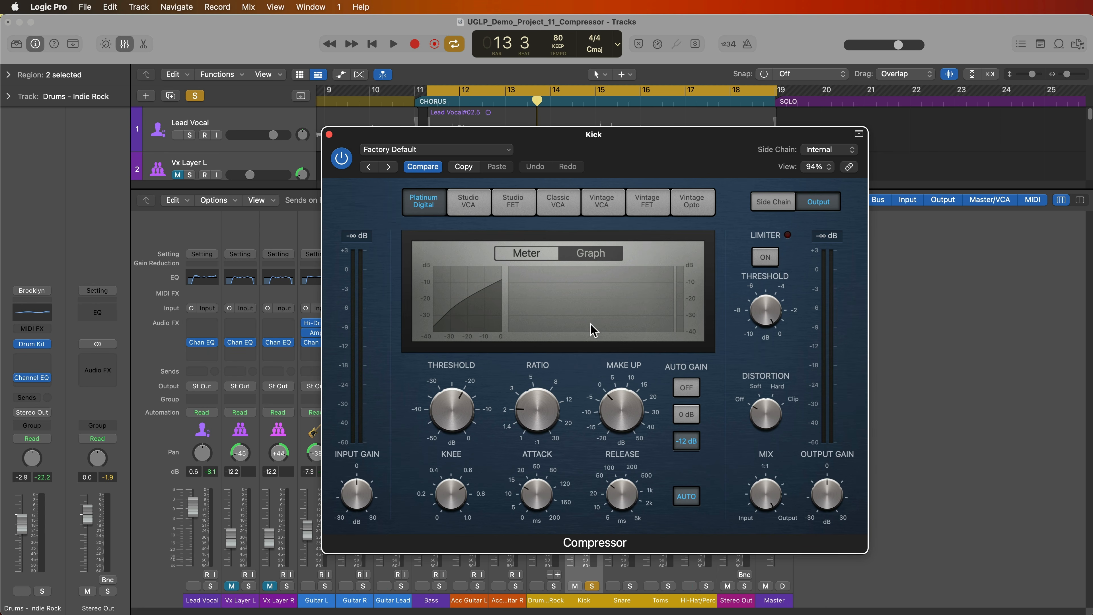
- Examine the Vintage Opto circuit type, and compare the Vintage FET and Studio FET types in the Kick Compressor
mouse_move(623, 406)
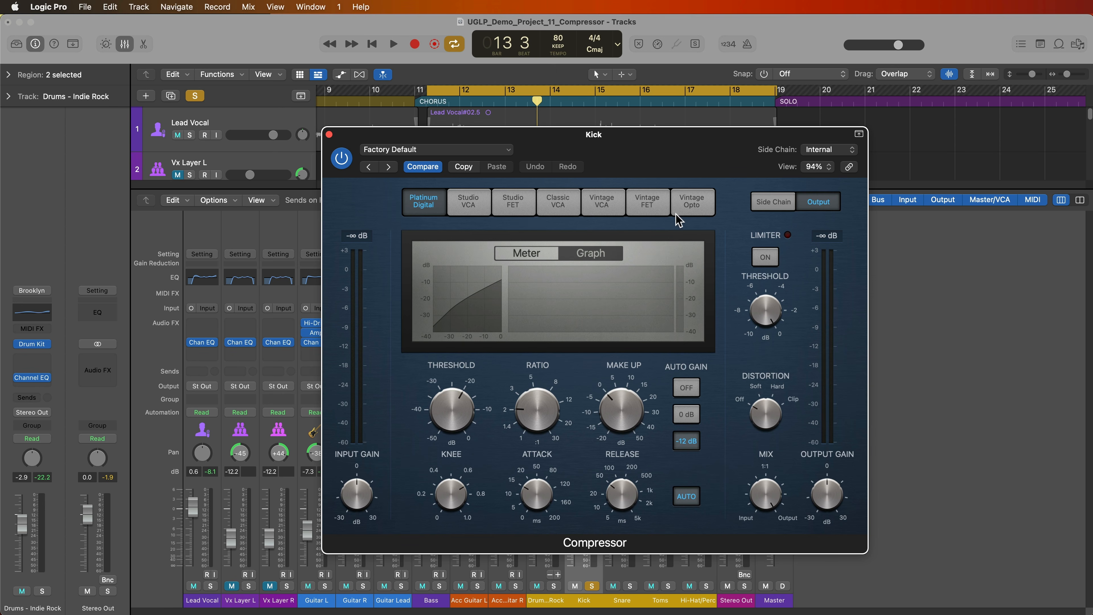
click(685, 211)
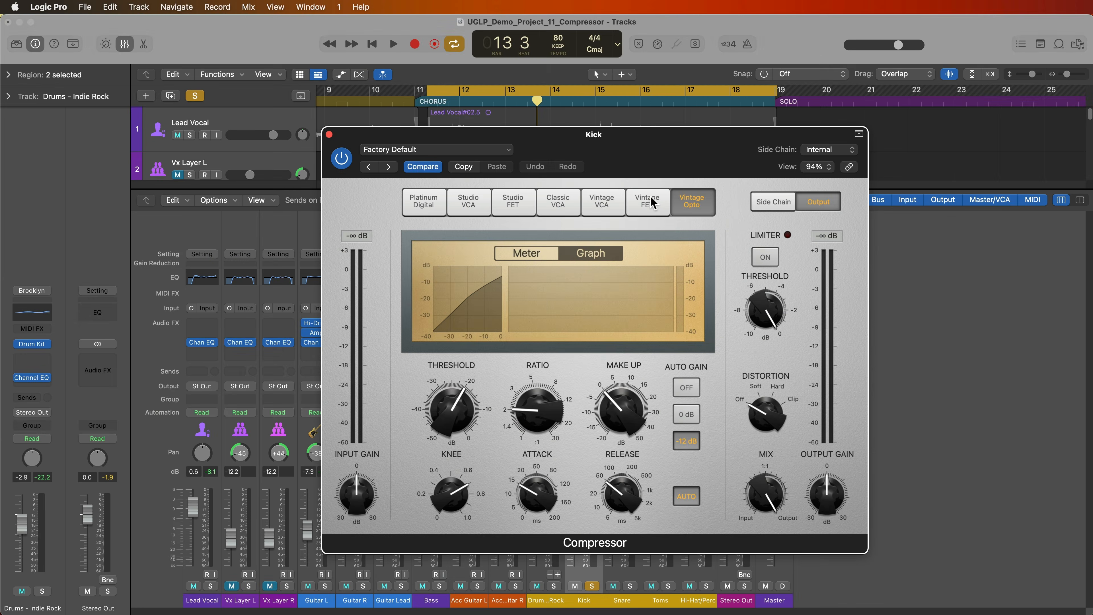
click(646, 202)
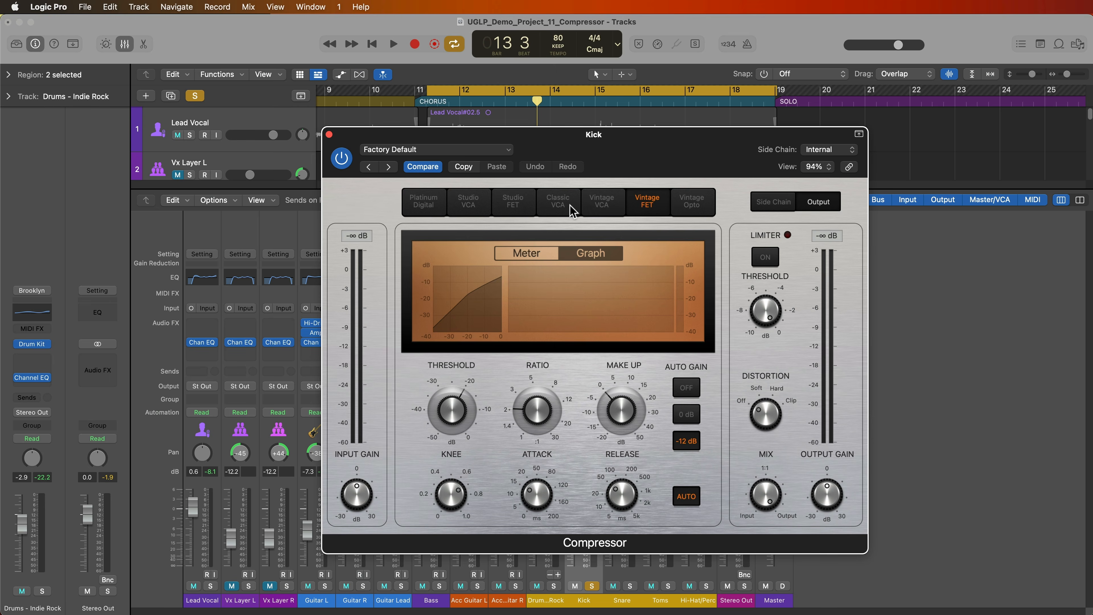
click(517, 206)
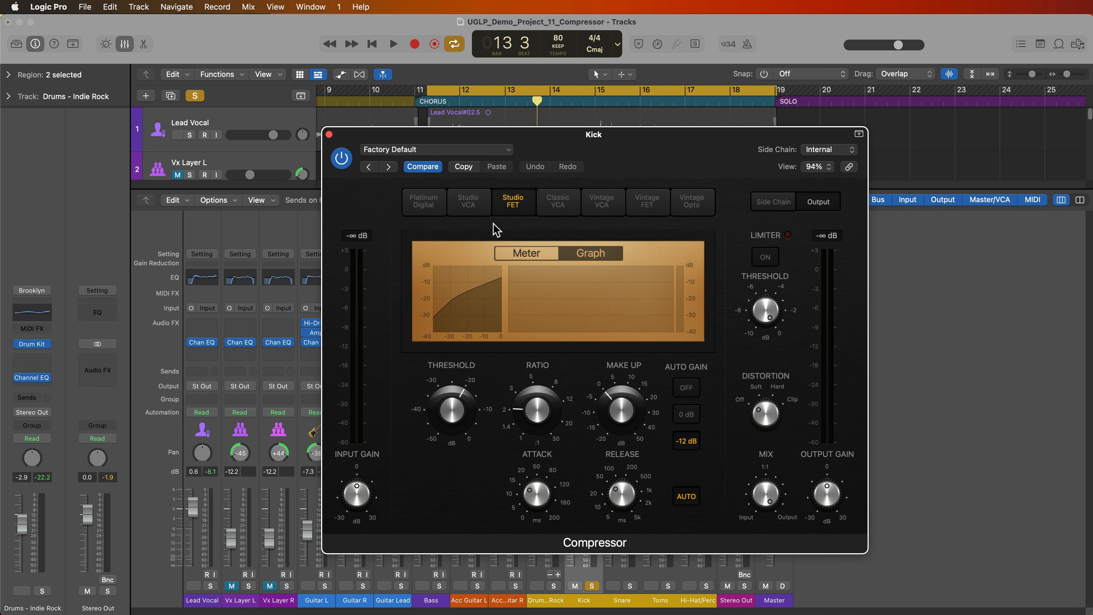
click(647, 202)
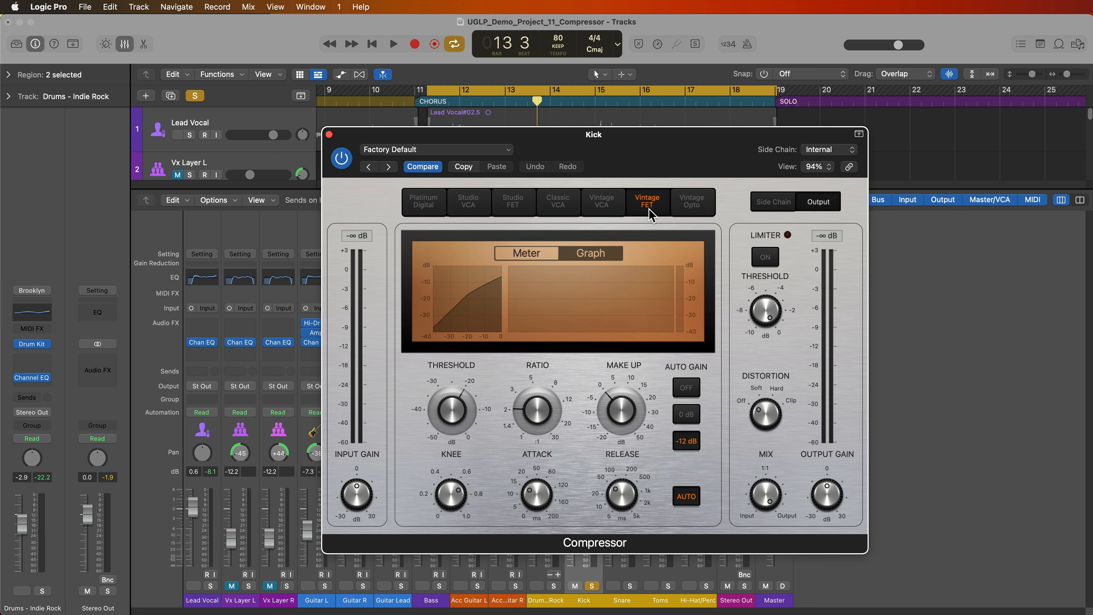
click(523, 208)
click(650, 208)
click(692, 202)
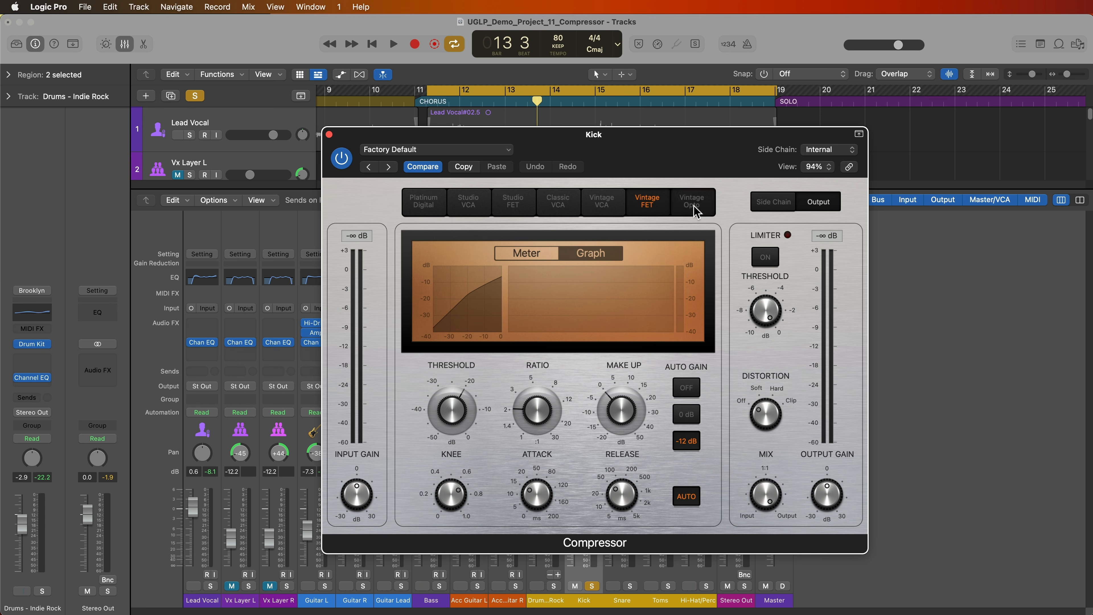
click(647, 202)
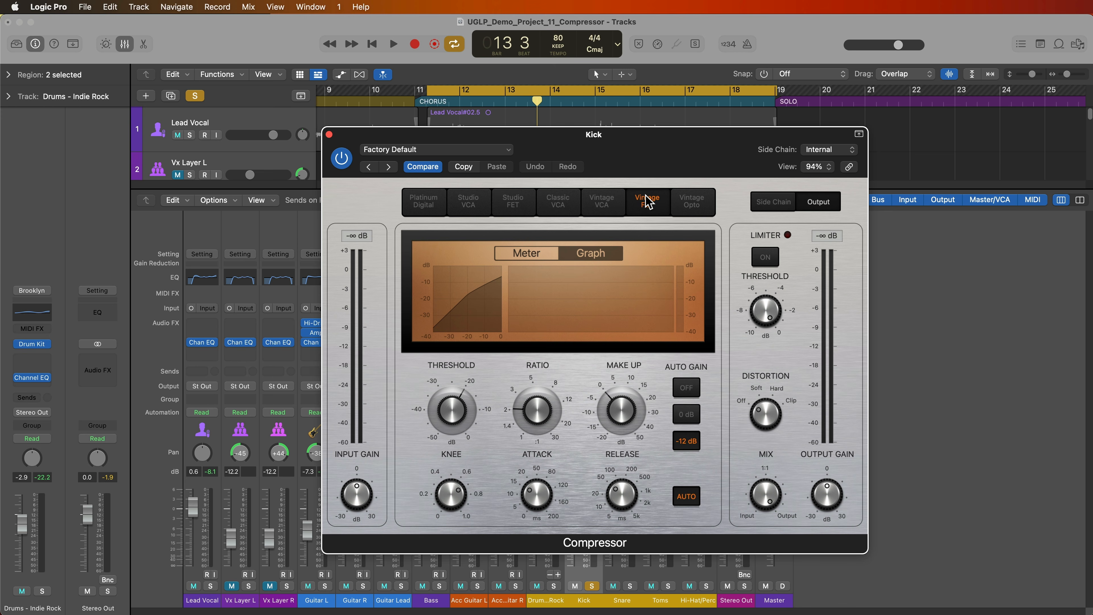
mouse_move(602, 382)
click(515, 206)
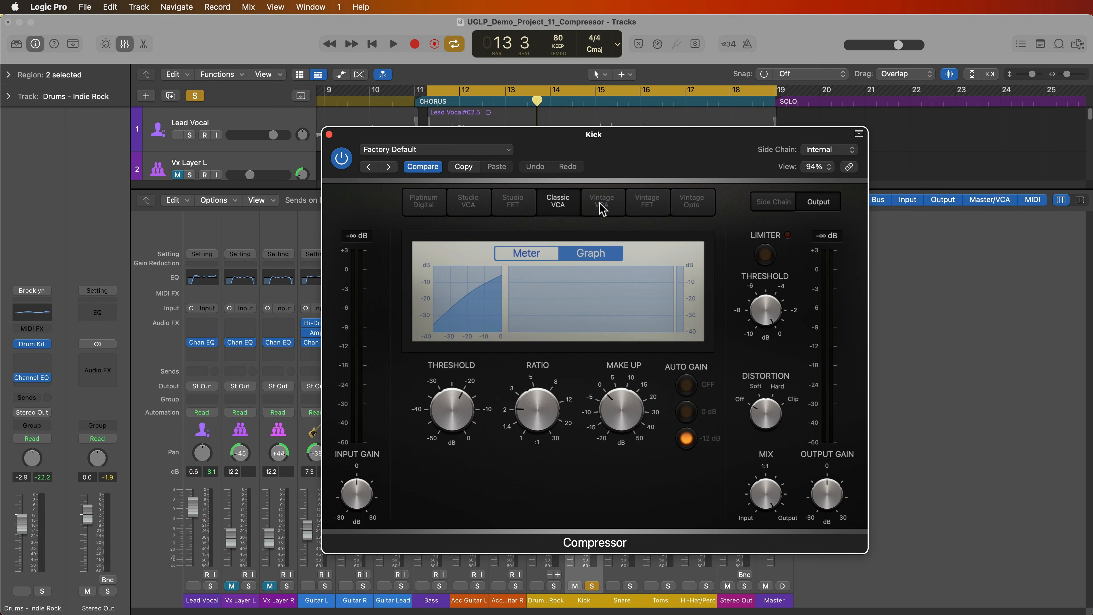
- Compare the Vintage VCA, Classic VCA and Studio VCA circuit types in the Kick Compressor, with a look at Vintage Opto
click(602, 204)
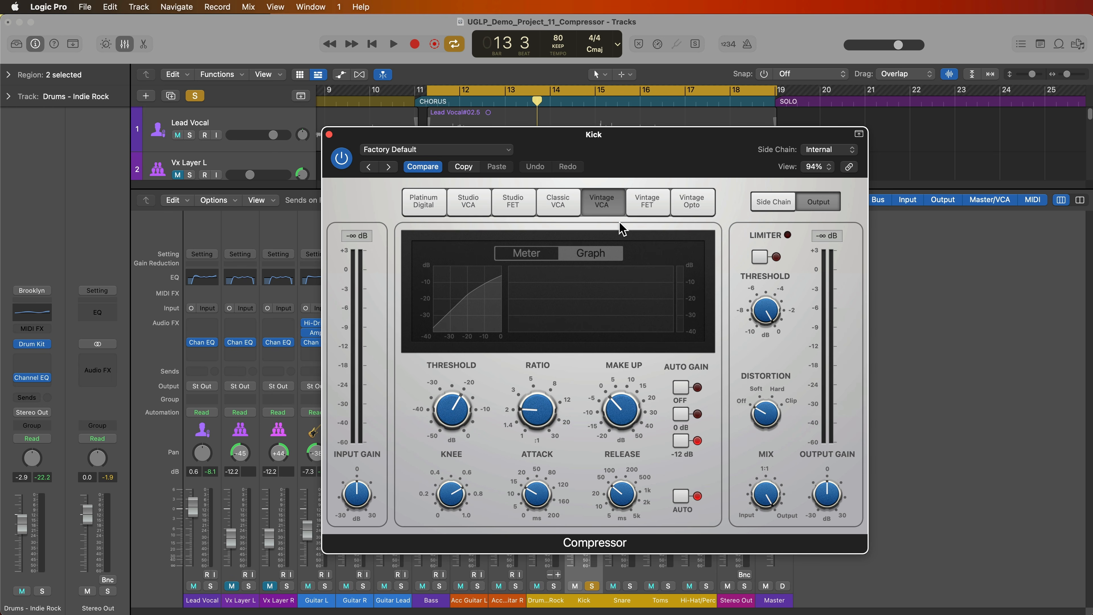
click(679, 205)
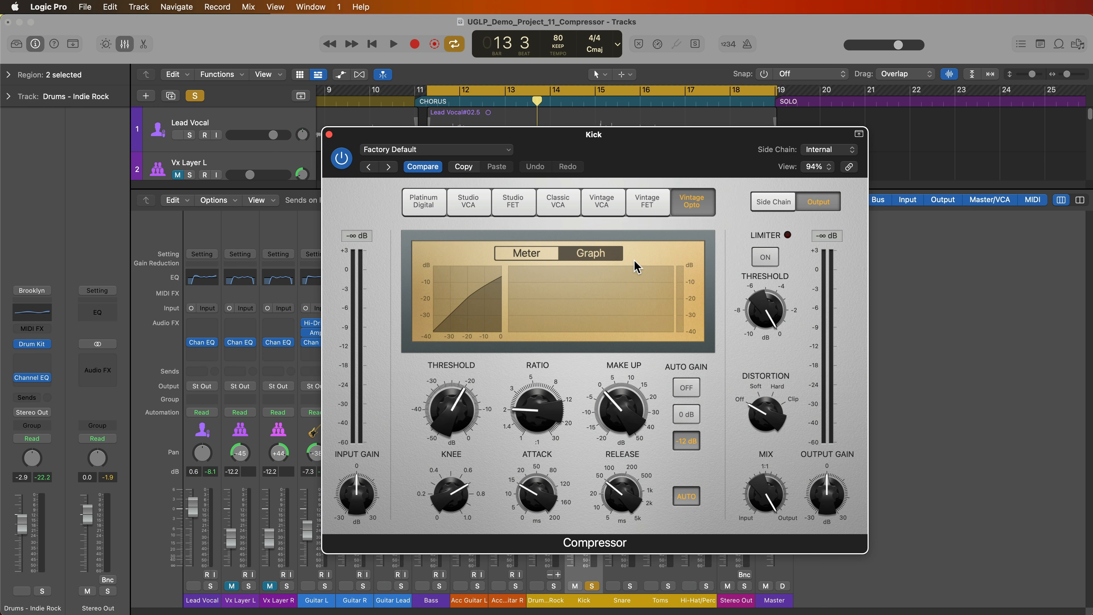
click(615, 215)
click(557, 207)
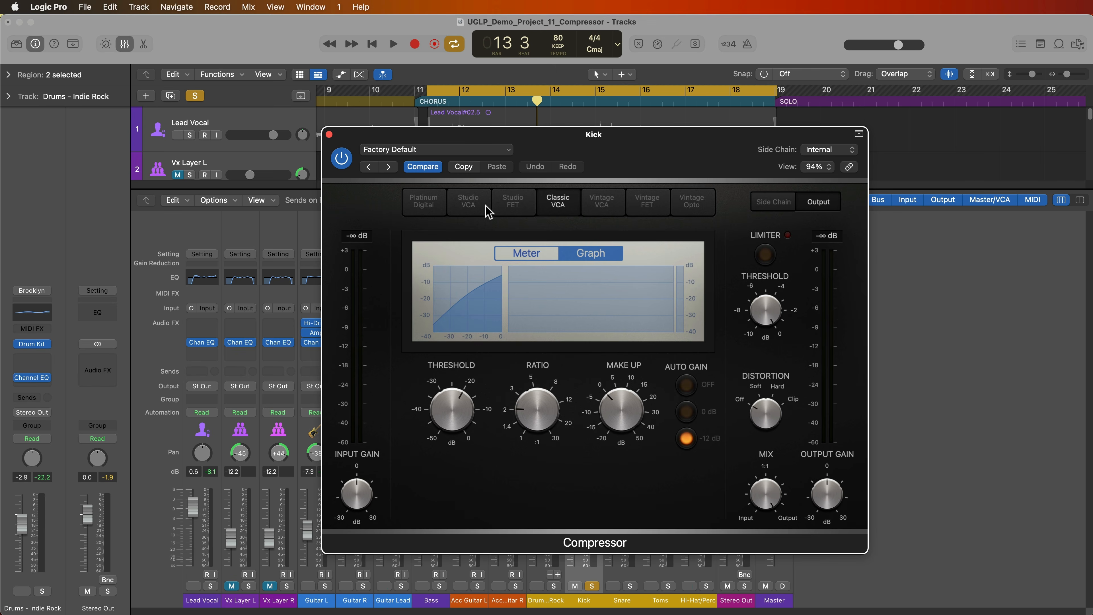
click(483, 206)
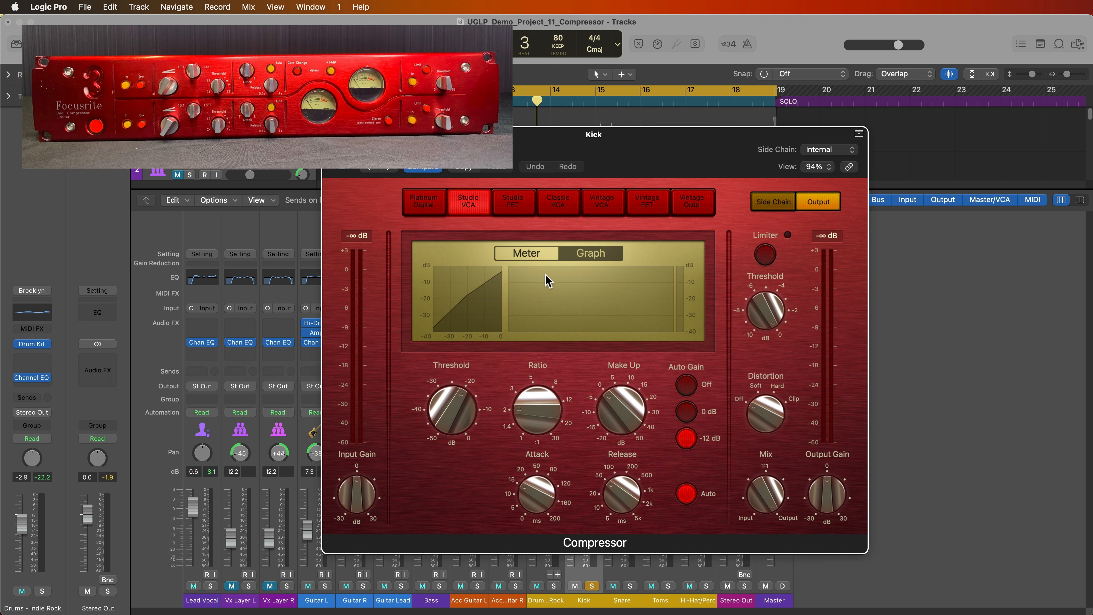
click(556, 203)
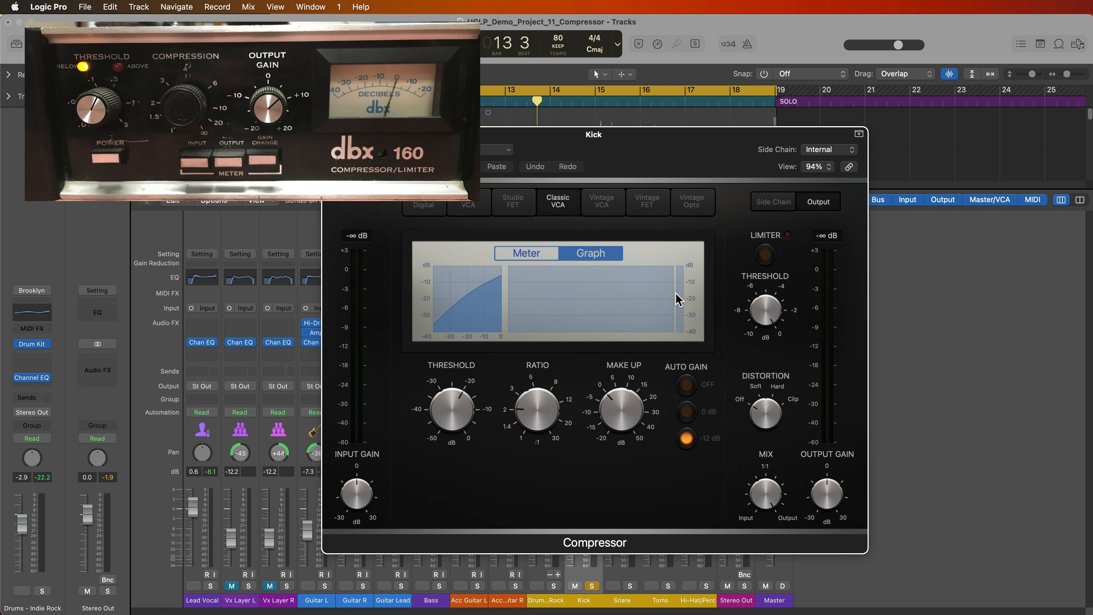
click(619, 212)
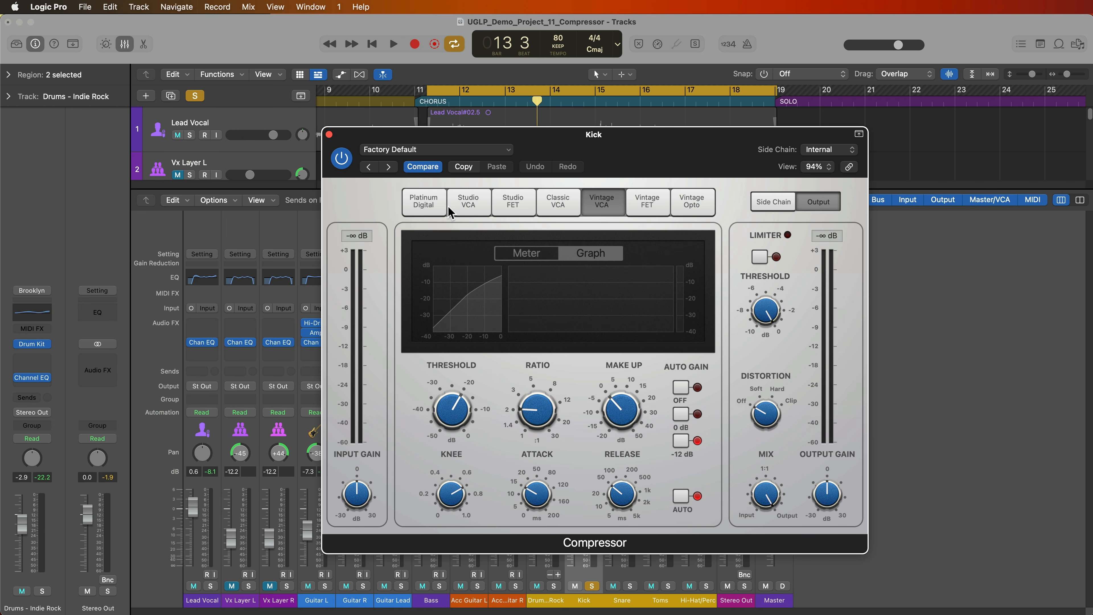
- Review the Studio VCA, Studio FET and Classic VCA circuit types, and return the Kick Compressor to Platinum Digital
click(446, 206)
click(476, 207)
click(498, 208)
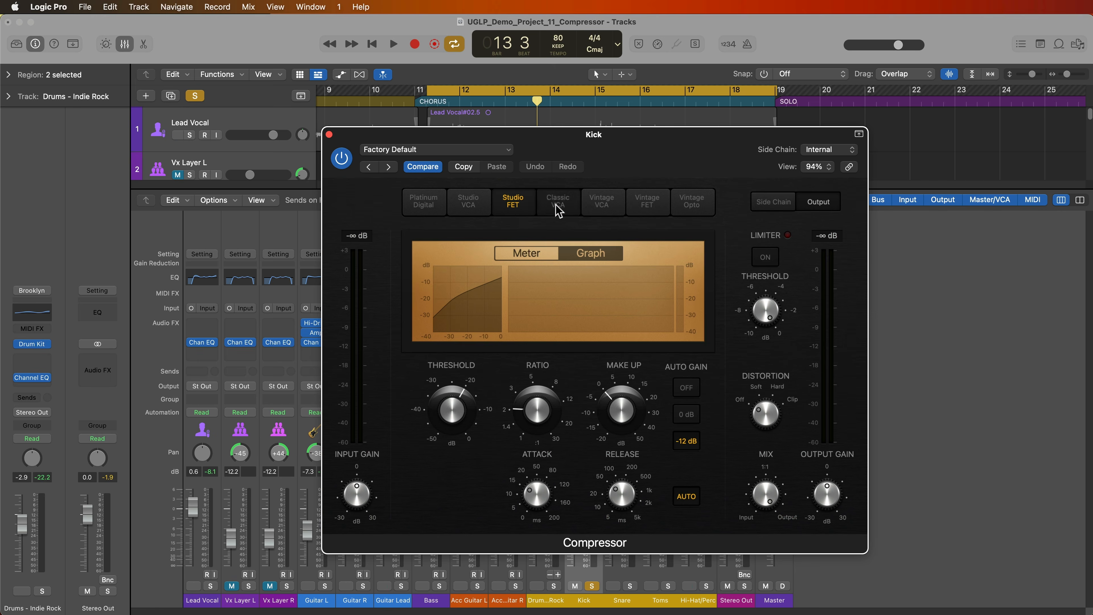
click(557, 206)
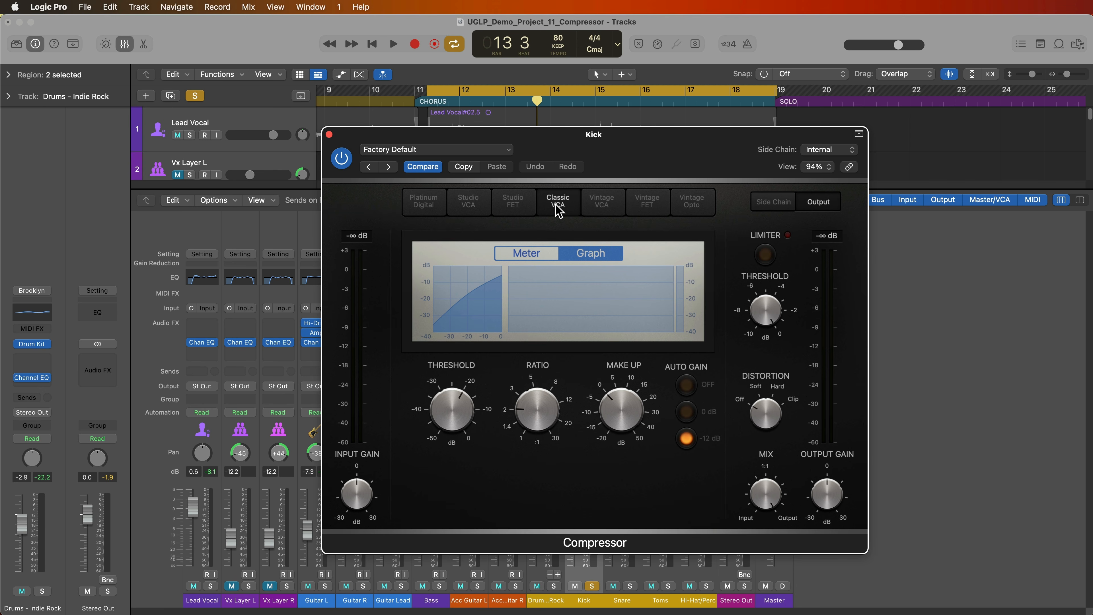
click(468, 206)
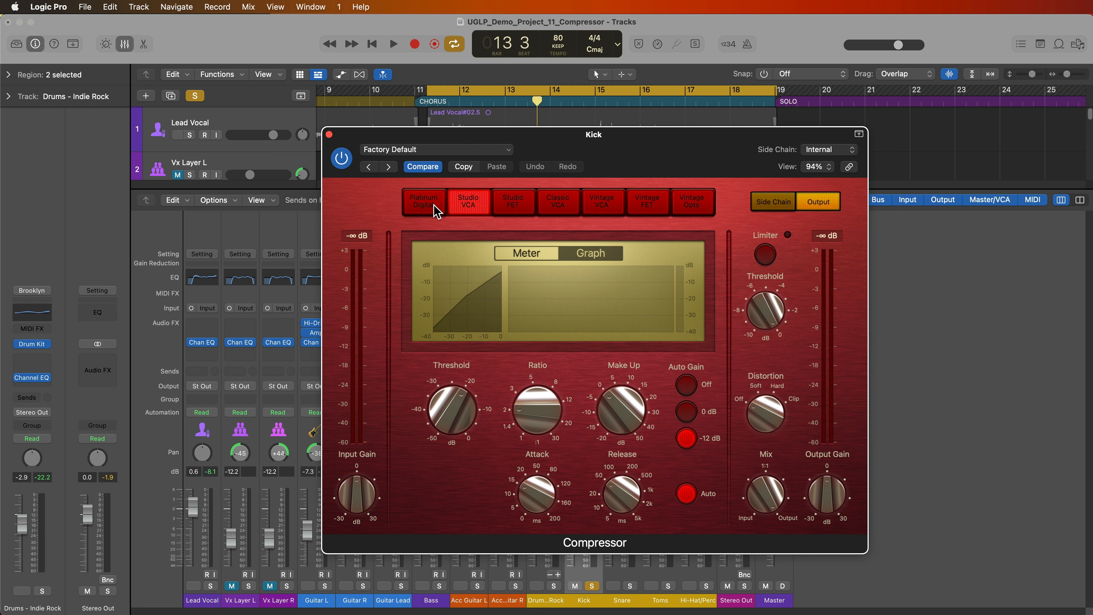
click(435, 210)
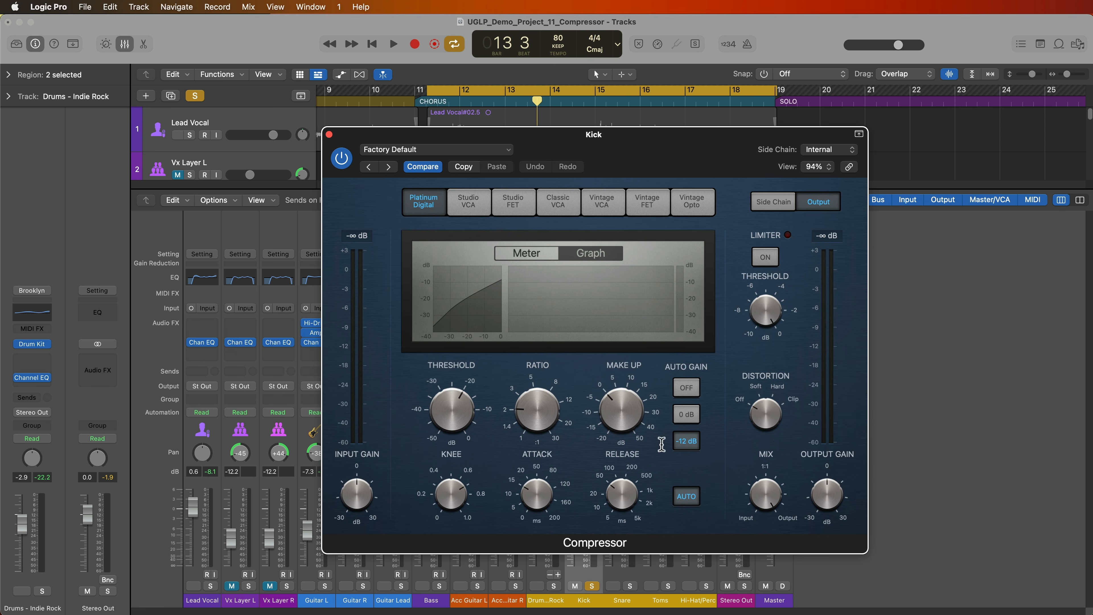
- Cycle through all six analog-style circuit types in order, ending back on Platinum Digital
click(472, 205)
click(518, 204)
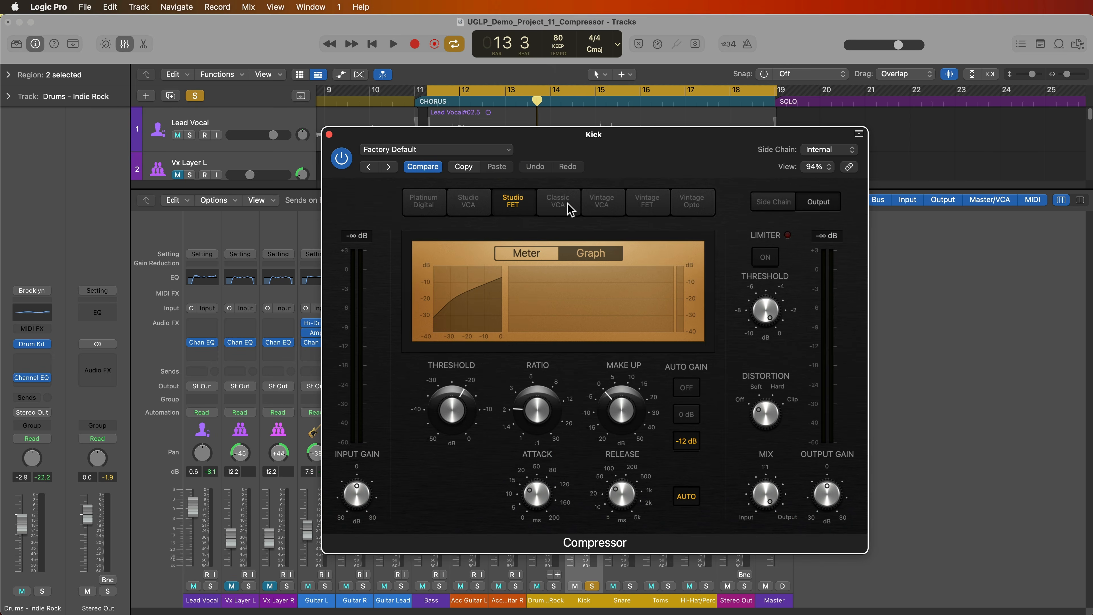
click(559, 206)
click(602, 205)
click(646, 205)
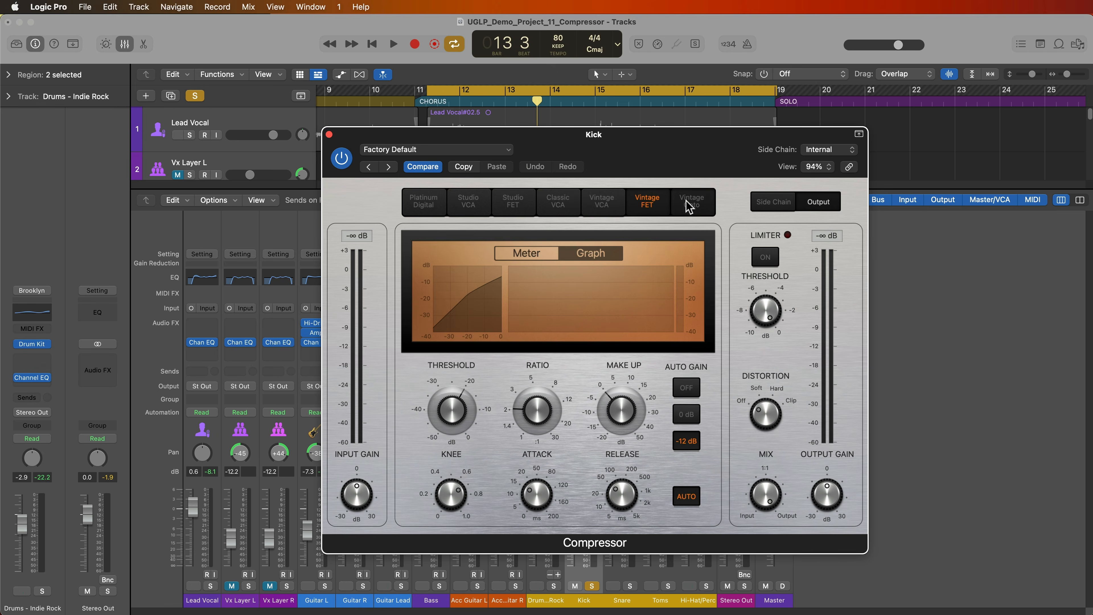
click(689, 206)
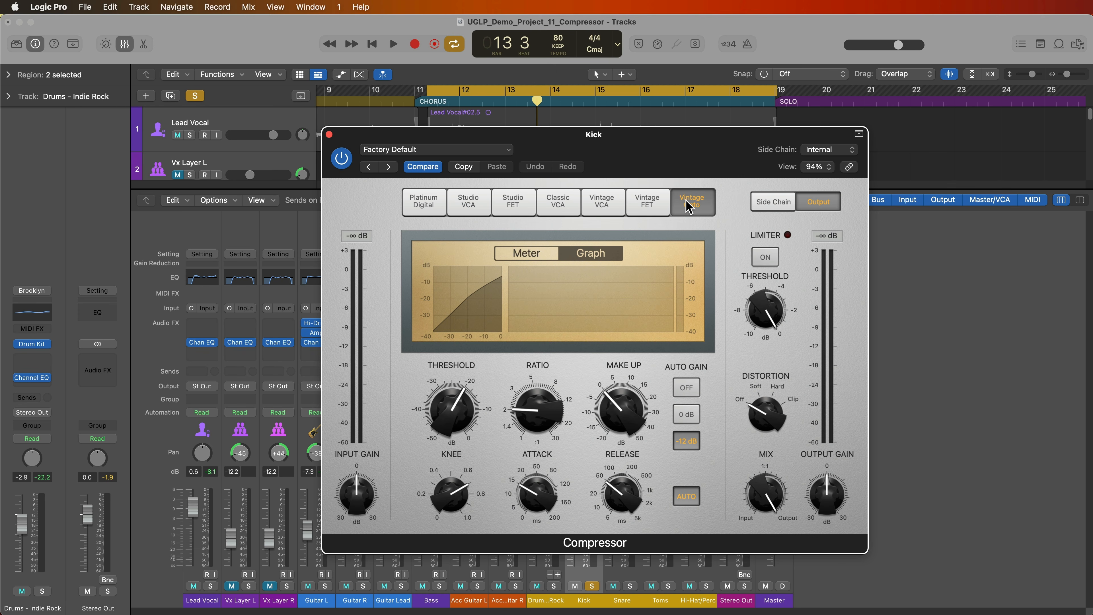
click(430, 211)
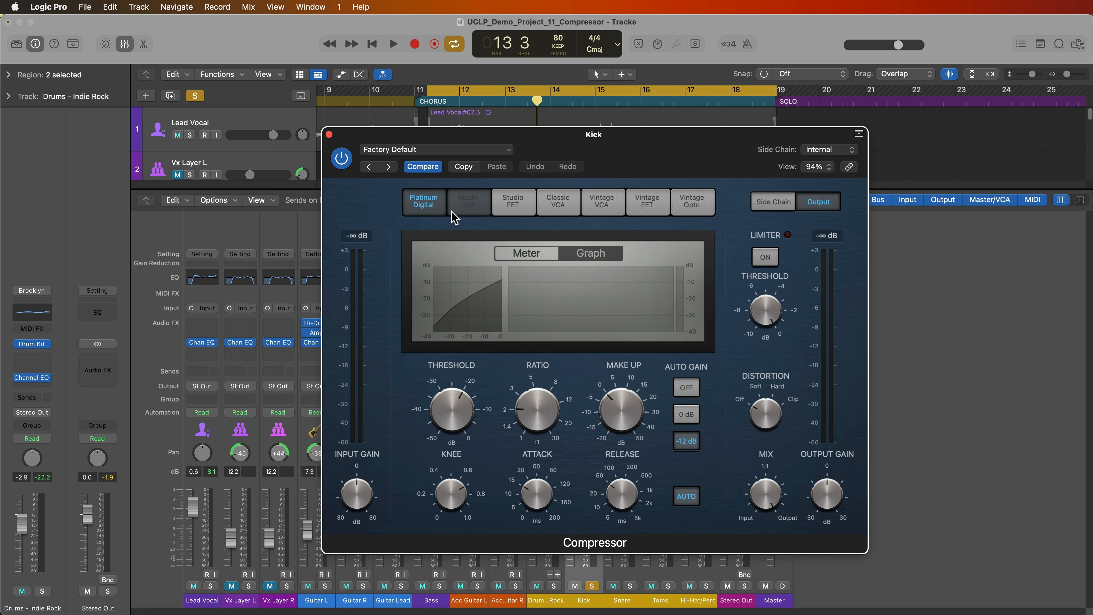
- View the Studio VCA, Studio FET, Classic VCA and Vintage VCA circuit types in turn, ending on Vintage Opto
click(459, 210)
click(509, 208)
click(557, 210)
click(598, 206)
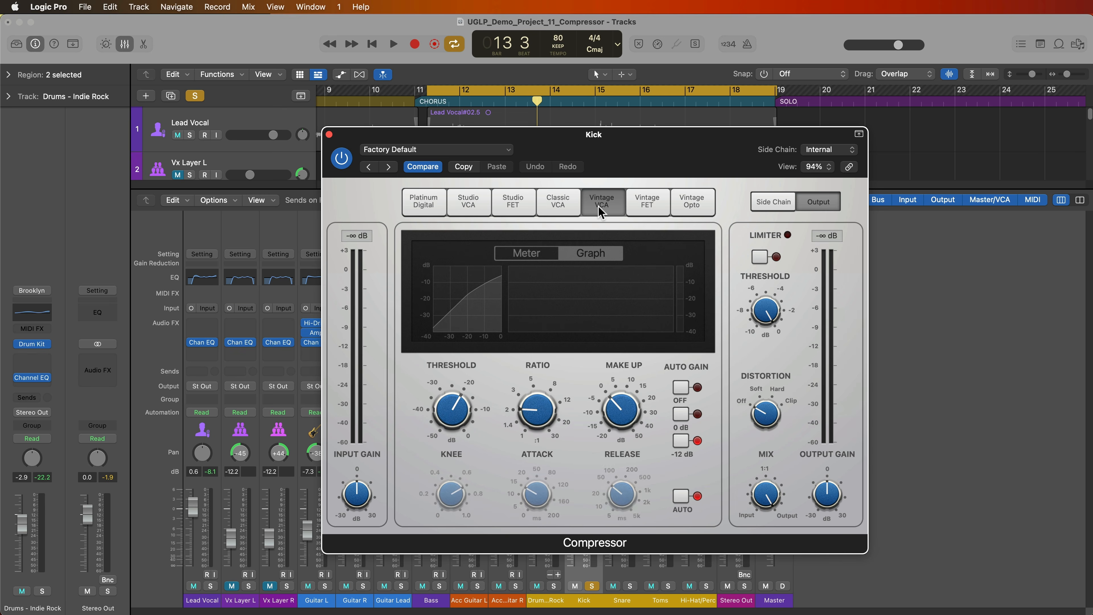
click(679, 200)
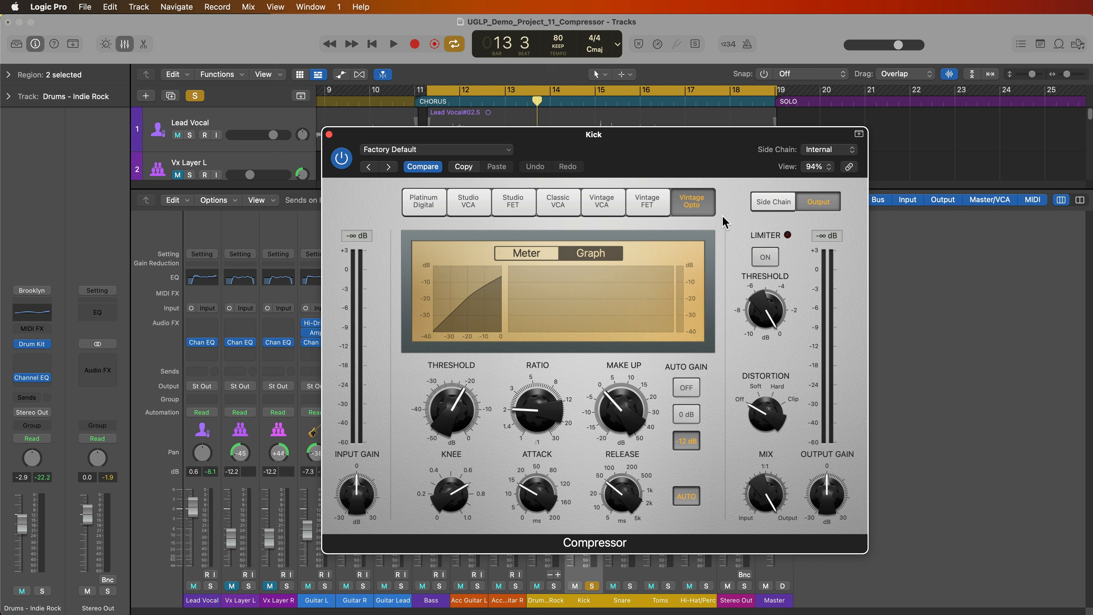
- View the Vintage FET, Studio FET and Classic VCA circuit types, and leave the Kick Compressor on Vintage VCA
click(637, 212)
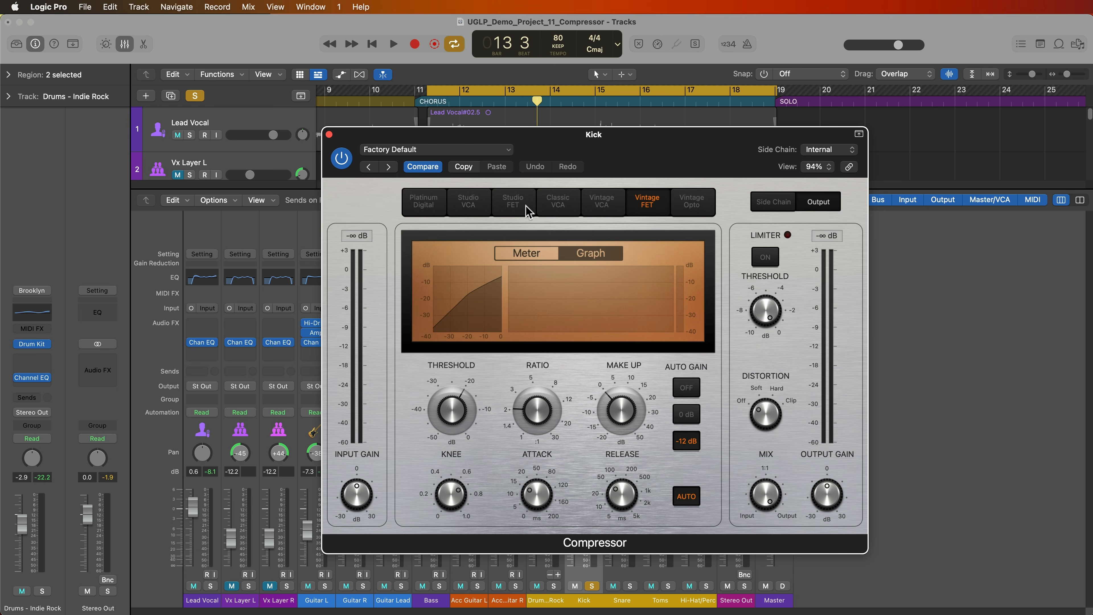
click(517, 213)
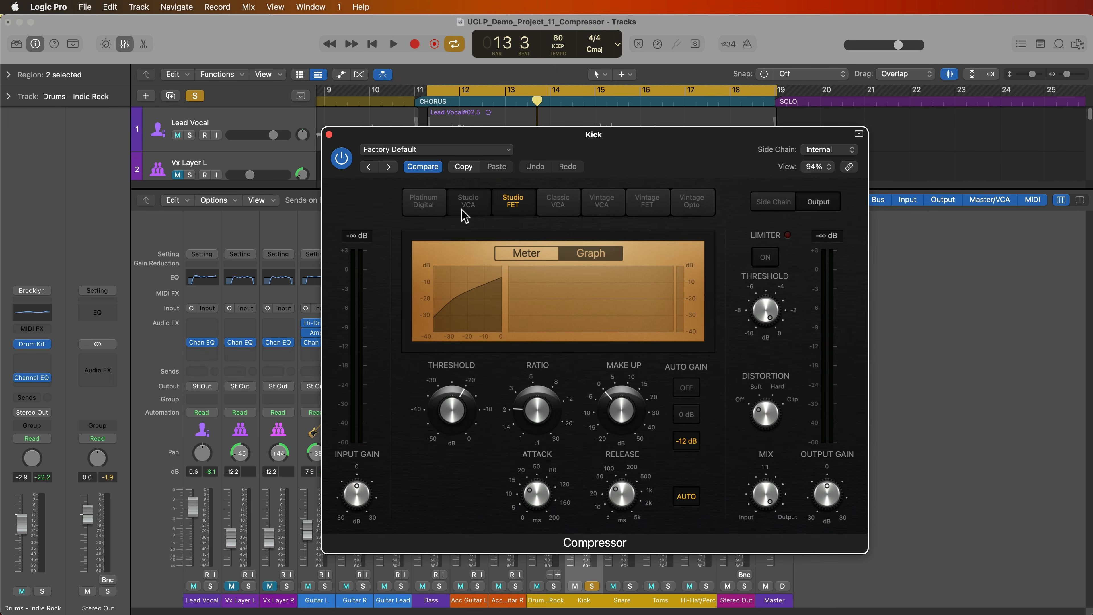
click(563, 210)
click(605, 214)
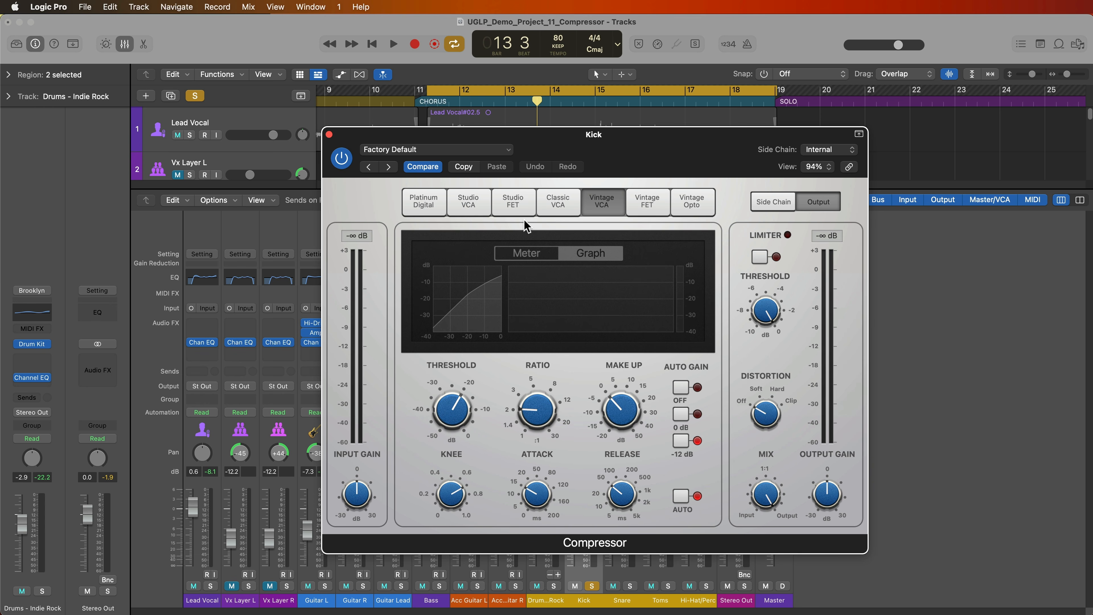
- Switch the Kick Compressor to Platinum Digital, lower the threshold slightly and set the ratio to 3.5:1
click(422, 210)
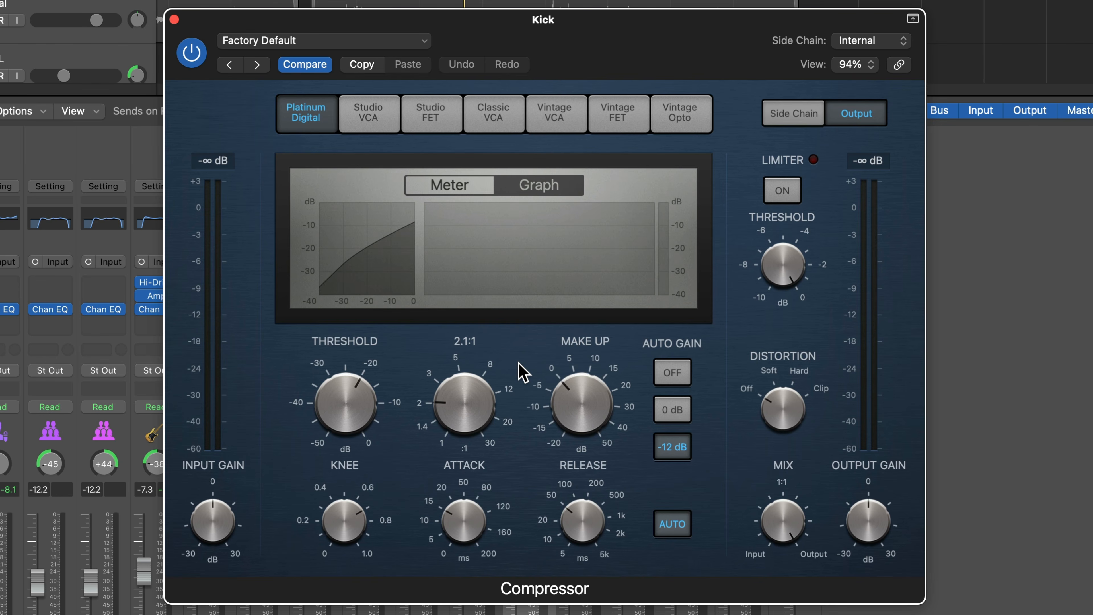
drag(373, 407, 341, 391)
mouse_move(451, 390)
mouse_down()
mouse_move(473, 361)
mouse_move(459, 378)
mouse_up()
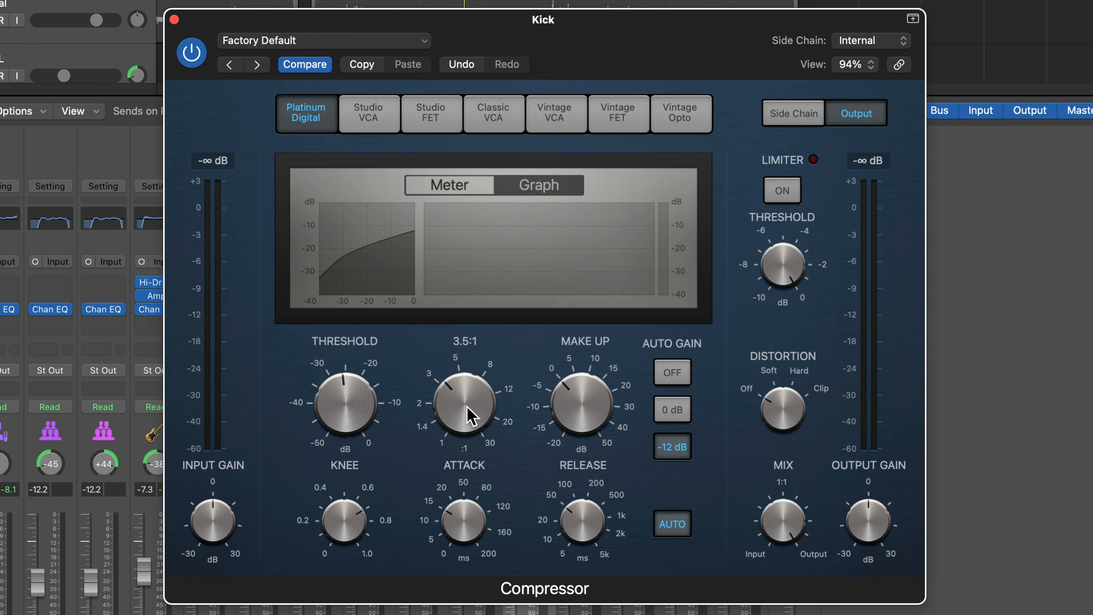
- Raise the threshold to maximum with the ratio at 1.0:1, and bring the threshold back to -24.0 dB
drag(386, 411, 365, 318)
drag(419, 391, 459, 498)
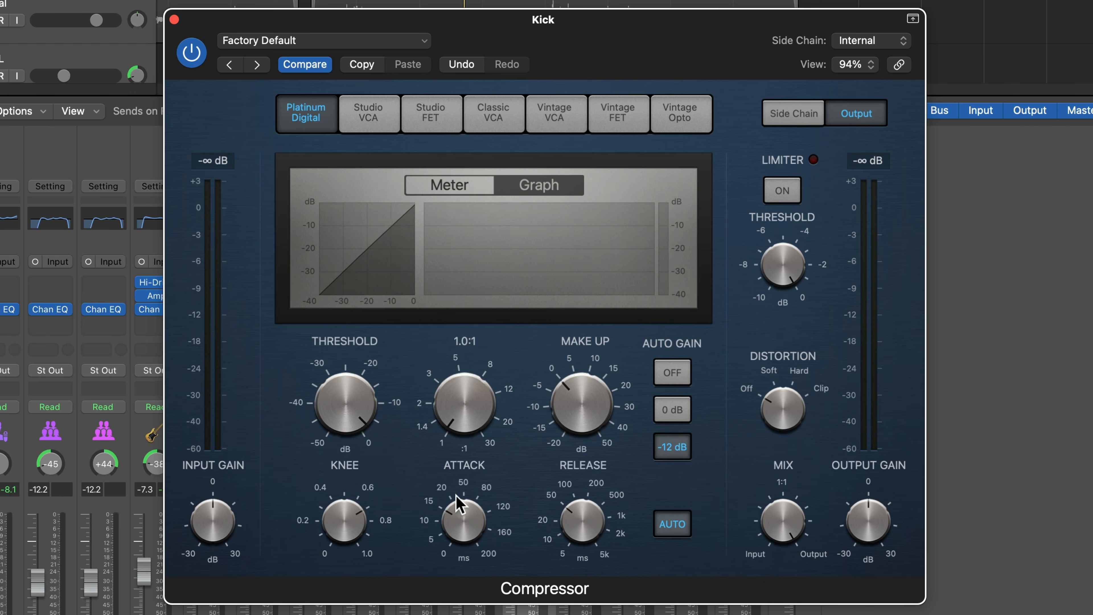
drag(371, 455, 348, 500)
drag(446, 395, 455, 442)
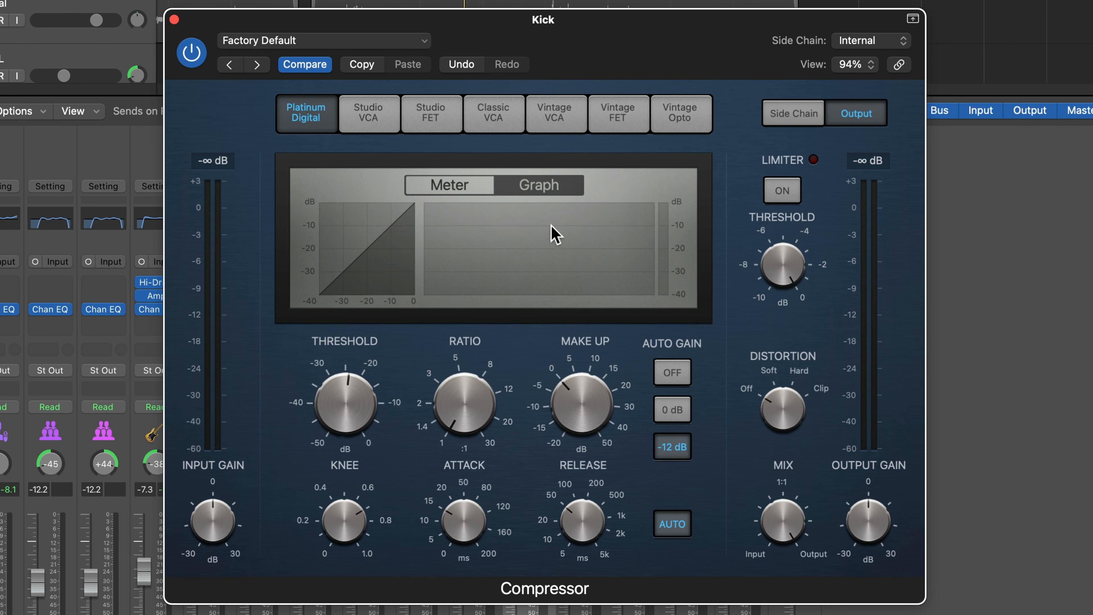
- Play the kick with Auto Gain turned off, and raise the ratio from no compression to about 5:1
key(space)
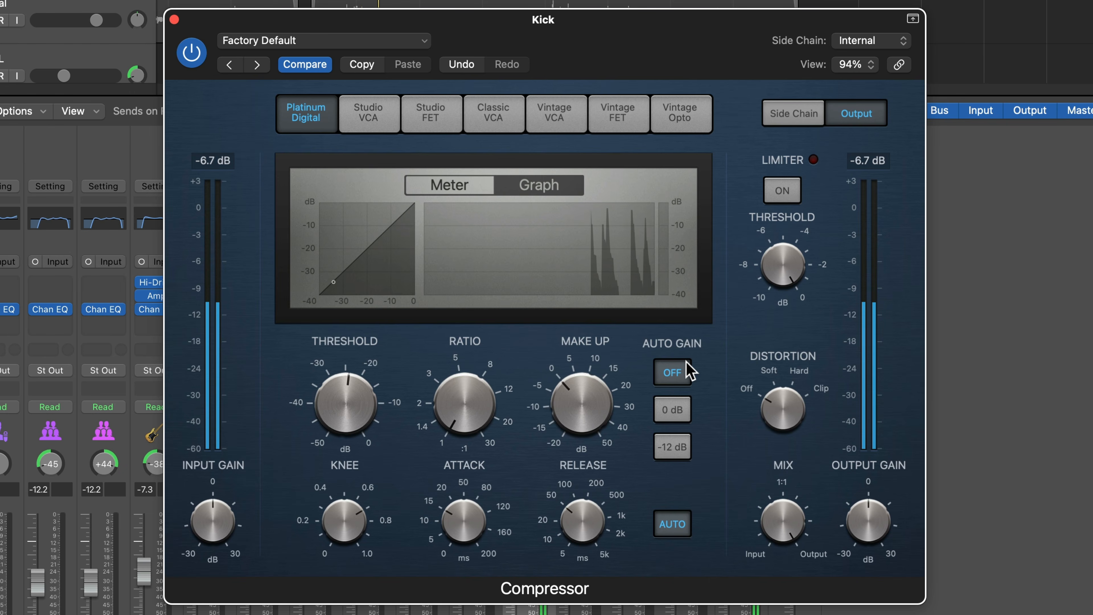
mouse_move(495, 400)
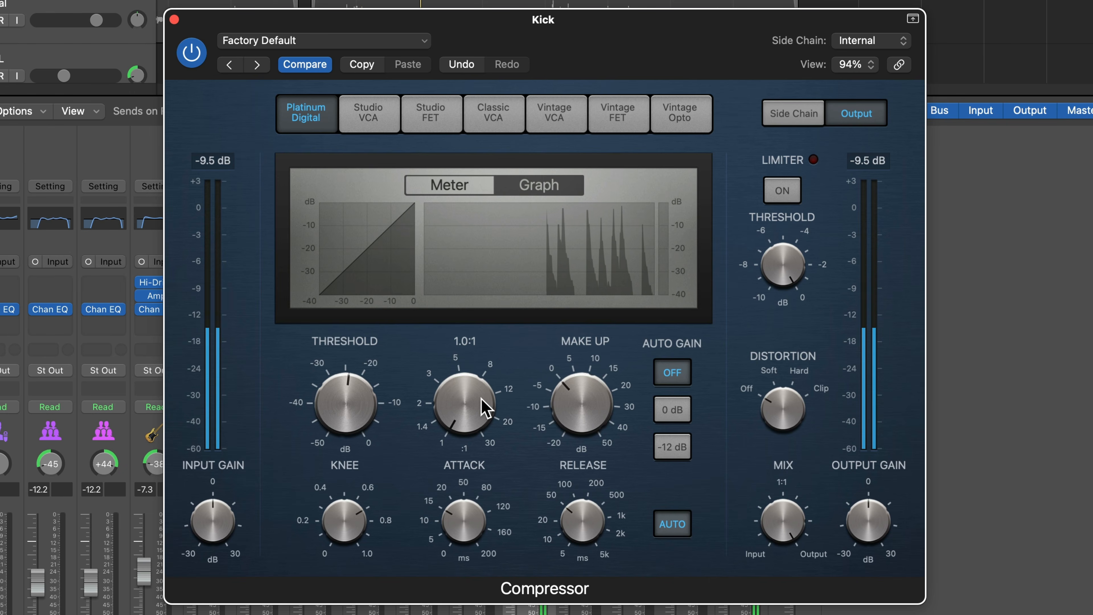
drag(481, 400, 511, 335)
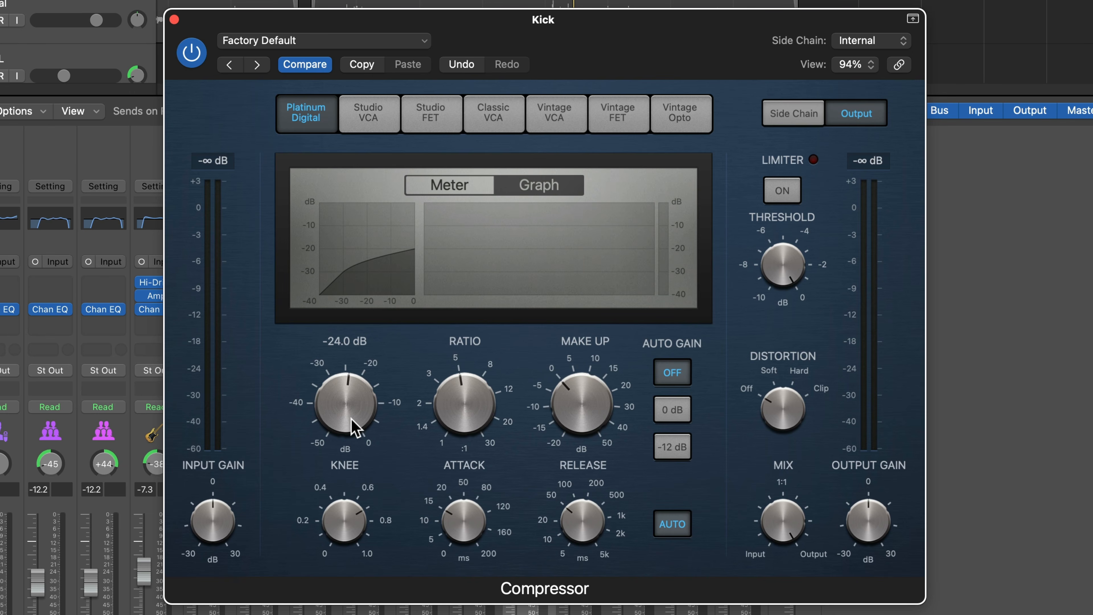
- Try the threshold at -14.5 dB and at about -36 dB, and set the ratio to 7.7:1
drag(350, 428, 349, 376)
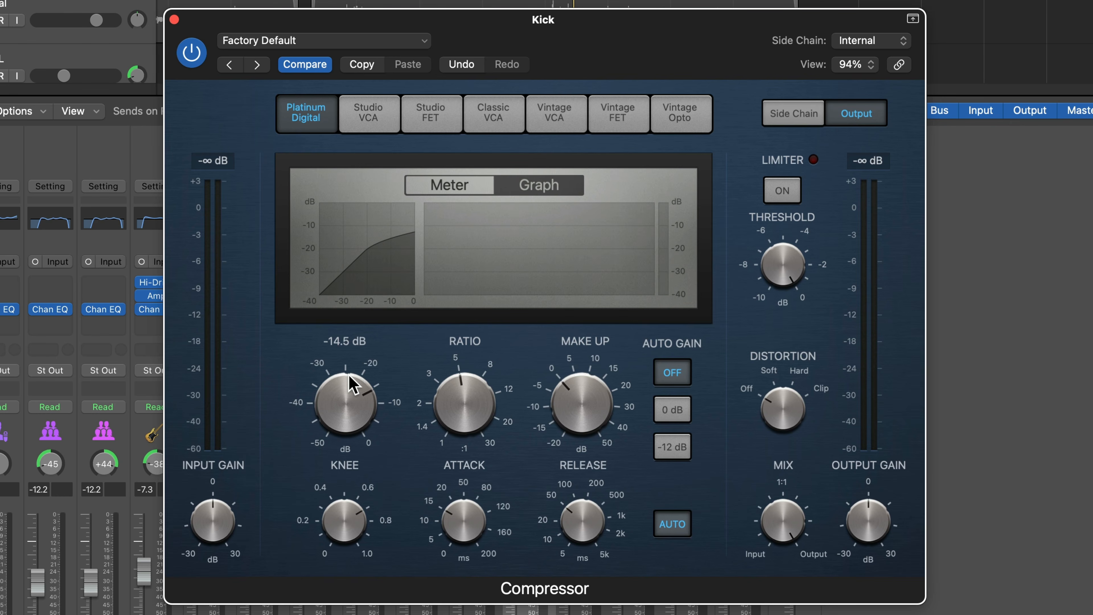
drag(349, 405, 346, 501)
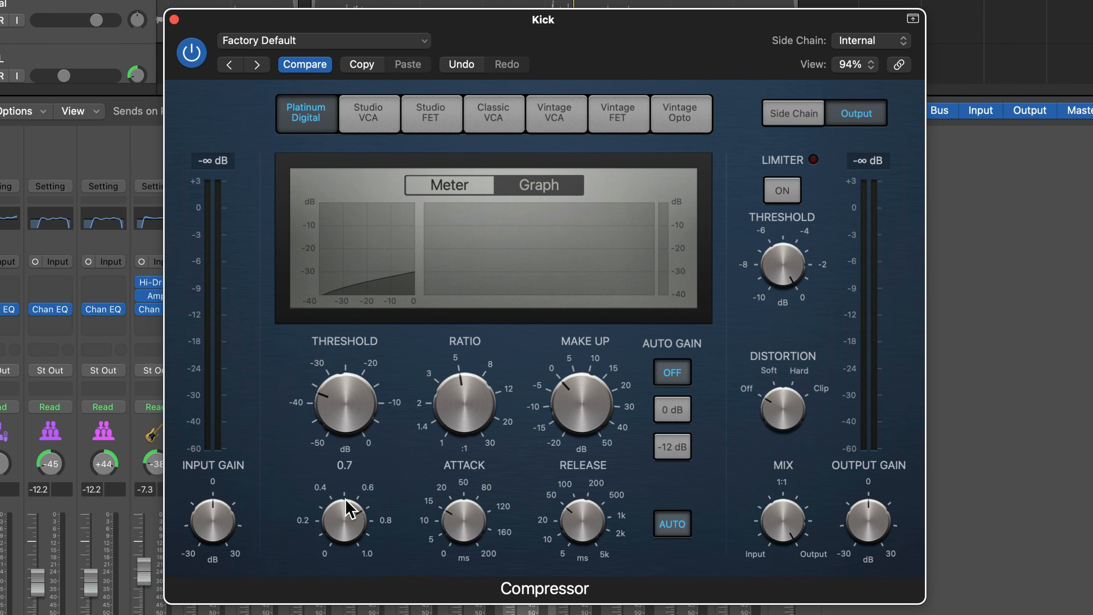
drag(484, 416, 481, 379)
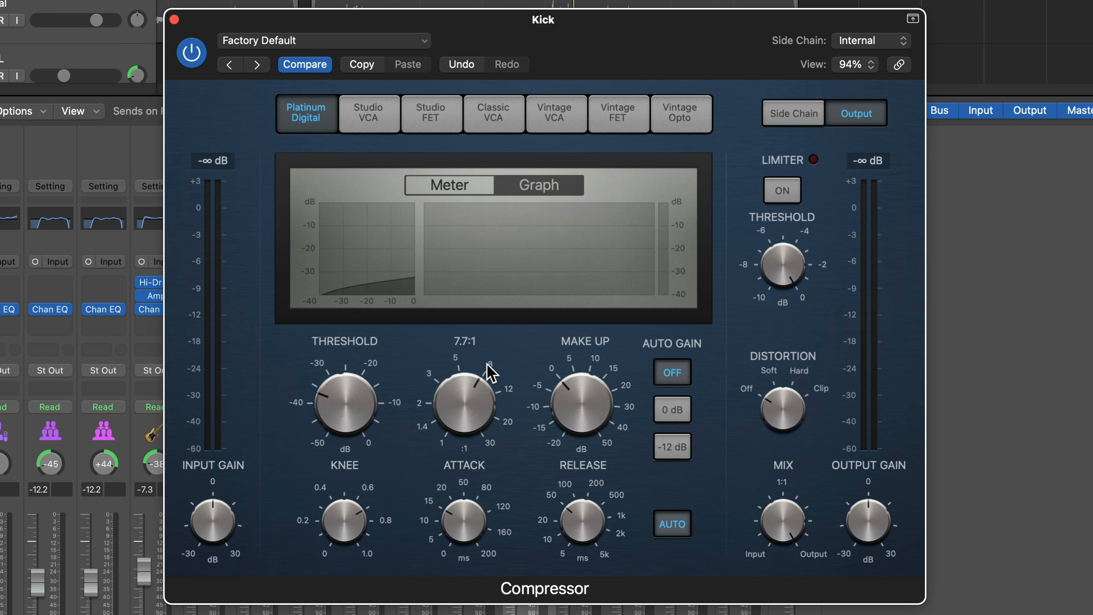
- Raise the threshold to 0.0 dB and play the kick while adjusting the ratio to 4.6:1
mouse_move(342, 398)
drag(344, 407, 354, 213)
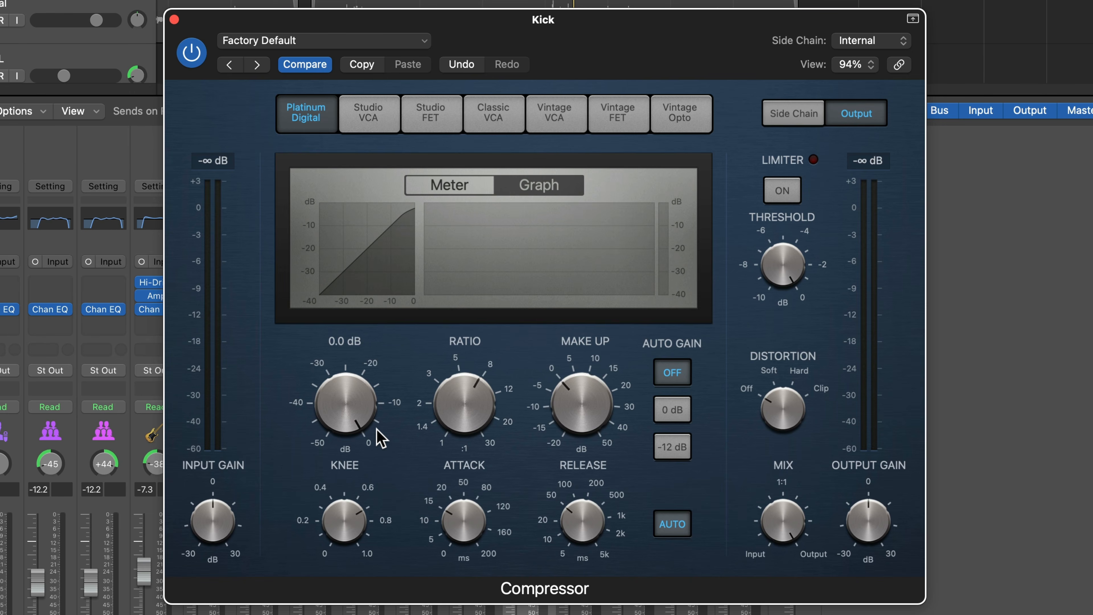
drag(472, 409, 443, 450)
key(space)
mouse_move(452, 397)
mouse_down()
mouse_move(490, 302)
mouse_move(463, 361)
mouse_move(446, 463)
mouse_move(446, 398)
mouse_up()
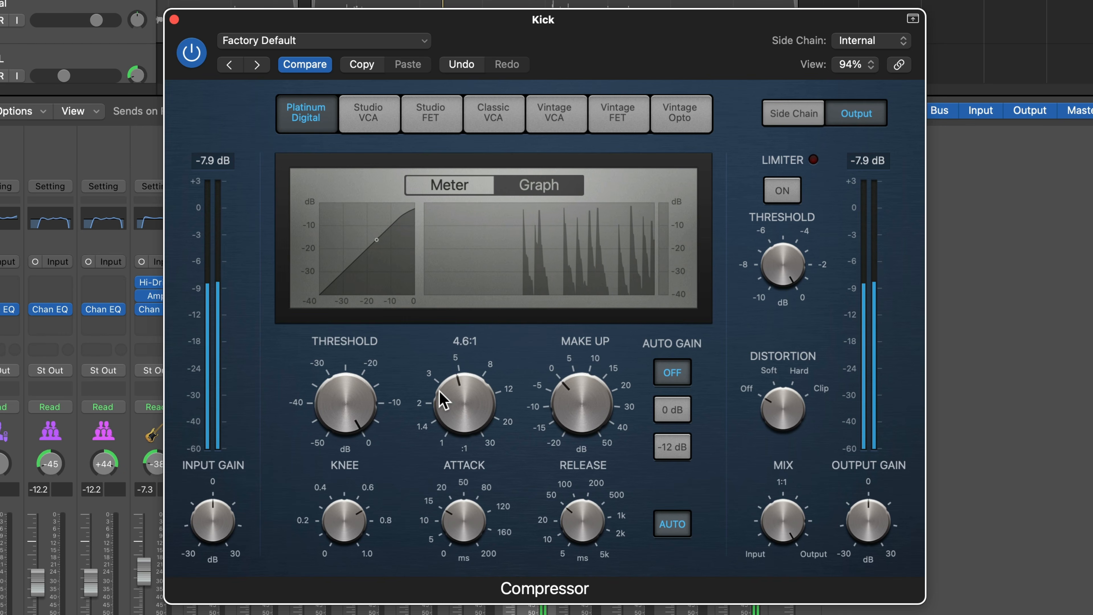
drag(349, 420, 370, 328)
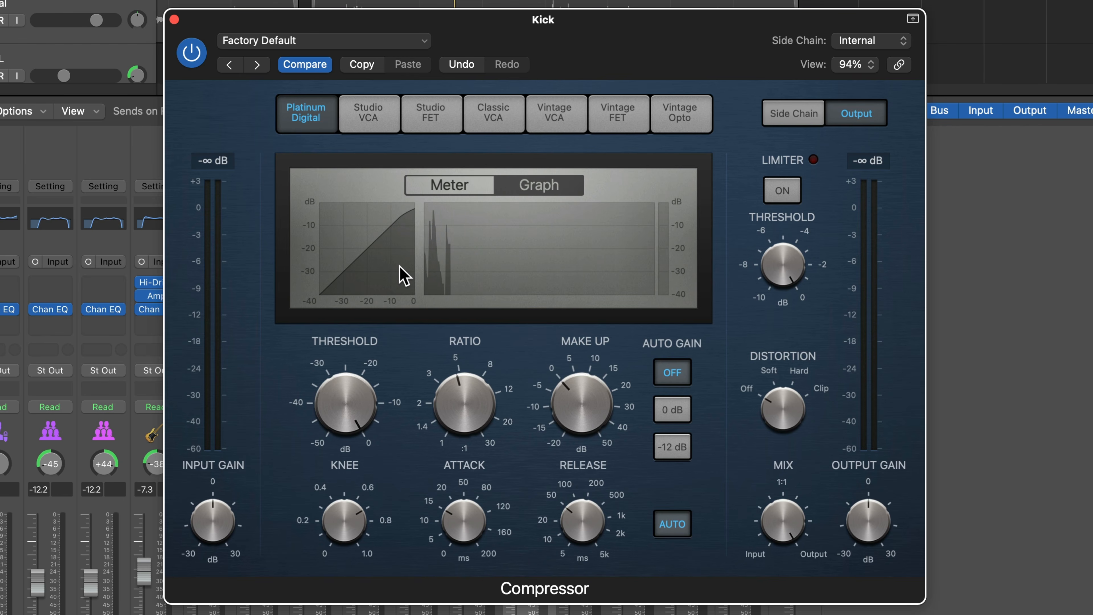
- Contrast a -7.0 dB threshold at a ratio below 2:1 with a -40.5 dB threshold at about 15:1
drag(356, 408, 336, 461)
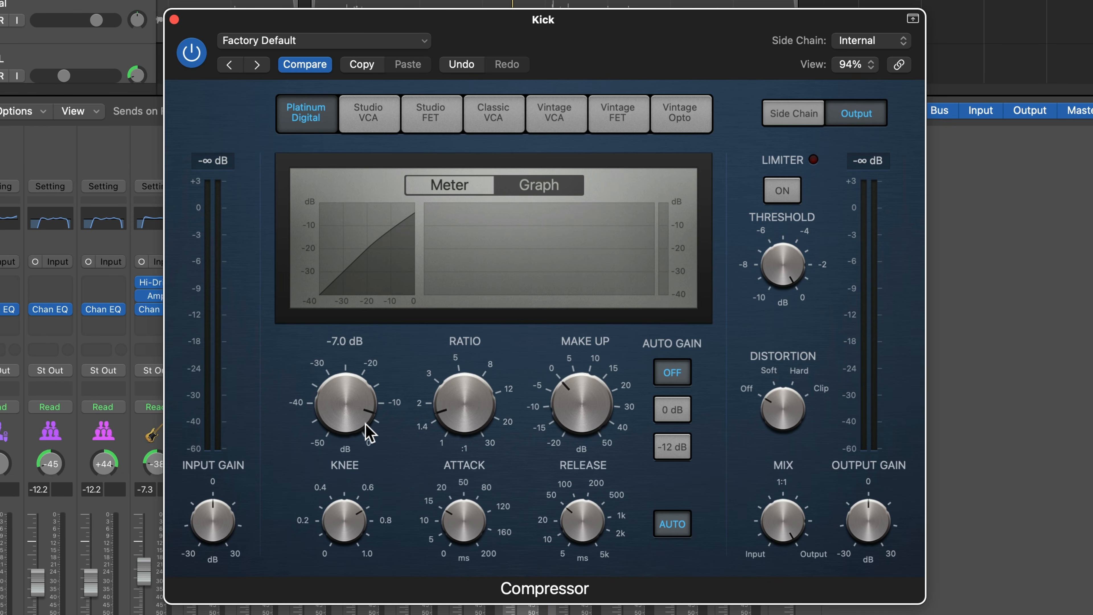
drag(348, 405, 327, 538)
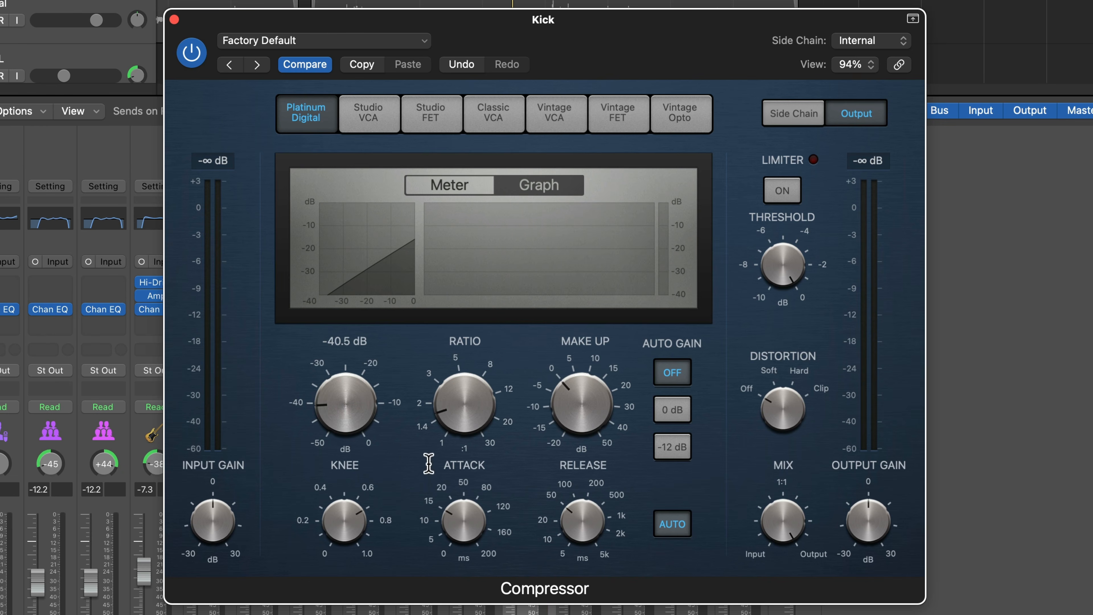
drag(461, 410, 495, 292)
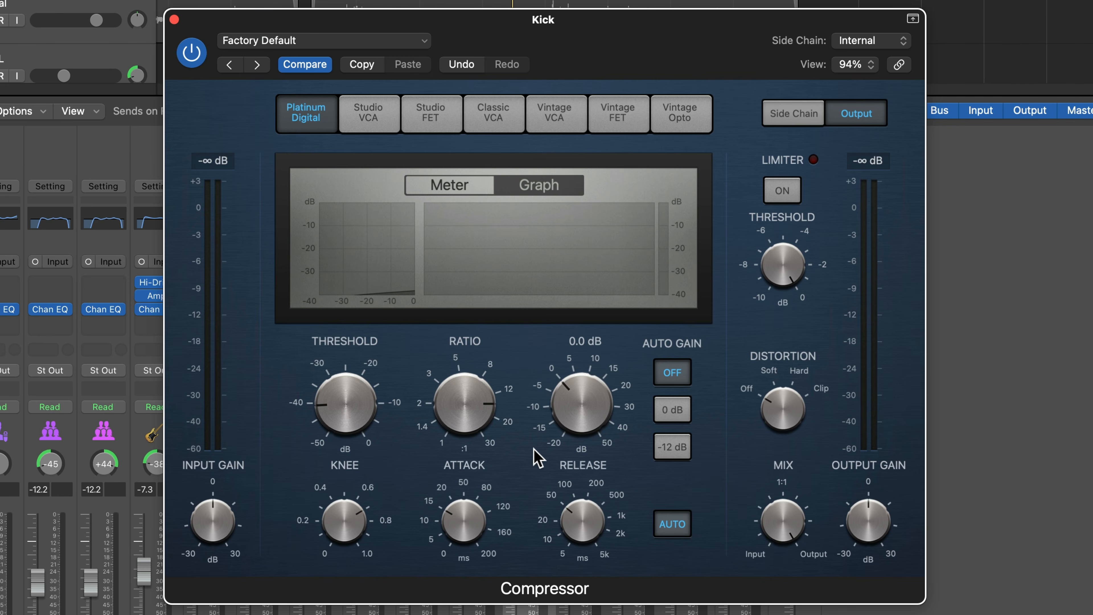
- Try low and high ratios up to 17.0:1 against thresholds of -7.5 dB, -39.5 dB and -1.0 dB
drag(328, 404, 358, 264)
drag(448, 395, 420, 525)
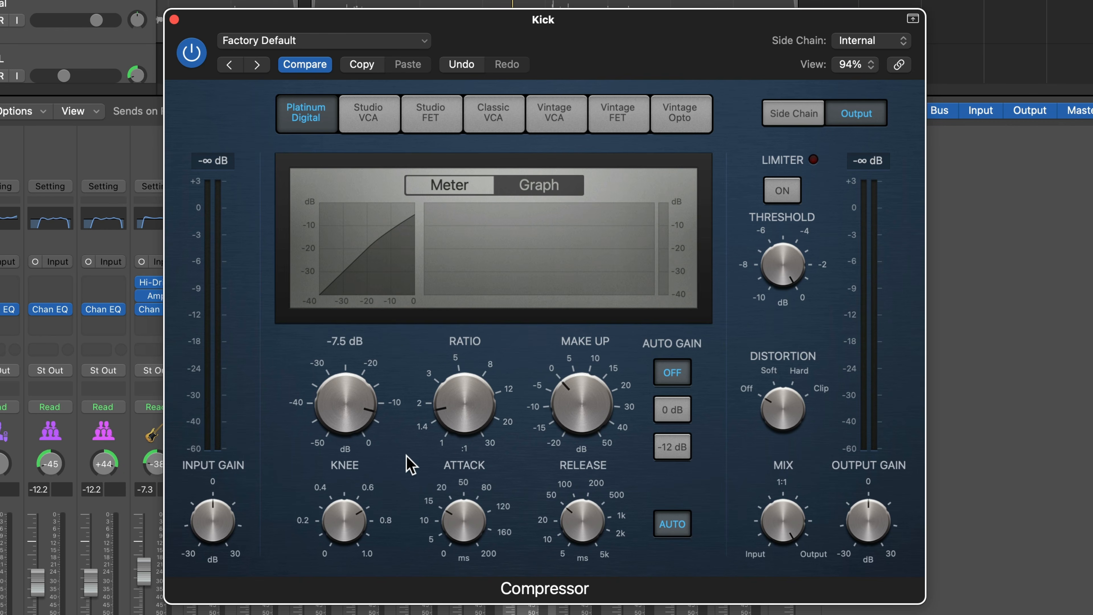
drag(372, 435, 397, 454)
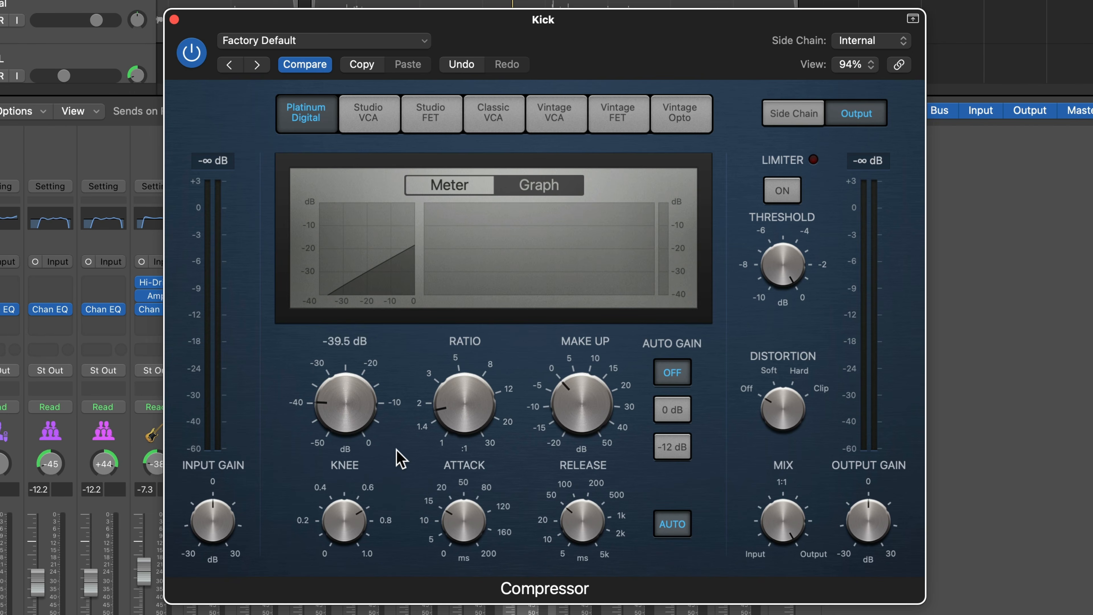
drag(471, 405, 516, 271)
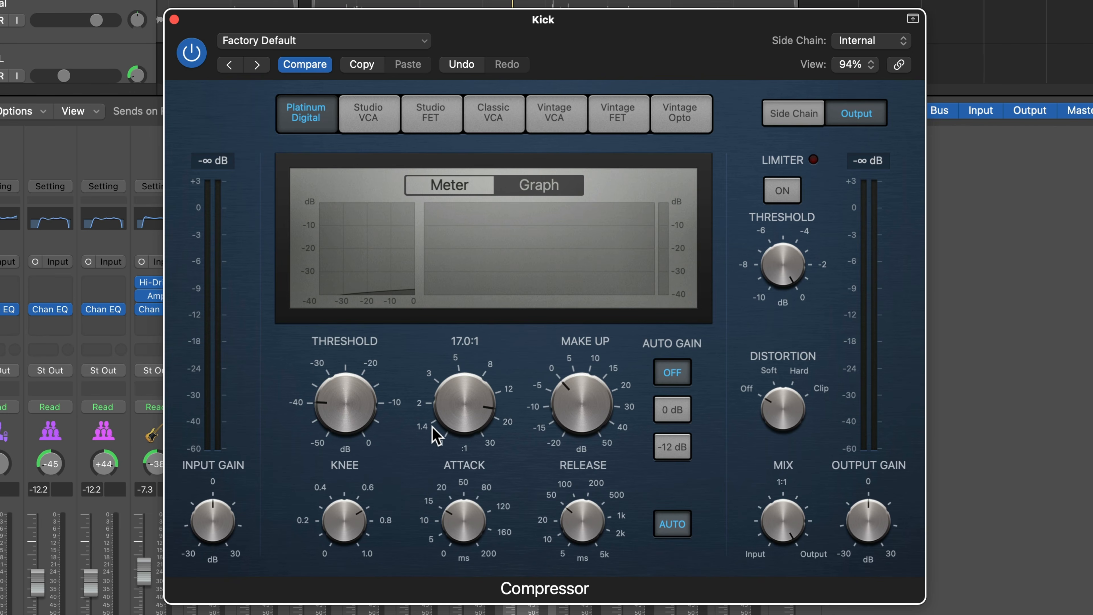
drag(356, 406, 396, 243)
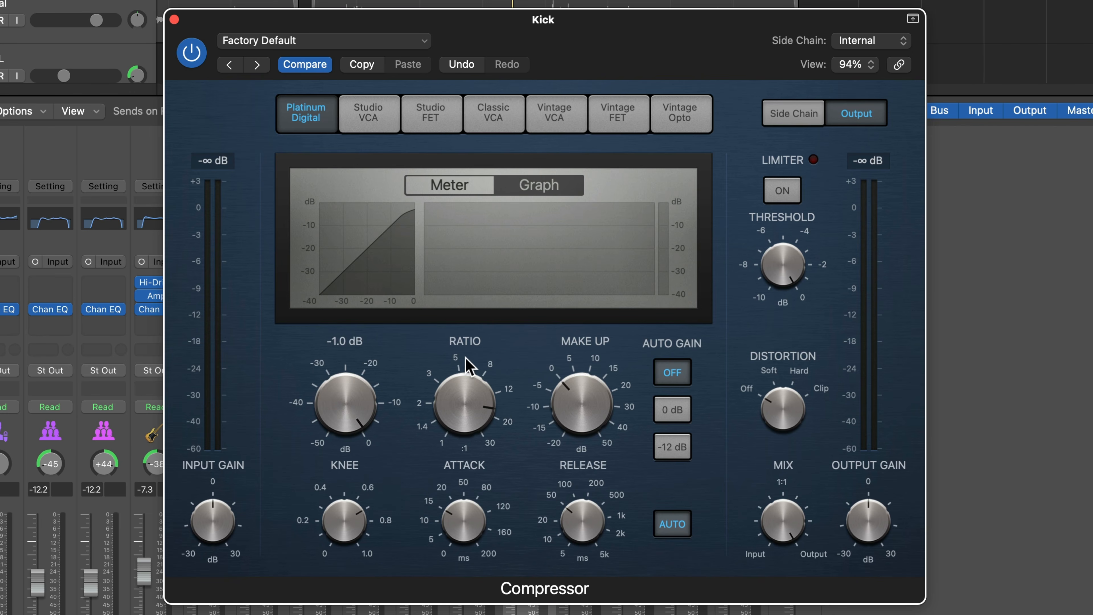
- Play the kick and gradually add compression from a 1:1 ratio, reaching a -14.5 dB threshold and a 3.1:1 ratio
key(space)
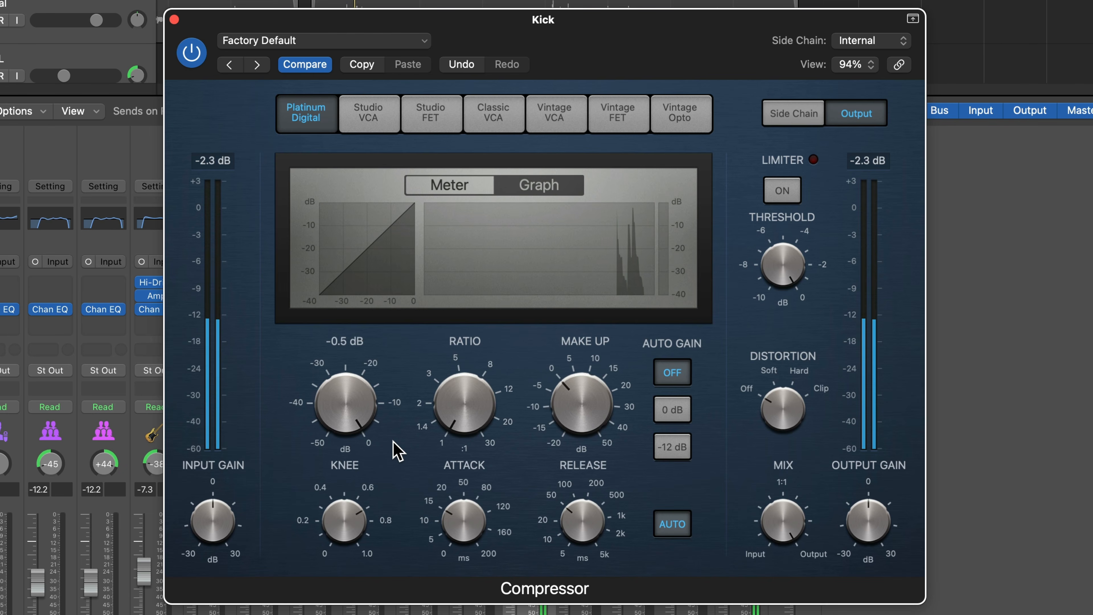
drag(398, 451, 467, 353)
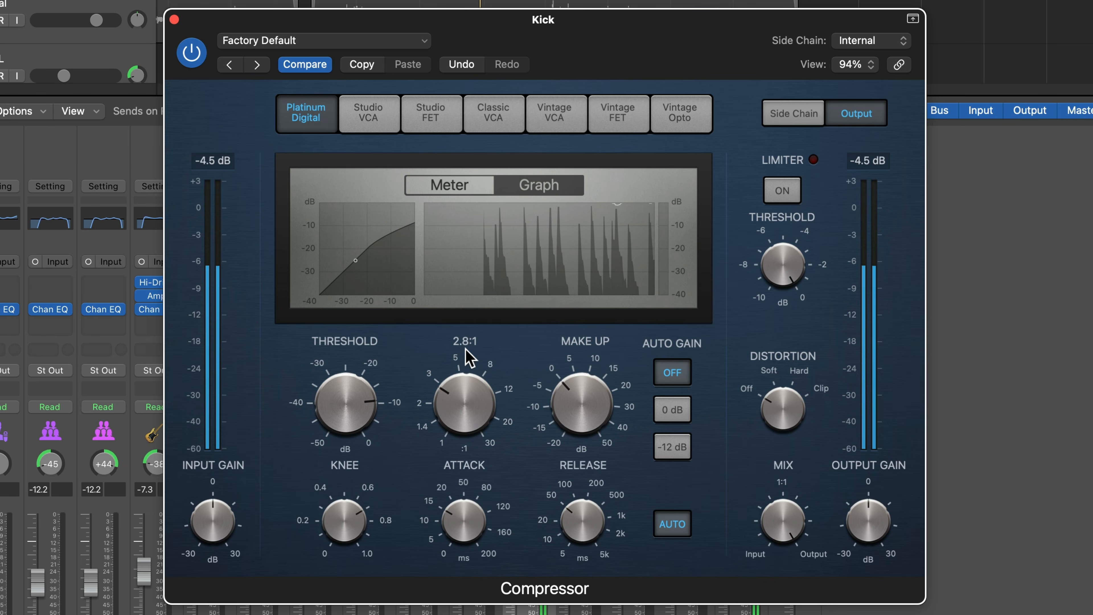
drag(363, 400, 370, 410)
drag(454, 399, 452, 390)
drag(365, 400, 362, 403)
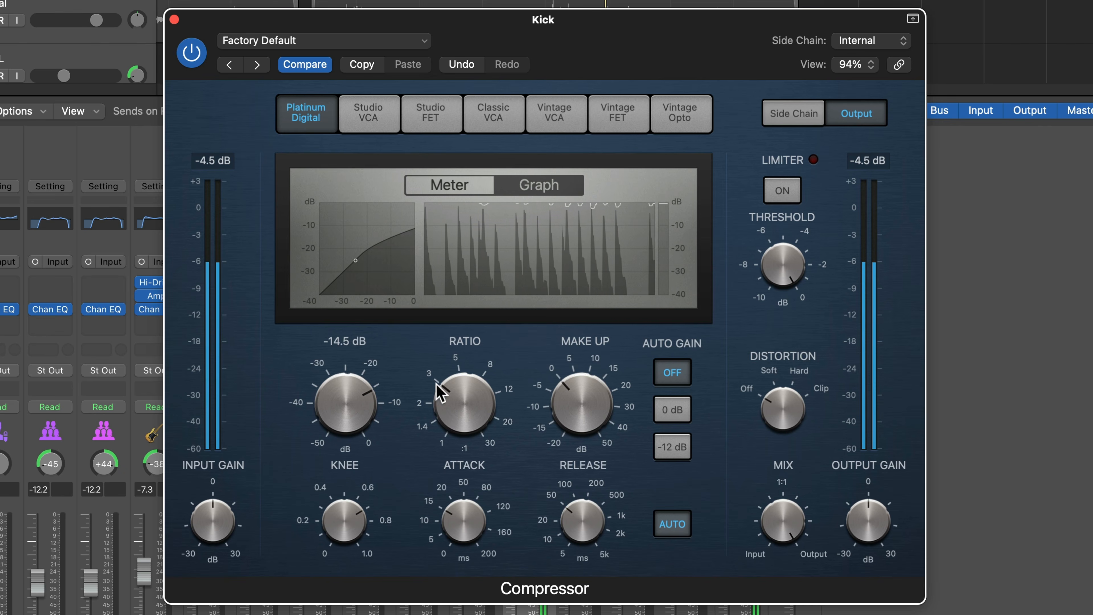
- Lower the threshold to -21.5 dB during playback for more gain reduction at the 3.1:1 ratio
mouse_move(454, 417)
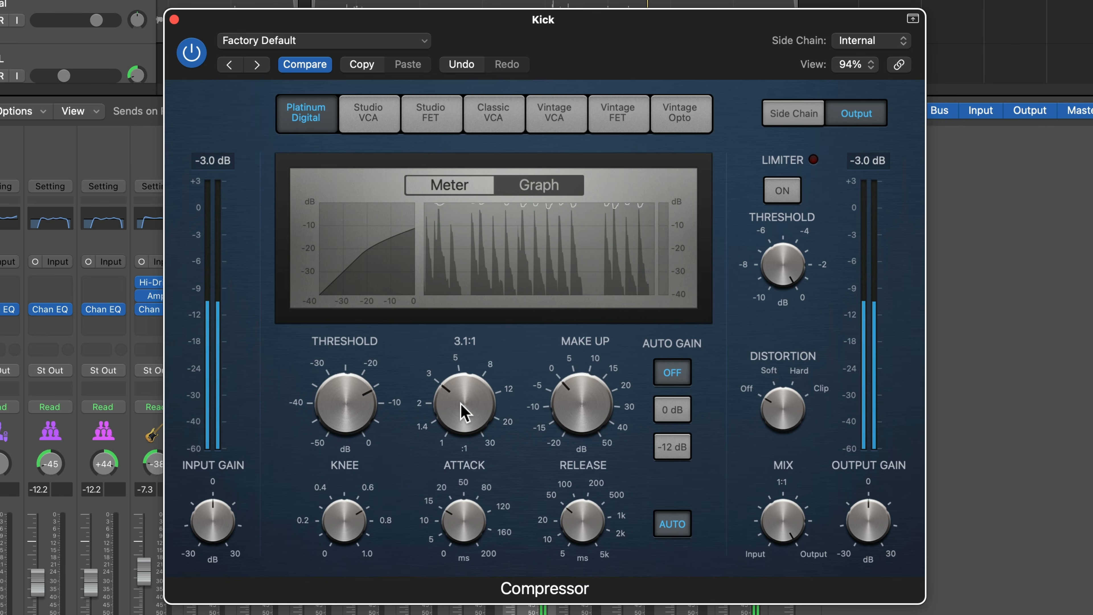
mouse_move(346, 411)
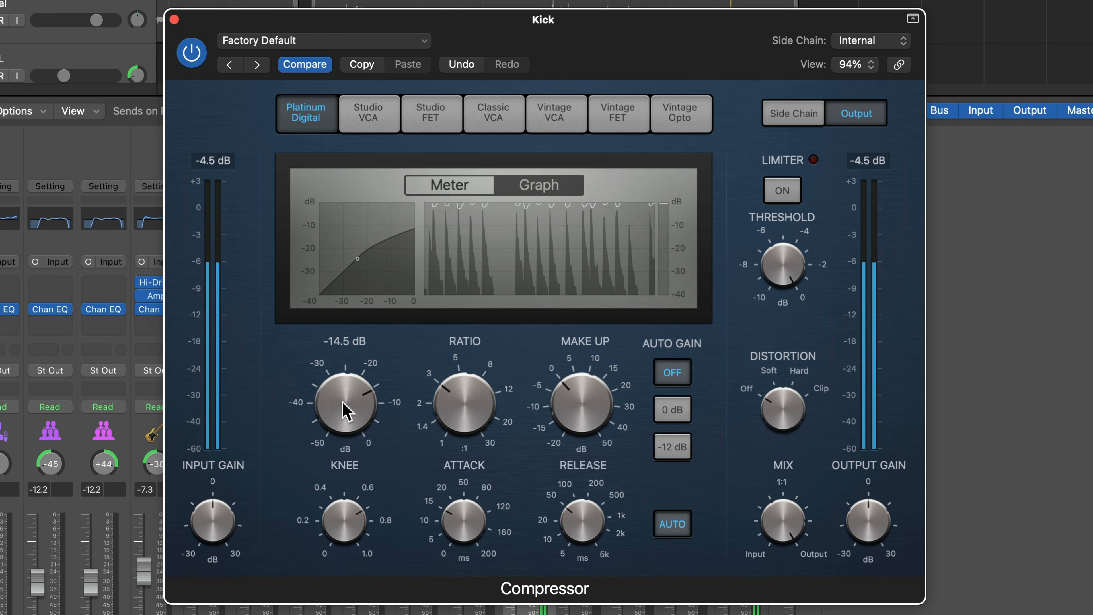
drag(351, 401, 343, 430)
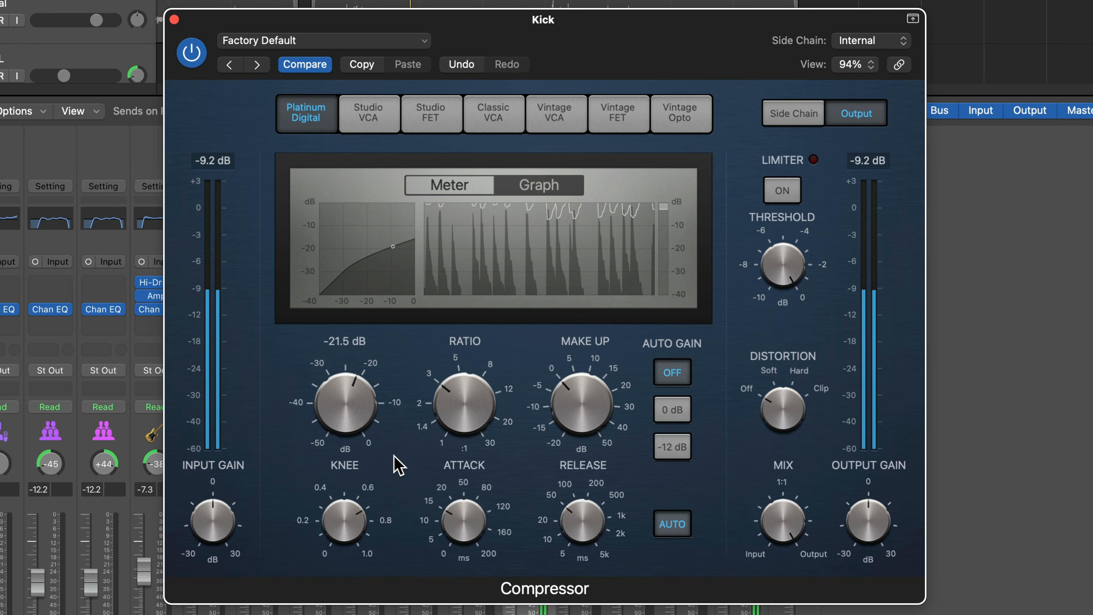
- Compress the playing kick harder by raising the ratio to about 7:1 and lowering the threshold to -33.0 dB
mouse_move(432, 452)
drag(437, 439, 488, 366)
drag(344, 407, 332, 464)
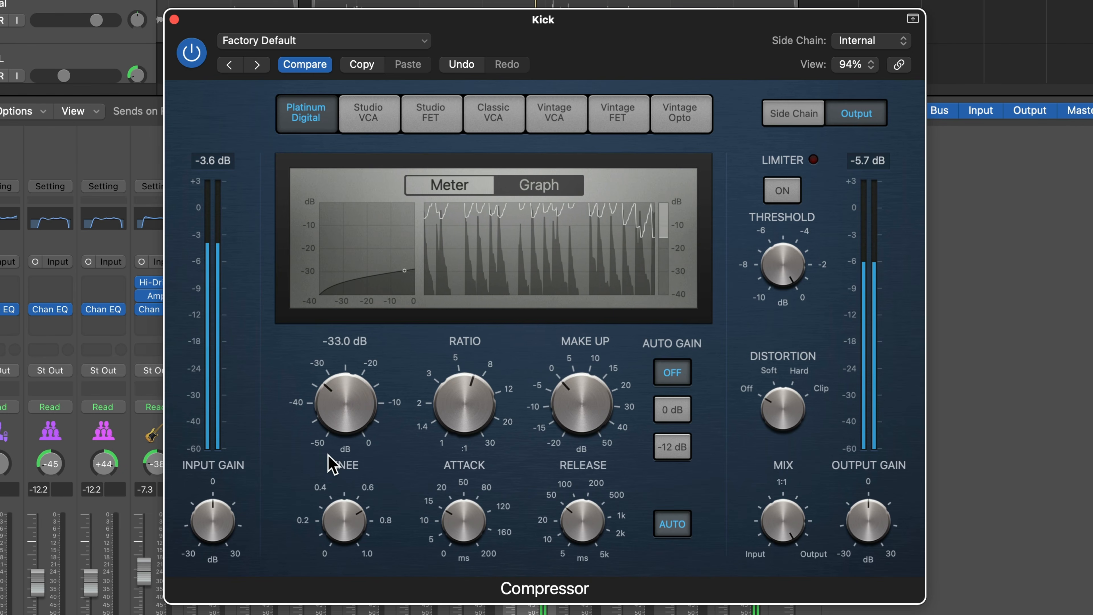
- Fine-tune the ratio and set the threshold to -34.5 dB, comparing the gain reduction in the Meter and Graph displays
drag(437, 414, 440, 401)
drag(343, 404, 336, 410)
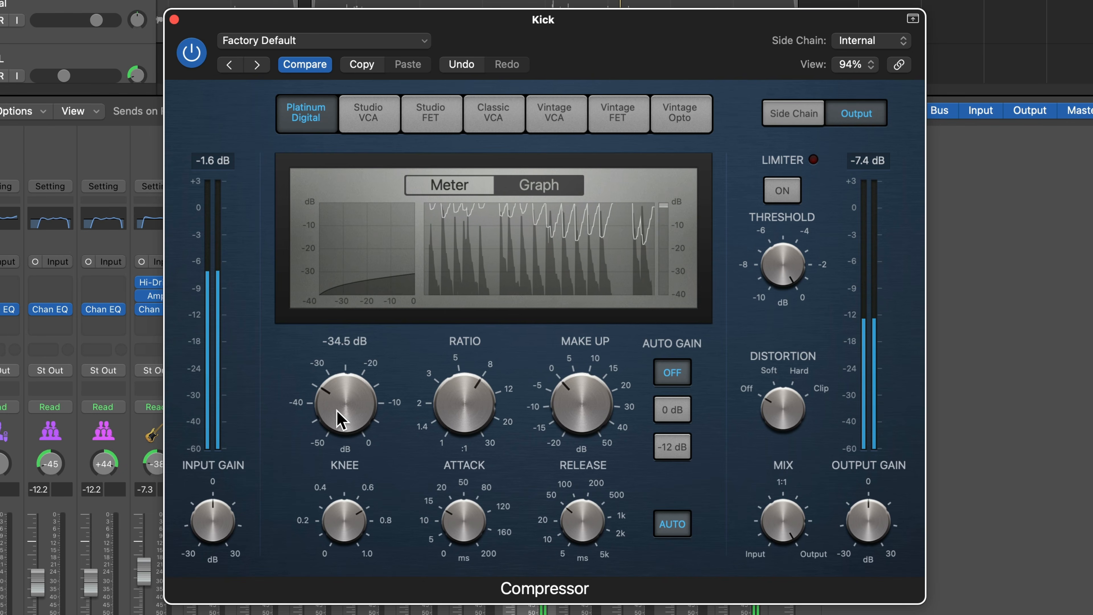
click(449, 185)
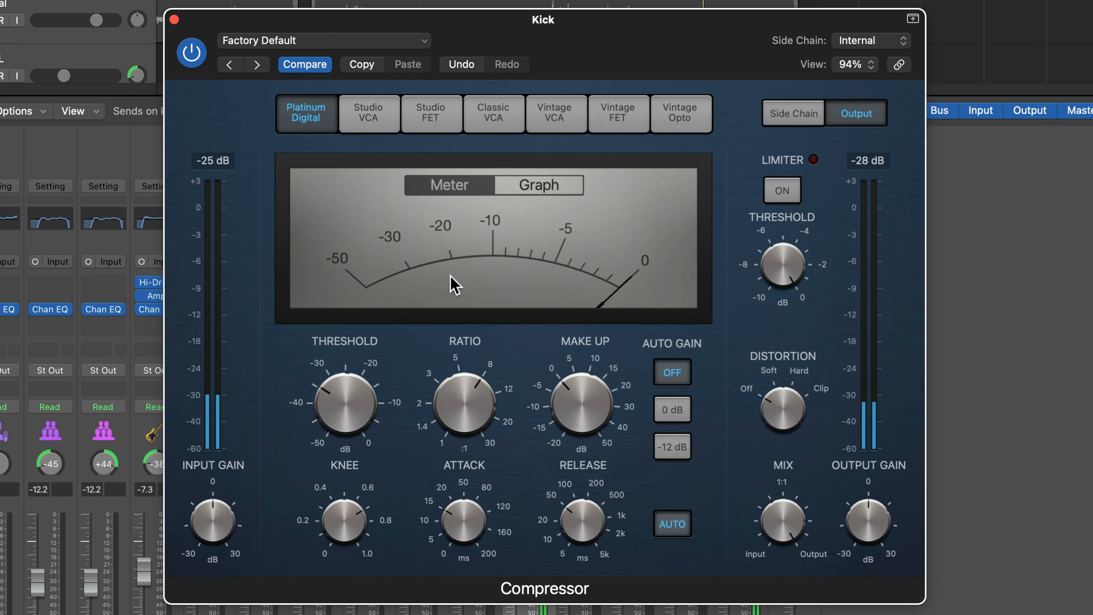
click(527, 187)
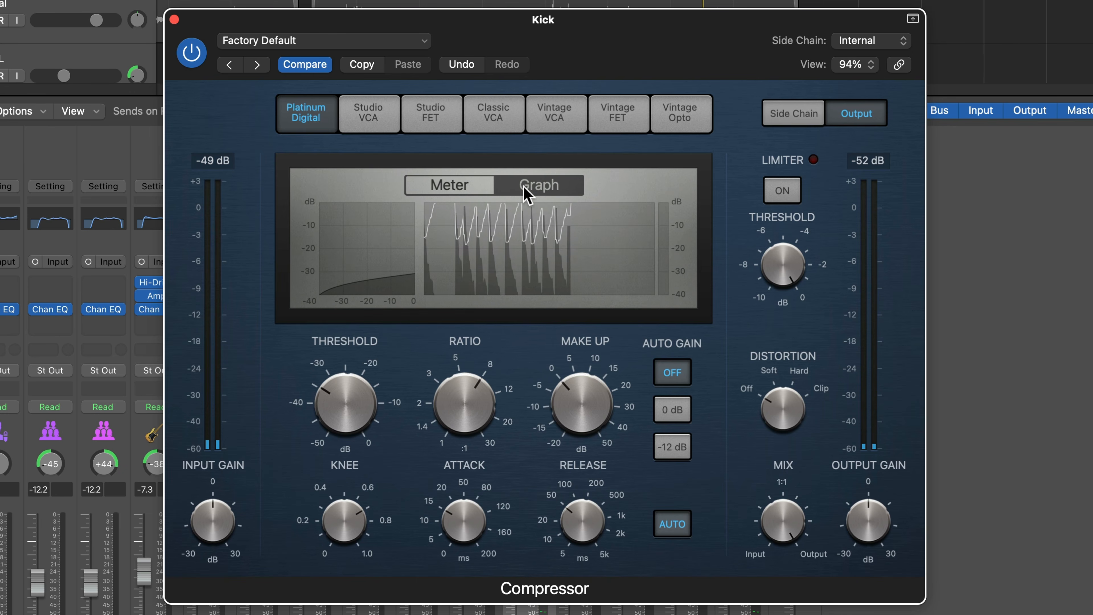
- Try a -26.5 dB threshold at about 5:1, and push to a -33.0 dB threshold at about 16:1
drag(468, 399, 466, 424)
drag(348, 406, 355, 373)
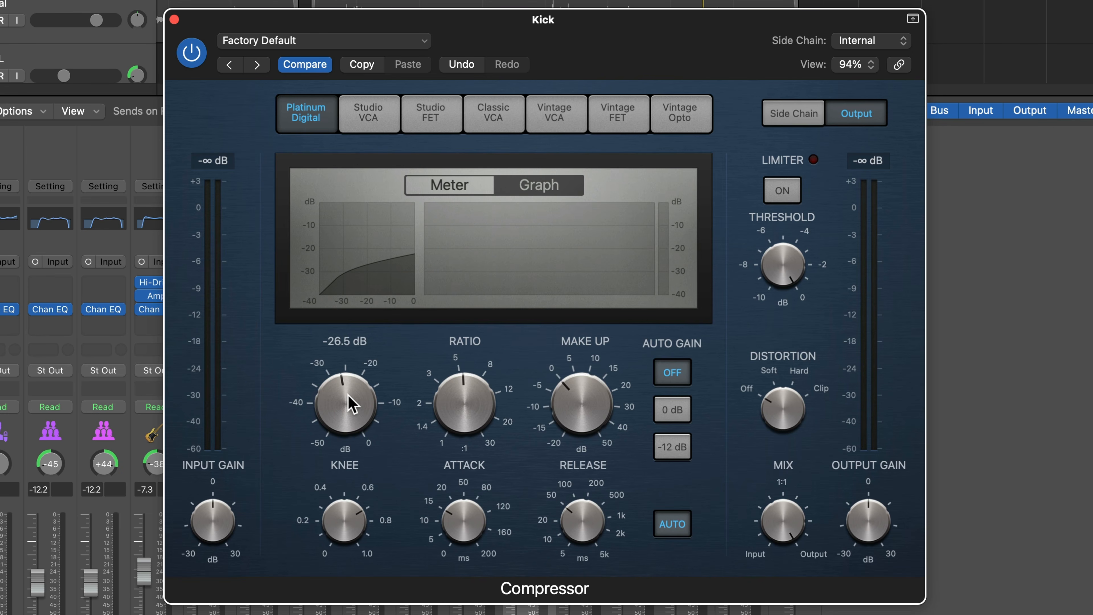
drag(349, 391, 344, 447)
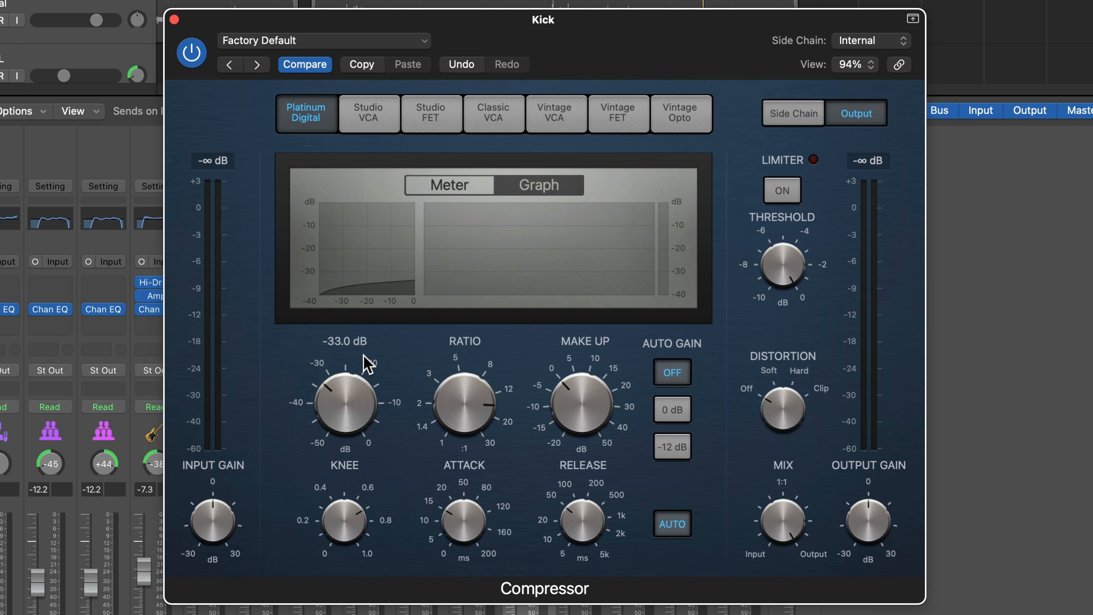
- Ease the Kick compression to a threshold of about -14.5 dB and a ratio of about 3.5:1, leaving input gain at 0.0 dB
drag(353, 385, 397, 333)
drag(461, 405, 447, 495)
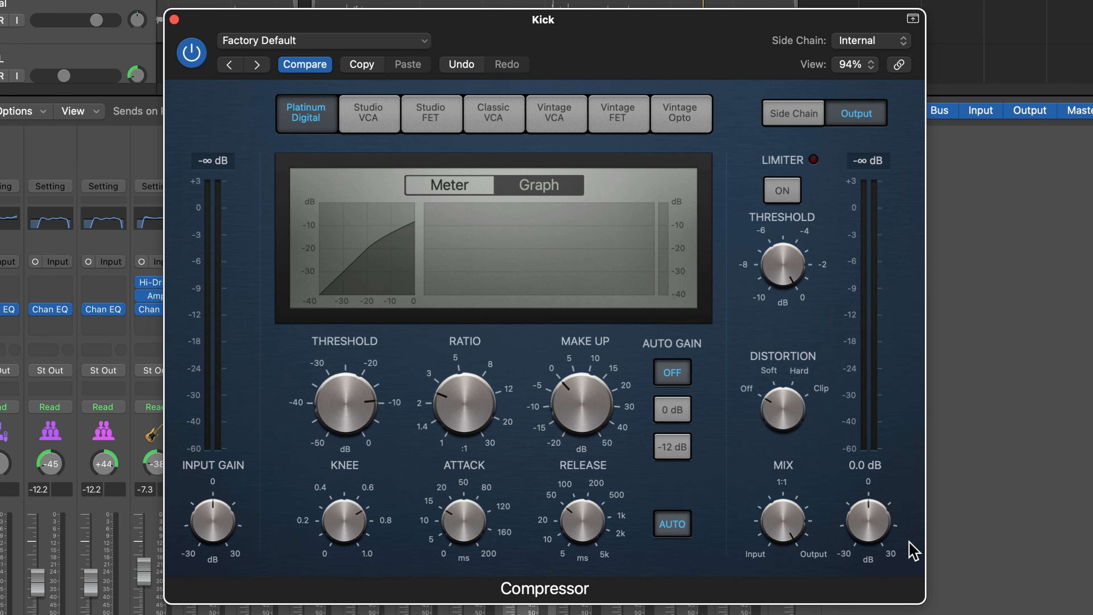
drag(340, 383, 395, 419)
drag(477, 411, 479, 389)
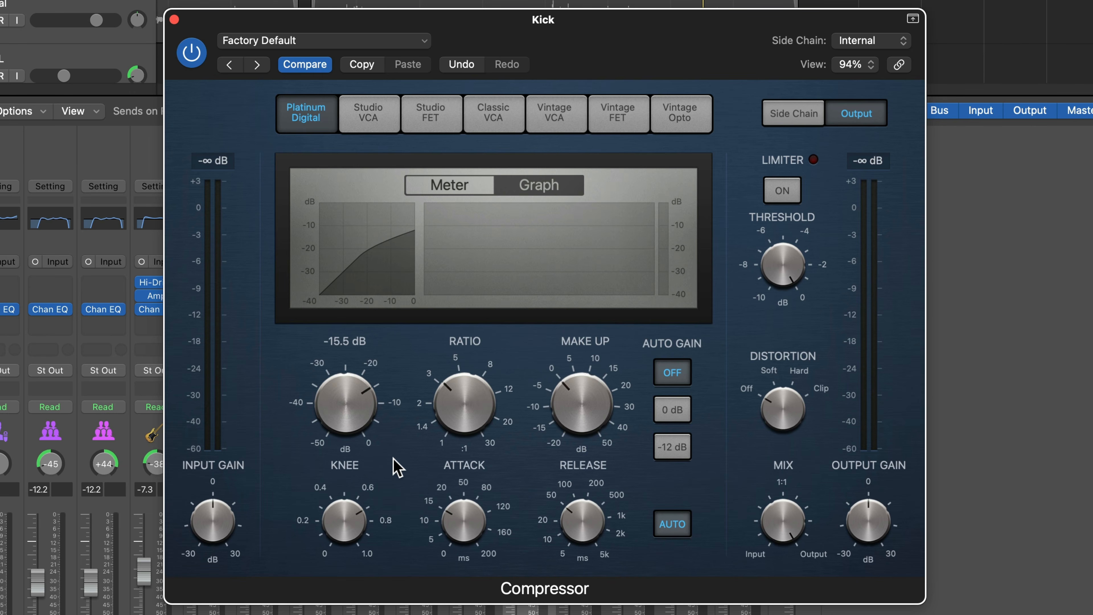
mouse_move(352, 387)
mouse_down()
mouse_move(343, 465)
mouse_move(347, 415)
mouse_move(337, 459)
mouse_move(367, 375)
mouse_up()
drag(213, 523, 214, 512)
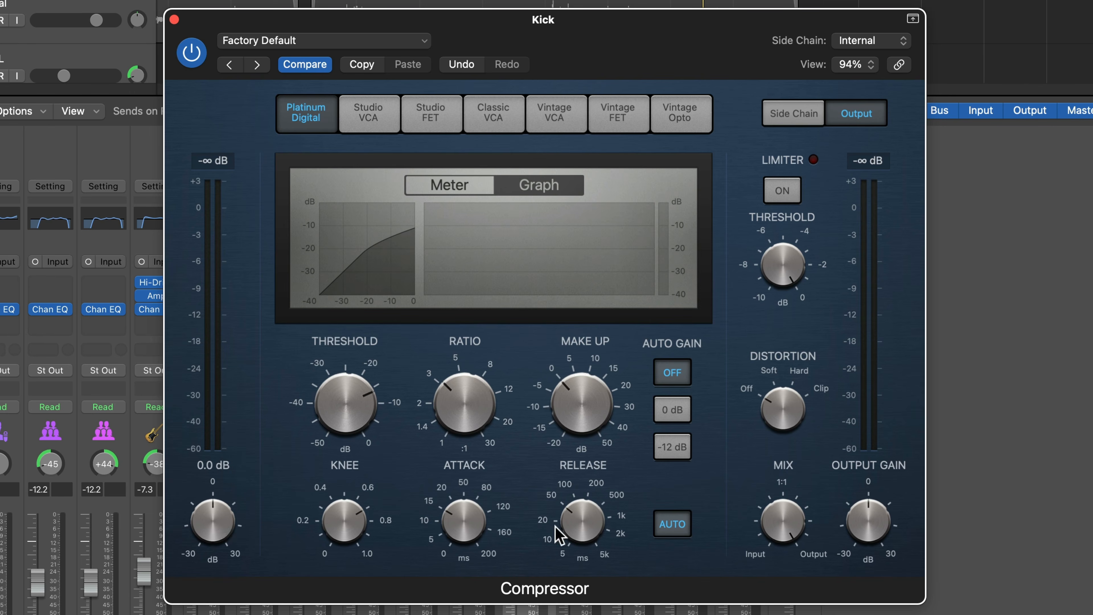
- Nudge the Kick compressor's output gain and return it to 0.0 dB
drag(867, 523, 869, 517)
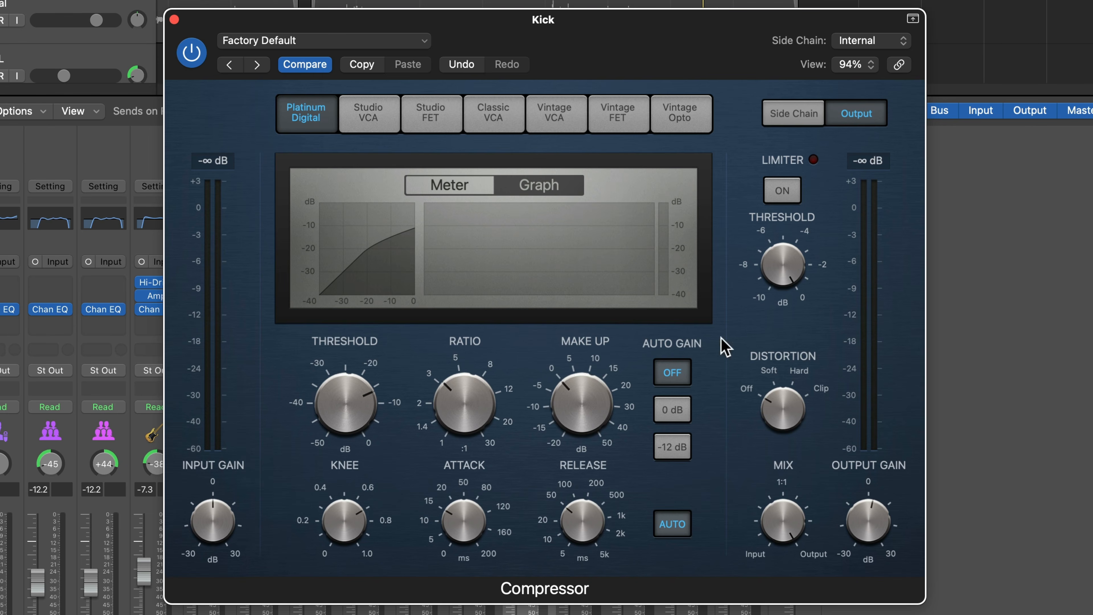
mouse_move(878, 512)
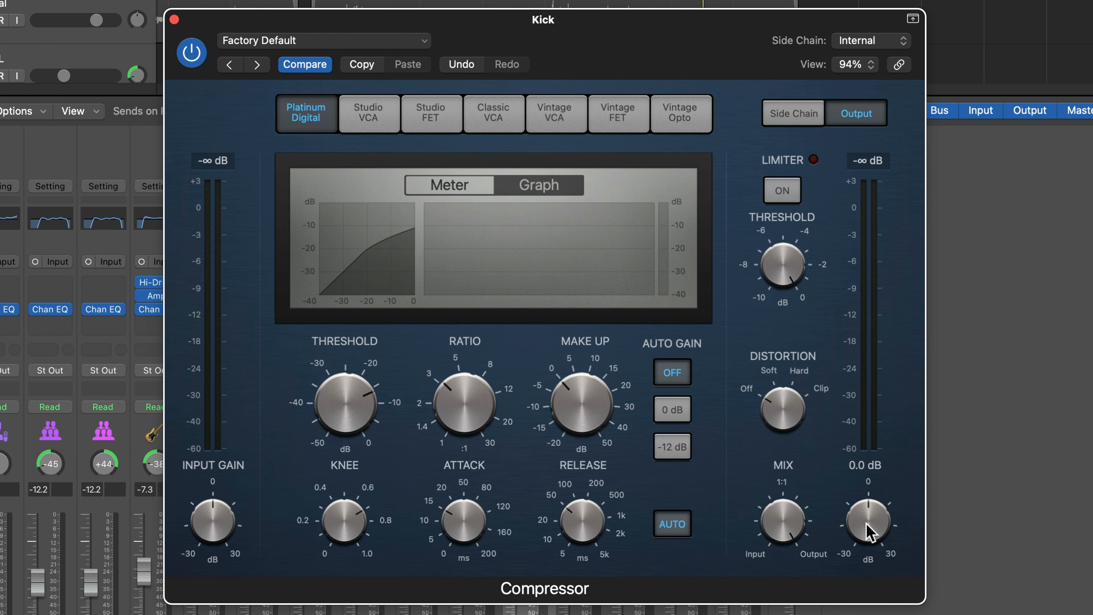
mouse_move(624, 425)
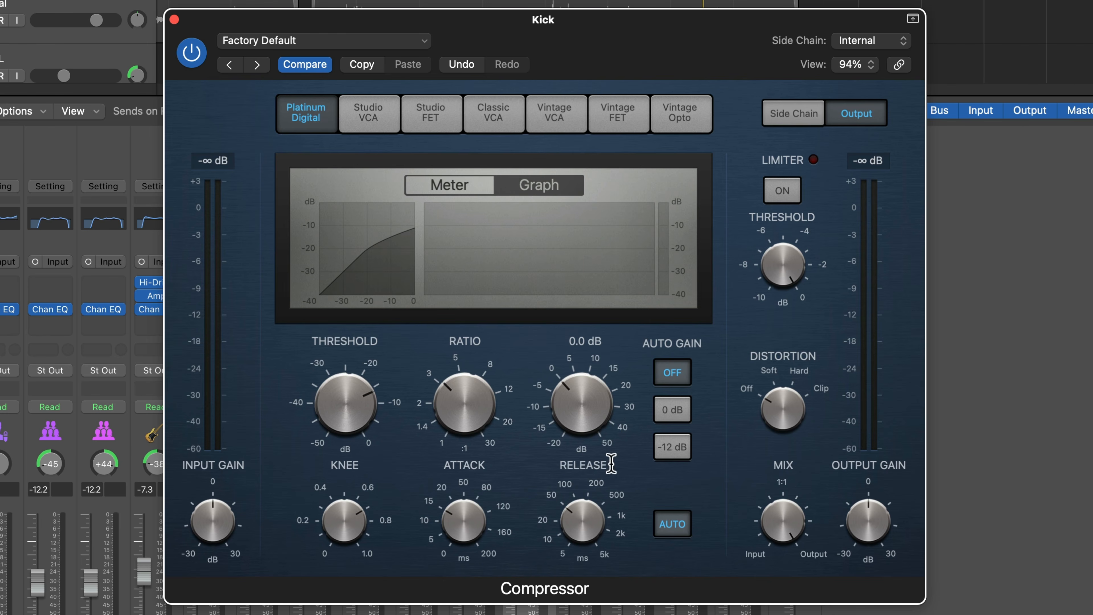
- Play the kick with the threshold at -27.0 dB, and push to a ratio of about 9:1 and a threshold of about -33 dB
drag(331, 375, 347, 447)
mouse_move(456, 413)
drag(456, 414, 464, 374)
mouse_move(499, 446)
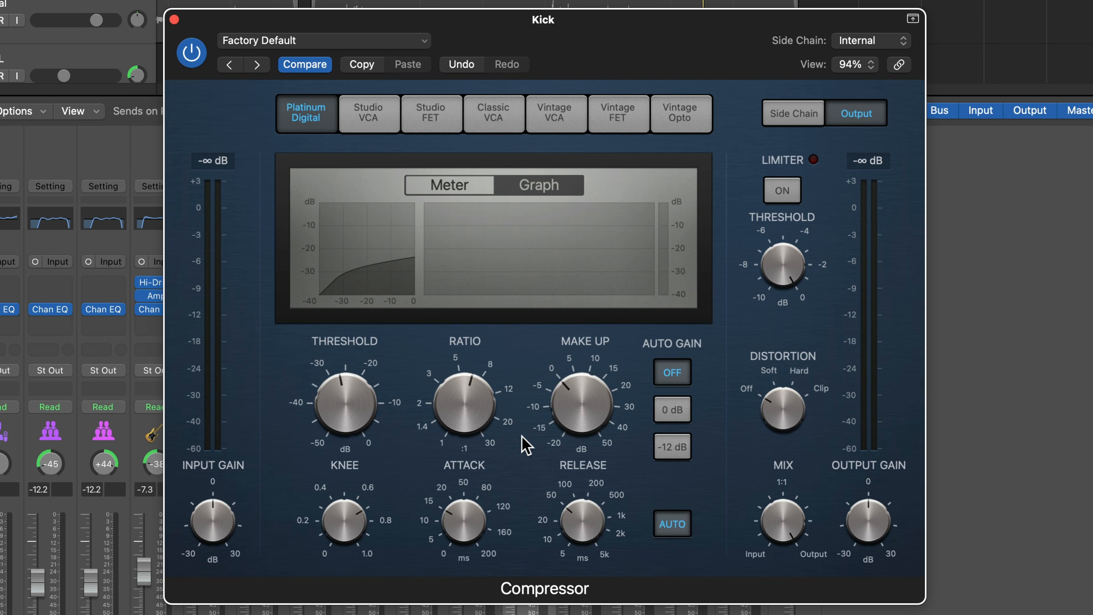
key(space)
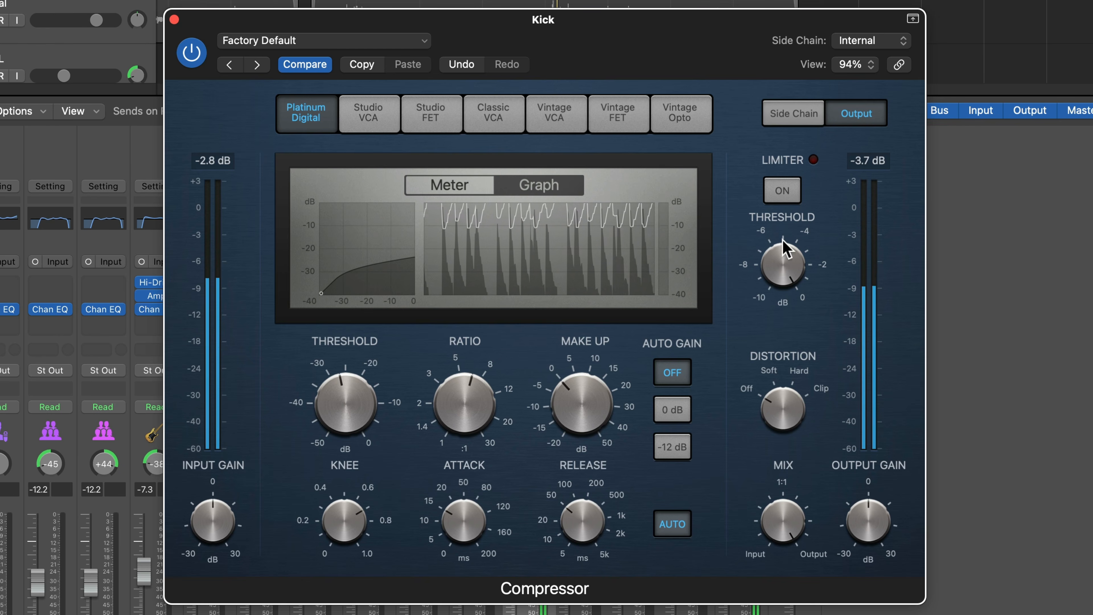
drag(465, 400, 467, 387)
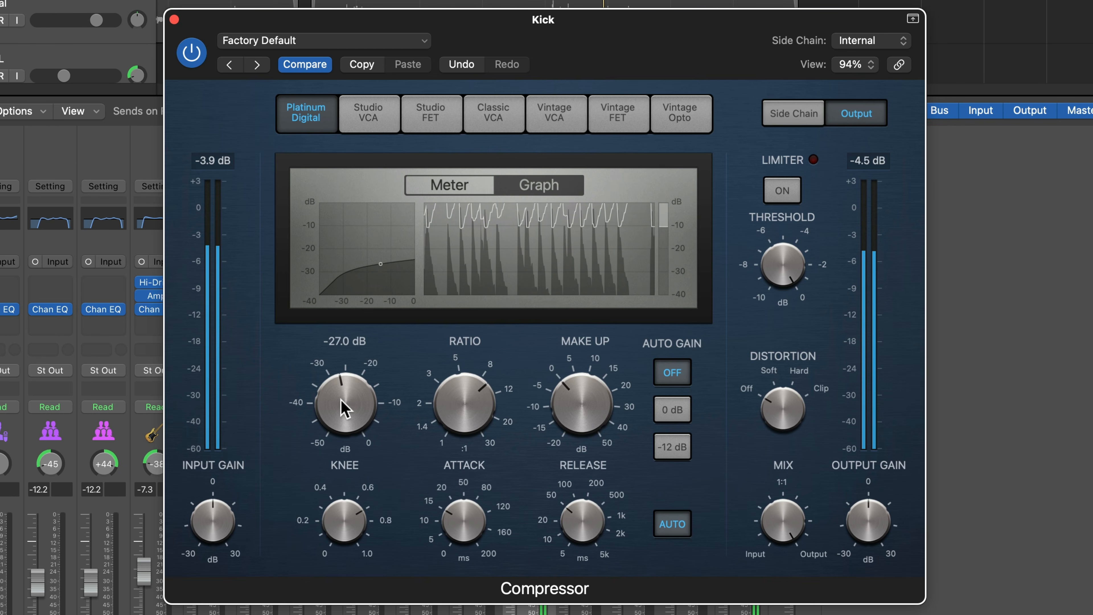
drag(344, 407, 336, 419)
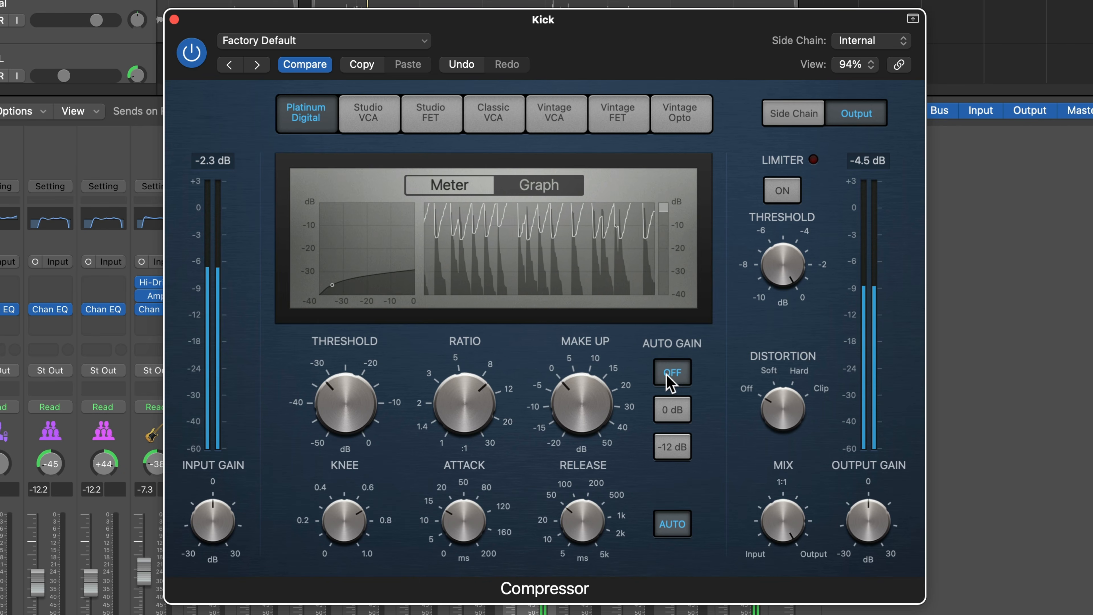
- Try make-up gains of -2.5 dB and 3.0 dB, and ease the threshold to -24.5 dB and the ratio to 6.6:1
mouse_move(607, 406)
mouse_down()
mouse_move(609, 395)
mouse_move(598, 423)
mouse_up()
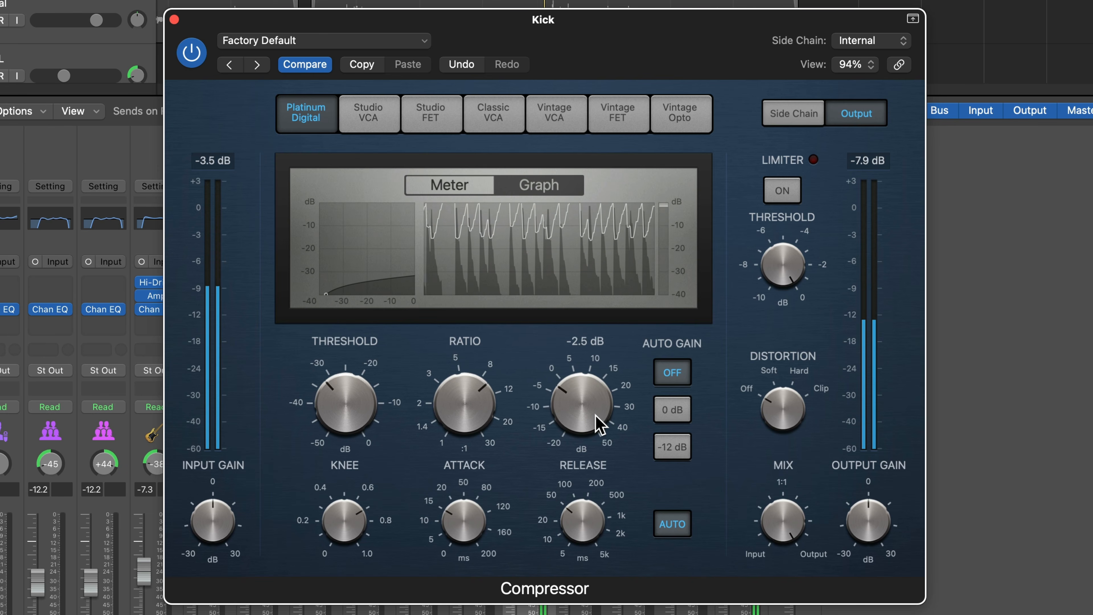
drag(591, 398, 592, 374)
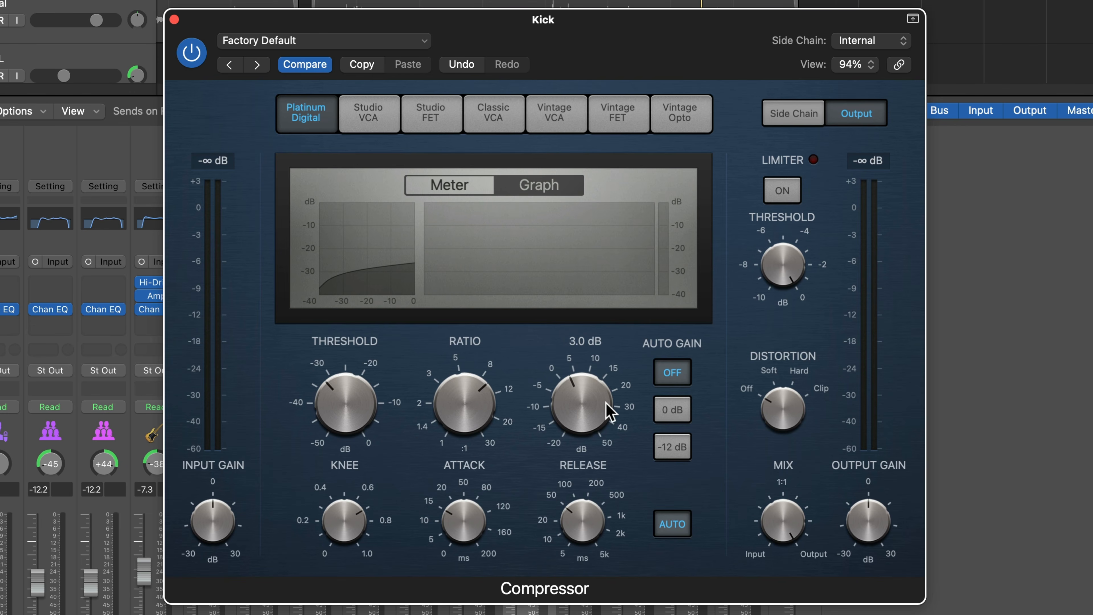
drag(364, 398, 364, 371)
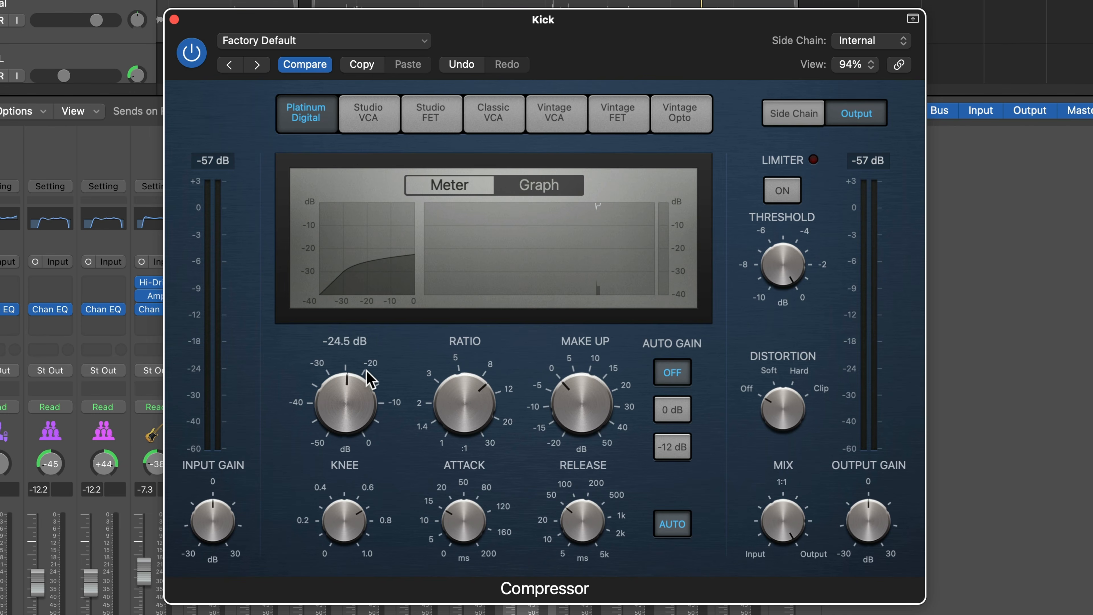
drag(469, 390, 469, 411)
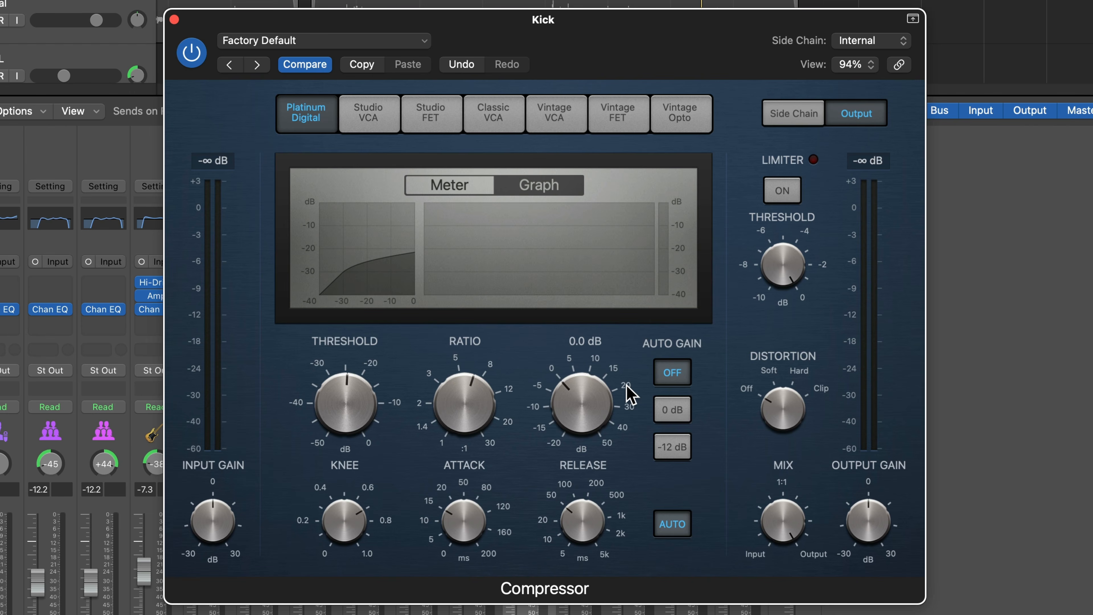
- Compare the 0 dB and -12 dB Auto Gain settings on the transfer curve, and turn Auto Gain off again
click(681, 411)
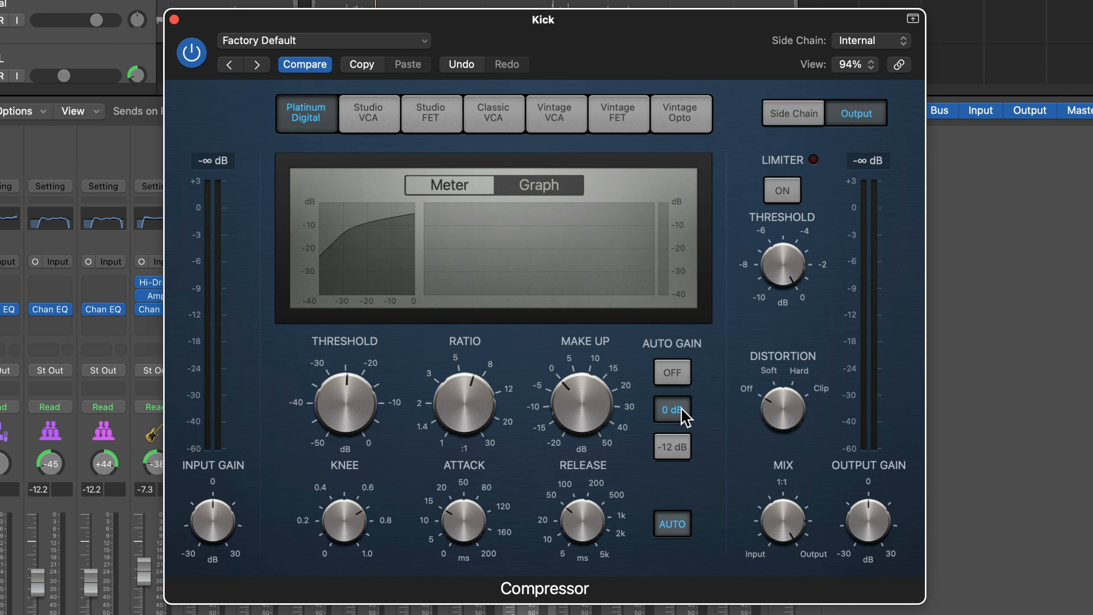
click(683, 450)
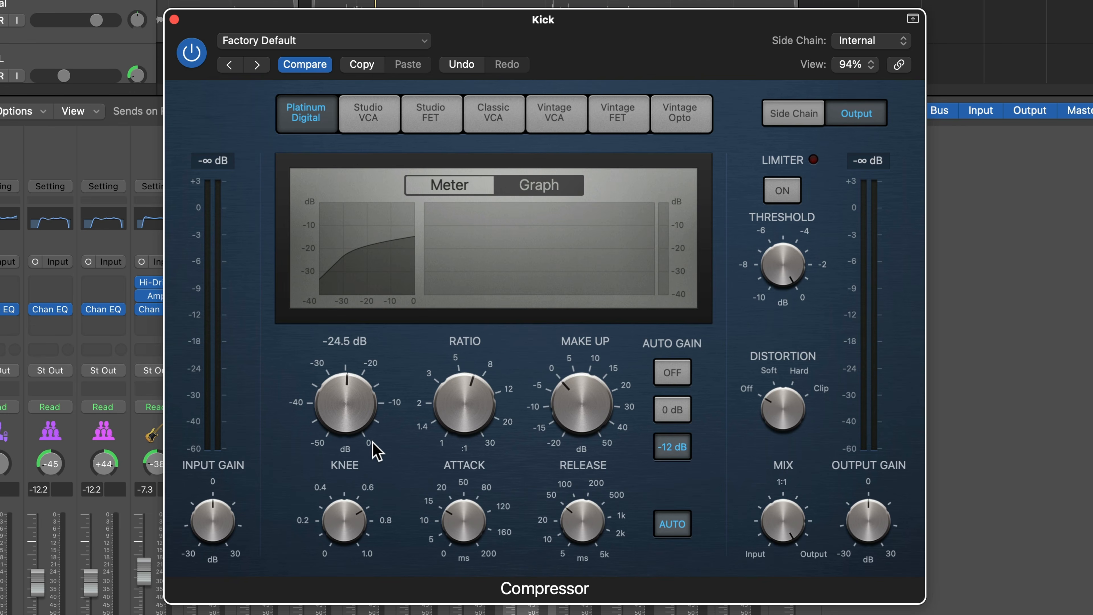
click(675, 413)
click(684, 449)
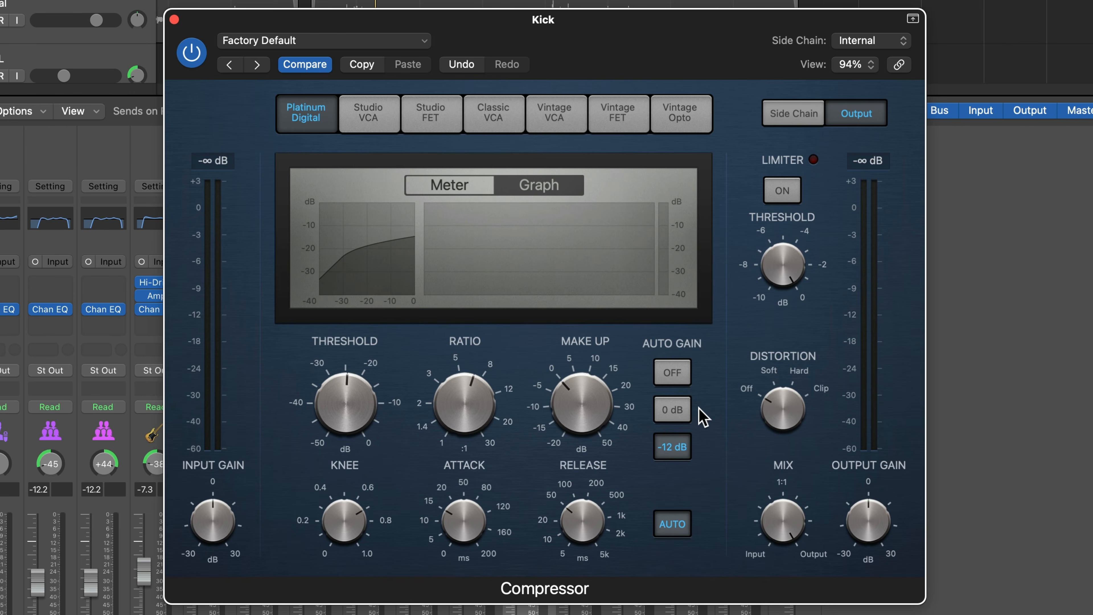
click(686, 385)
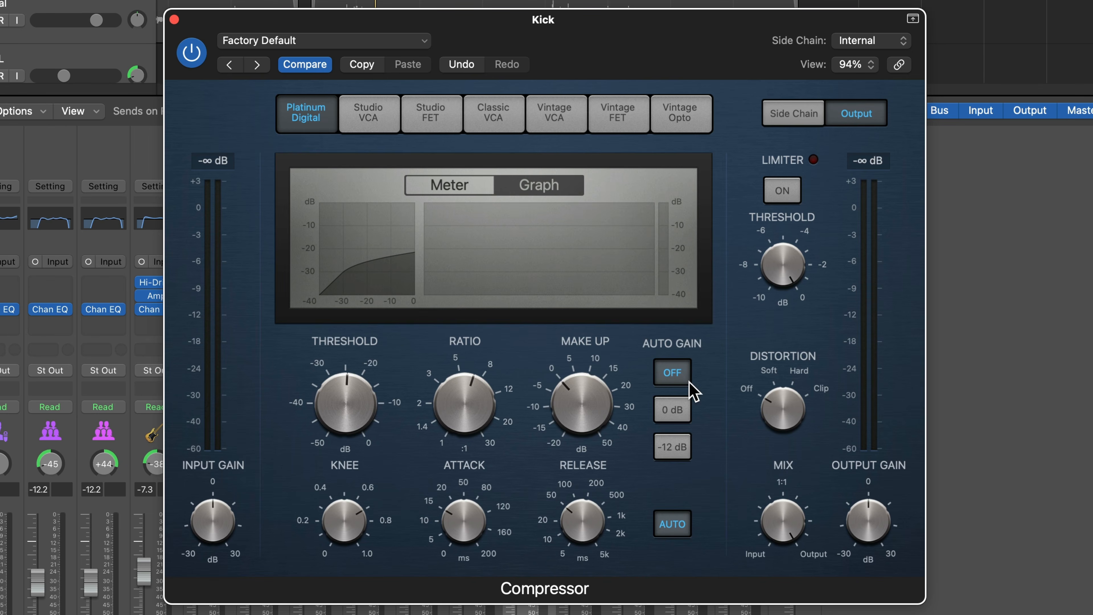
- Lower the make-up gain to about -2.5 dB and play the kick with Auto Gain set to -12 dB
drag(584, 408, 564, 424)
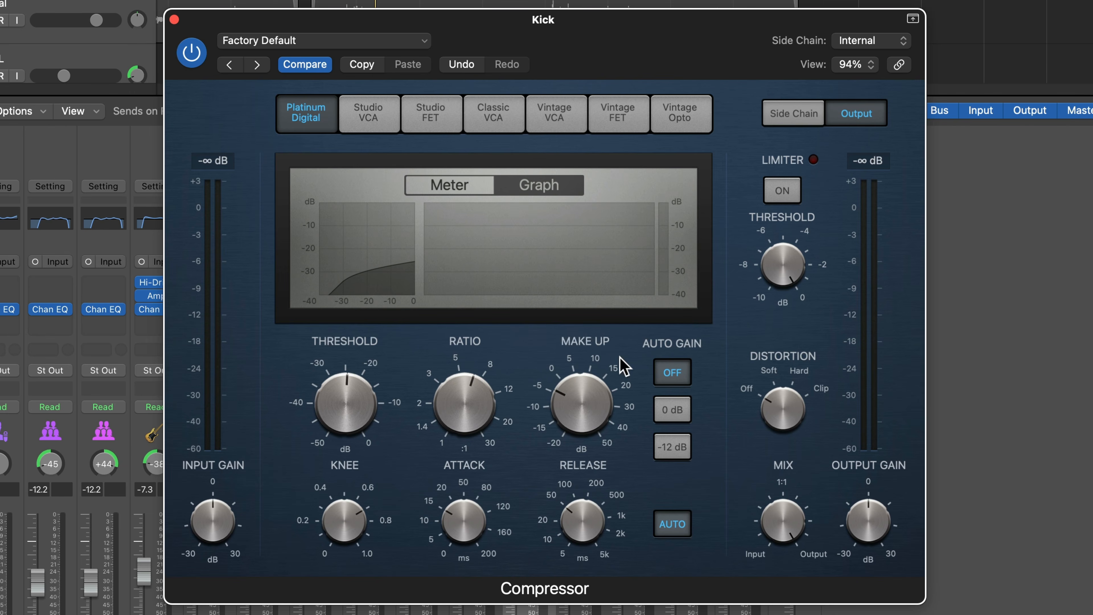
click(665, 445)
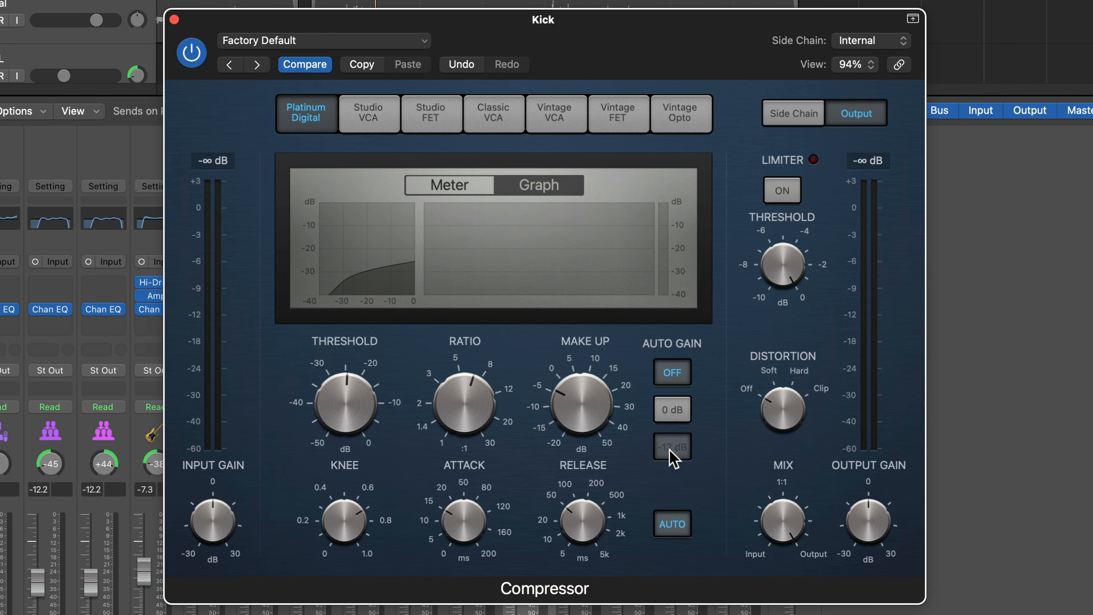
drag(585, 428, 564, 403)
key(space)
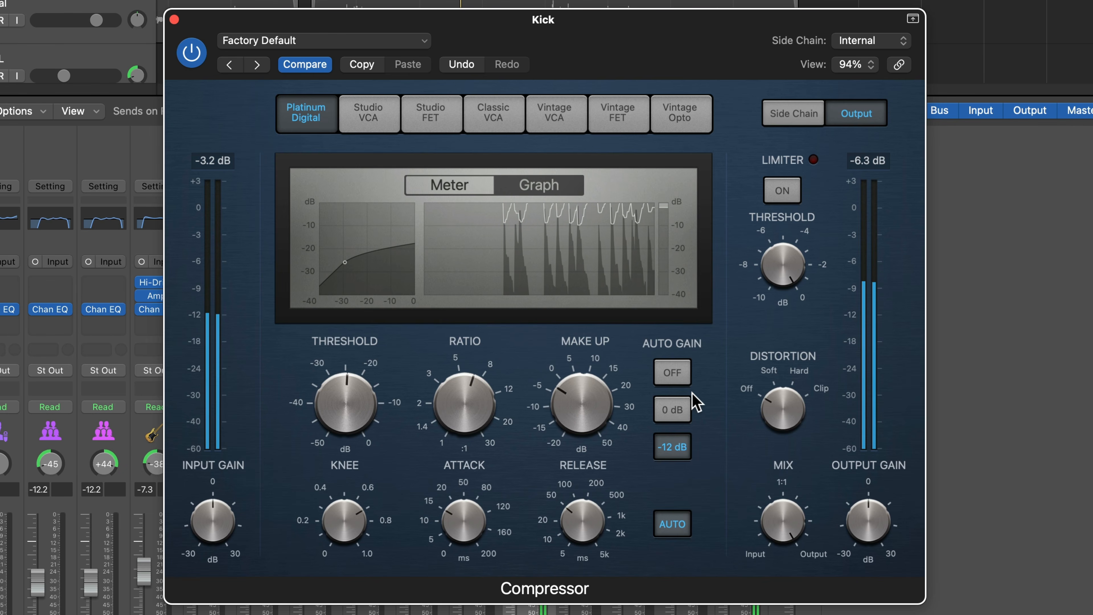
- Turn Auto Gain off and set the make-up gain to 2.5 dB
click(673, 373)
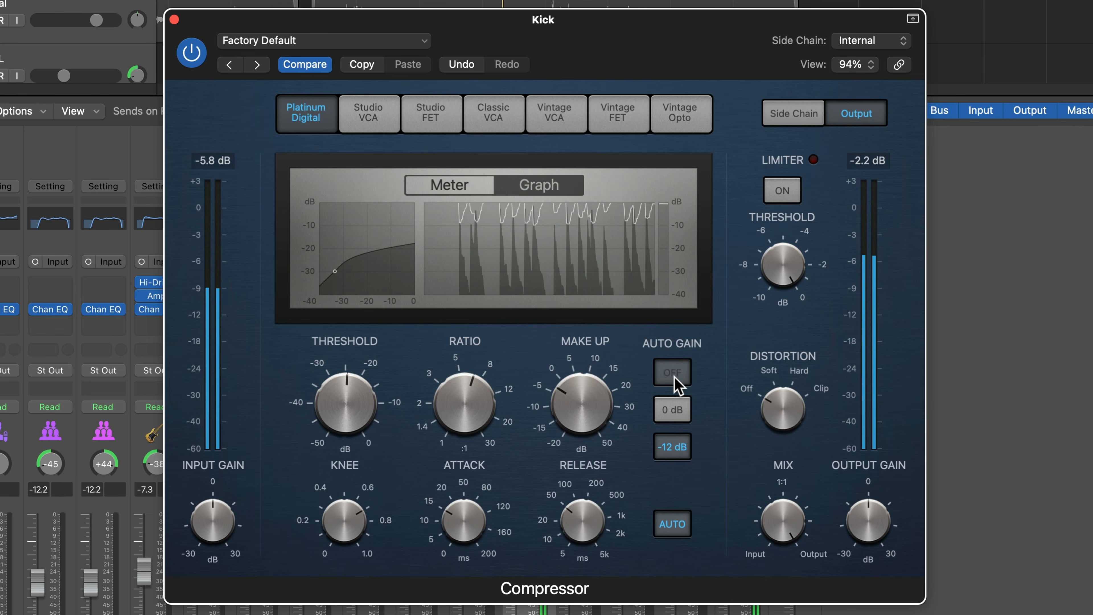
alt+click(583, 403)
mouse_move(587, 409)
mouse_down()
mouse_move(588, 398)
mouse_move(585, 408)
mouse_up()
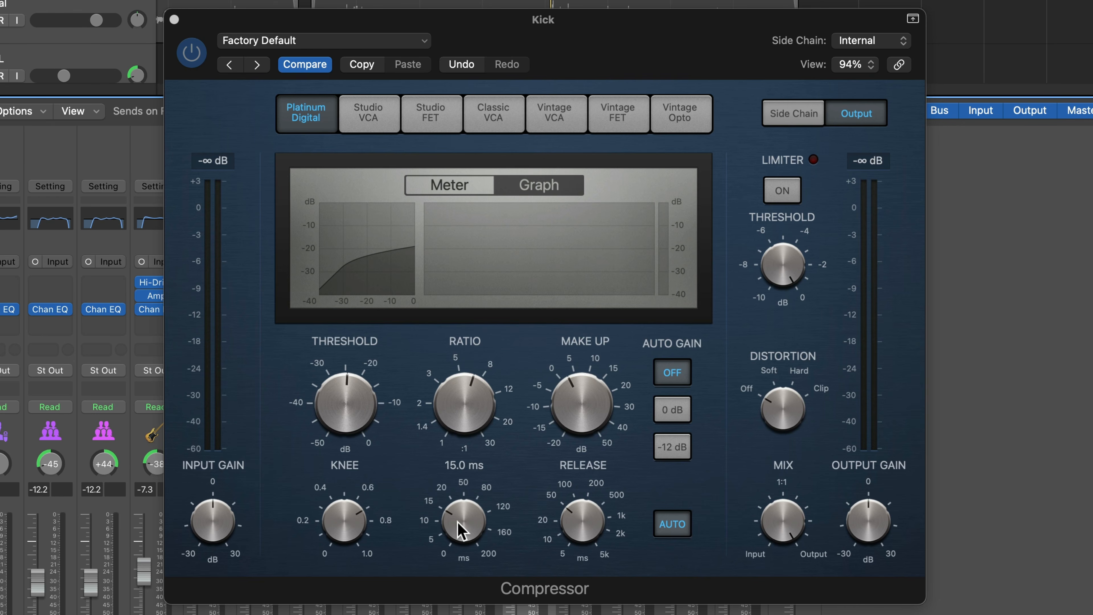
- Sweep the attack time towards its minimum, up to about 110 ms, and back down to 0 ms
mouse_move(577, 538)
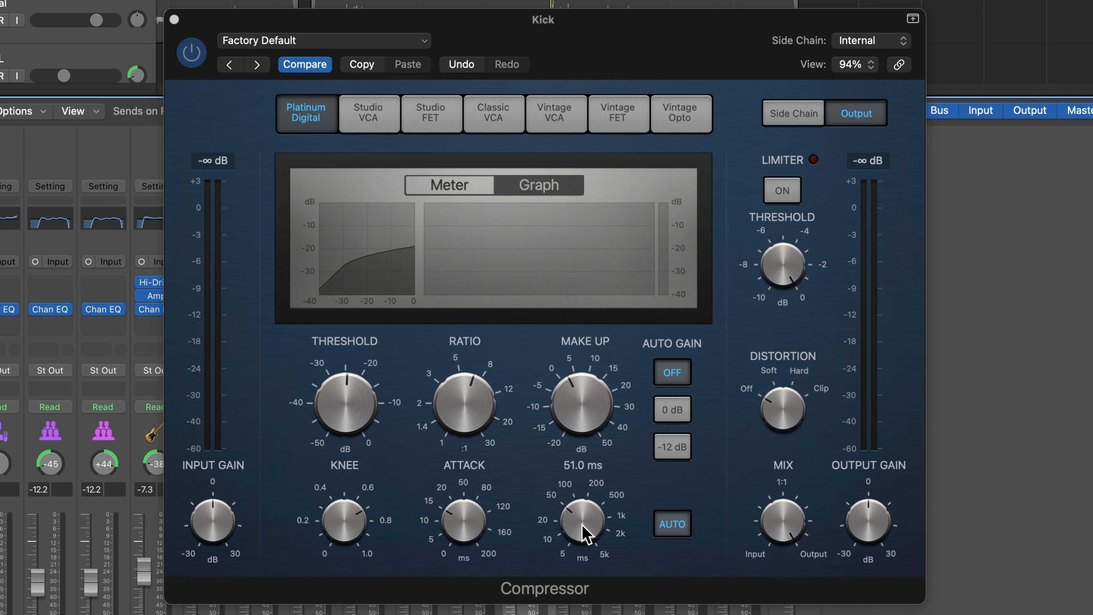
mouse_move(466, 516)
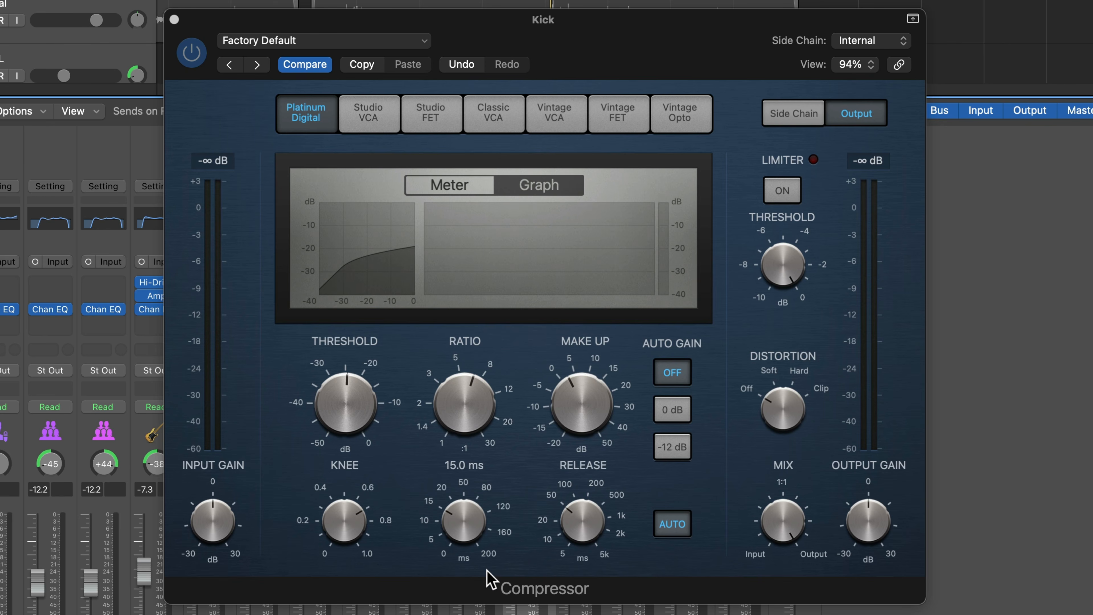
mouse_move(393, 566)
drag(459, 515, 458, 556)
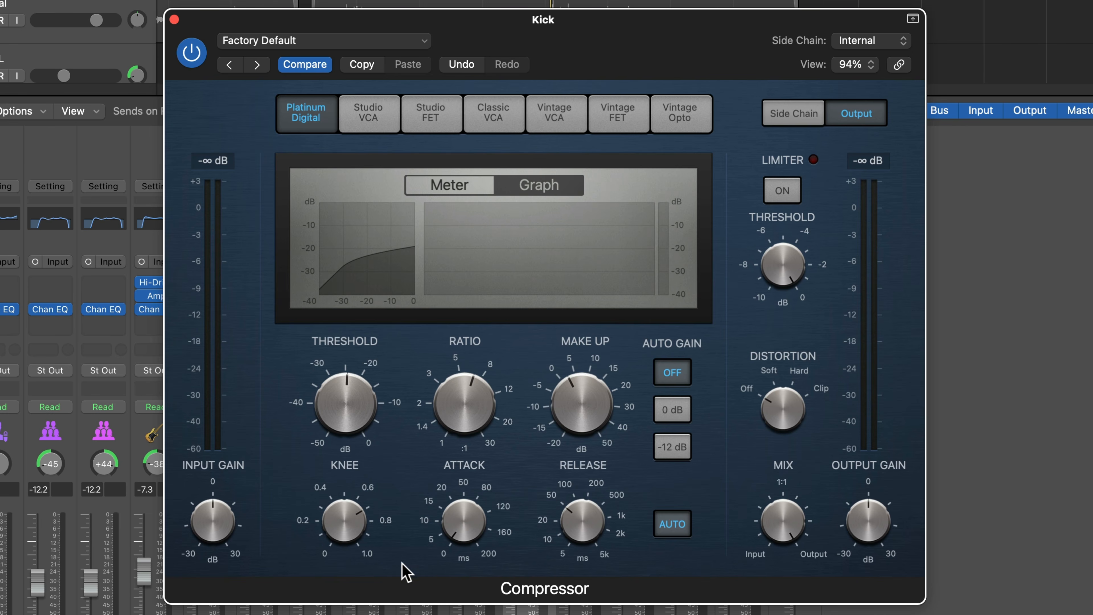
drag(463, 513, 463, 566)
drag(463, 512, 495, 424)
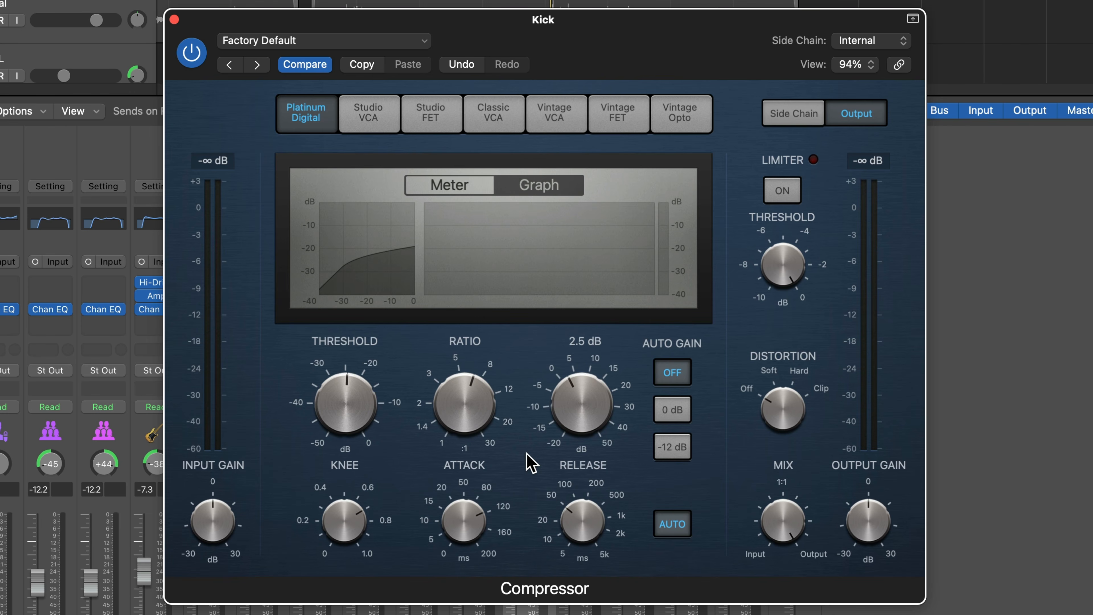
drag(473, 520, 435, 612)
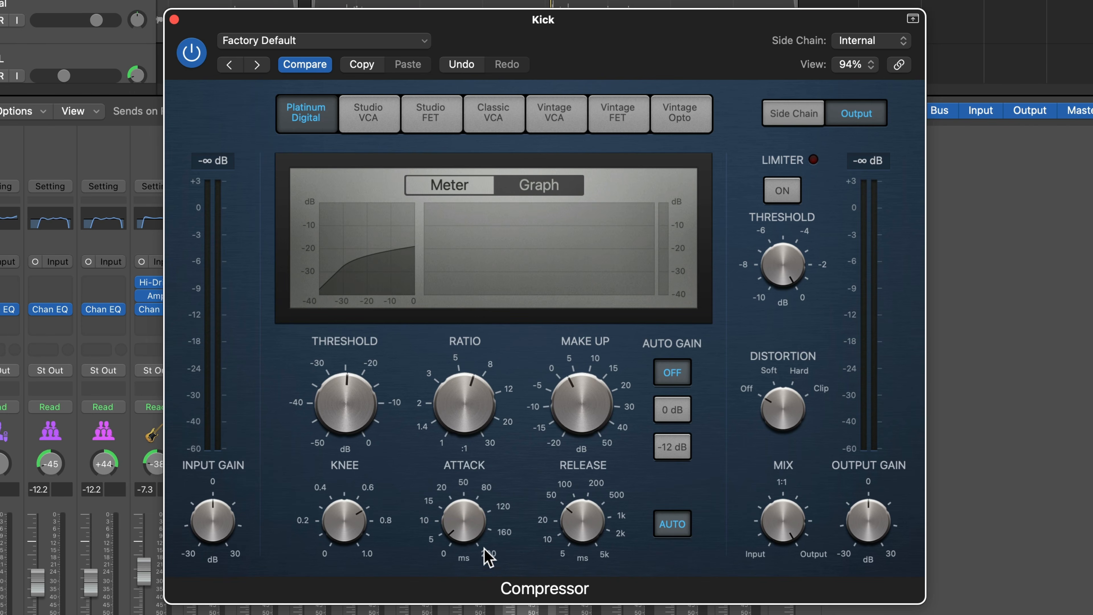
drag(466, 526, 470, 535)
- Play the kick with the threshold at about -29 dB and the ratio at 7.4:1, comparing attack times of 26.0 ms and 0.0 ms
key(space)
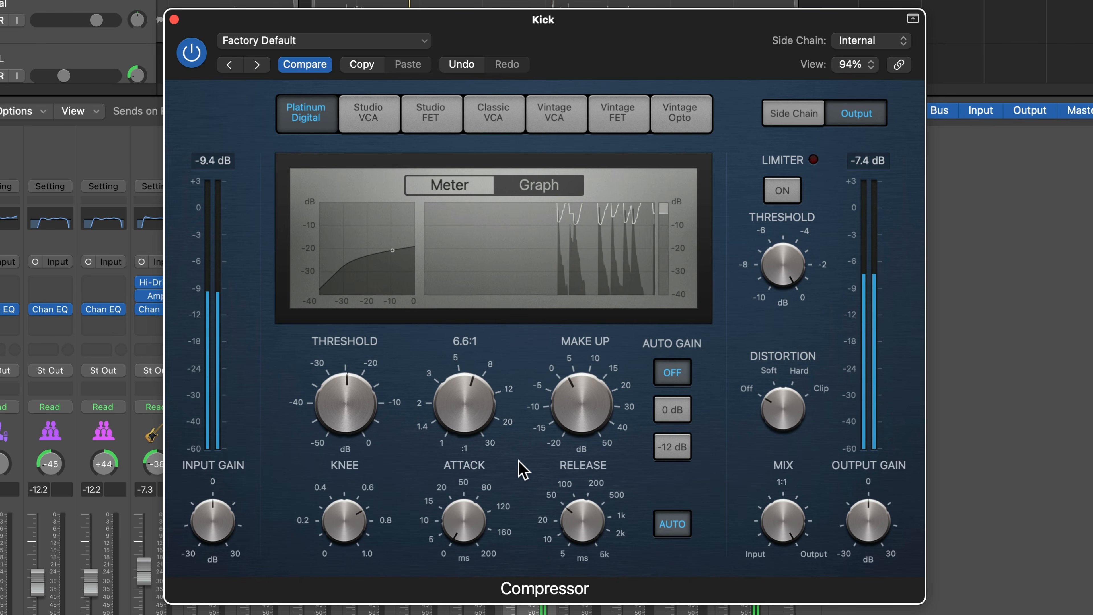
drag(350, 381, 387, 419)
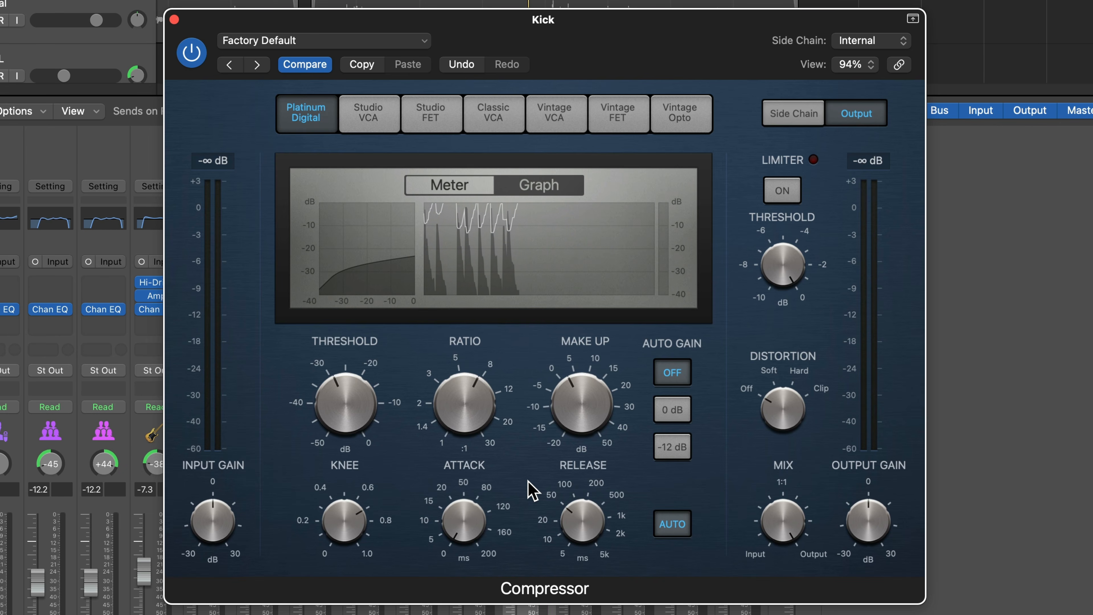
mouse_move(463, 512)
drag(465, 509, 458, 455)
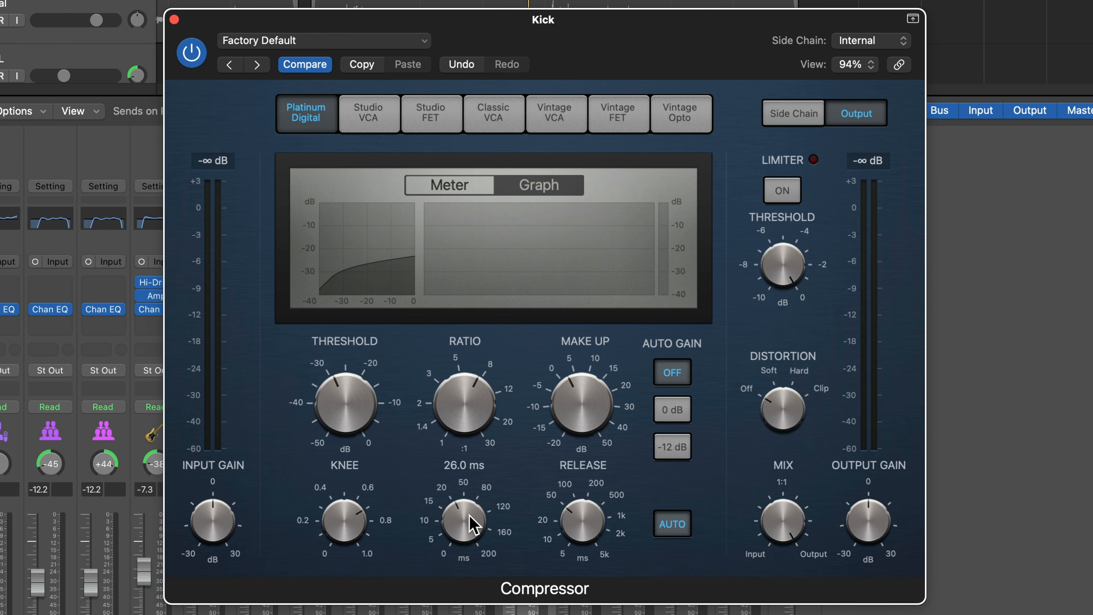
drag(473, 525, 473, 531)
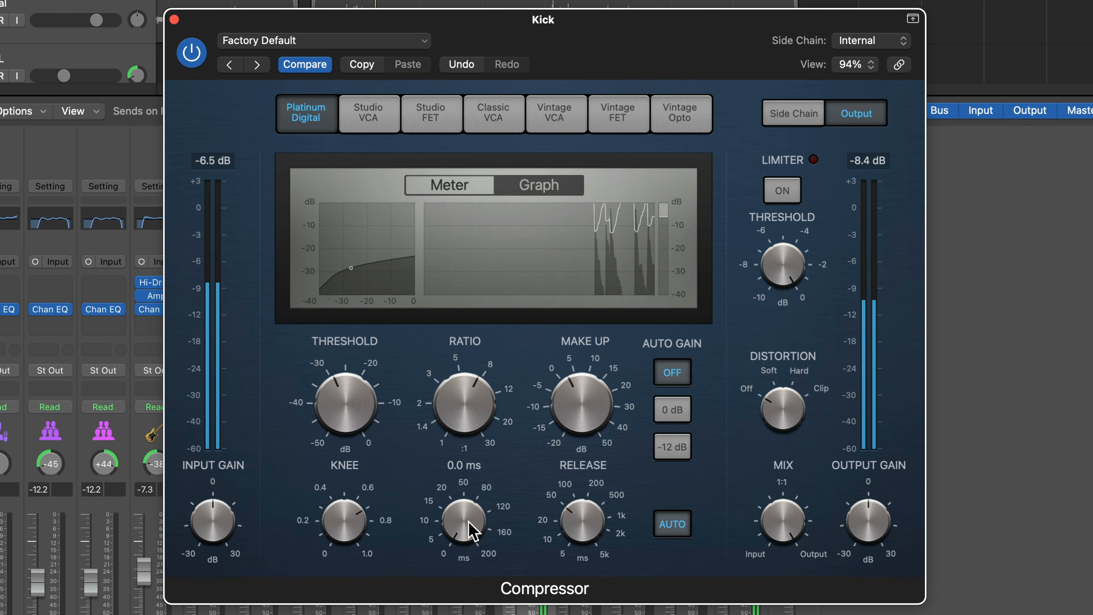
- Listen to the kick with a slower 20.0 ms attack, and raise the attack time to 56.0 ms
drag(474, 522, 463, 435)
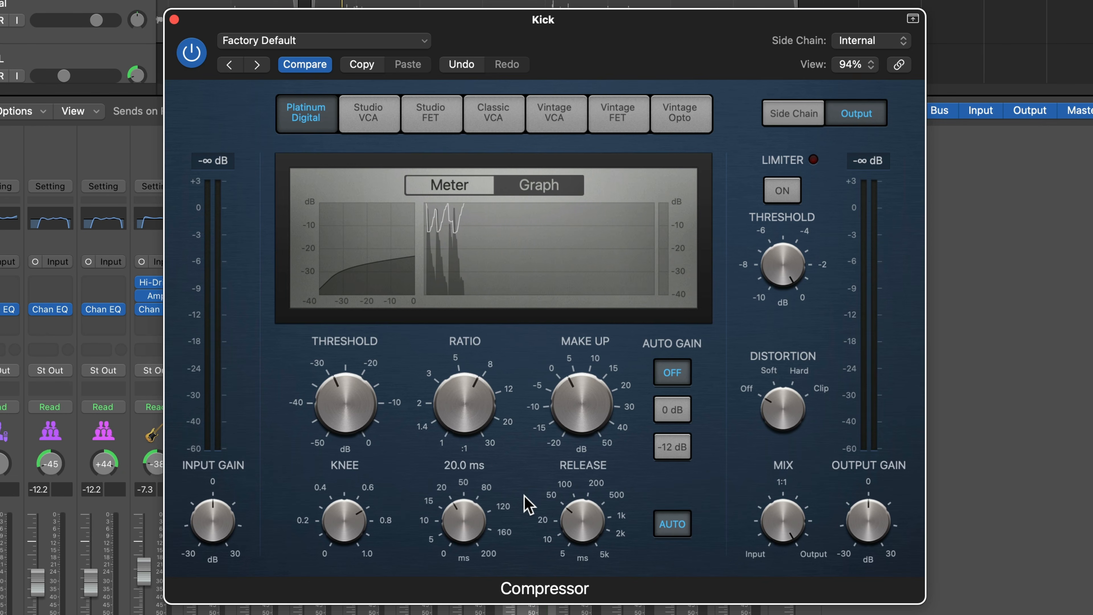
drag(471, 526, 467, 509)
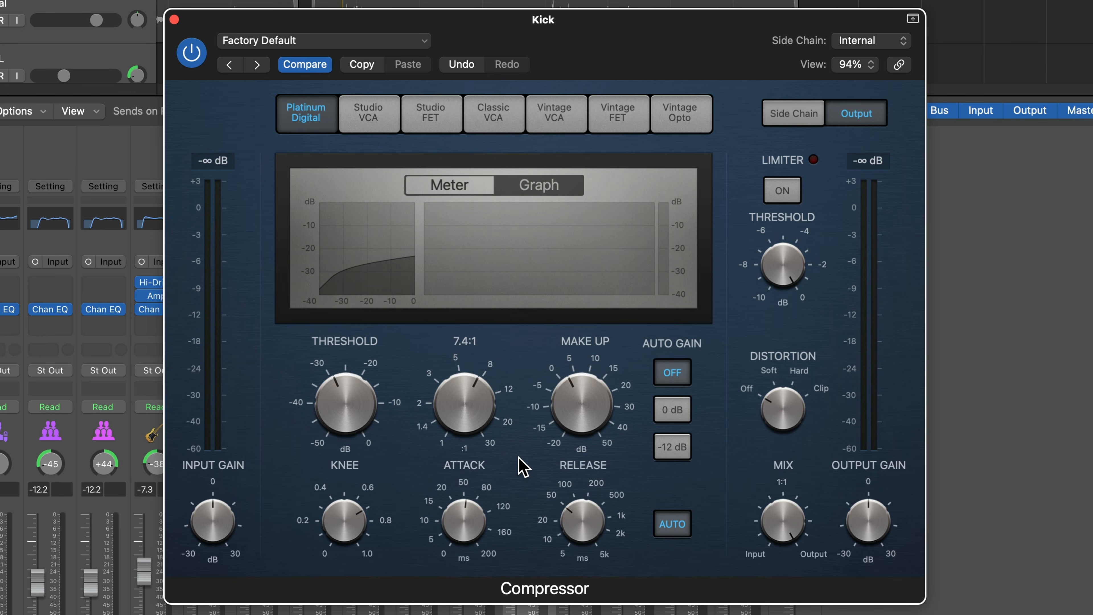
drag(488, 524, 471, 544)
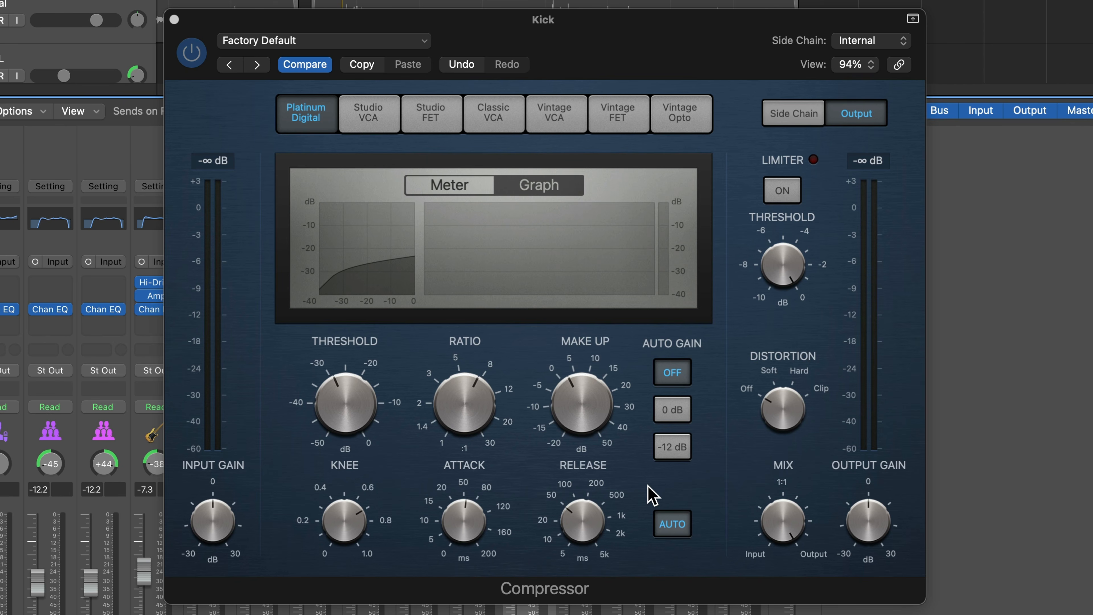
- Sweep the release time short and long, set it to 160.0 ms with automatic release off, and play the kick
drag(581, 519, 578, 525)
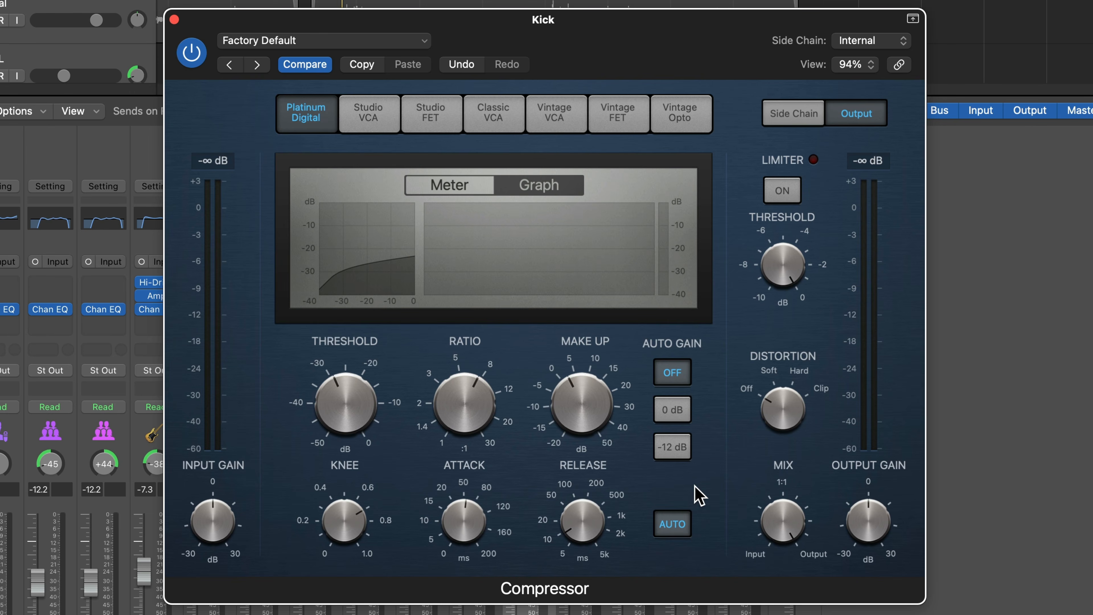
drag(594, 520, 612, 454)
mouse_move(576, 518)
mouse_down()
mouse_move(573, 556)
mouse_move(578, 536)
mouse_up()
click(680, 524)
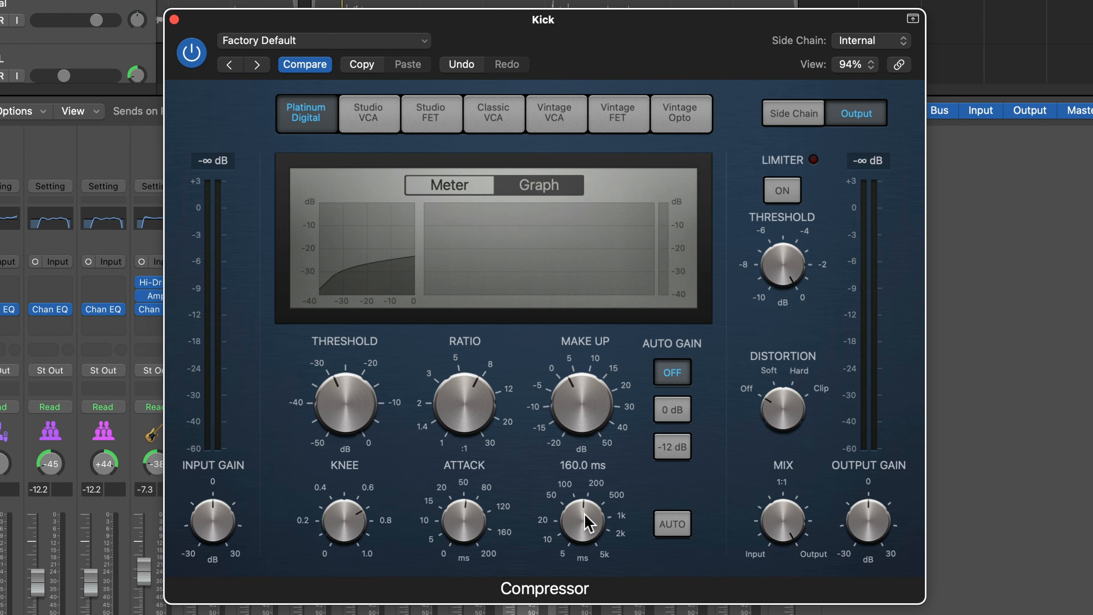
key(space)
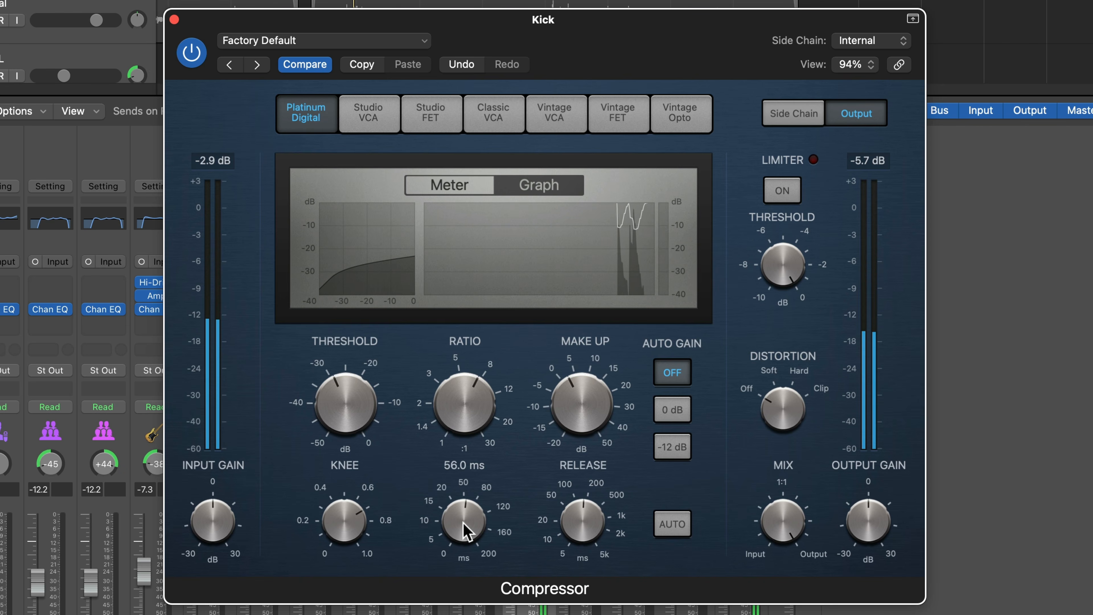
- Shorten the attack to 35.0 ms and the release to 110.0 ms, then 86.0 ms, while the kick plays
drag(580, 512, 574, 549)
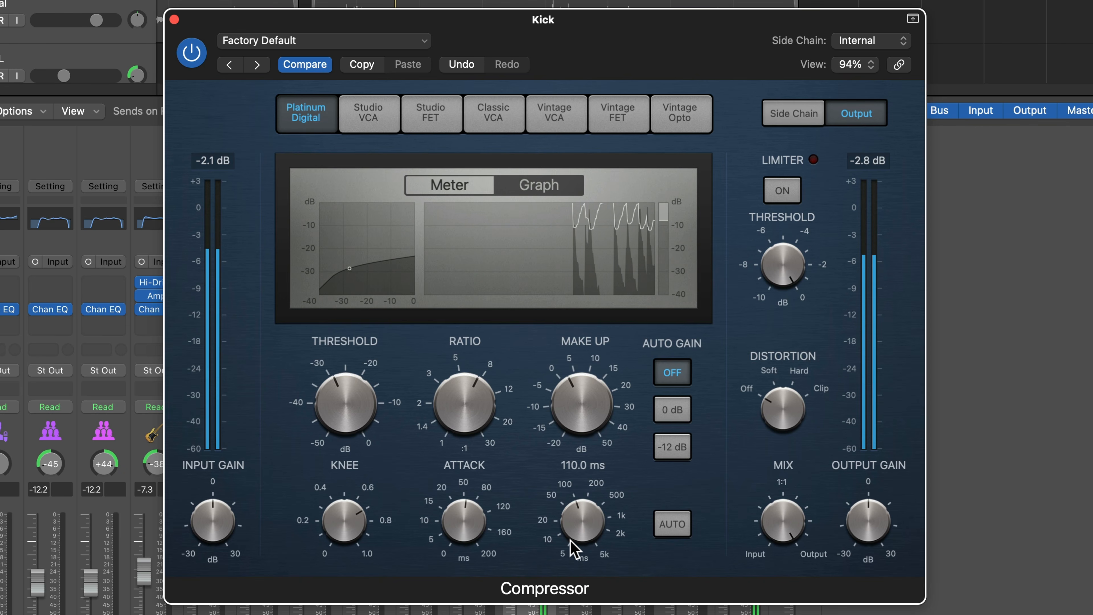
drag(464, 513, 458, 541)
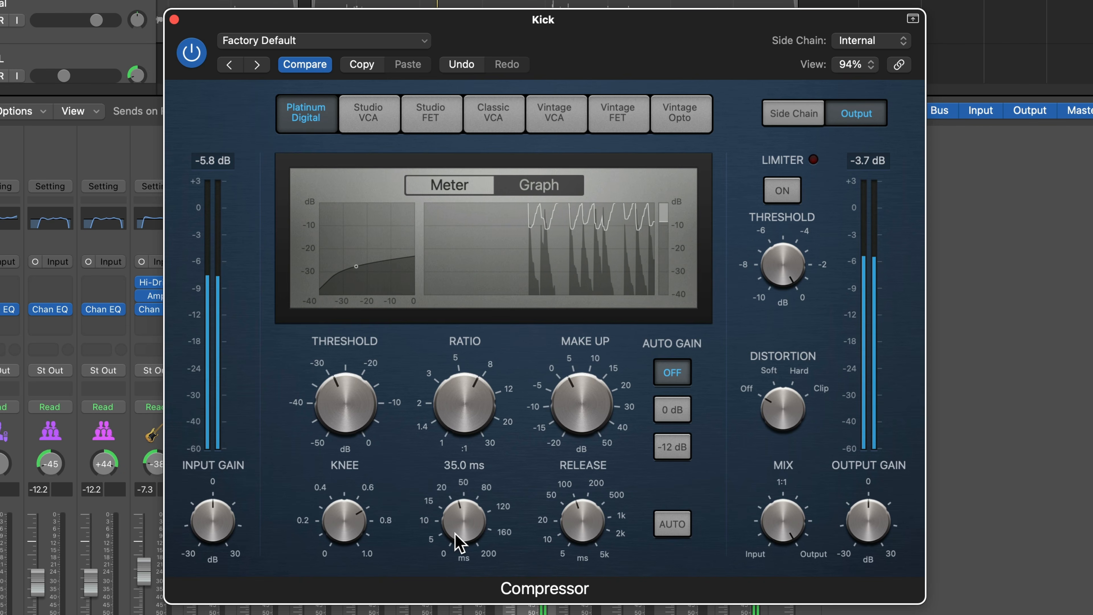
drag(574, 528, 570, 535)
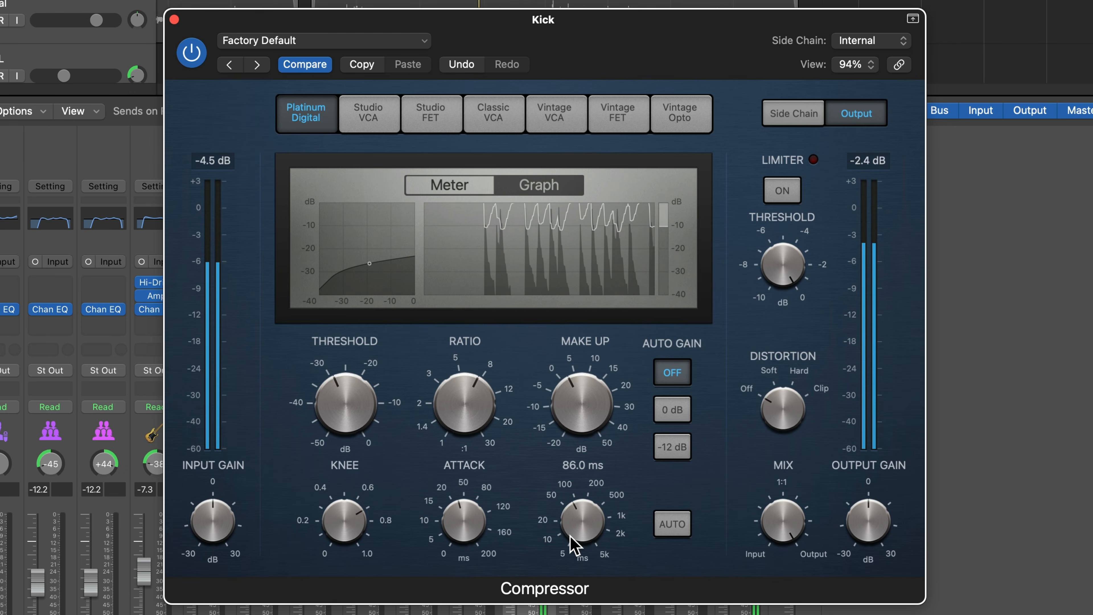
- Show the gain-reduction meter and lower the attack to 0.0 ms and the release towards its minimum
click(477, 191)
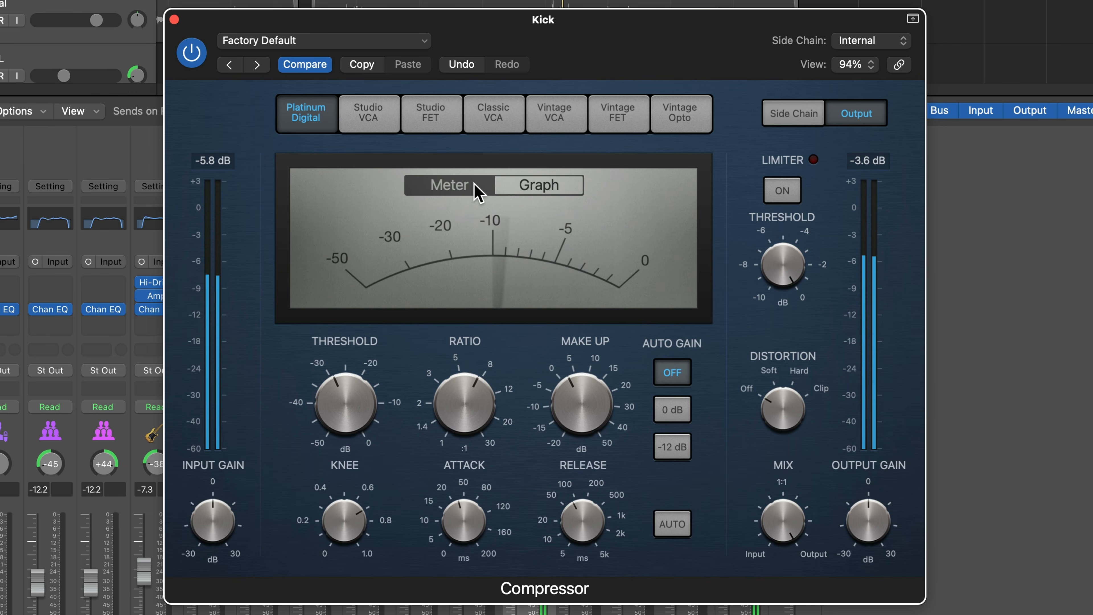
drag(477, 515, 468, 587)
drag(577, 537, 567, 583)
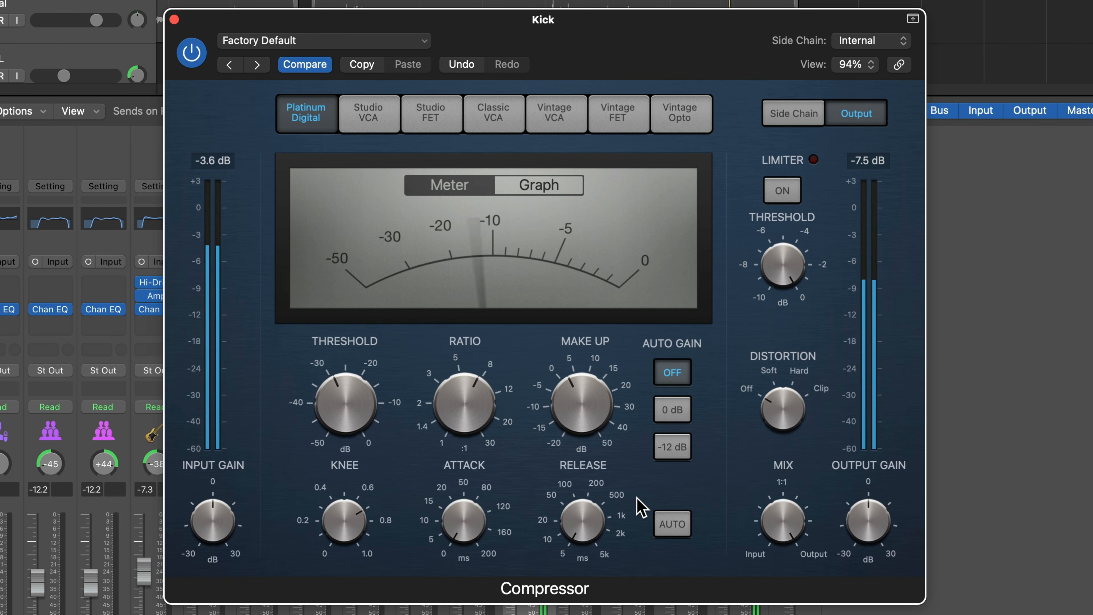
mouse_move(609, 557)
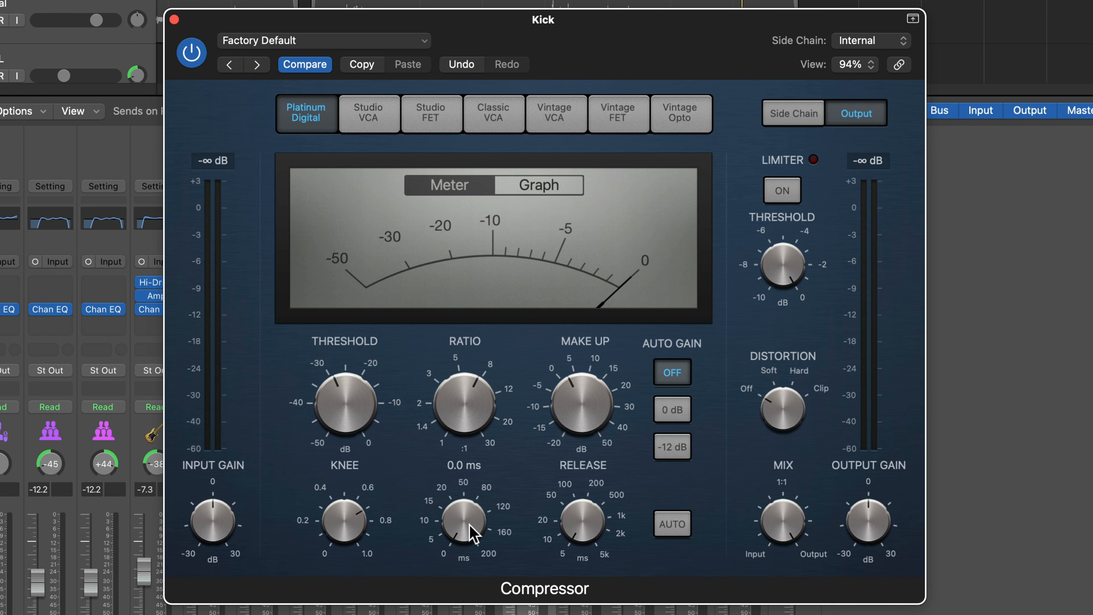
- Raise the attack to about 41 ms, lengthen the release to about 140 ms, and play the kick
drag(463, 521, 480, 452)
drag(568, 514, 600, 490)
drag(610, 447, 604, 459)
drag(598, 532, 590, 538)
key(space)
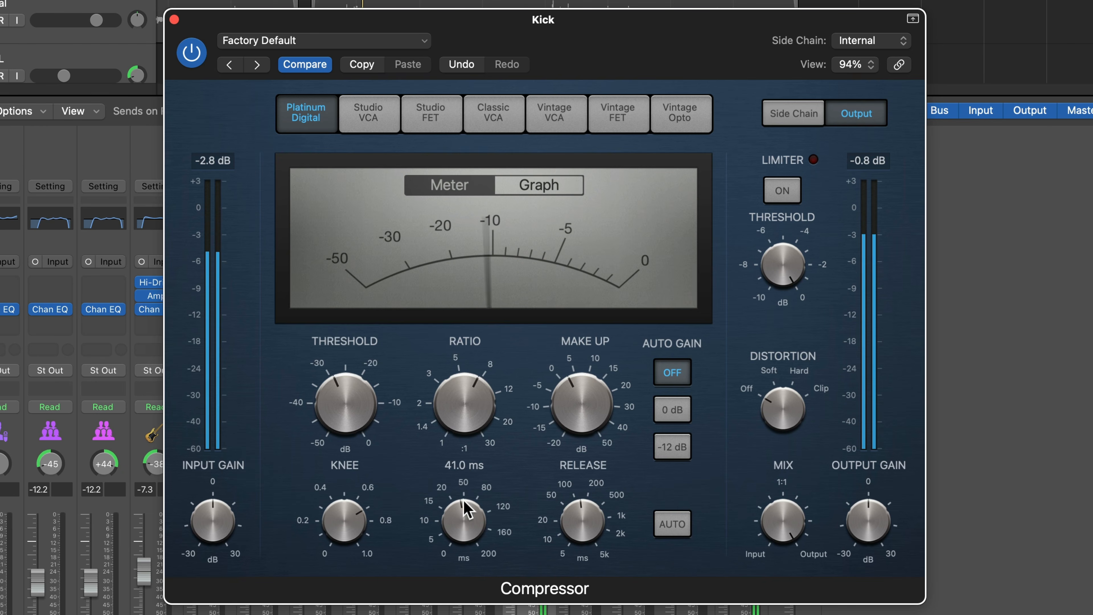
- Show the compression graph, try the release at 5000 ms, and return it to 140.0 ms
click(559, 186)
drag(589, 527, 605, 437)
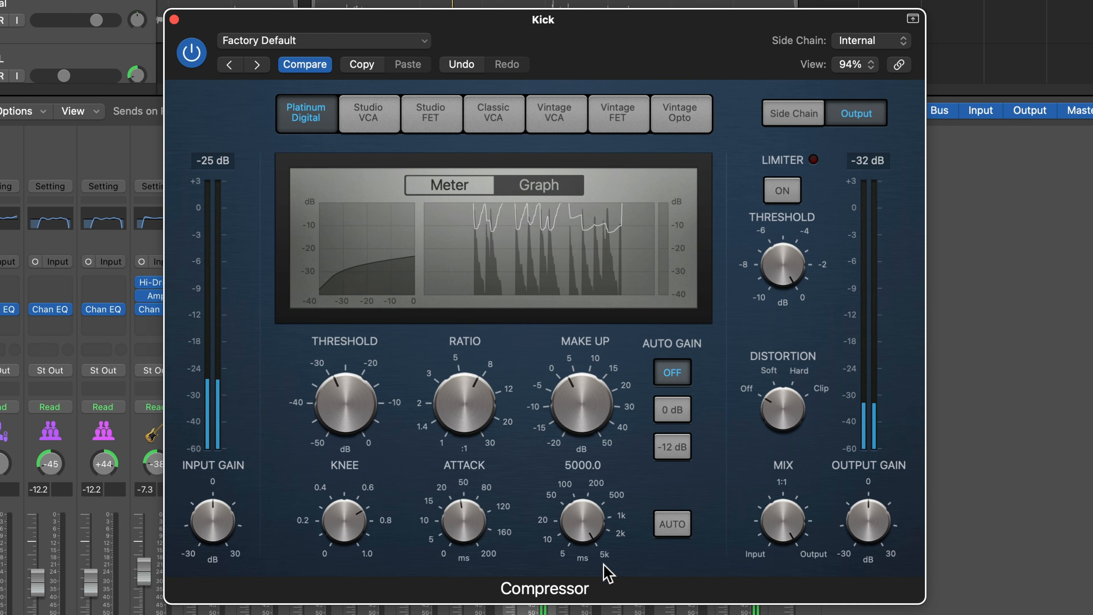
mouse_move(582, 517)
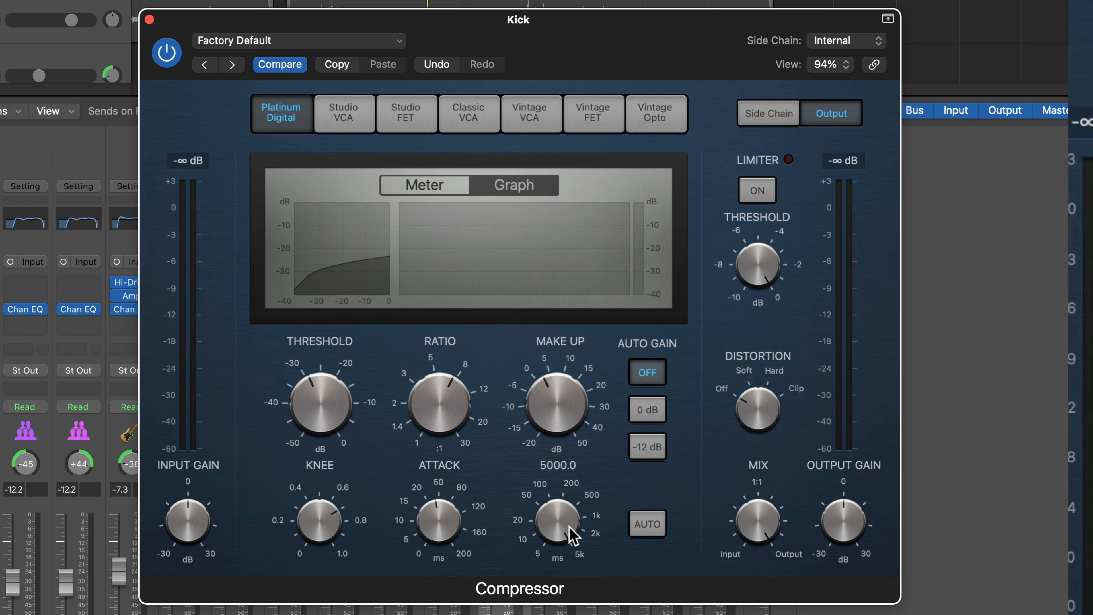
mouse_move(568, 529)
mouse_down()
mouse_move(570, 564)
mouse_move(580, 509)
mouse_move(572, 543)
mouse_up()
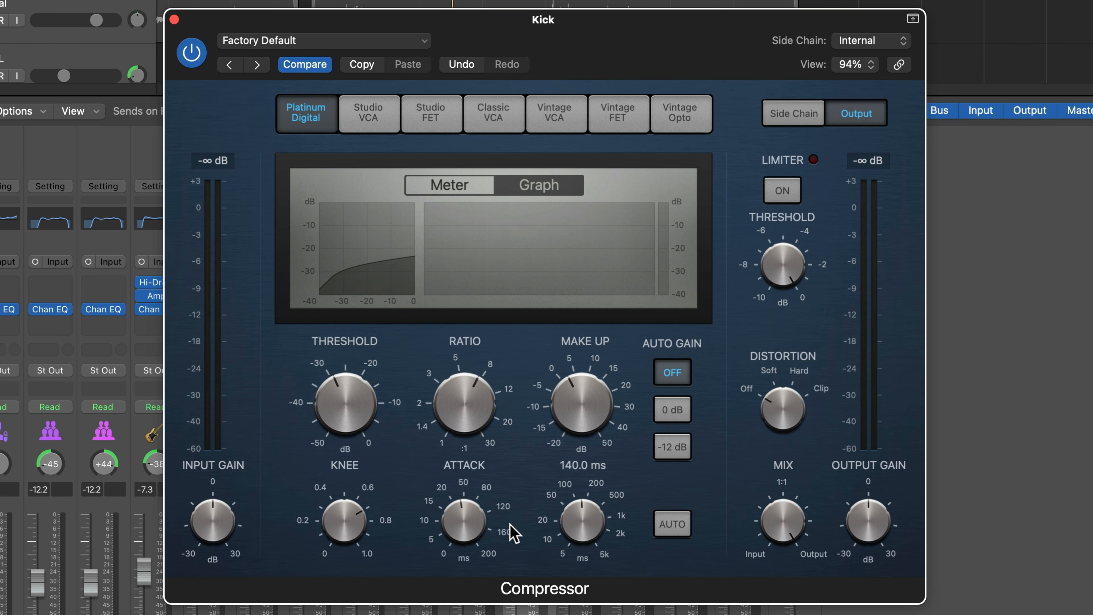
- Lower the ratio slightly, and set the attack to 62.0 ms and the release to 68.0 ms
drag(600, 534, 580, 523)
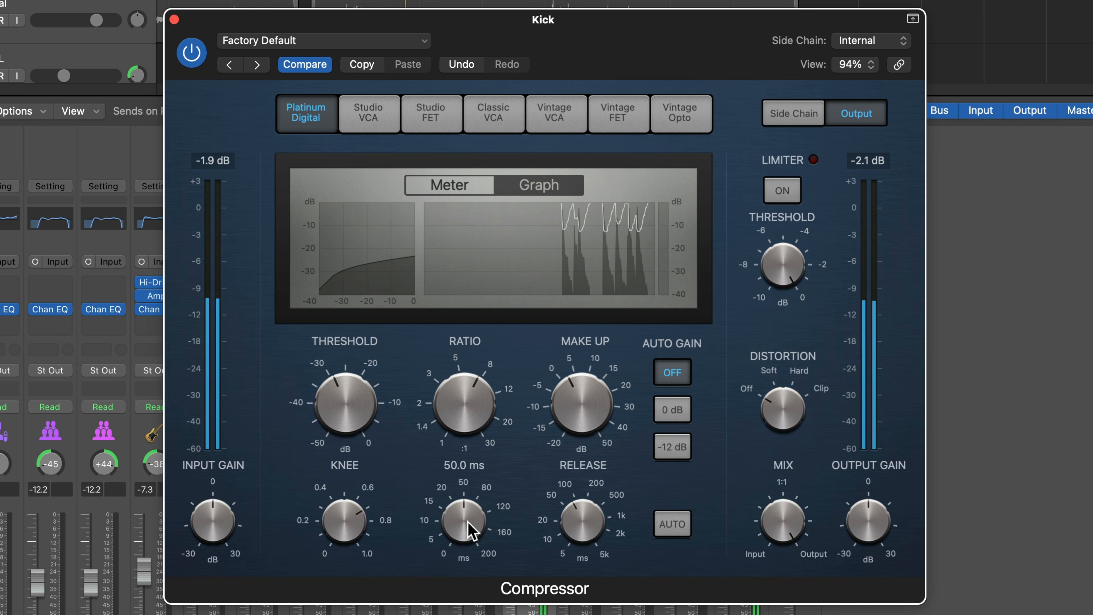
drag(477, 410, 490, 515)
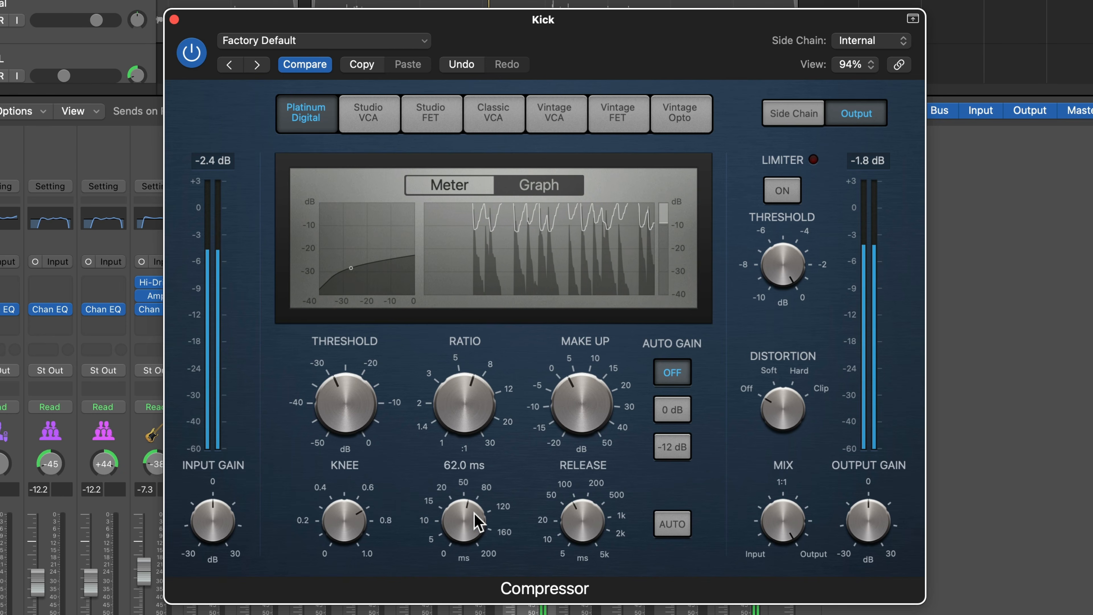
drag(567, 514, 568, 527)
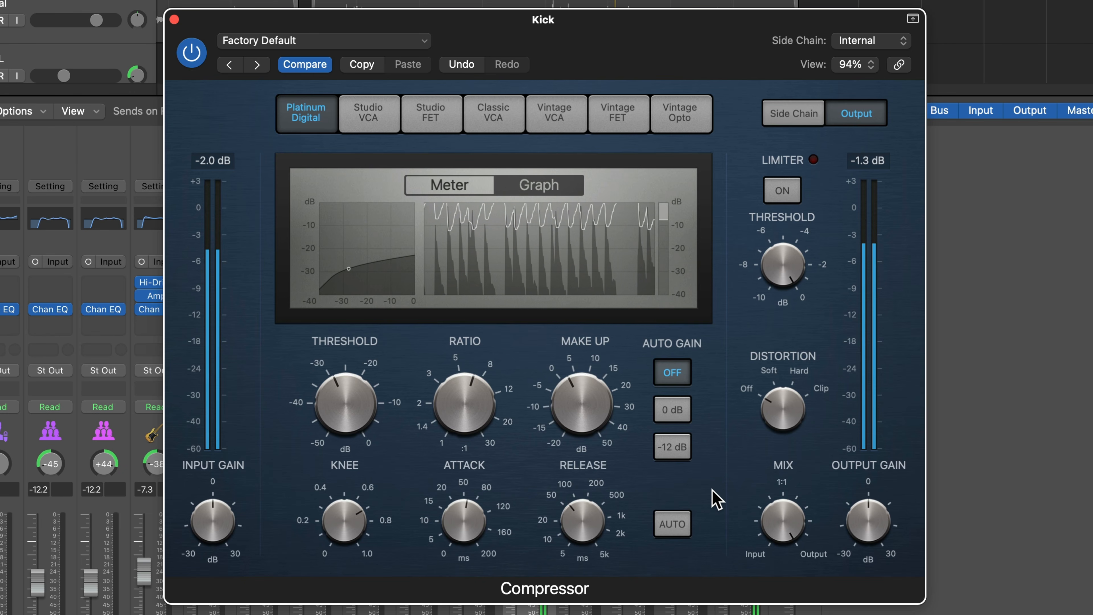
- Bypass and re-enable the compressor to compare the uncompressed and compressed kick
click(186, 60)
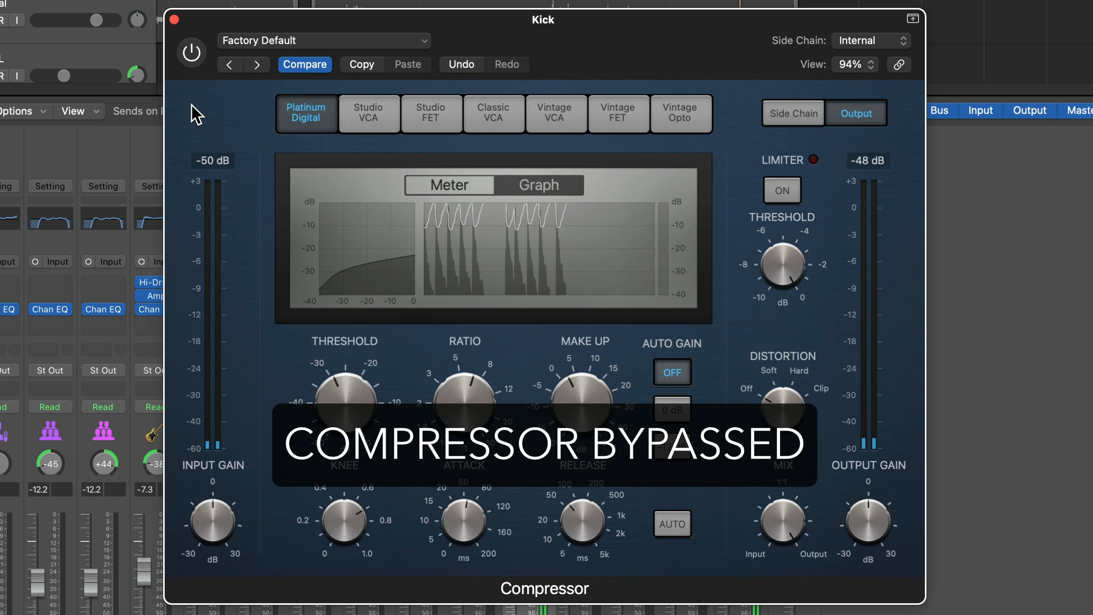
click(192, 53)
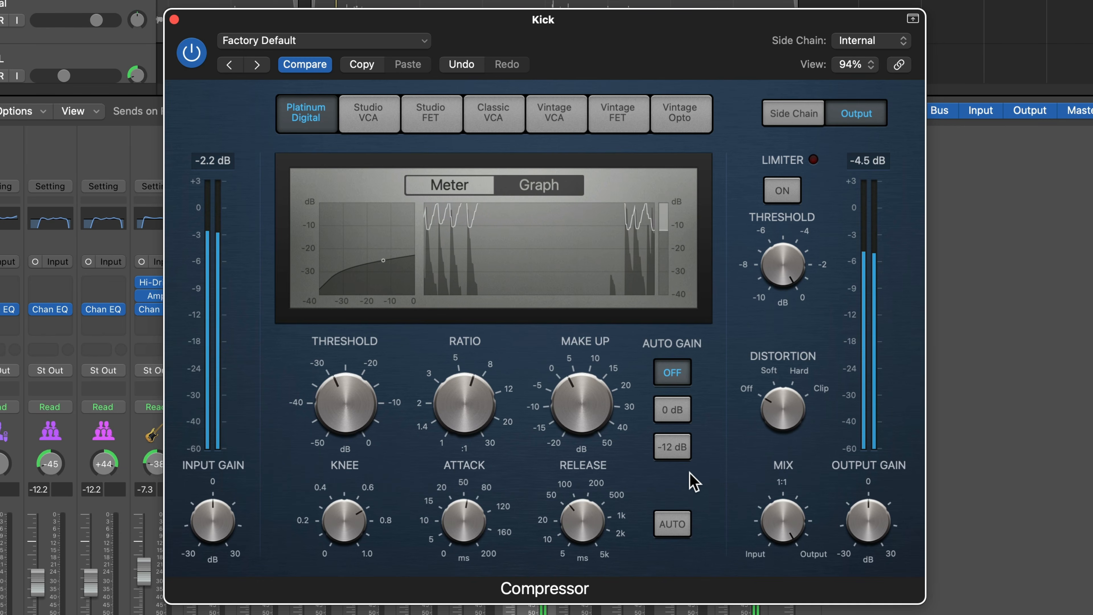
- Lower the compressor's knee to about 0.5
mouse_move(388, 508)
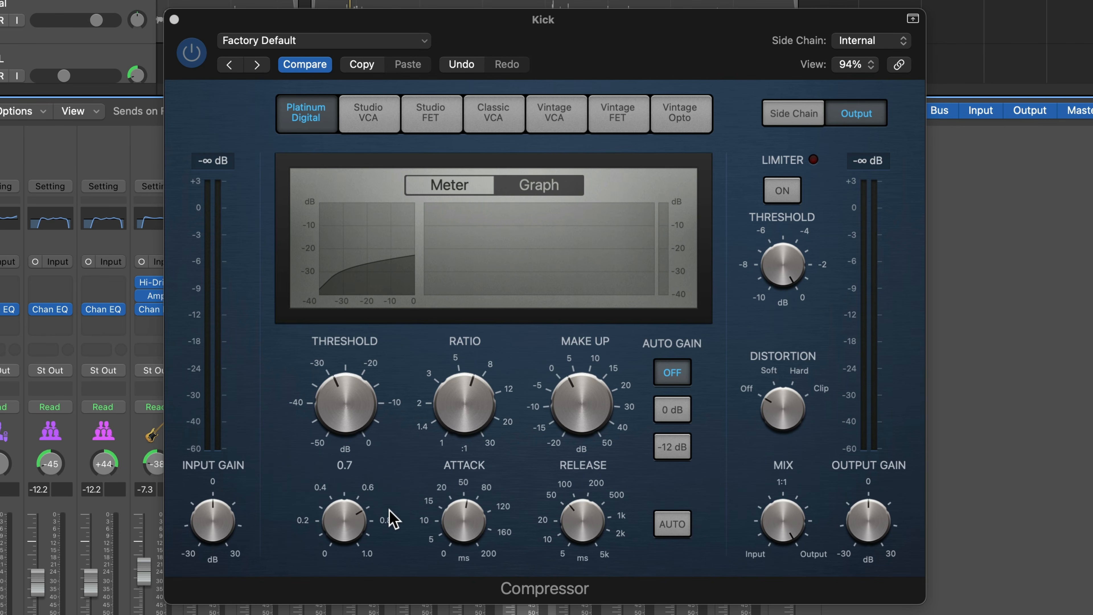
click(344, 522)
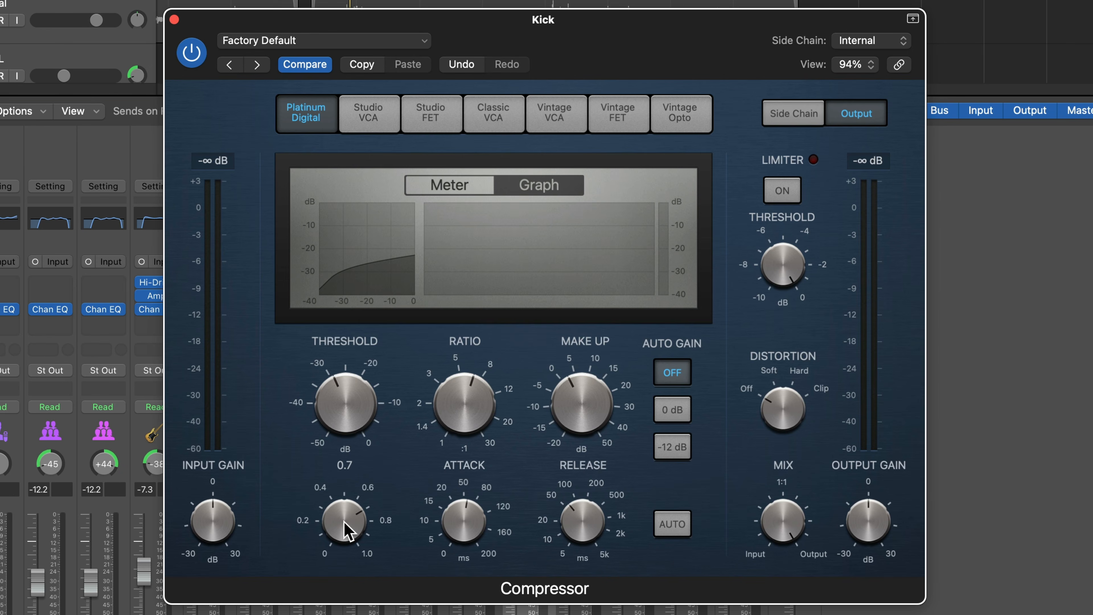
drag(344, 517, 342, 538)
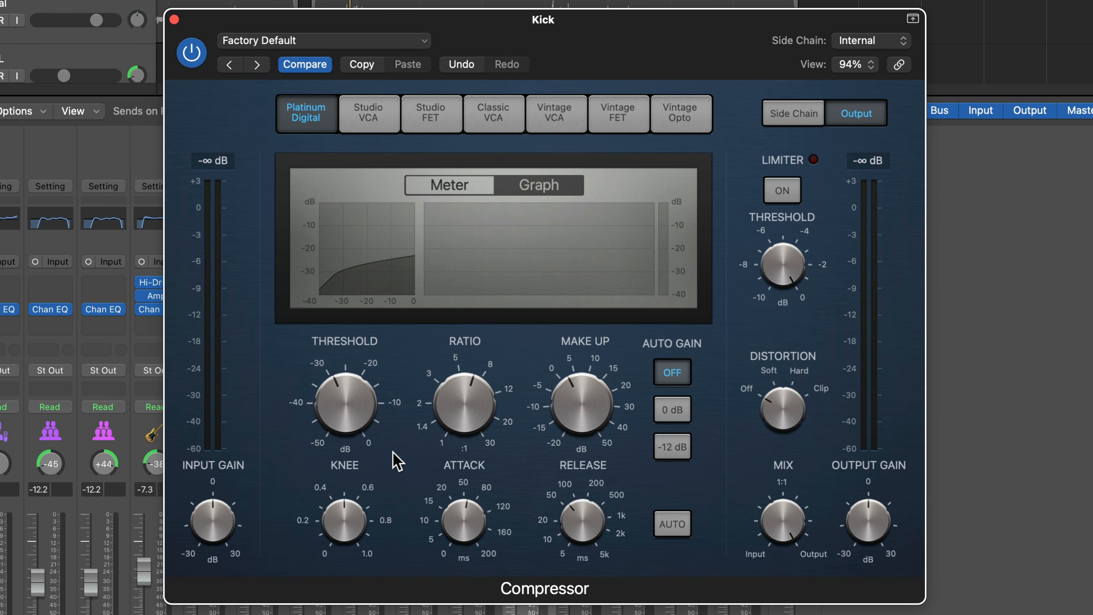
- Try the Studio VCA, Studio FET and Classic VCA circuit types, and return to Platinum Digital
click(381, 123)
click(430, 122)
click(490, 122)
click(428, 122)
click(376, 119)
click(308, 115)
- Soften the knee to 1.0 and raise the compressor threshold to about -20 dB
mouse_move(363, 523)
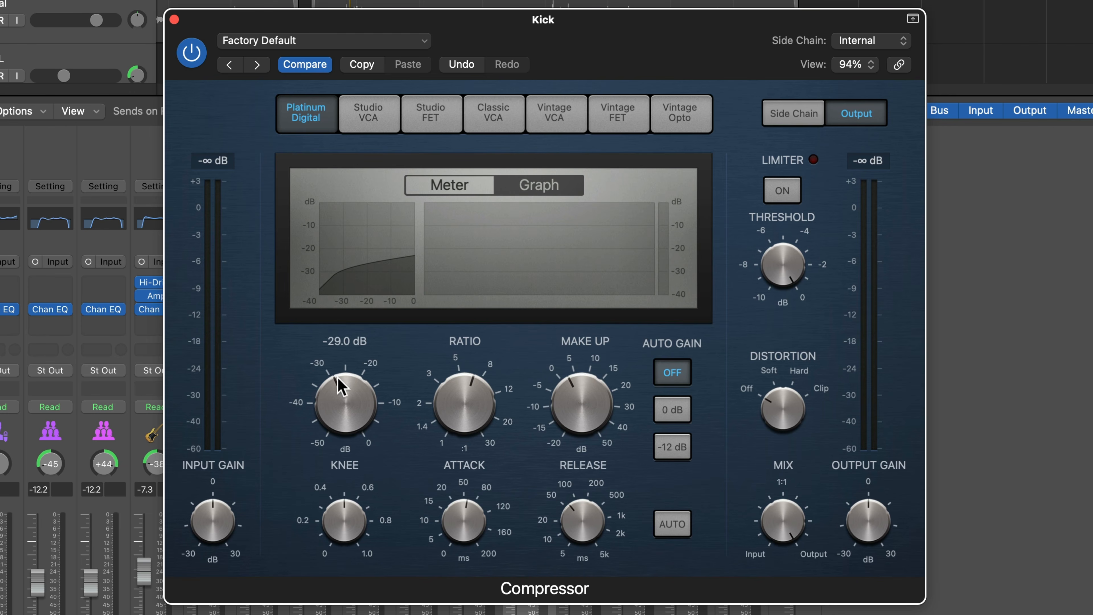
drag(354, 515, 413, 340)
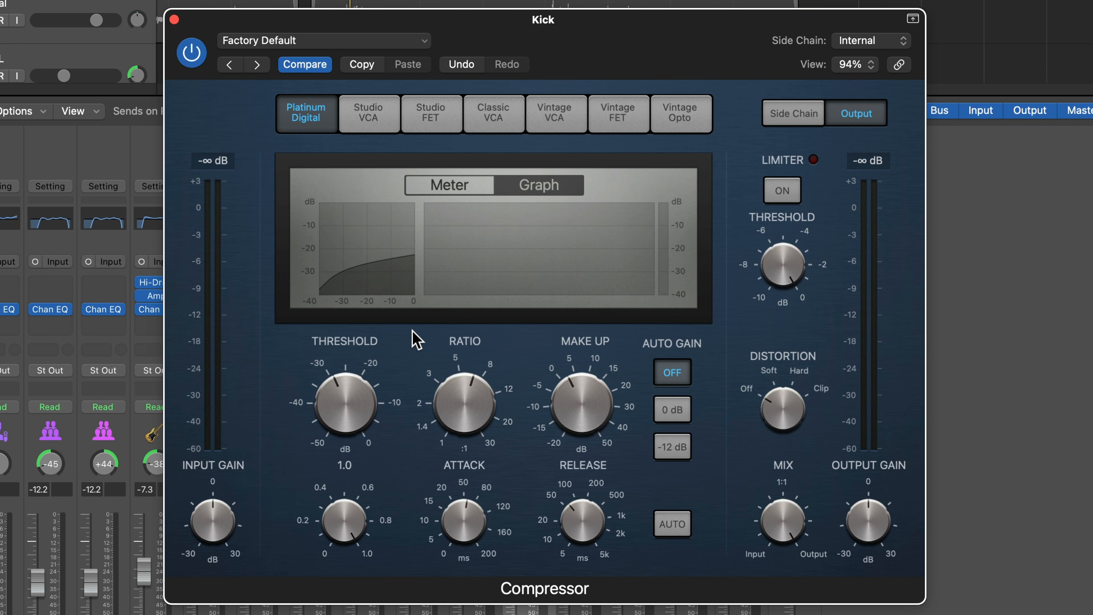
drag(353, 405, 373, 366)
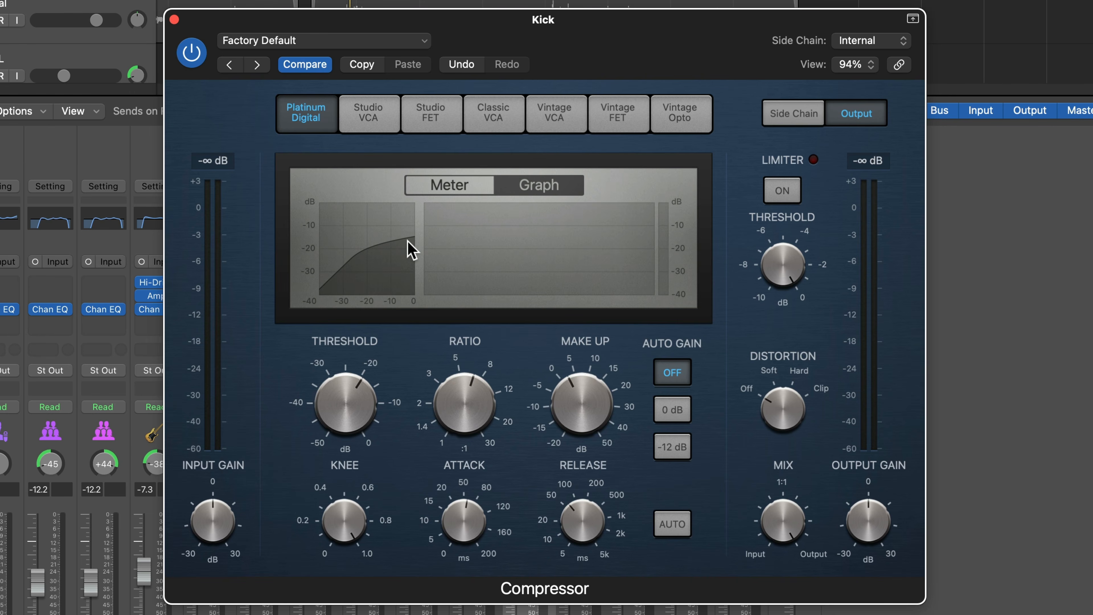
- Sweep the knee repeatedly between hard and soft settings, ending at 0.3
drag(366, 507, 336, 600)
drag(353, 500, 374, 437)
drag(352, 522, 350, 581)
mouse_move(342, 520)
mouse_down()
mouse_move(353, 466)
mouse_move(348, 495)
mouse_move(382, 506)
mouse_move(350, 529)
mouse_up()
drag(331, 510, 358, 463)
drag(344, 549, 327, 573)
- Play the kick comparing a hard knee of 0.3 with a soft knee of 1.0, and settle the knee at about 0.2
key(space)
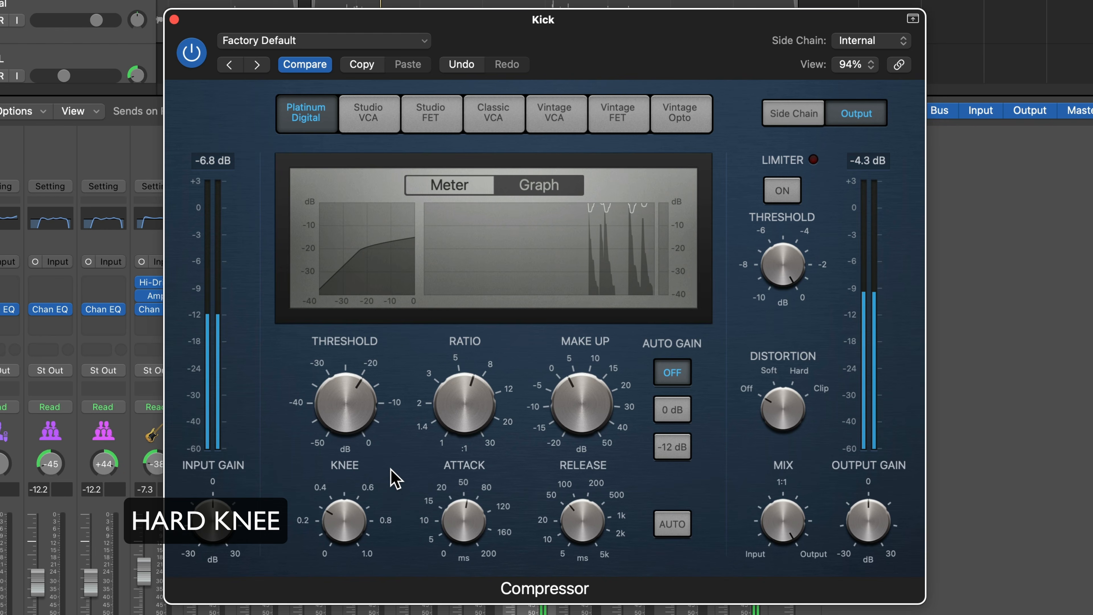
mouse_move(349, 512)
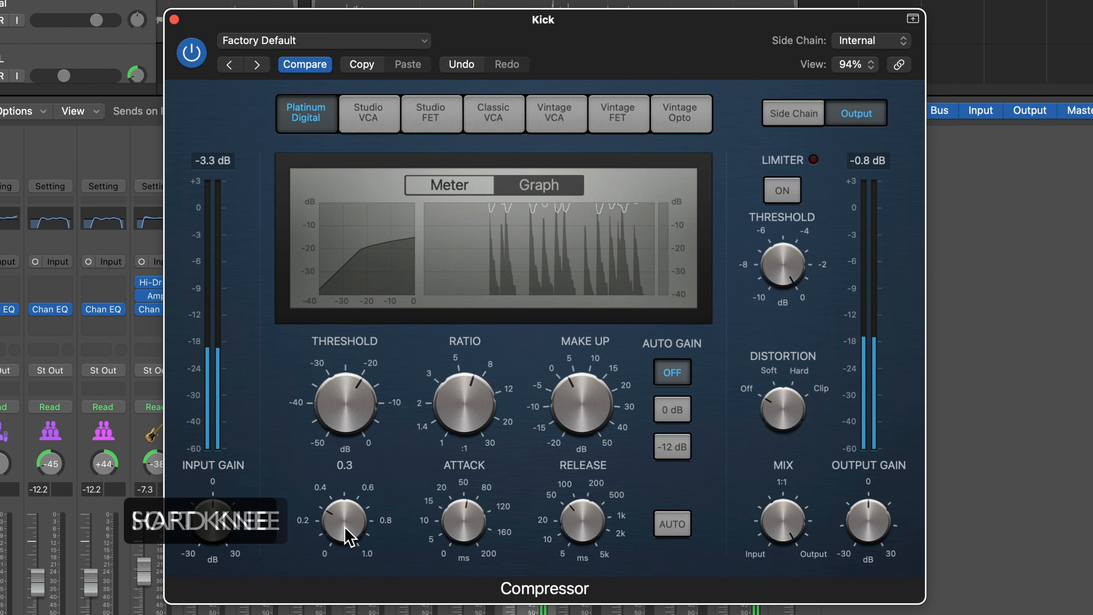
drag(349, 538, 395, 489)
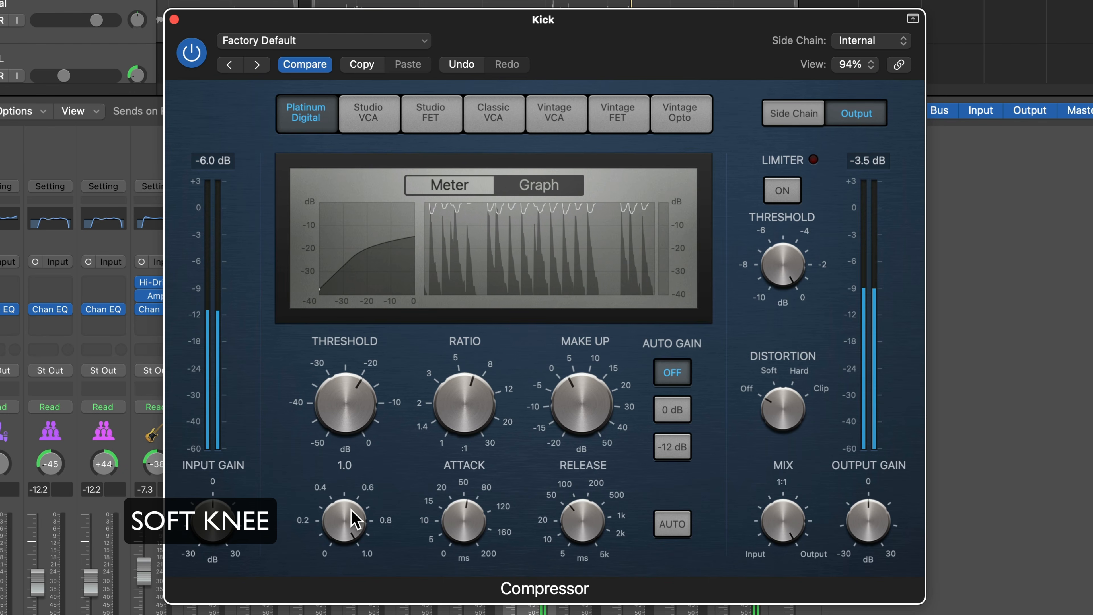
drag(349, 515, 319, 573)
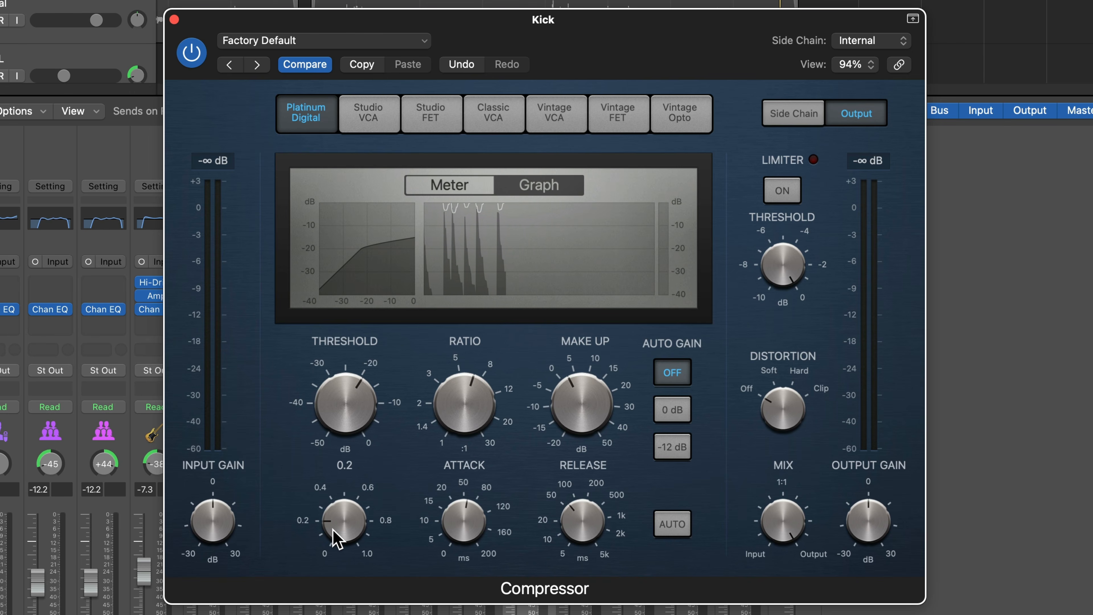
drag(335, 539, 347, 489)
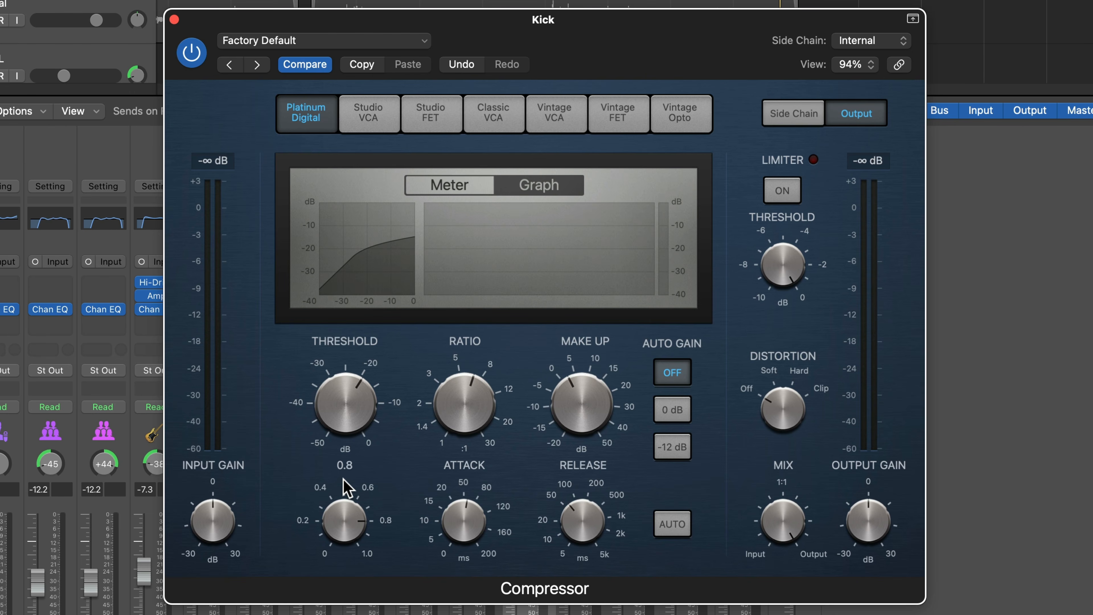
drag(343, 477, 331, 557)
- Switch the limiter on and back off, and try the output gain before resetting it to 0 dB
click(782, 193)
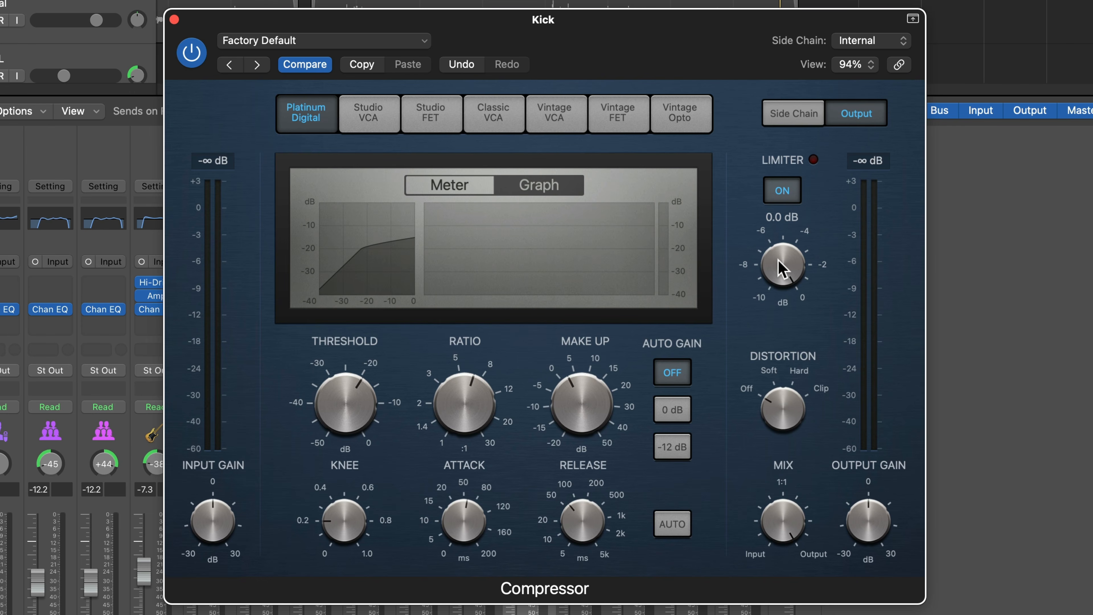
mouse_move(787, 263)
mouse_down()
mouse_move(776, 291)
mouse_move(780, 262)
mouse_up()
click(787, 194)
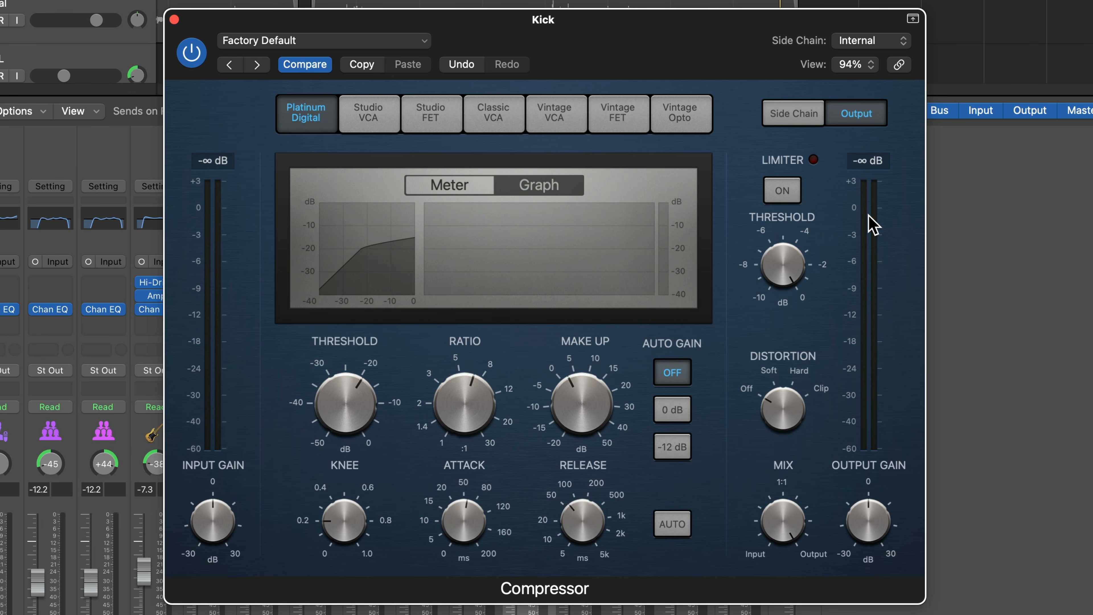
drag(871, 524, 869, 533)
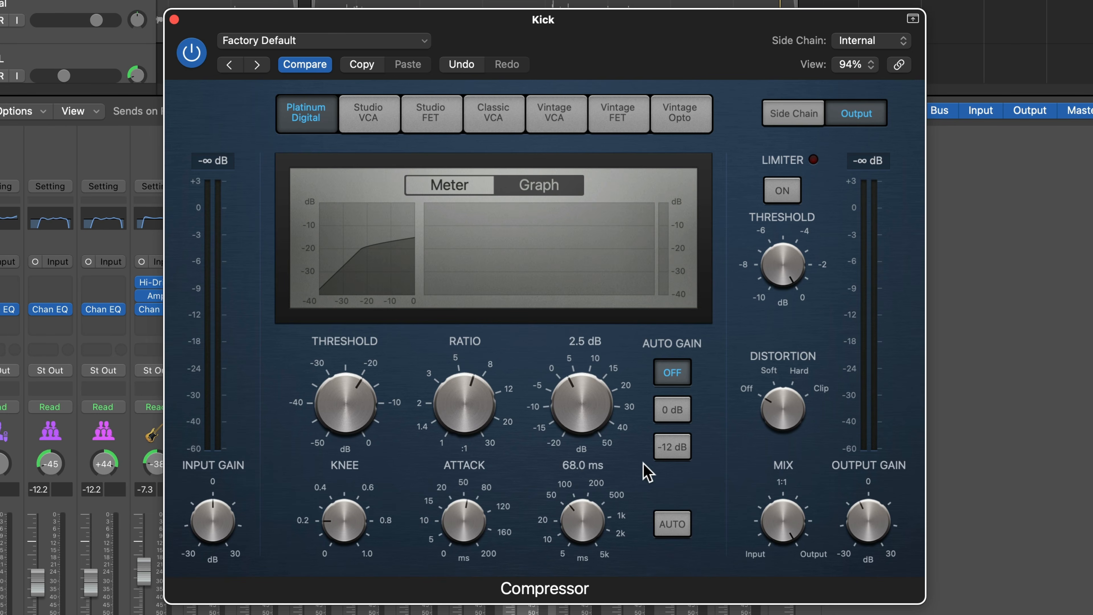
alt+click(856, 522)
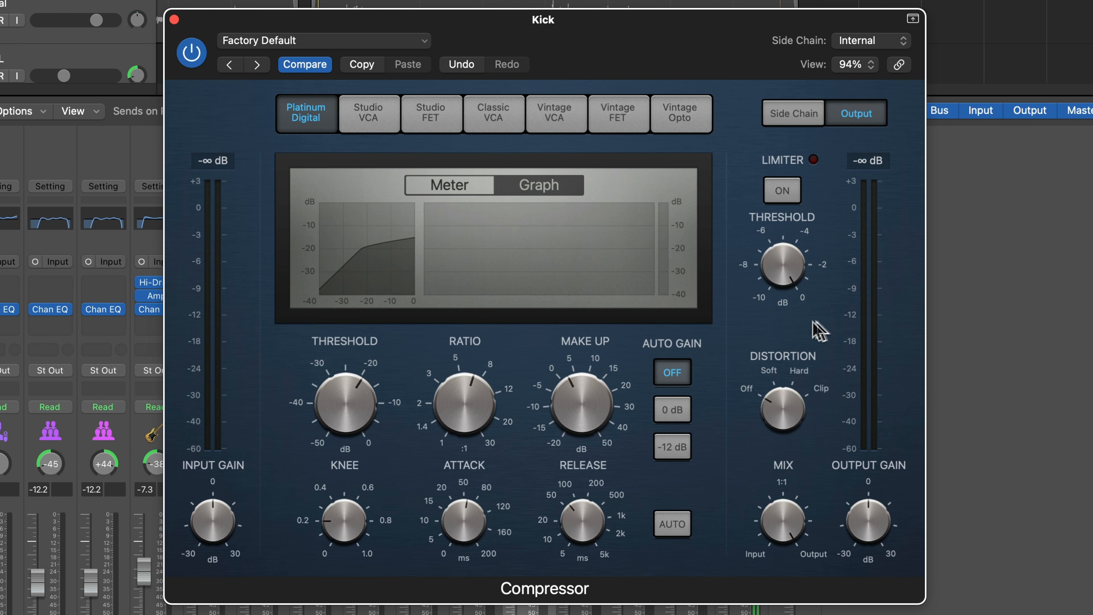
- Raise the make-up gain to 6.0 dB and play the kick with the limiter on at a threshold of about -1 dB
drag(605, 415, 596, 390)
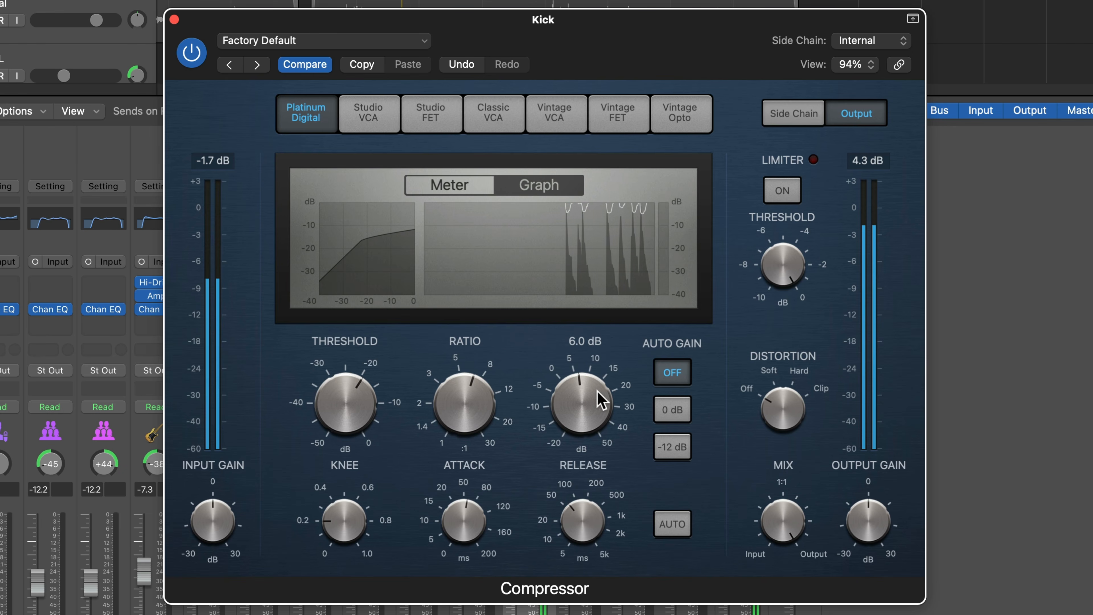
click(782, 190)
mouse_move(771, 263)
mouse_down()
mouse_move(768, 303)
mouse_move(767, 277)
mouse_up()
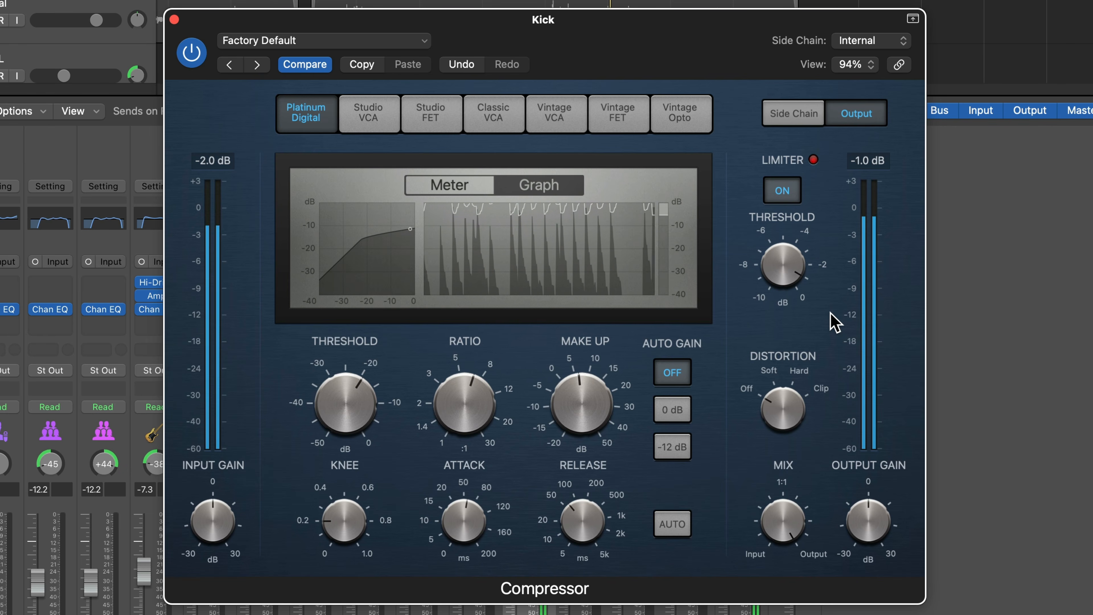
key(space)
- Switch the limiter off, lower the make-up gain to about 2 dB, and return the limiter threshold to 0 dB
mouse_move(786, 272)
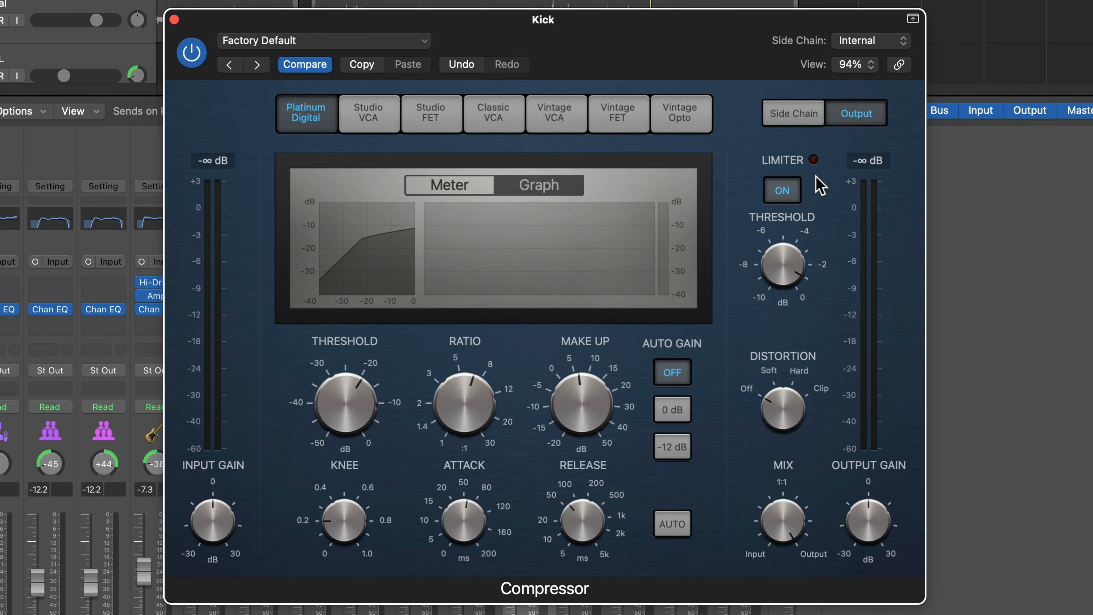
click(795, 191)
drag(599, 367, 583, 398)
drag(781, 280, 770, 303)
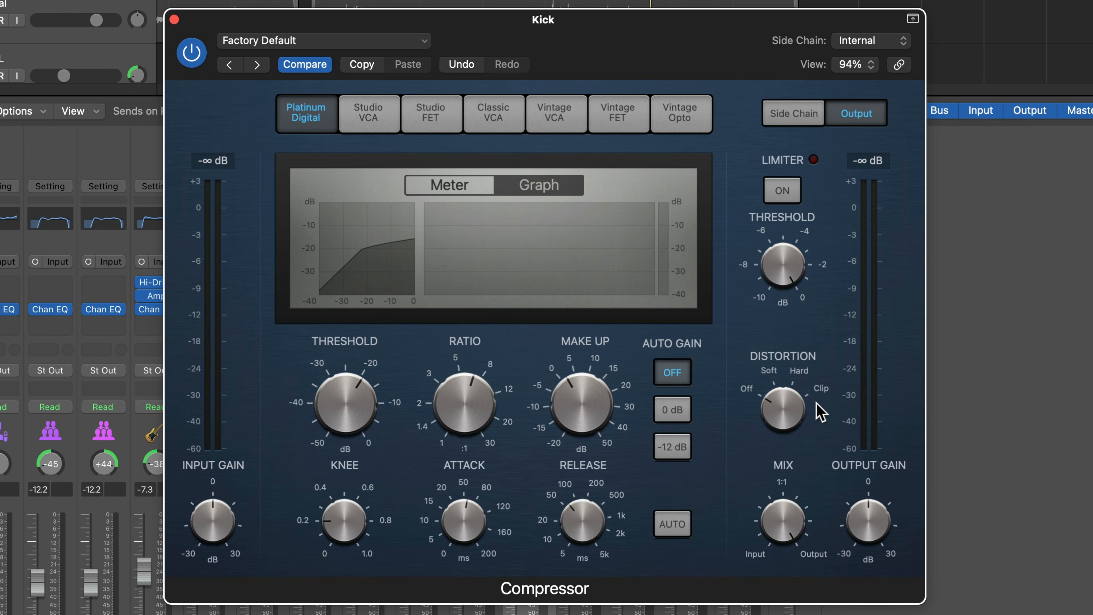
- Sweep the distortion through its Soft, Hard and Clip settings and return it to Off
click(788, 410)
drag(801, 375, 812, 337)
drag(787, 413, 775, 480)
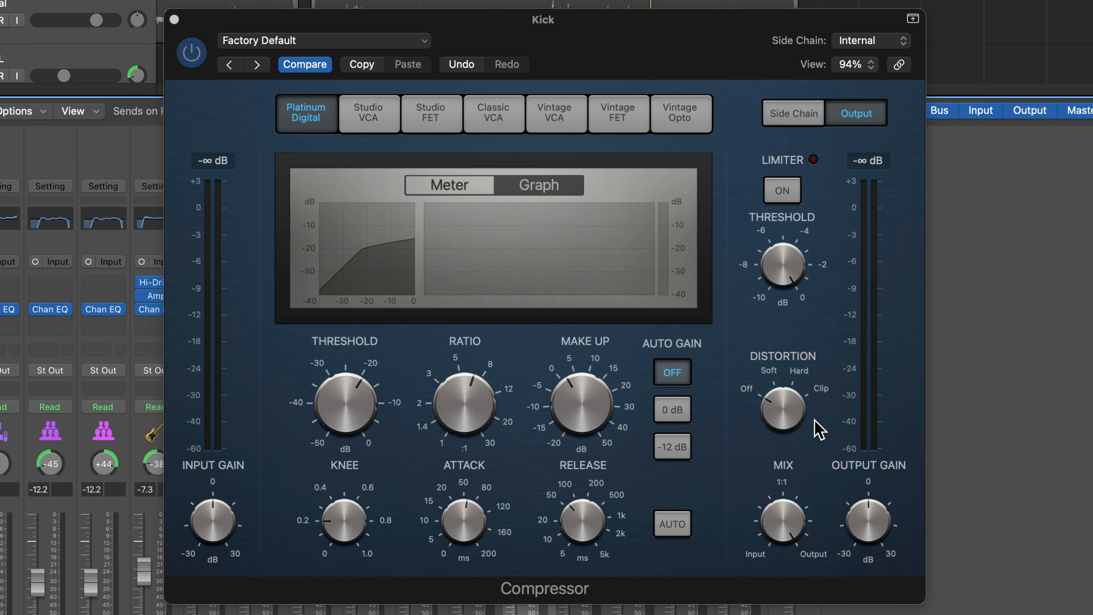
- Play the kick while auditioning the Soft, Hard and Clip distortion settings, and settle on Soft
click(793, 408)
drag(794, 408, 774, 490)
key(space)
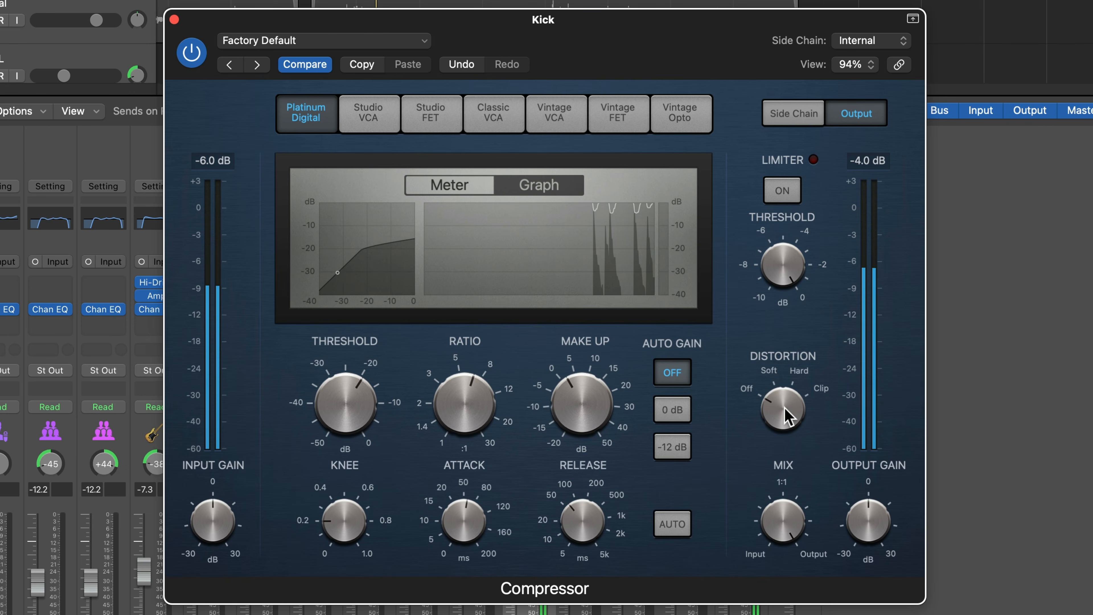
drag(787, 415, 796, 400)
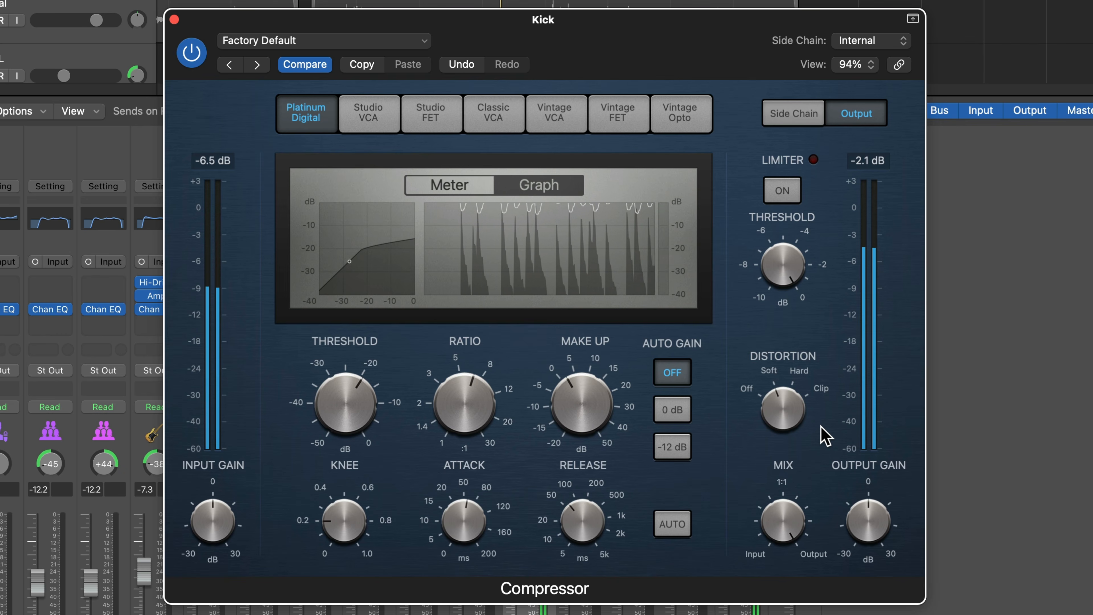
drag(795, 413, 804, 393)
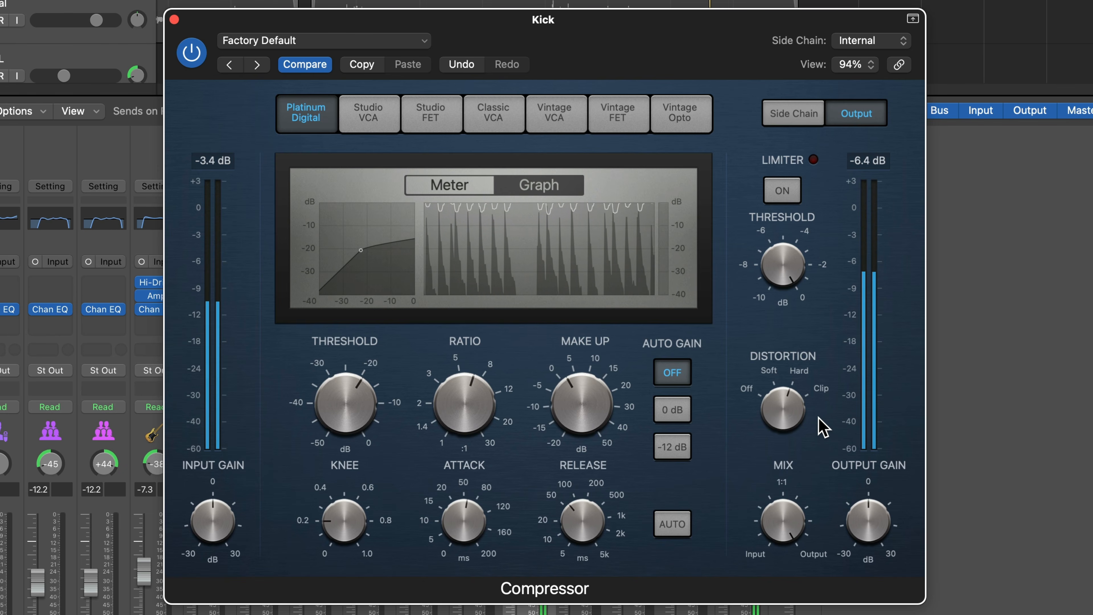
mouse_move(782, 420)
mouse_down()
mouse_move(789, 393)
mouse_move(801, 431)
mouse_up()
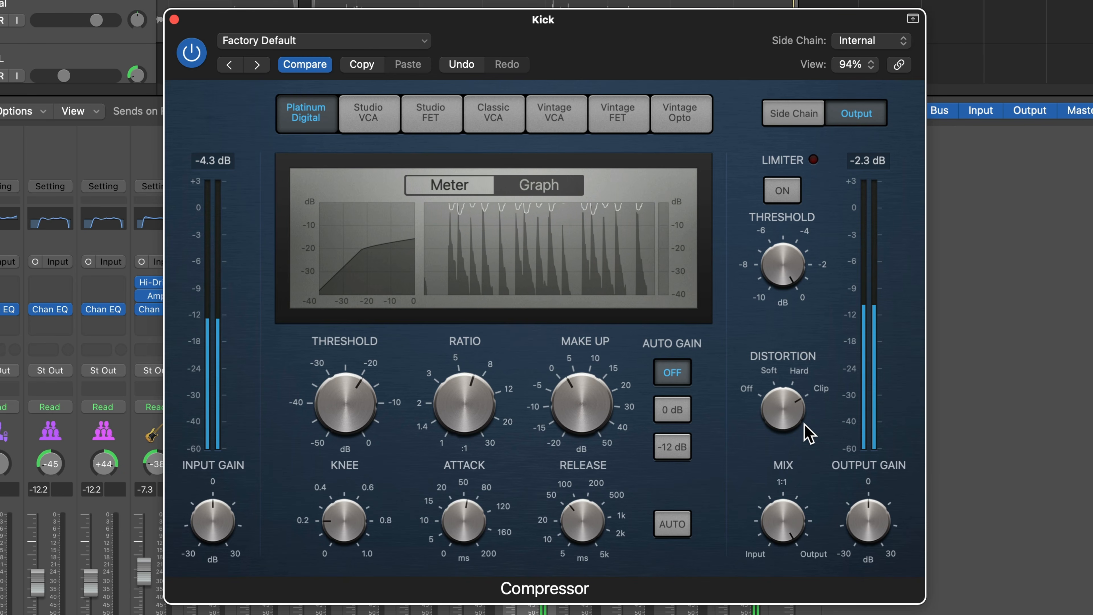
drag(804, 426, 783, 449)
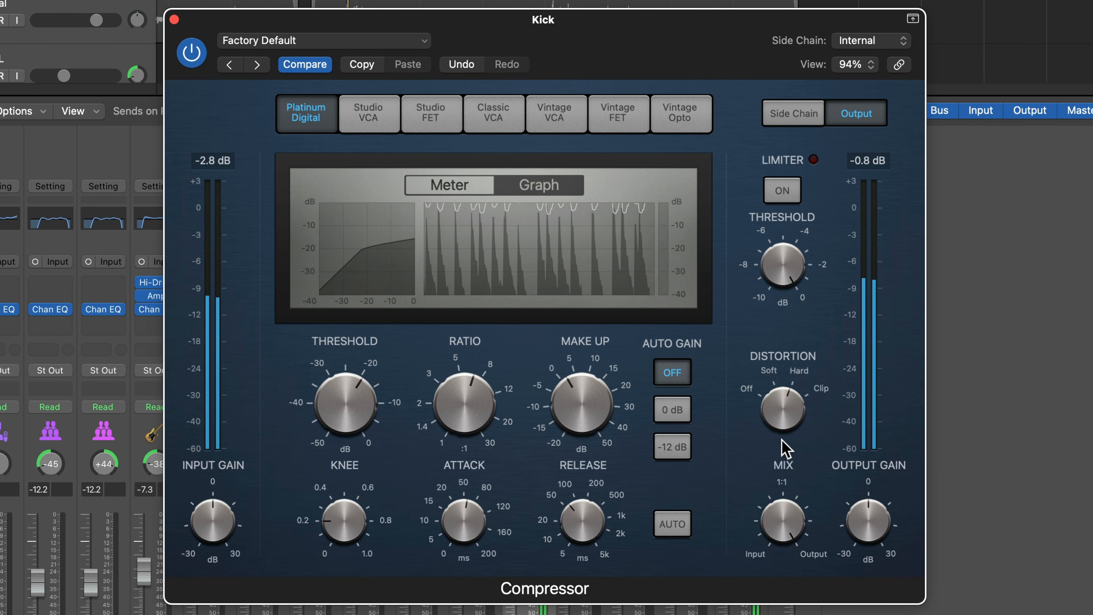
- Sweep the mix between Input and Output and return it to 100%
drag(787, 529, 819, 435)
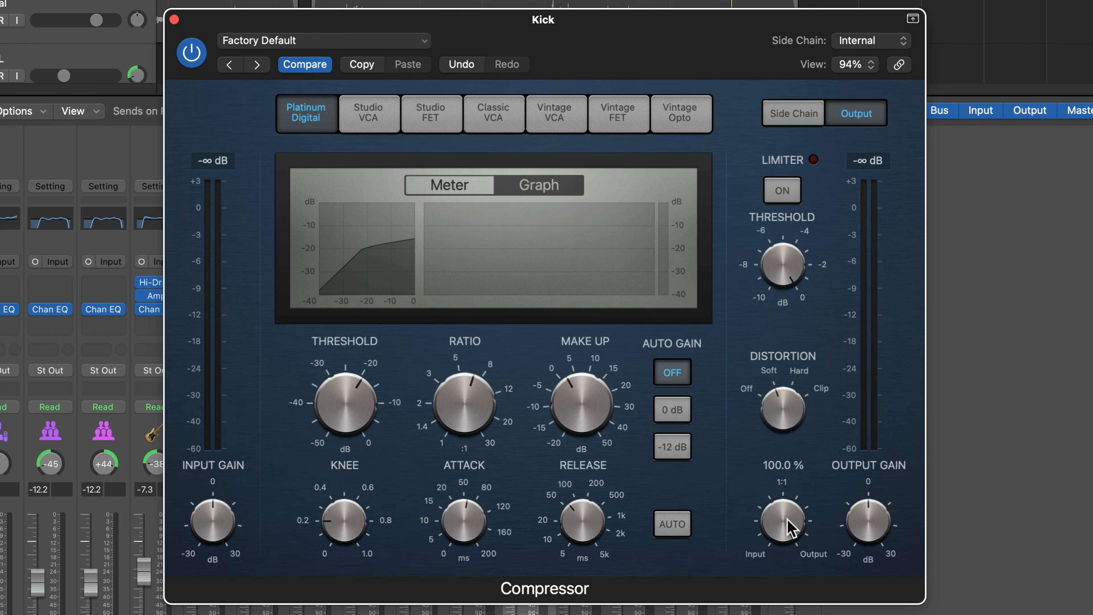
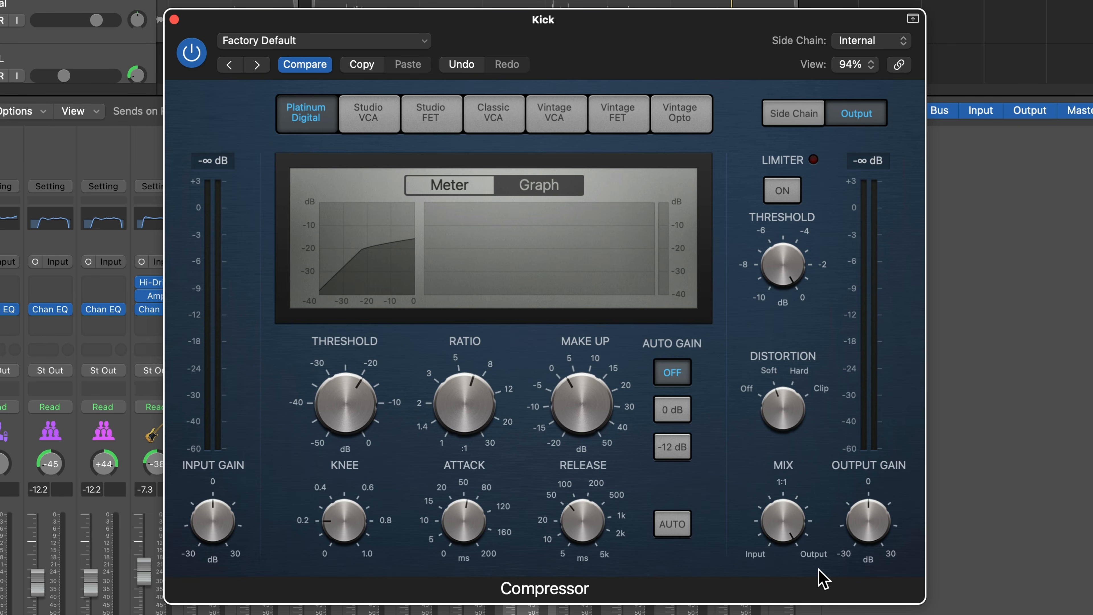
drag(781, 521, 788, 569)
mouse_move(780, 532)
drag(790, 530, 800, 443)
mouse_move(780, 518)
mouse_down()
mouse_move(784, 538)
mouse_move(781, 472)
mouse_move(773, 508)
mouse_up()
drag(773, 520, 794, 455)
- Play the kick while raising the mix from fully Input through a blend to 100% Output
key(space)
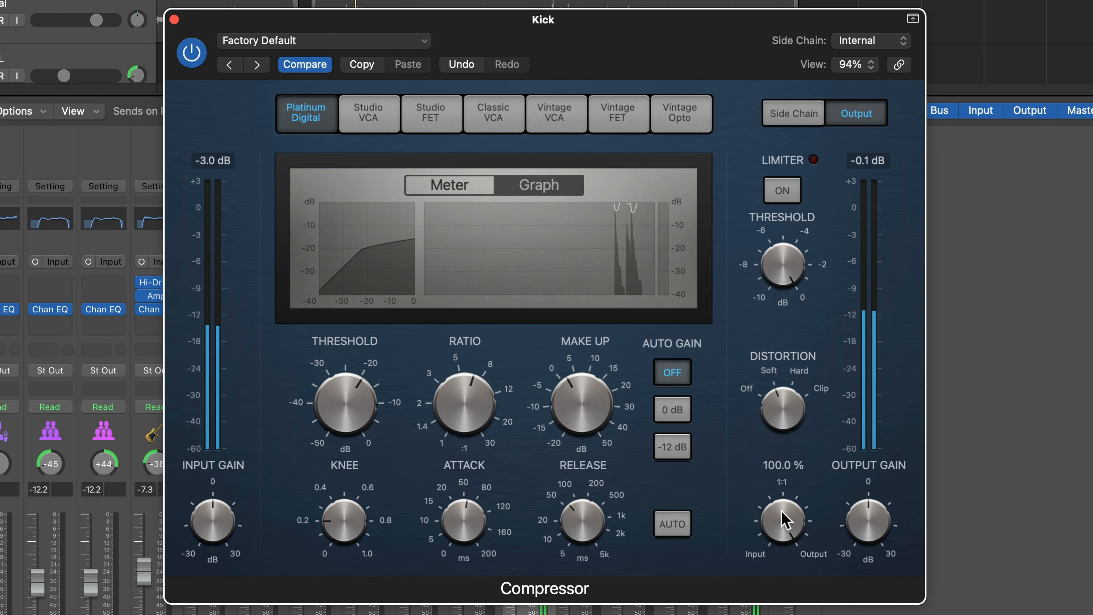
drag(786, 520, 785, 564)
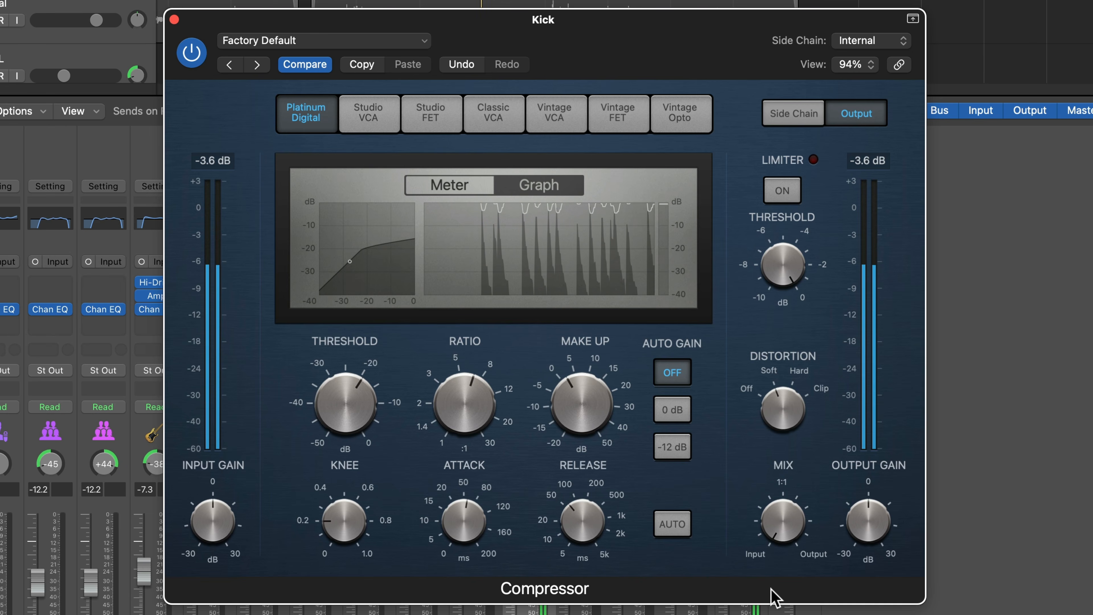
drag(784, 521, 795, 437)
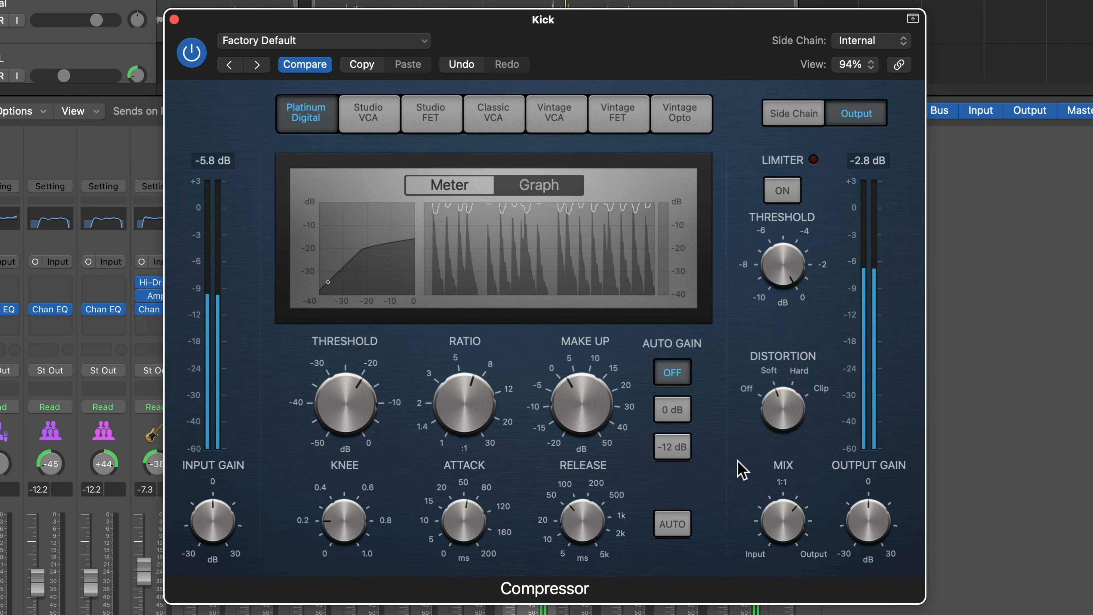
drag(780, 508, 789, 427)
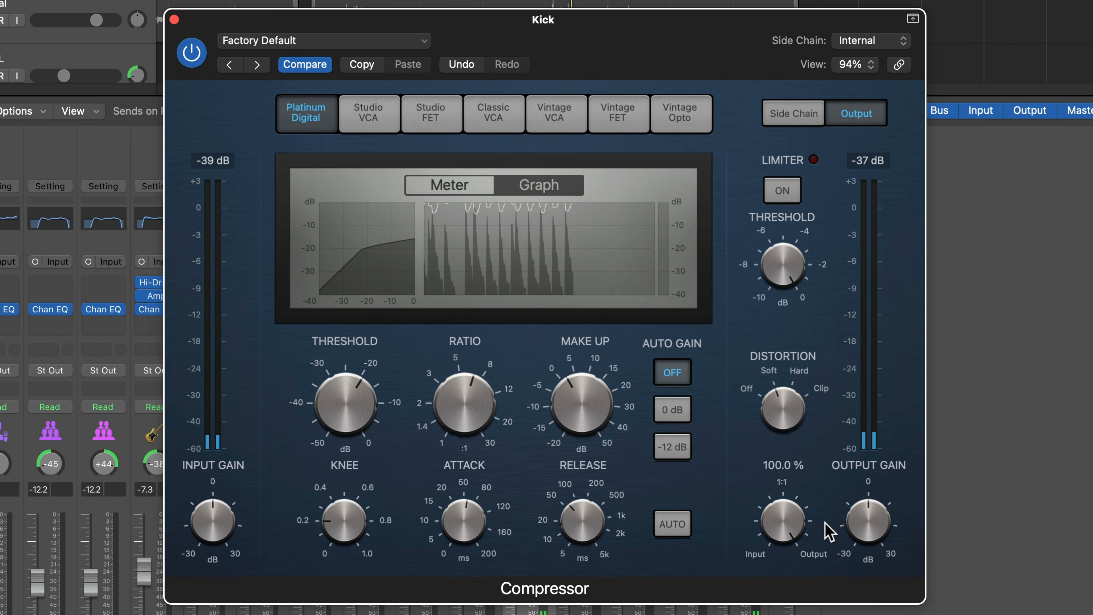
- Compress harder by raising the ratio to 11.0:1, lowering the threshold to about -31 dB and setting the make-up gain to 3.0 dB
drag(462, 413, 463, 396)
mouse_move(344, 405)
mouse_down()
mouse_move(349, 422)
mouse_move(343, 400)
mouse_move(344, 412)
mouse_up()
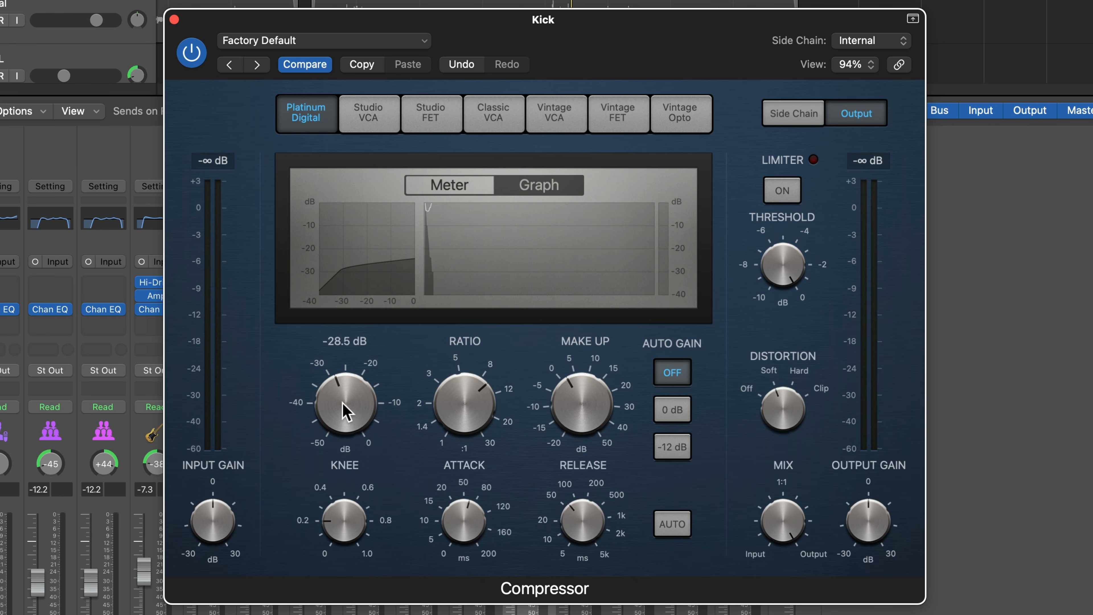
mouse_move(780, 517)
mouse_down()
mouse_move(783, 551)
mouse_move(780, 500)
mouse_up()
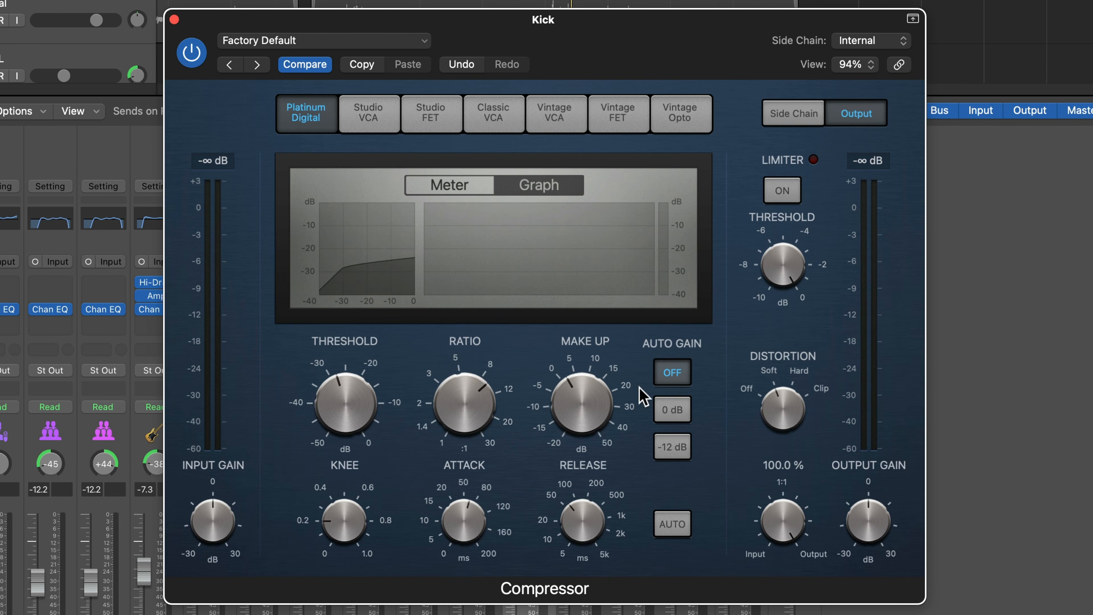
drag(378, 398, 328, 424)
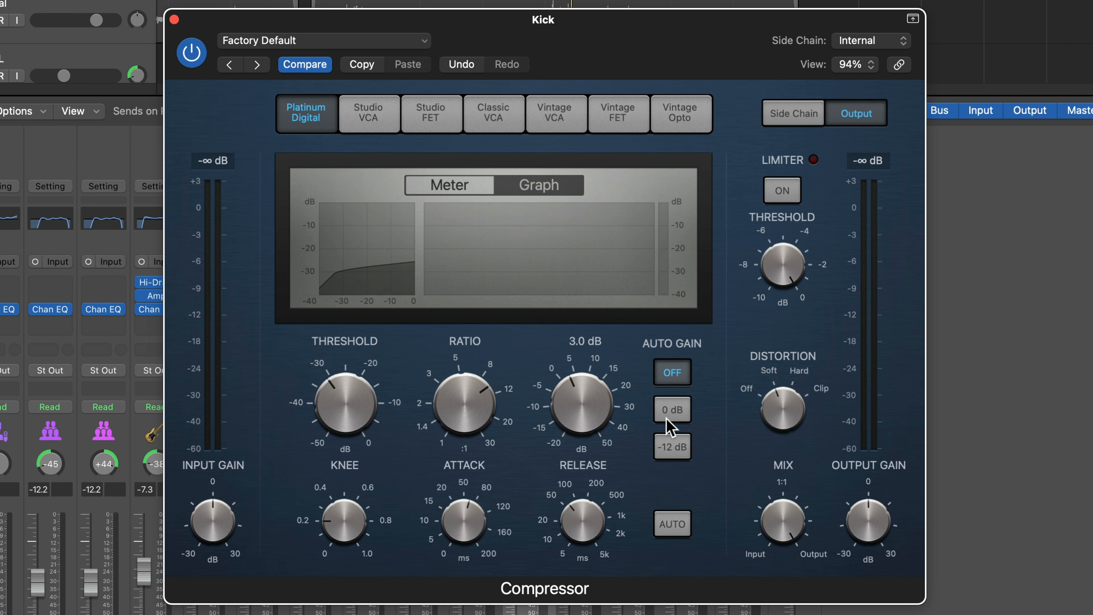
- Play the kick, set the knee to 0.0 and adjust the threshold to -31.0 dB
key(space)
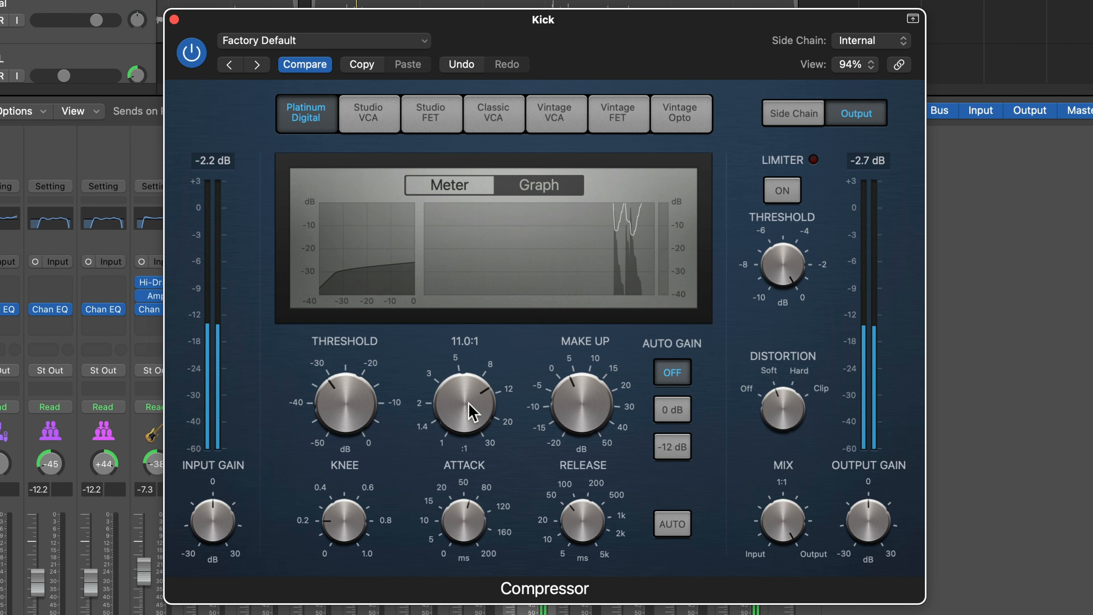
drag(341, 518, 335, 551)
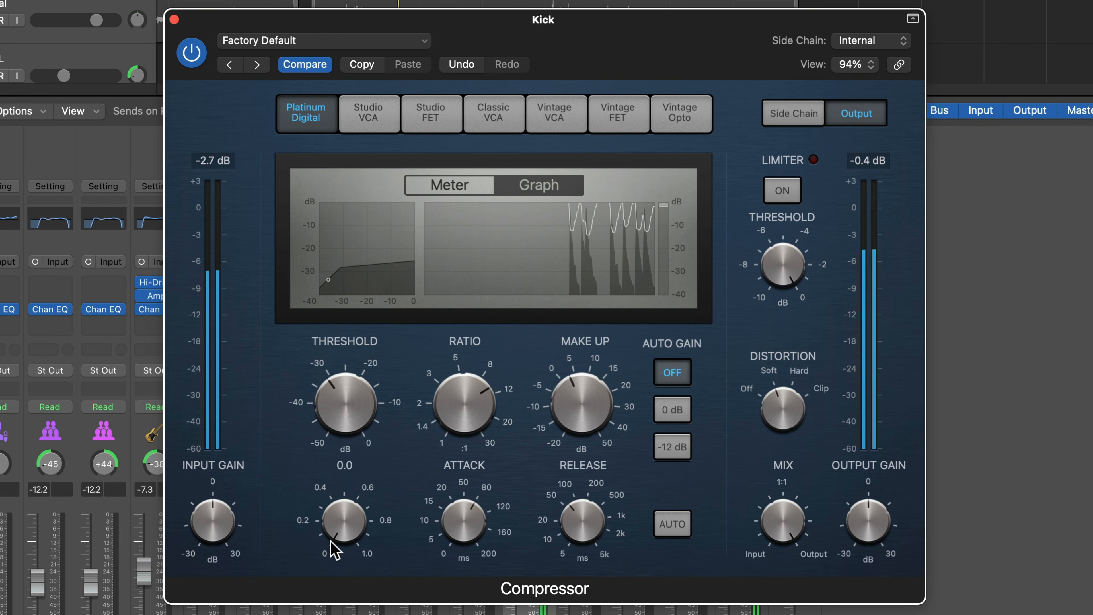
mouse_move(329, 410)
mouse_down()
mouse_move(317, 420)
mouse_move(319, 402)
mouse_up()
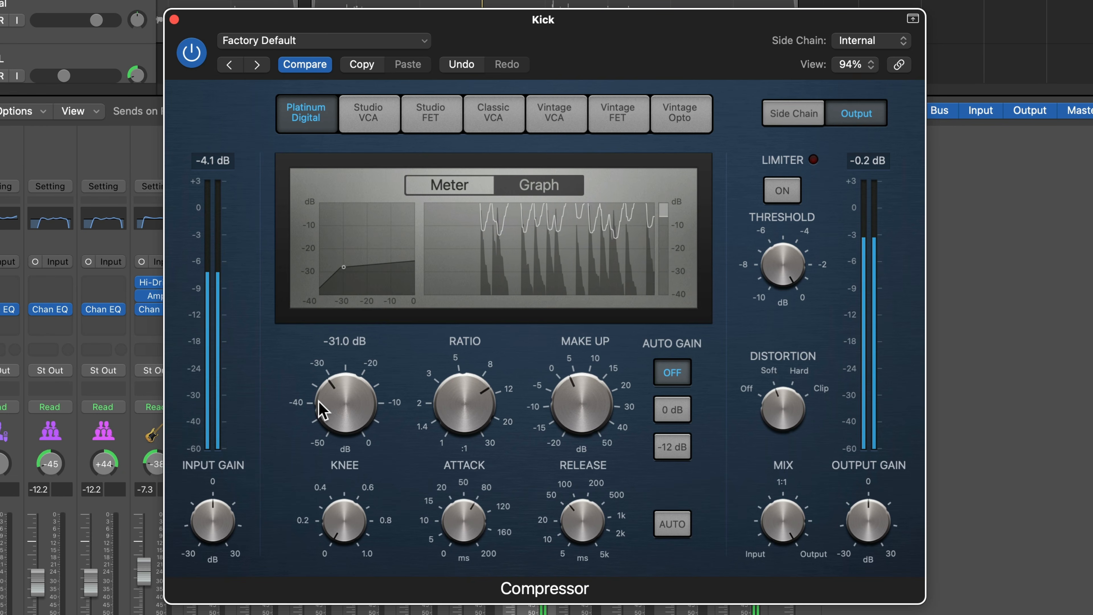
- Blend the mix to about 1:1 and raise the threshold to -28.5 dB while the kick plays
drag(787, 523, 741, 472)
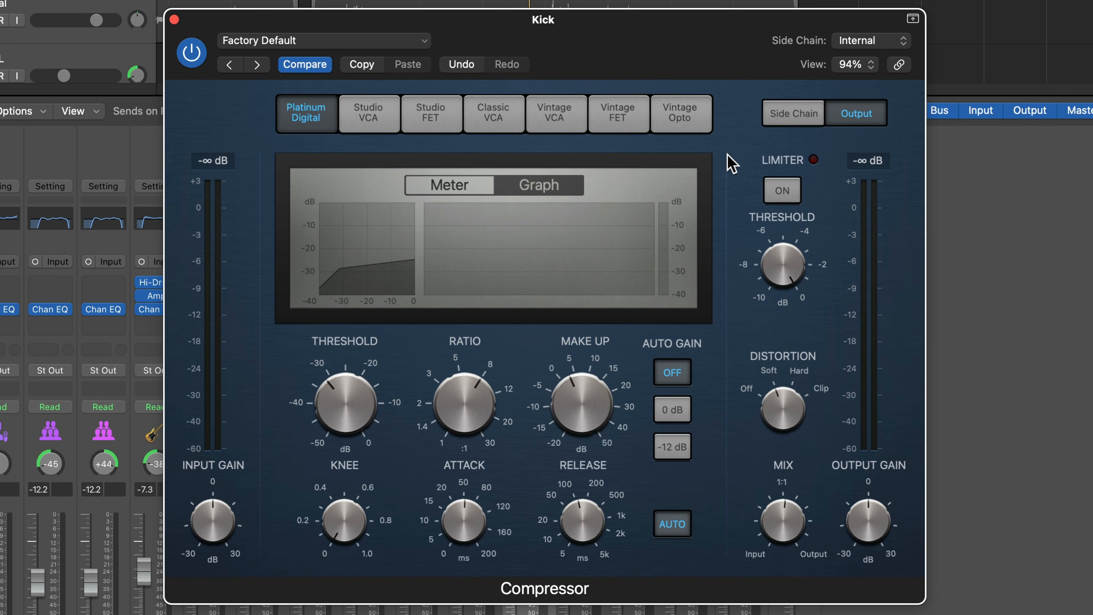
key(space)
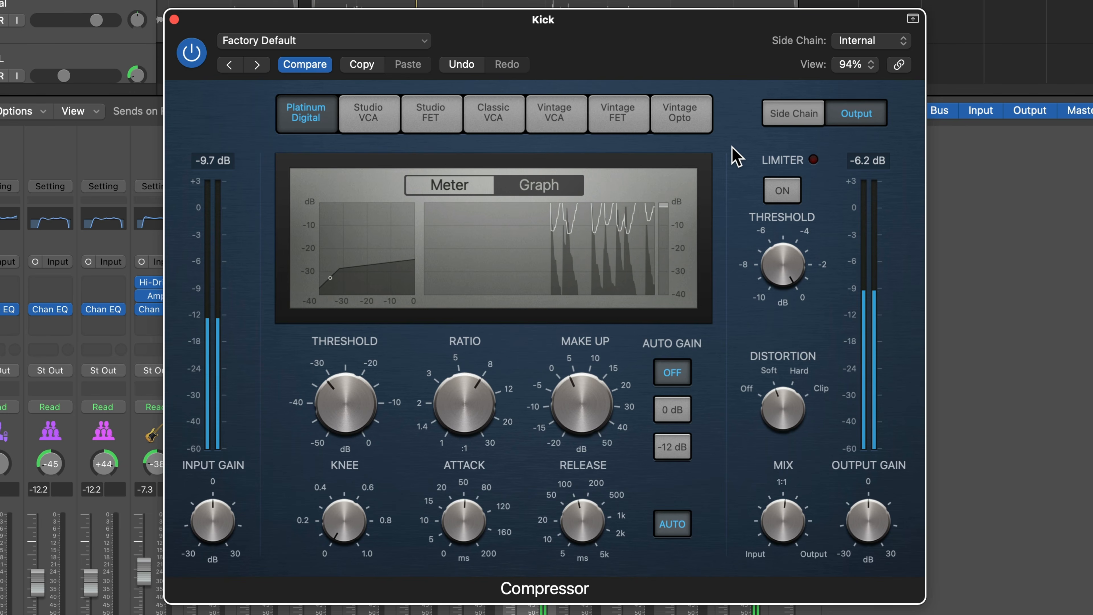
drag(363, 418, 394, 409)
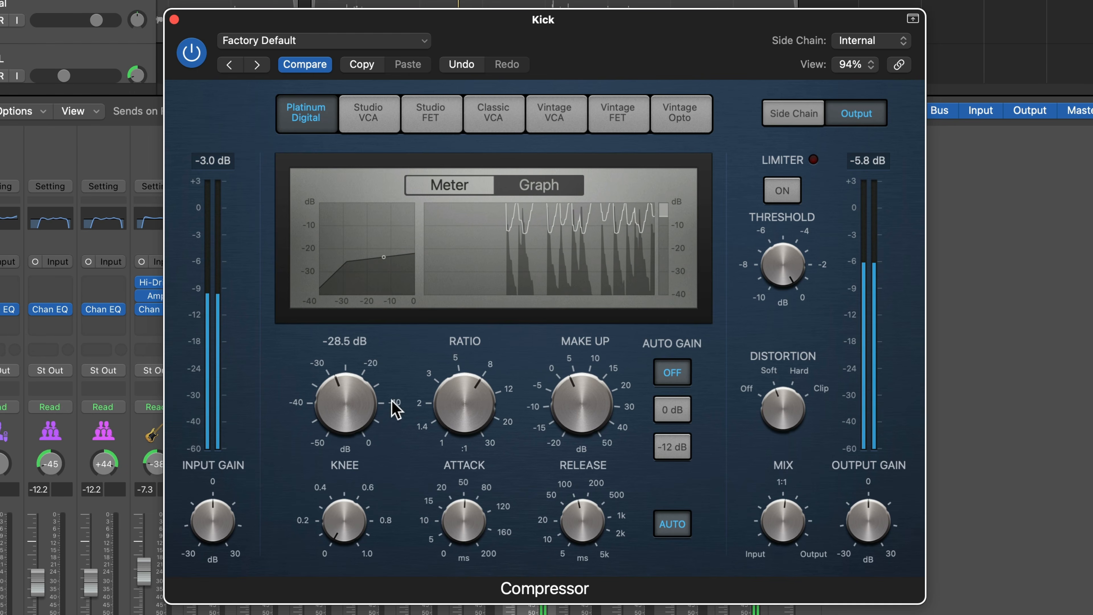
- Audition the kick through the Studio VCA, Studio FET, Classic VCA, Vintage VCA, Vintage FET and Vintage Opto circuit types
click(369, 127)
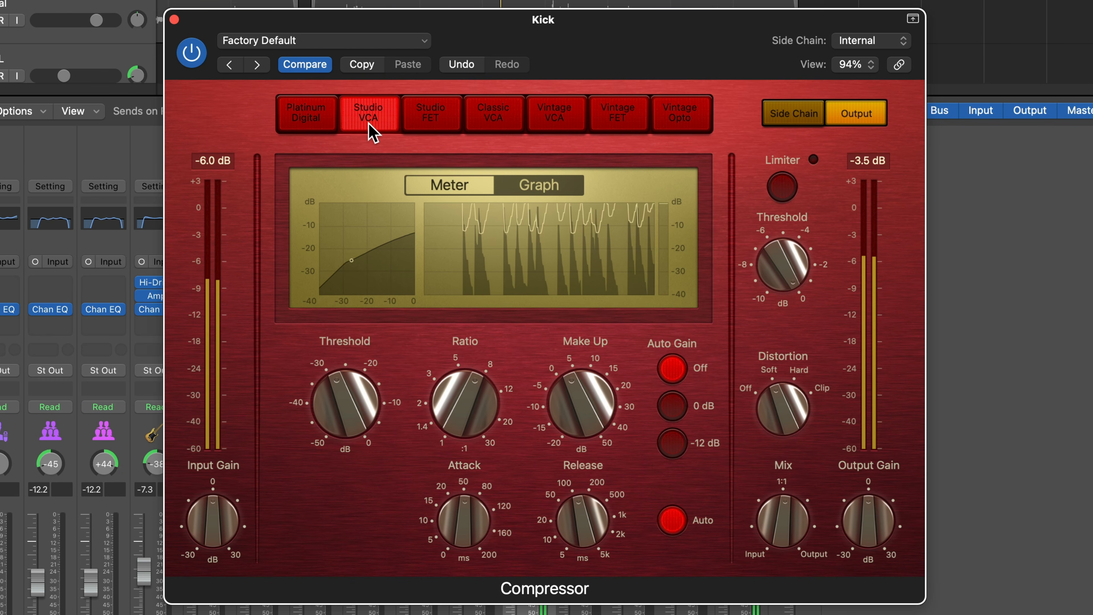
click(426, 116)
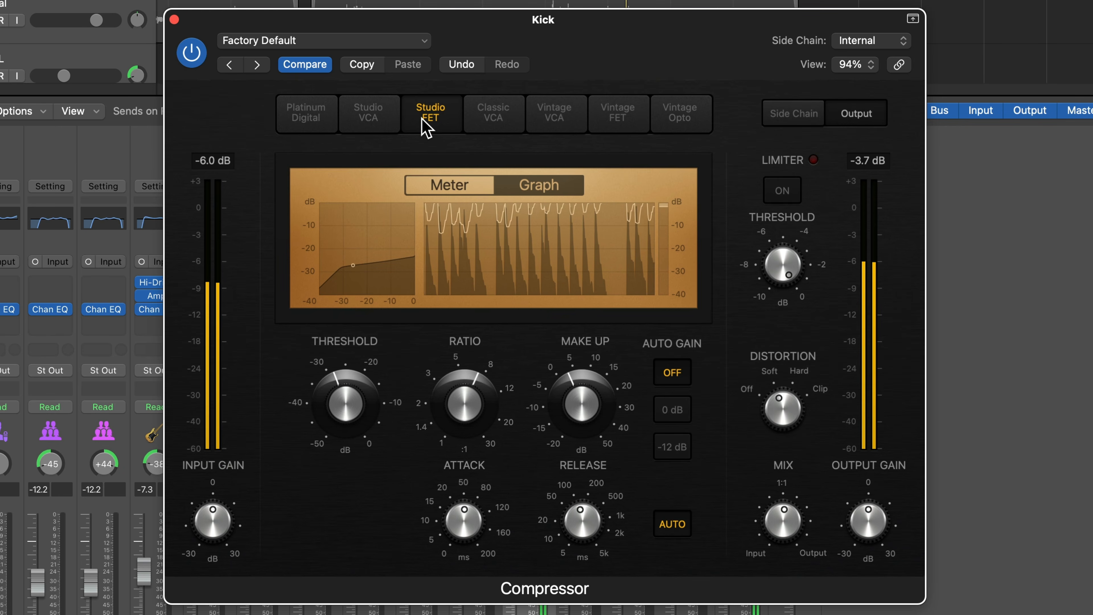
click(490, 118)
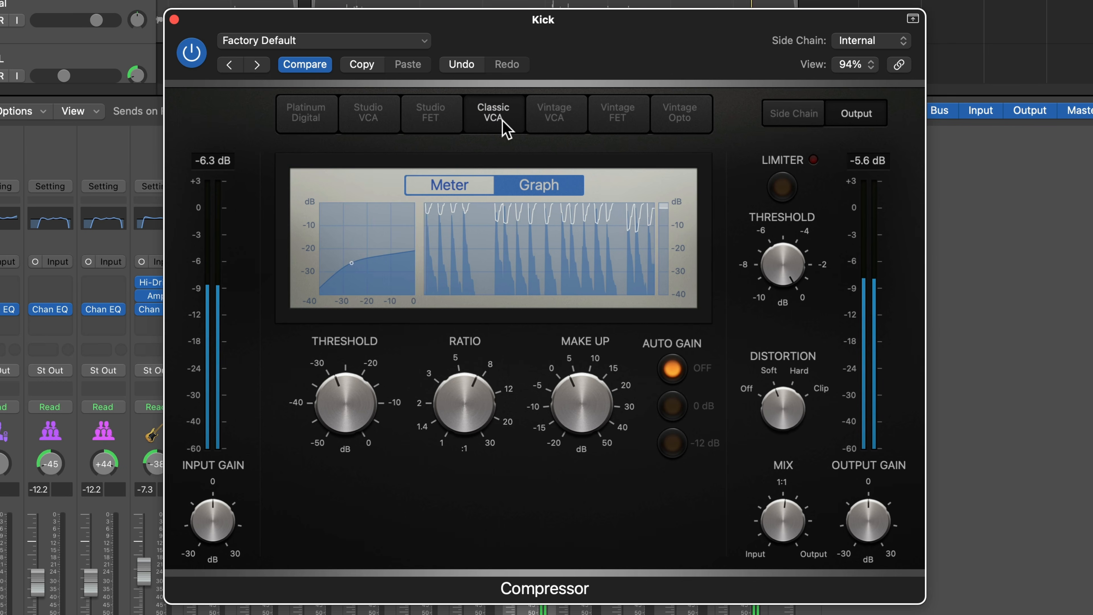
click(559, 115)
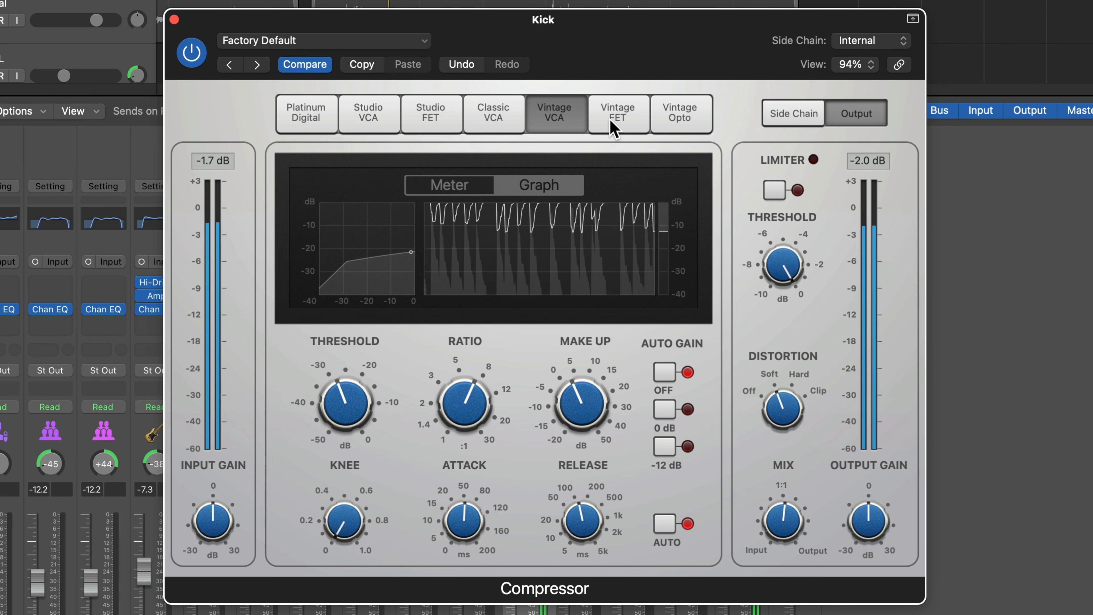
click(616, 113)
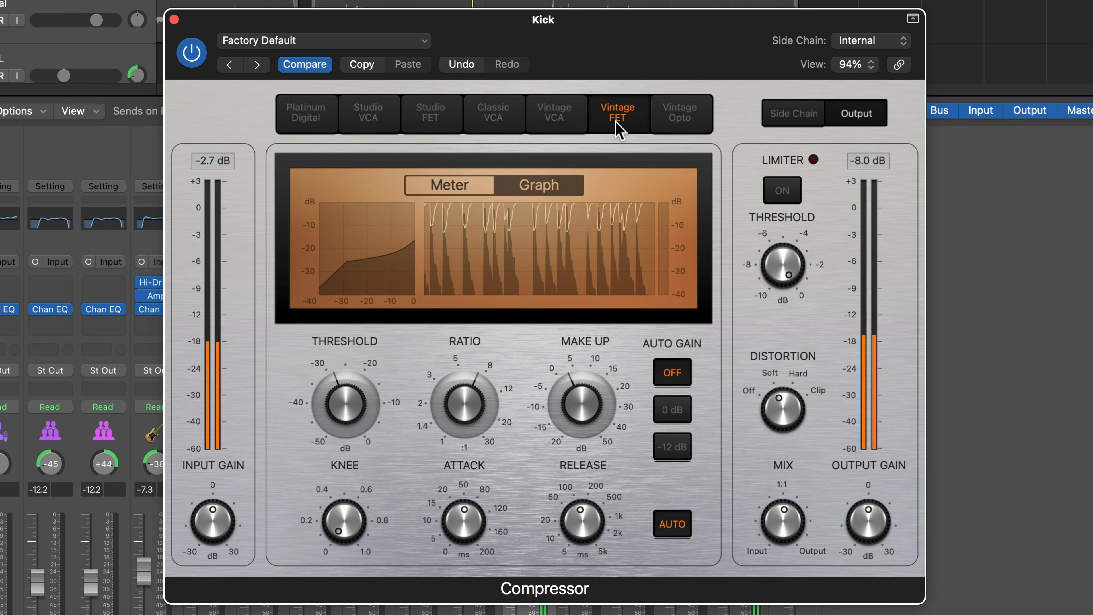
click(671, 120)
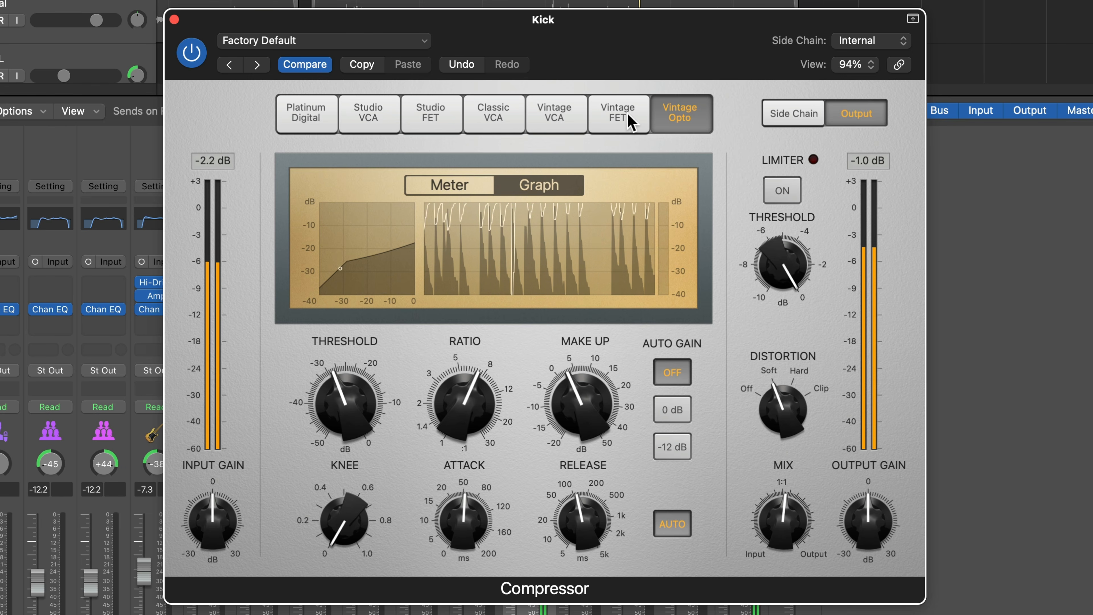
- Compare the Vintage FET, Studio FET and Platinum Digital circuits again and settle on Studio FET
click(628, 123)
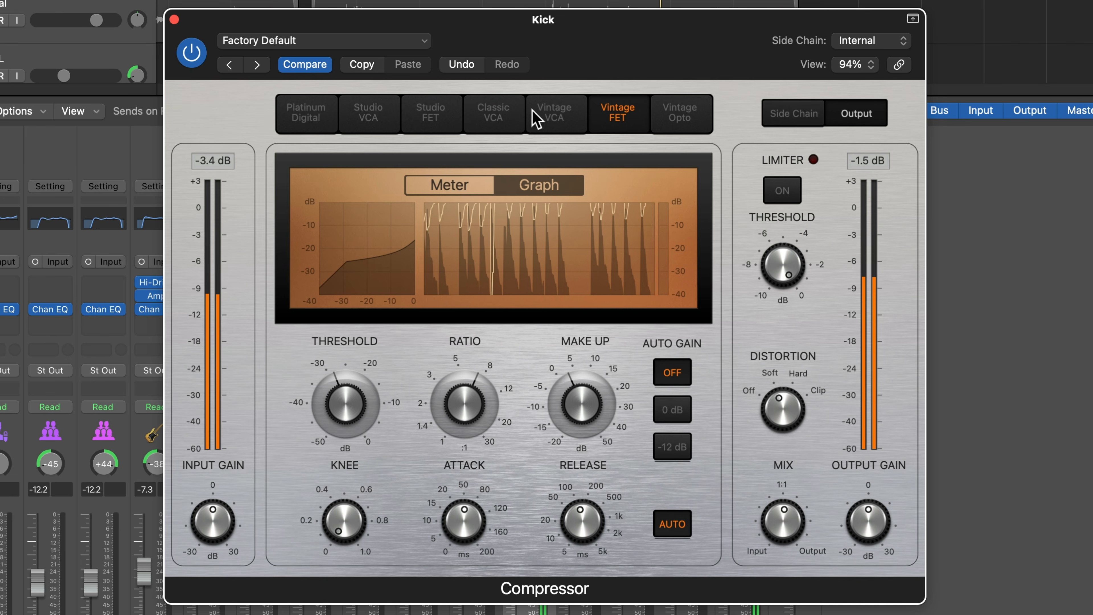
click(443, 115)
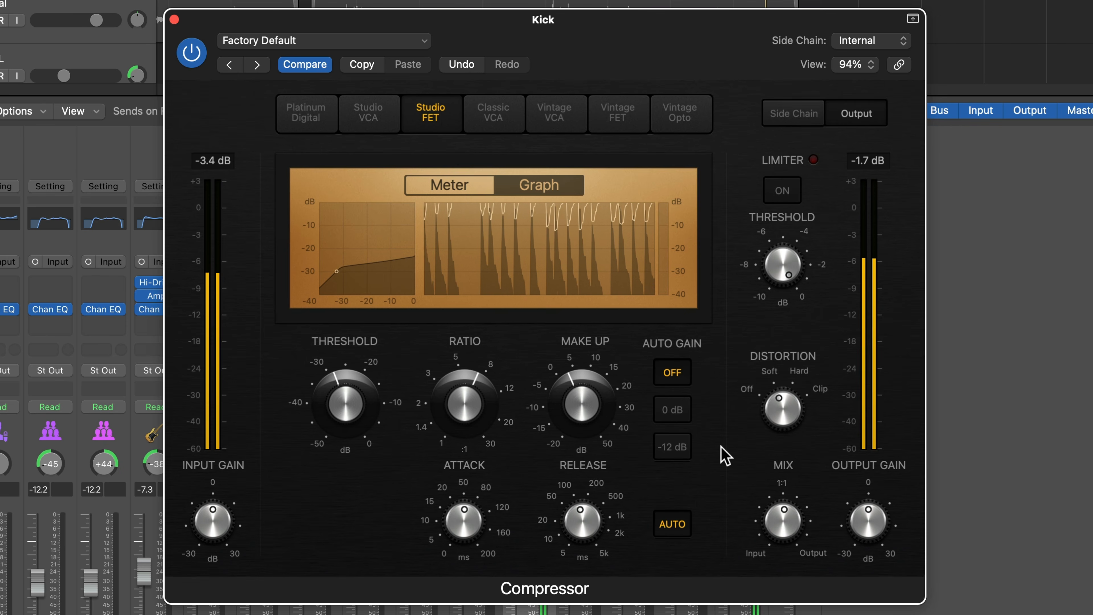
click(318, 121)
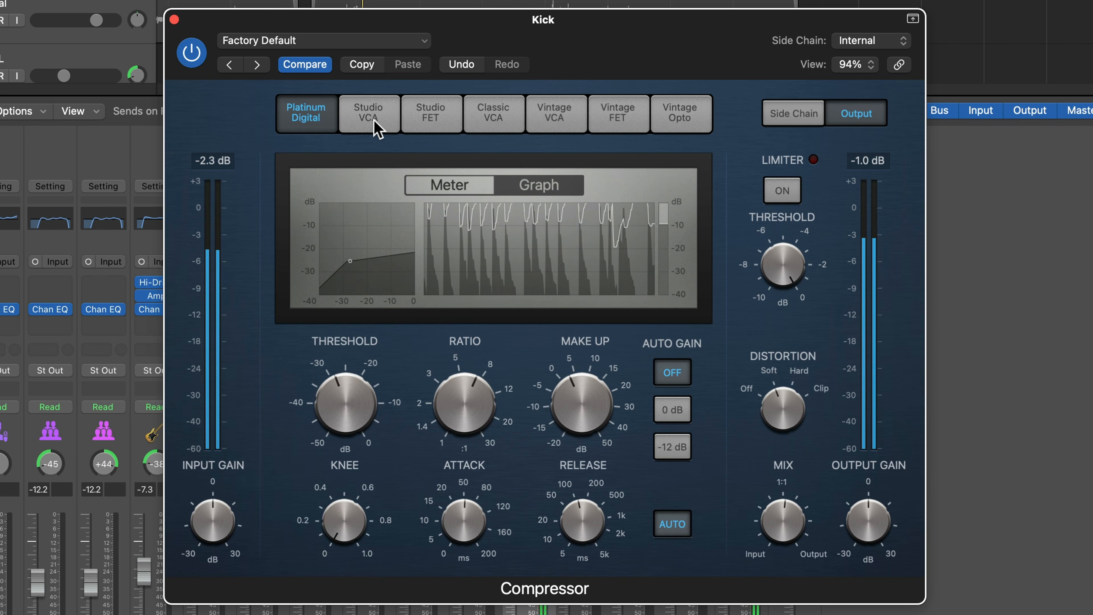
click(432, 125)
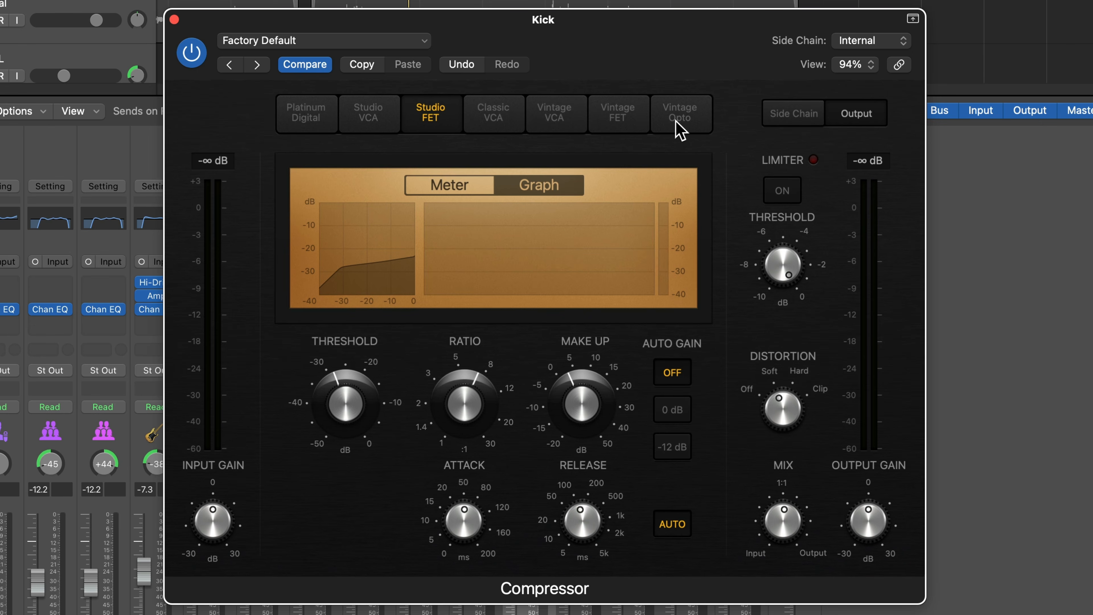
click(616, 135)
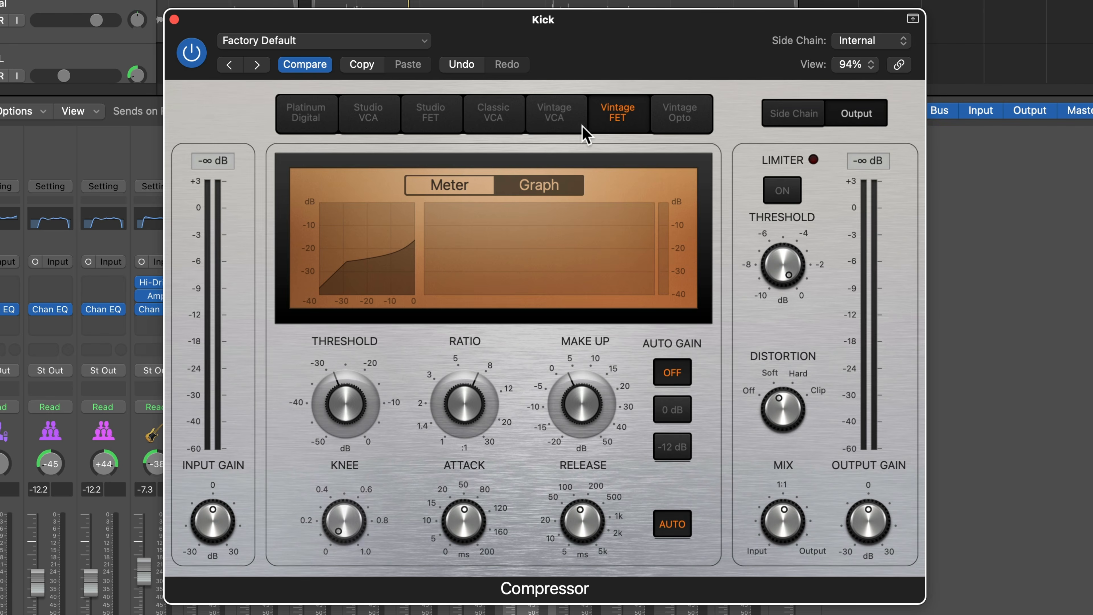
click(451, 134)
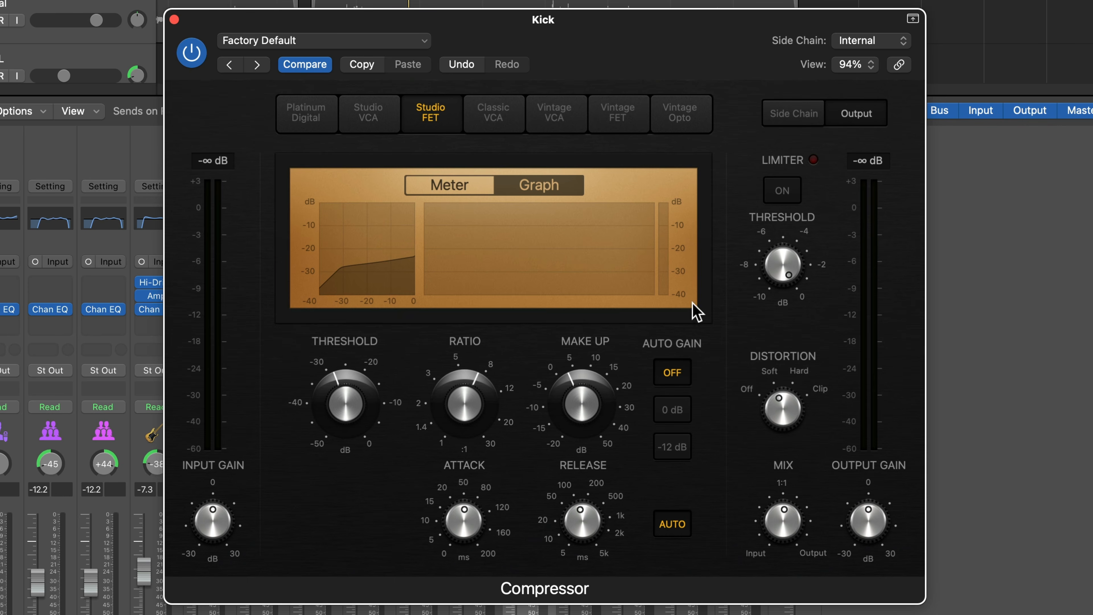
- Raise the mix slightly above 1:1, and play the kick with the other drums, bypassing the compressor for comparison
drag(783, 491, 780, 488)
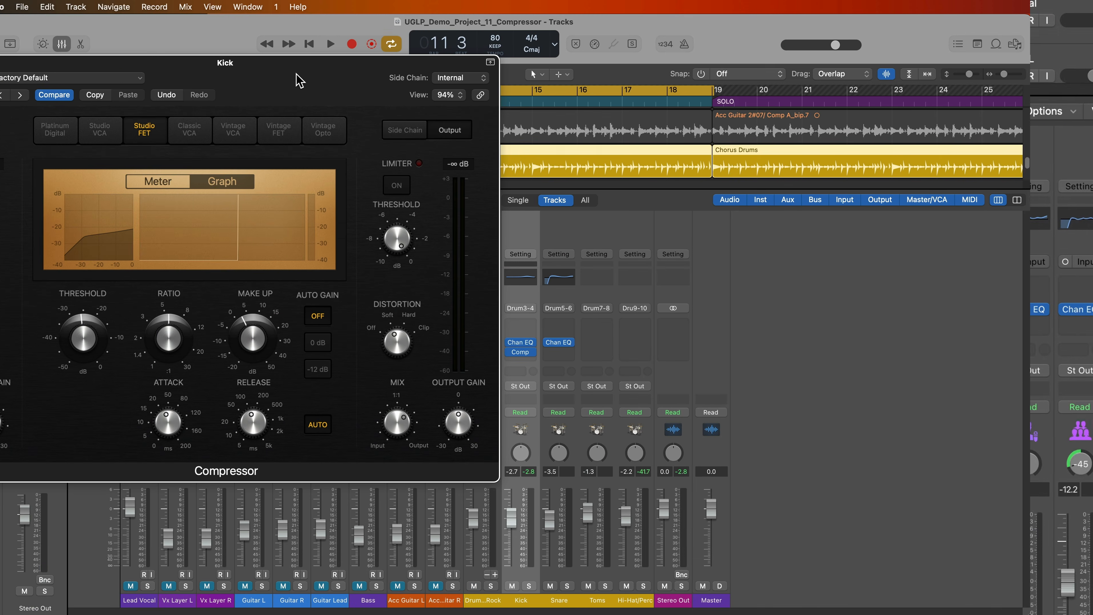
key(space)
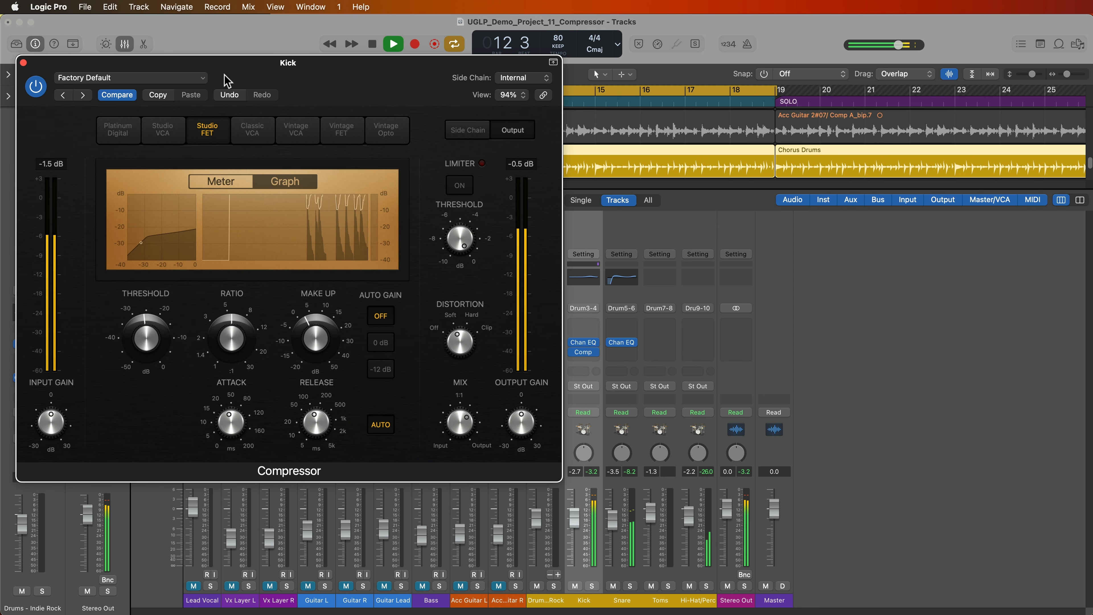
click(43, 91)
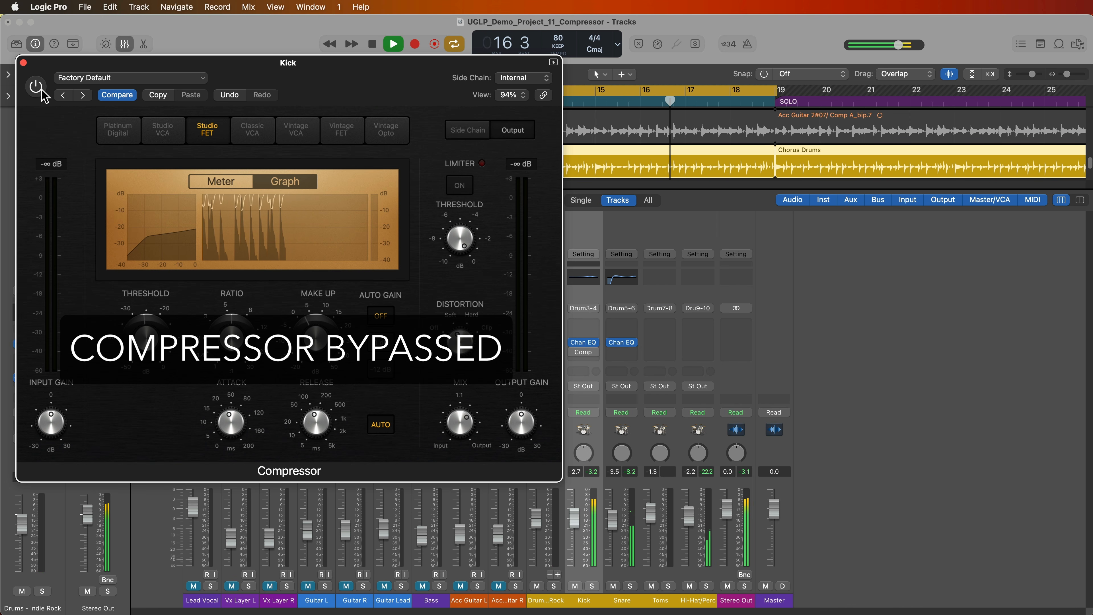
- Turn the kick's compressor back on and fine-tune its mix while the drums play
click(43, 92)
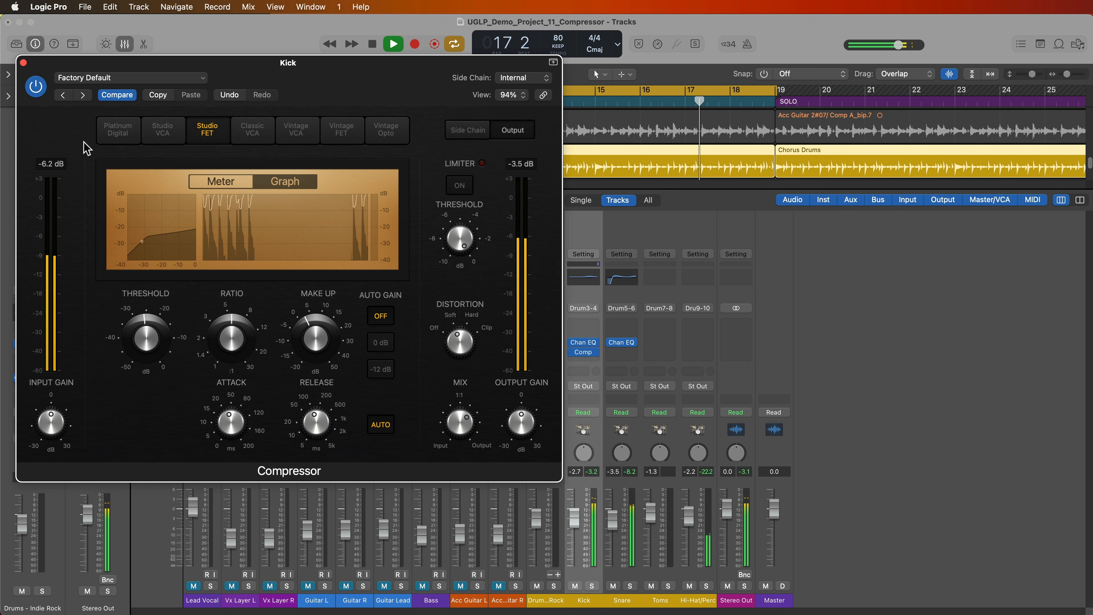
mouse_move(457, 421)
drag(459, 428, 453, 437)
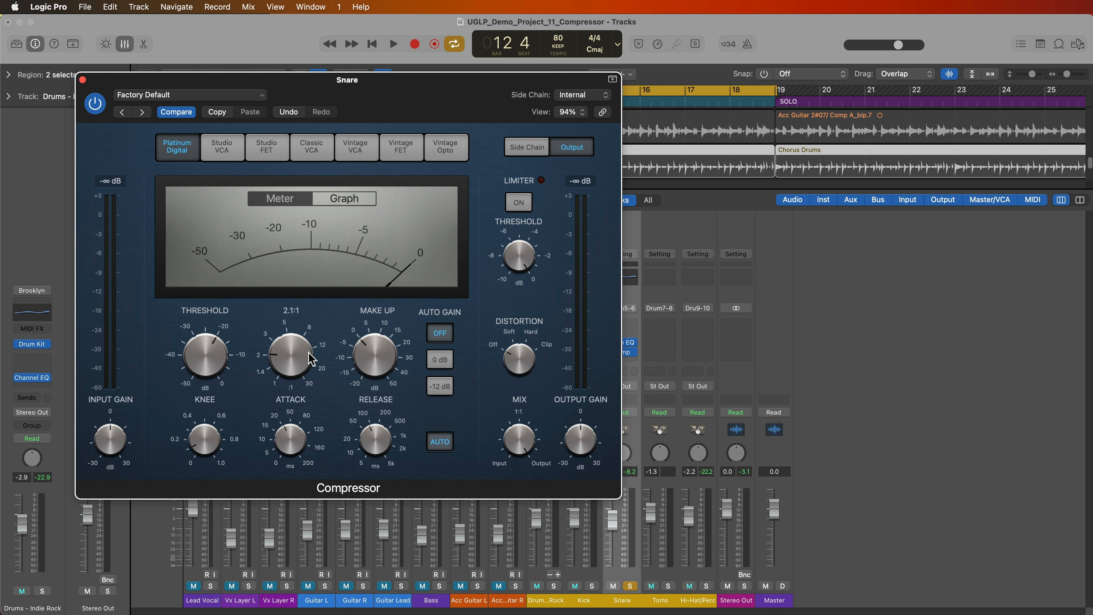
- While the snare plays, show its compression graph, raise the ratio above 5:1, lower the threshold to about -30 dB and set the attack to 44 ms
key(space)
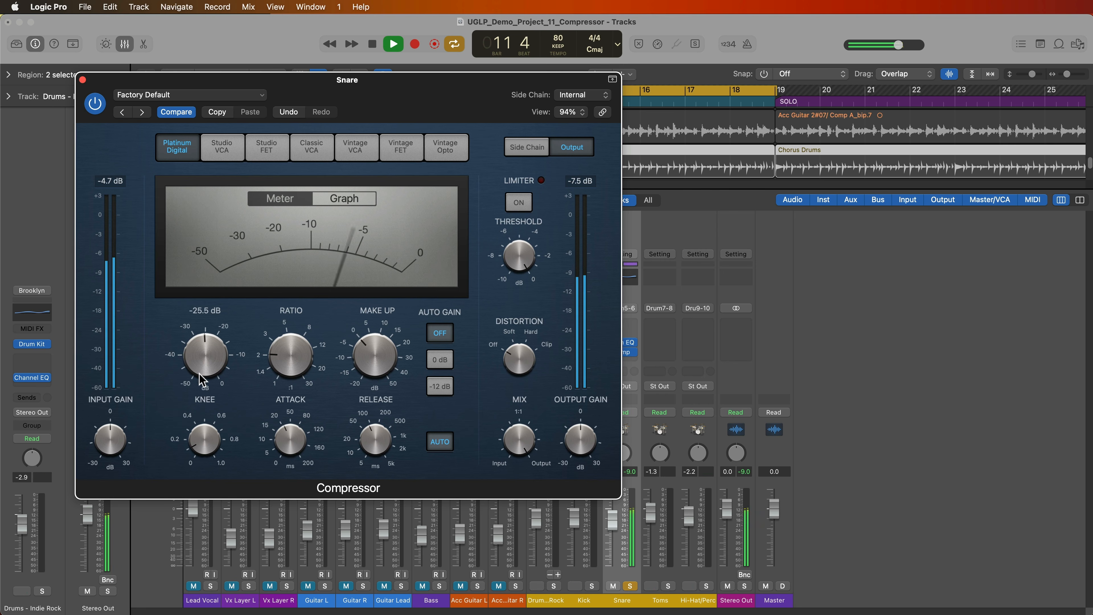
click(347, 201)
scroll(297, 322, up, 5)
drag(295, 318, 302, 295)
drag(203, 349, 213, 373)
scroll(283, 431, up, 5)
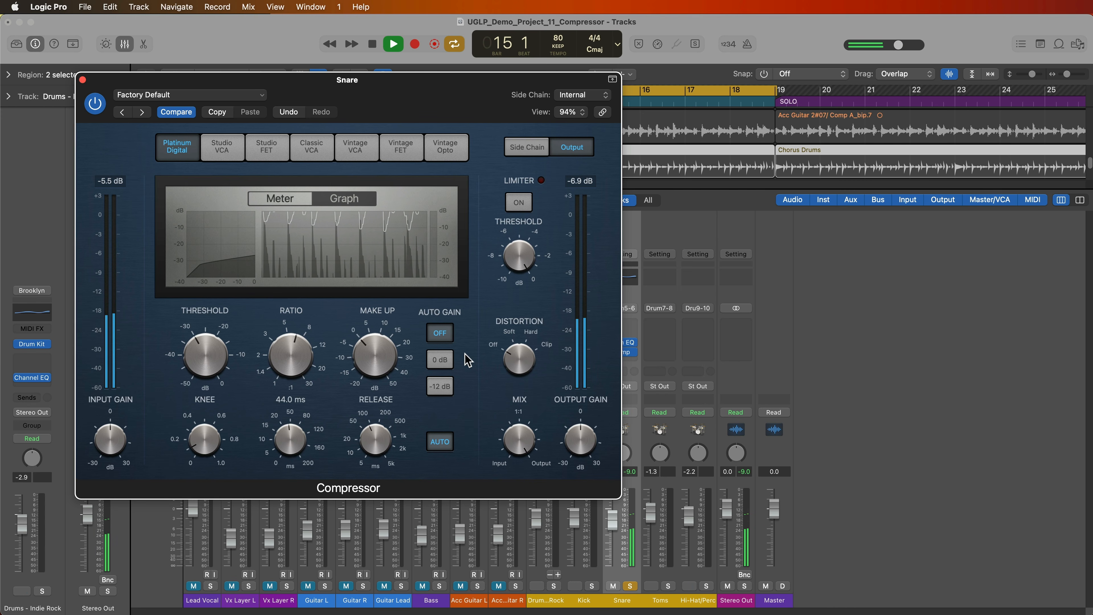
- Compare the snare with its compressor bypassed and active, fine-tune the attack, and stop playback
click(94, 104)
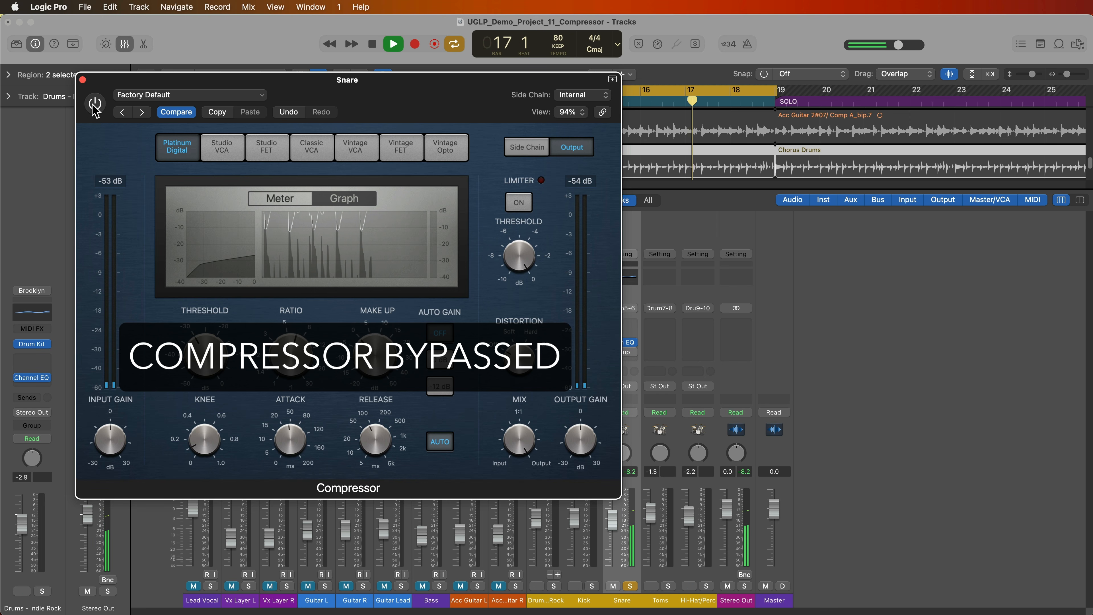
click(95, 105)
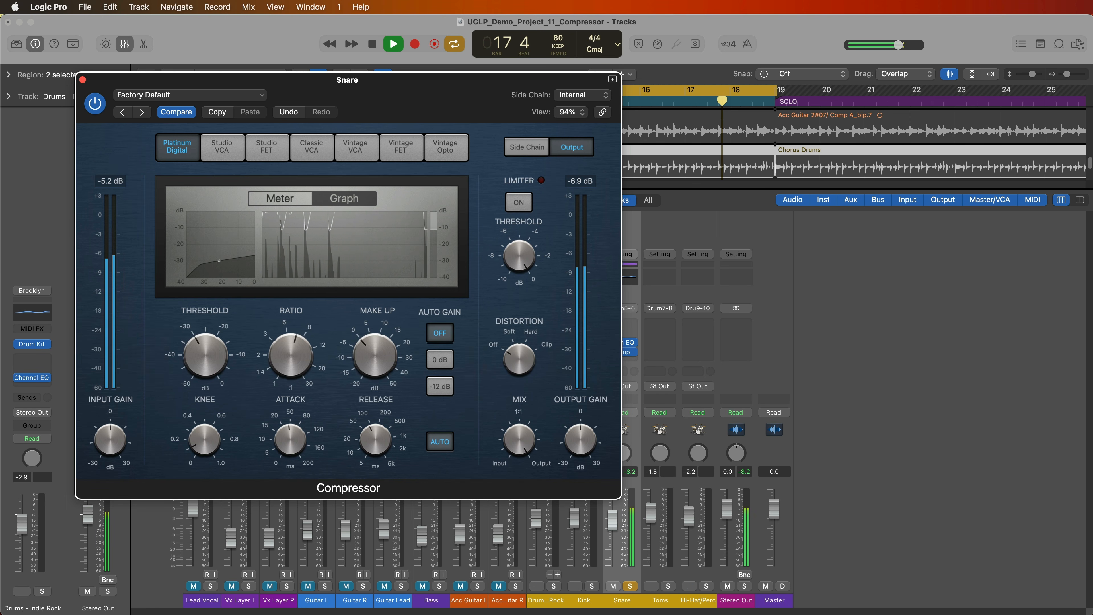
drag(288, 433, 291, 426)
key(space)
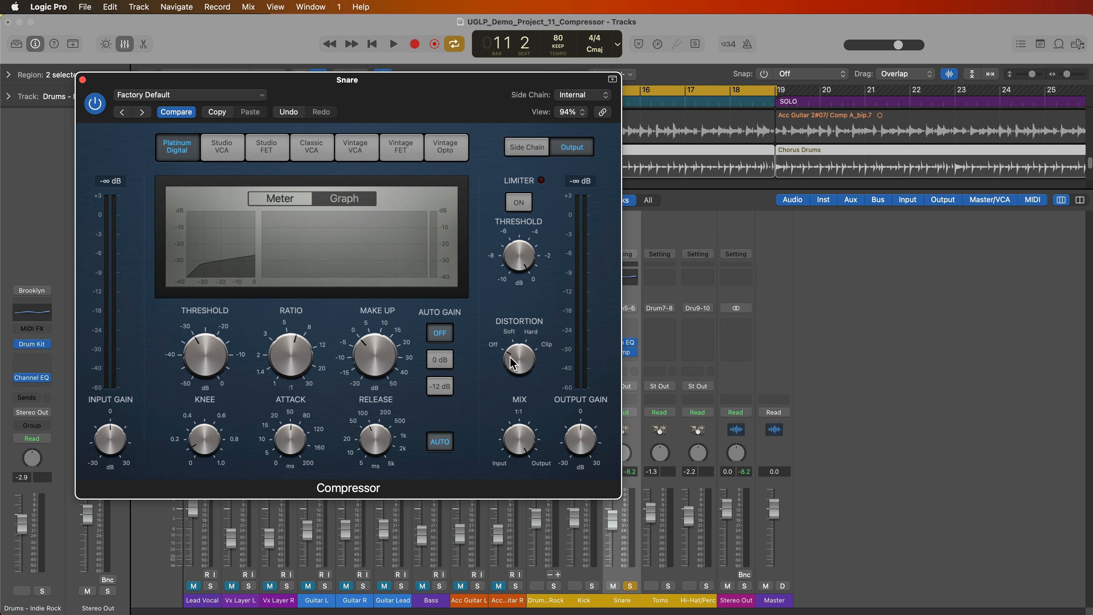
- Set the snare compressor's distortion to Soft, blend the mix to about 60.5%, and play the result
mouse_move(520, 459)
mouse_move(519, 484)
mouse_down()
mouse_move(521, 455)
mouse_move(514, 489)
mouse_up()
key(space)
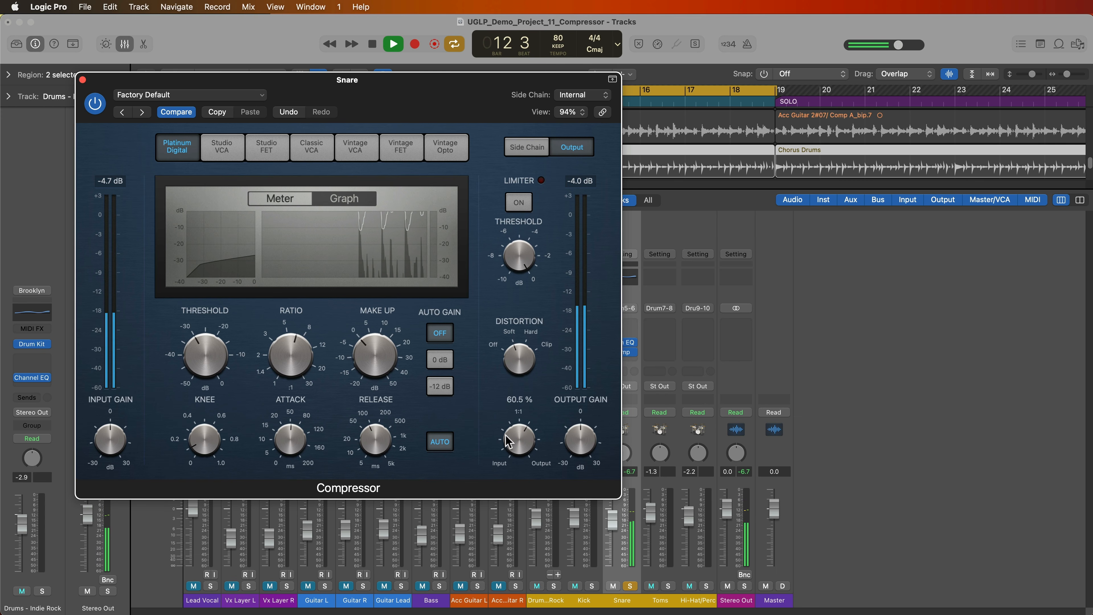
- Audition the snare through the Studio VCA, Studio FET, Classic VCA, Vintage VCA, Vintage FET and Vintage Opto circuit types
click(239, 154)
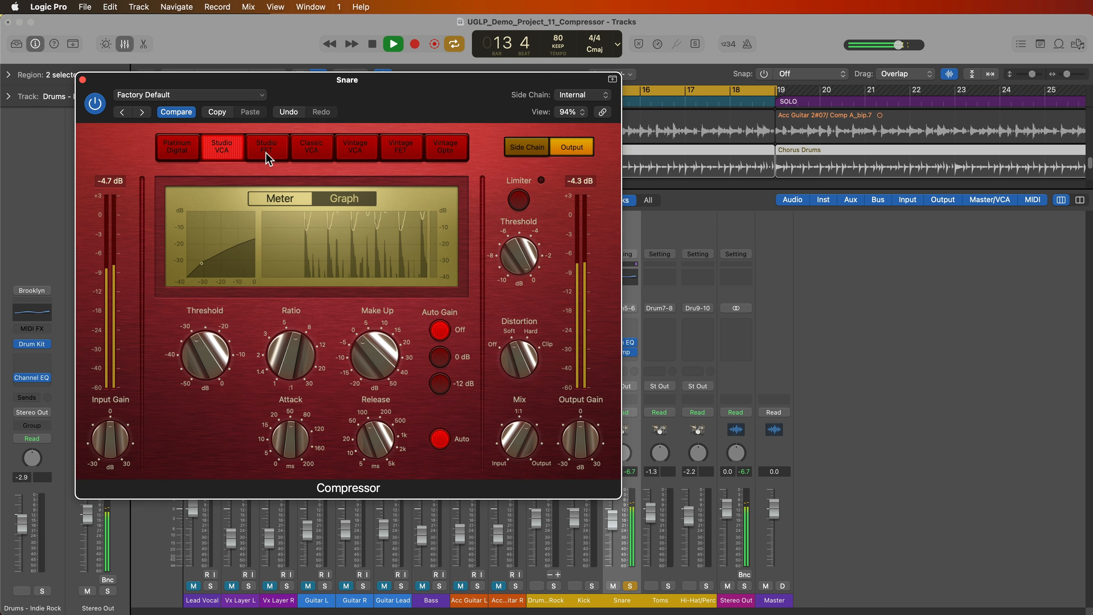
click(267, 153)
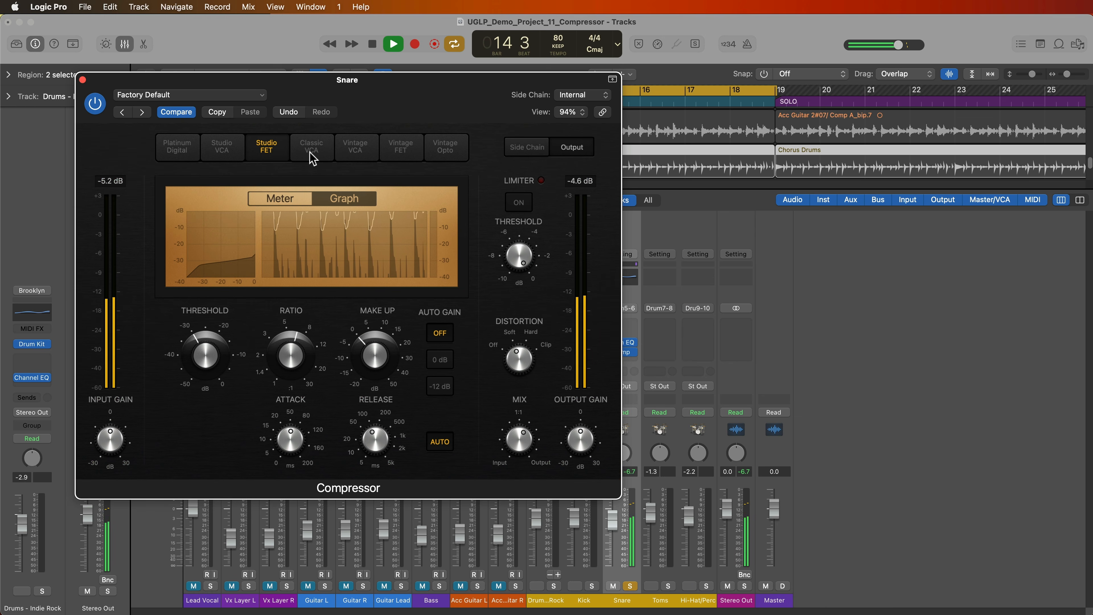
click(312, 157)
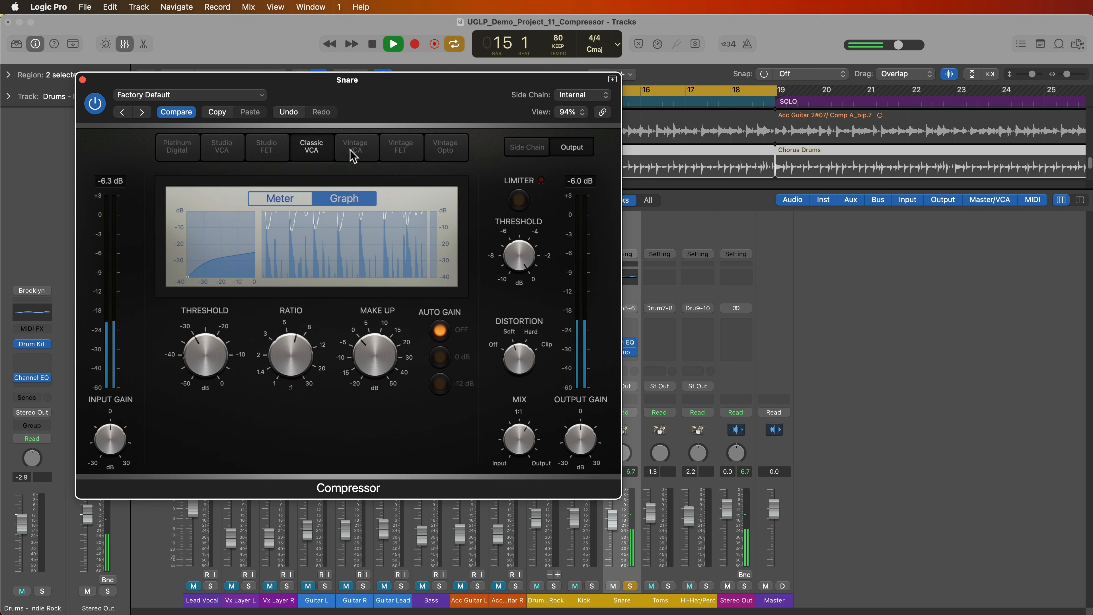
click(352, 154)
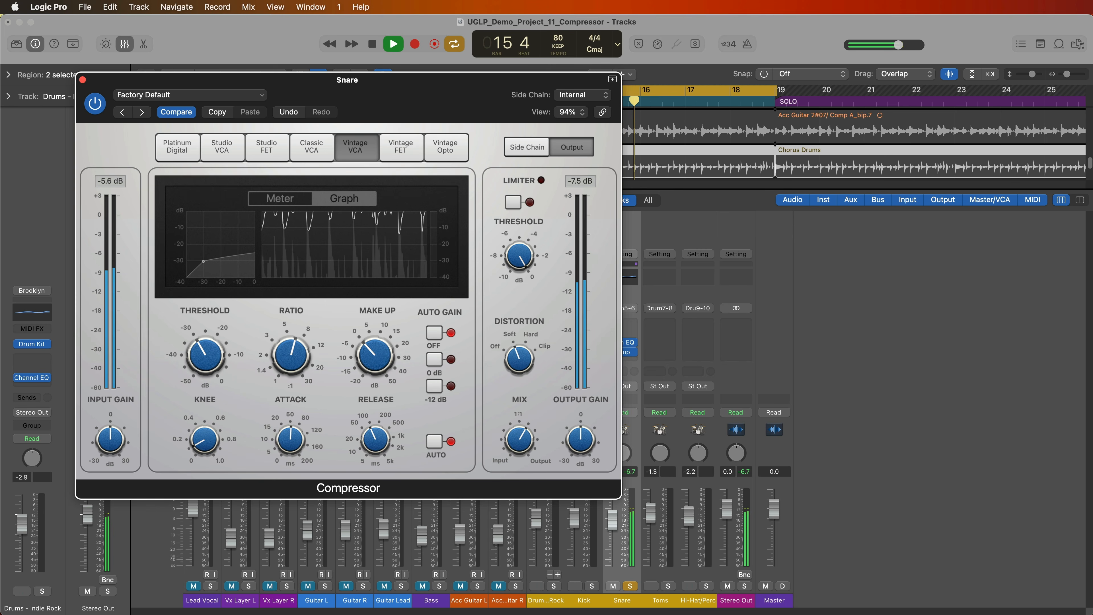
click(400, 148)
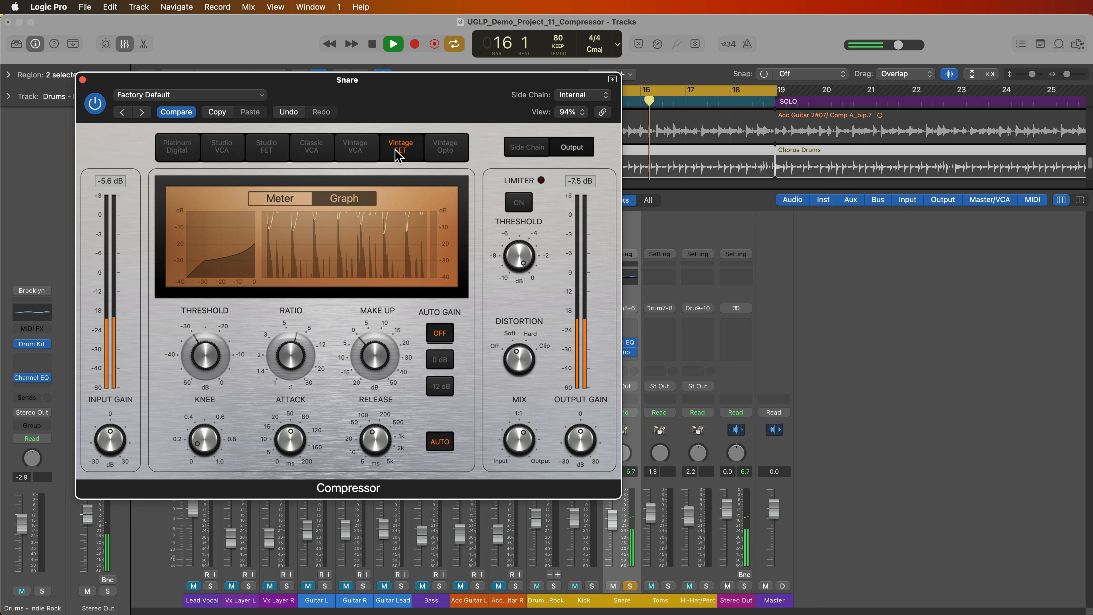
click(447, 152)
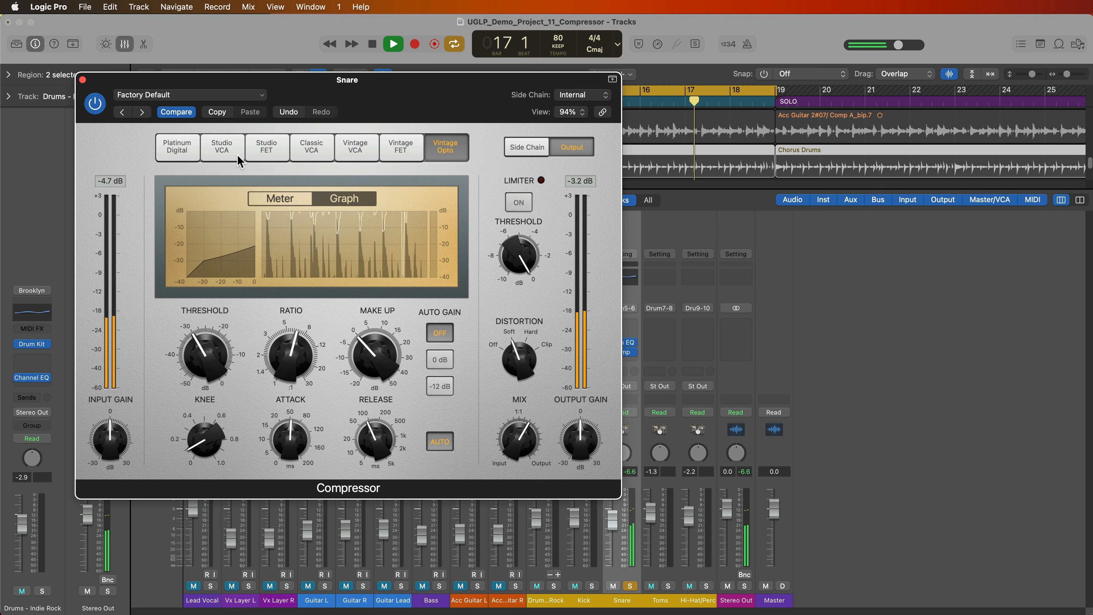
- Compare Studio FET with Platinum Digital on the snare, keep Platinum Digital, and stop playback
click(266, 154)
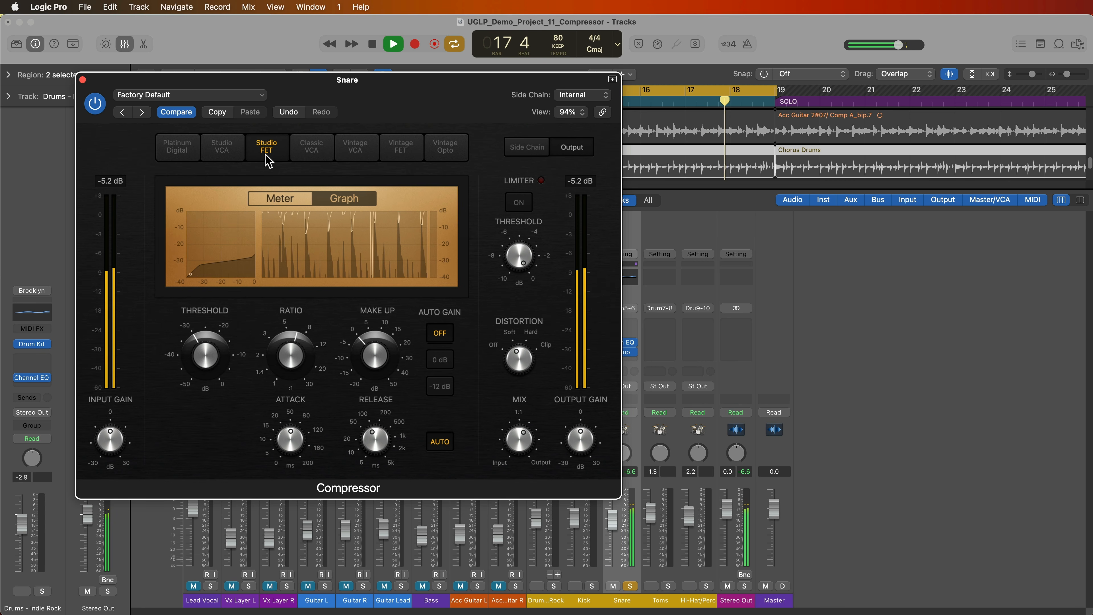
click(188, 152)
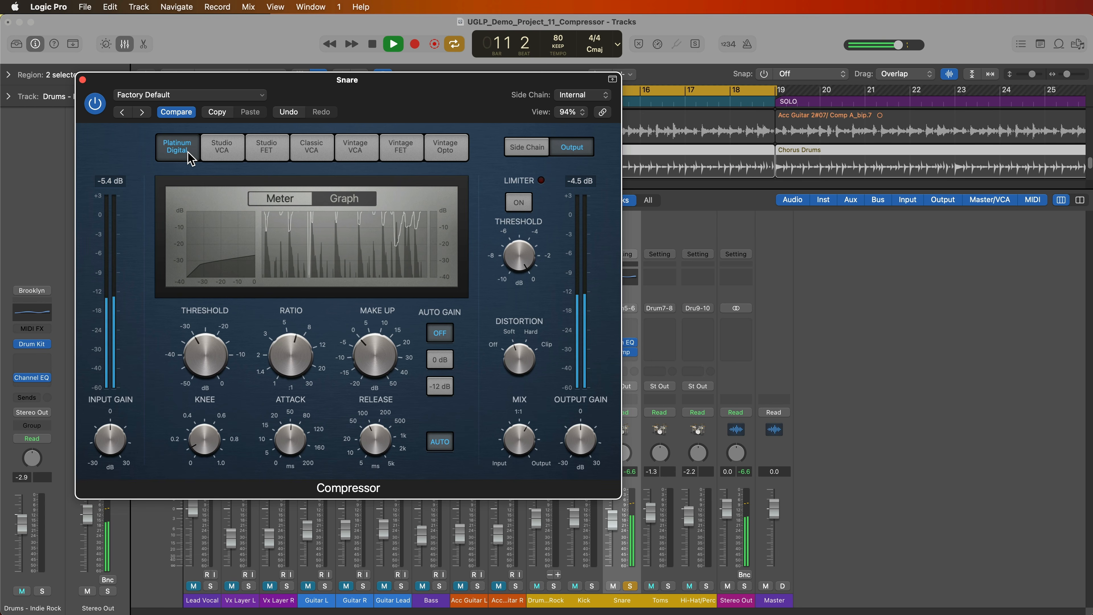
key(space)
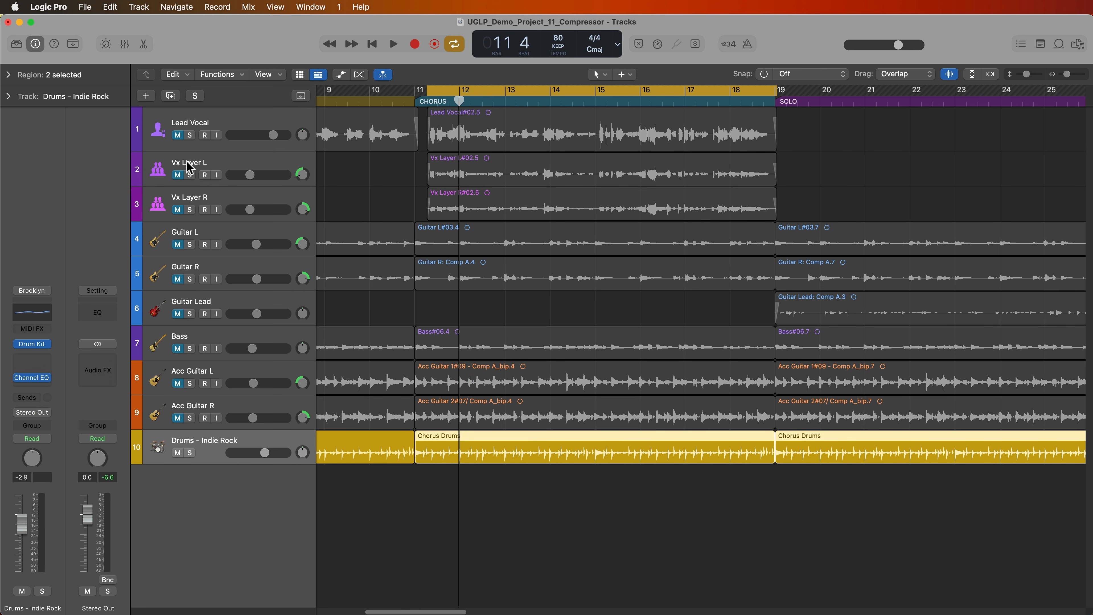
- Unmute all tracks from Lead Vocal to Acc Guitar R, deselect the regions and increase the track height
drag(177, 134, 181, 419)
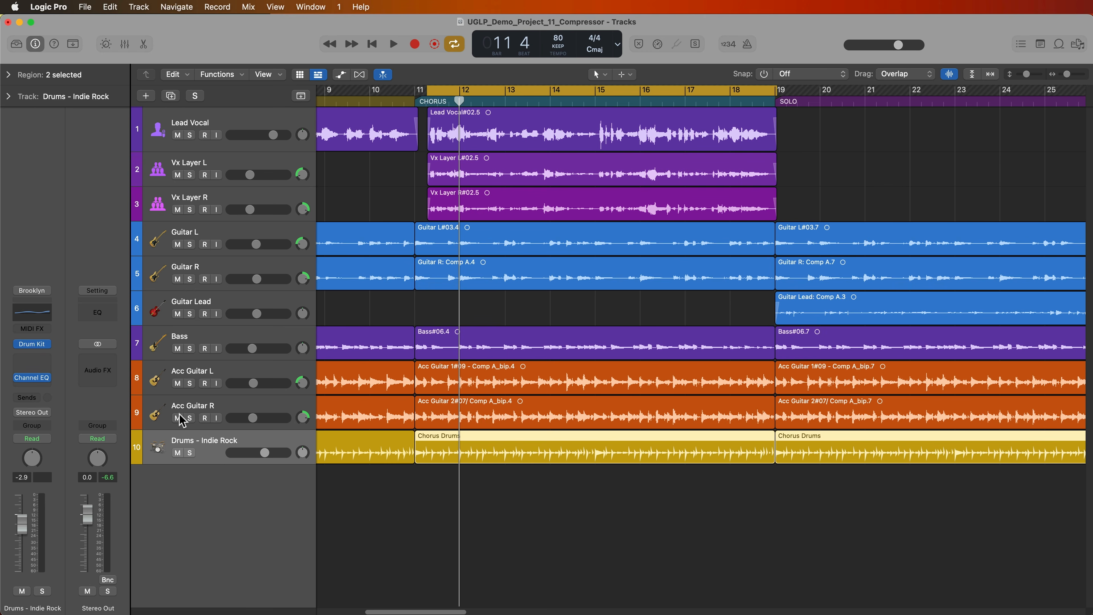
click(507, 525)
key(super+Down)
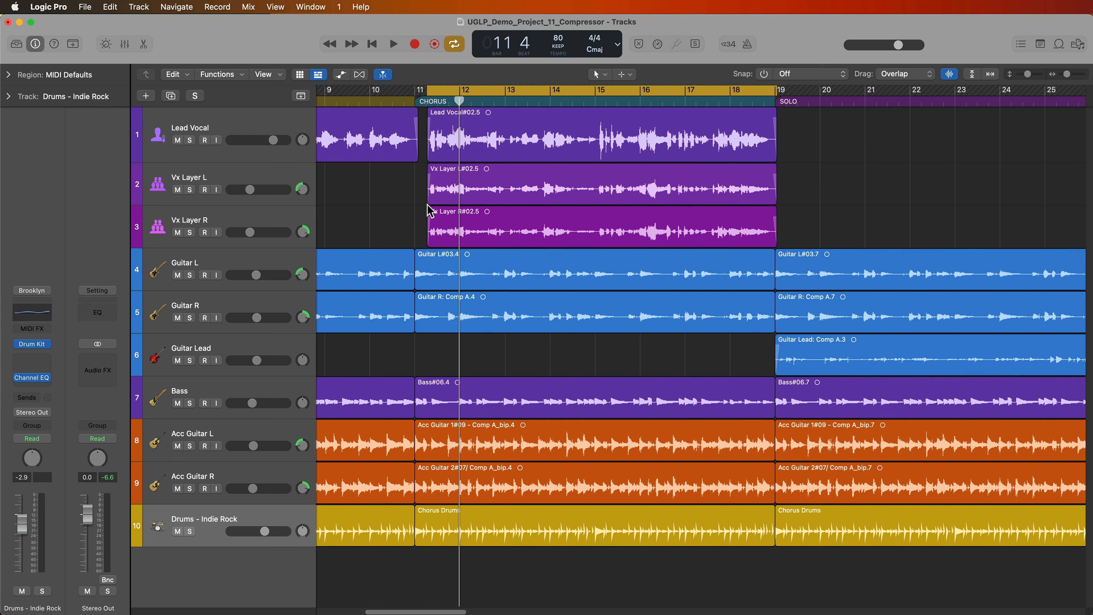
- Insert a mono Compressor after the Channel EQ on the Lead Vocal track
click(278, 119)
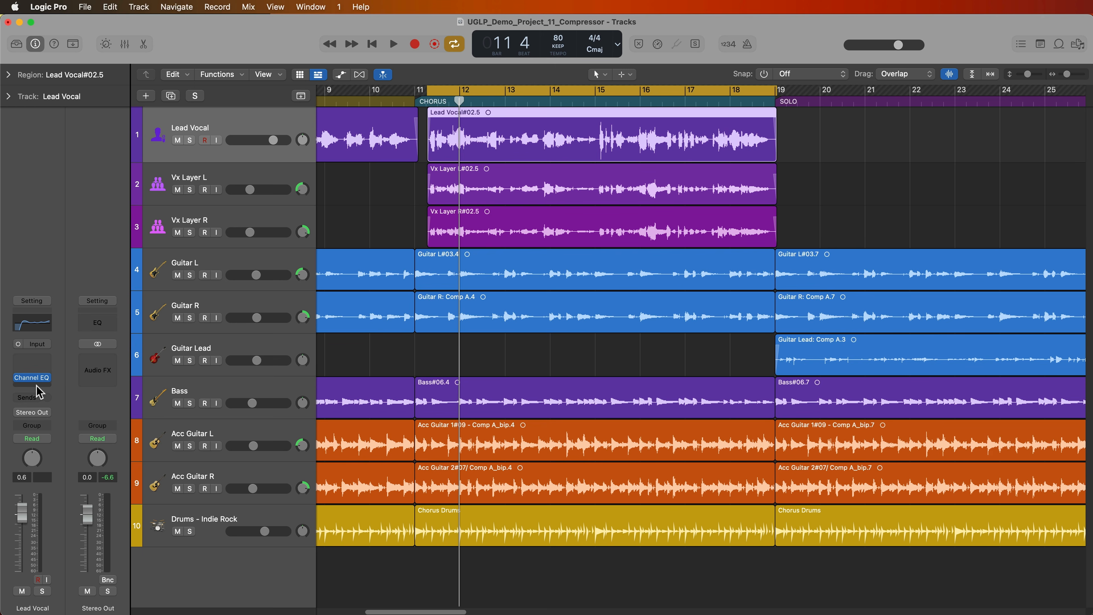
click(46, 387)
mouse_move(56, 415)
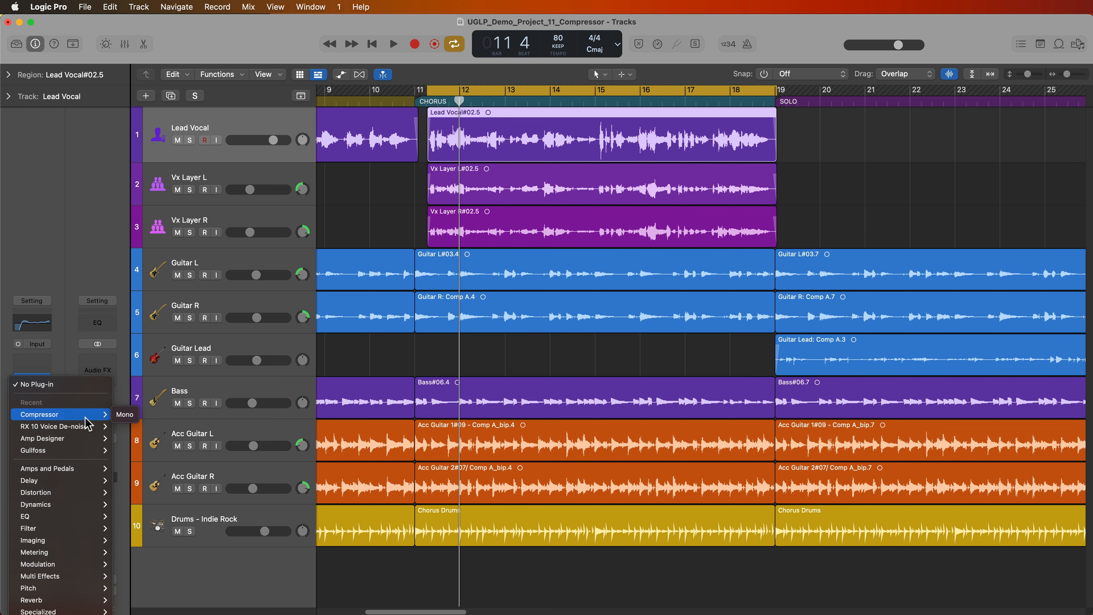
click(124, 420)
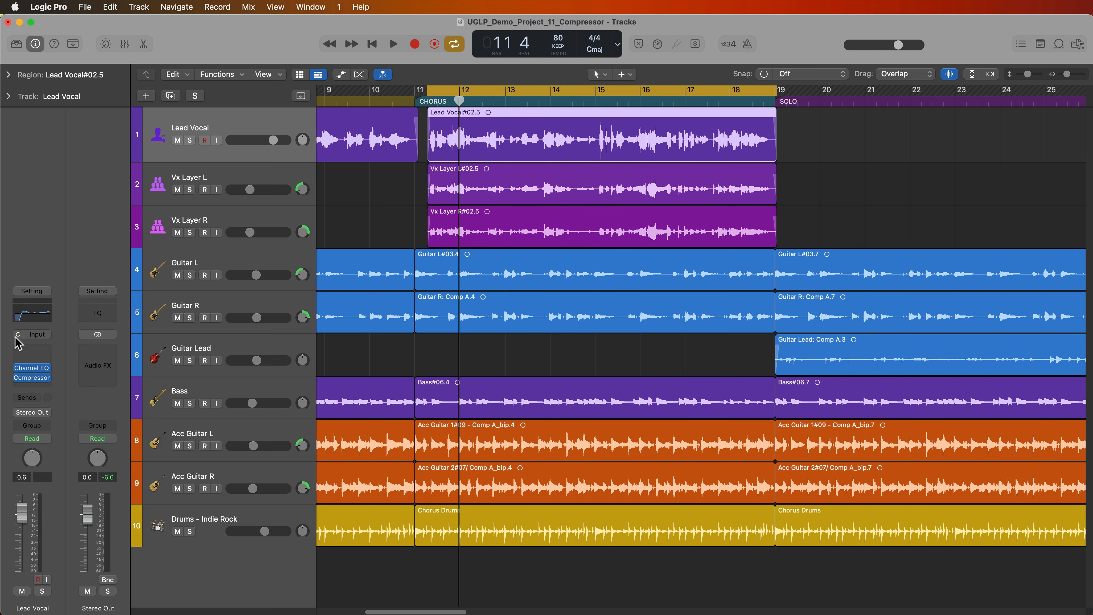
- Open the Lead Vocal's Compressor and review the Channel EQ curve that feeds it
click(38, 378)
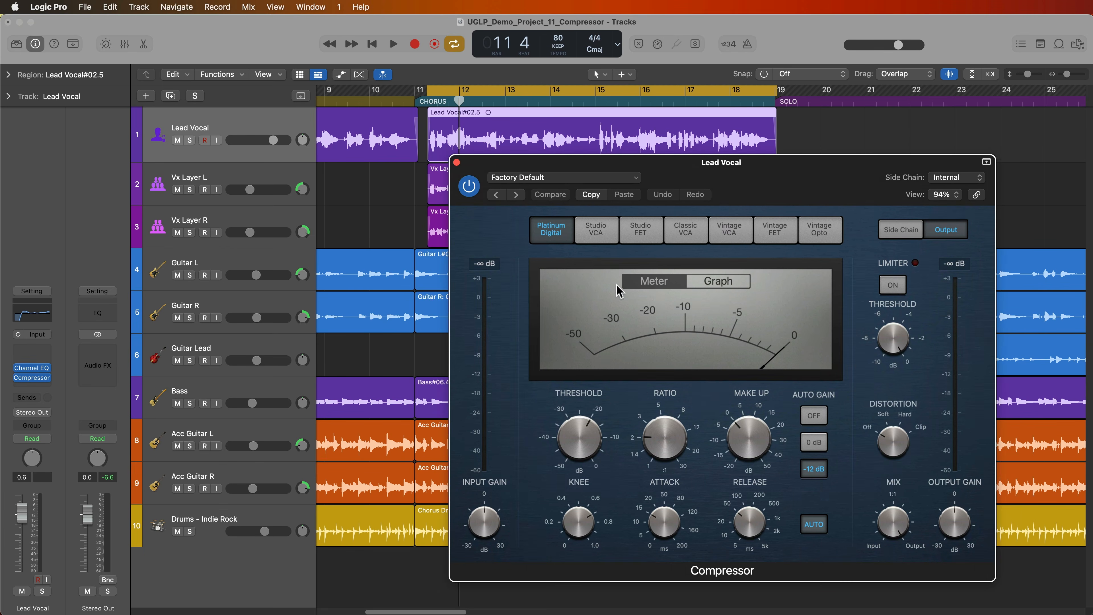
drag(677, 173, 692, 168)
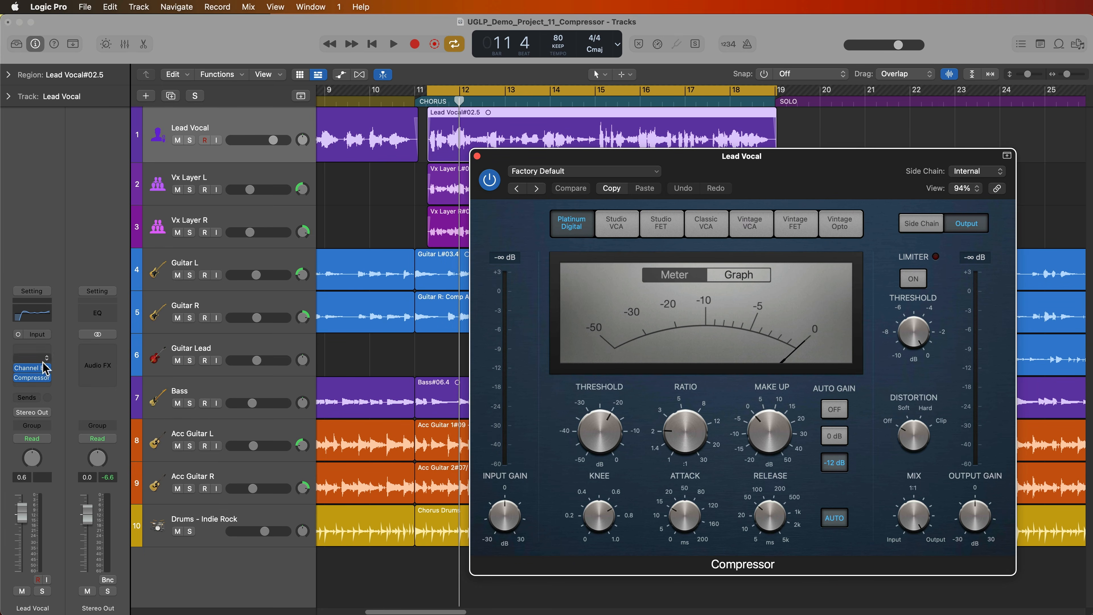
click(34, 368)
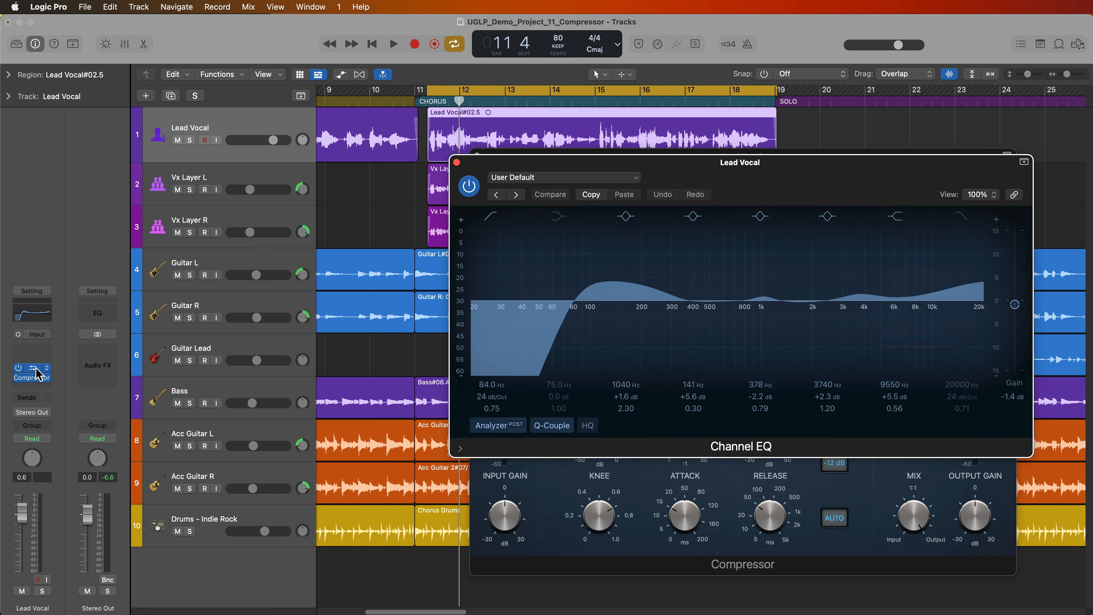
click(38, 374)
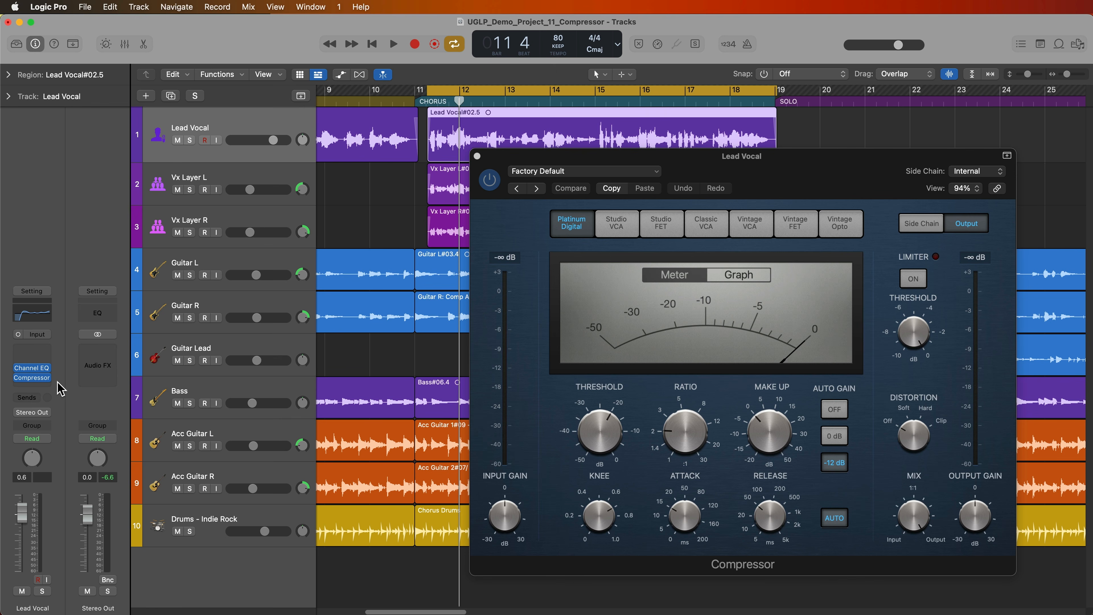
- Switch the vocal compressor to Vintage Opto, turn Auto Gain off and display the graph
click(841, 233)
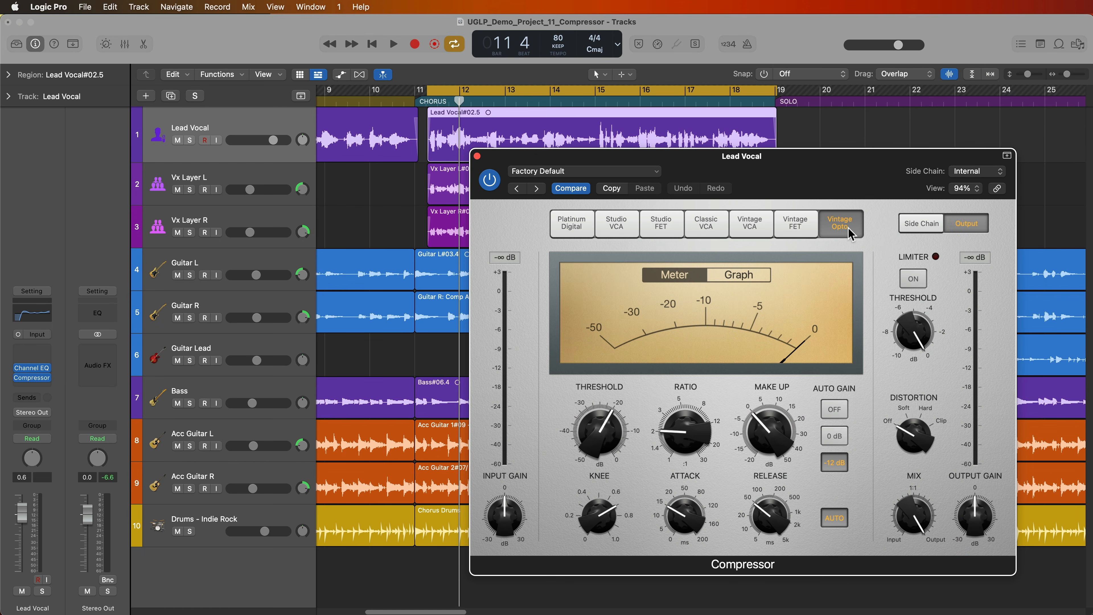
drag(826, 169, 823, 165)
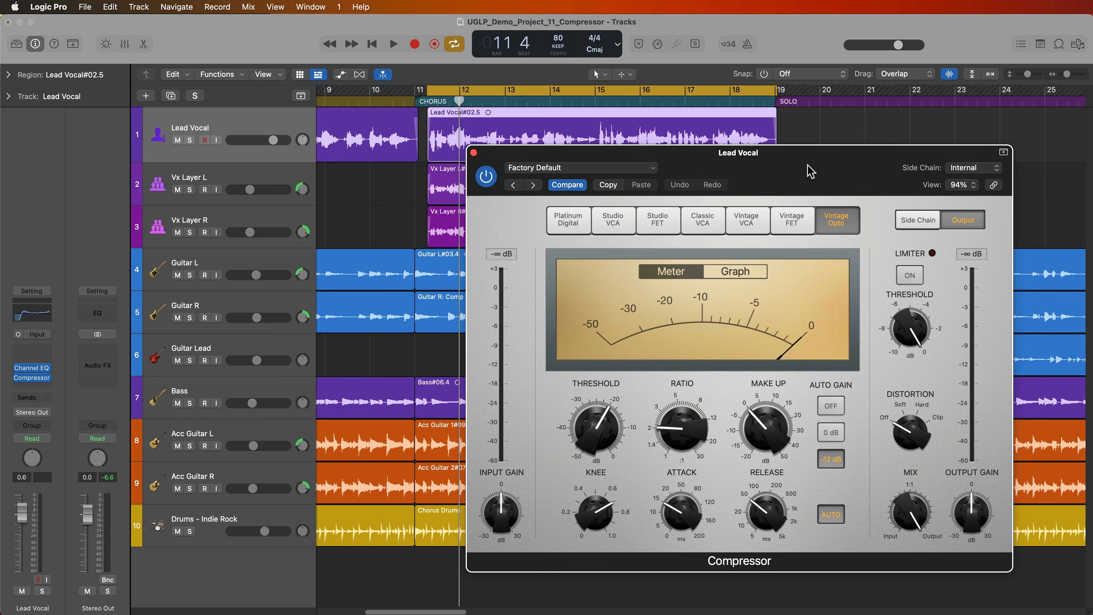
click(831, 408)
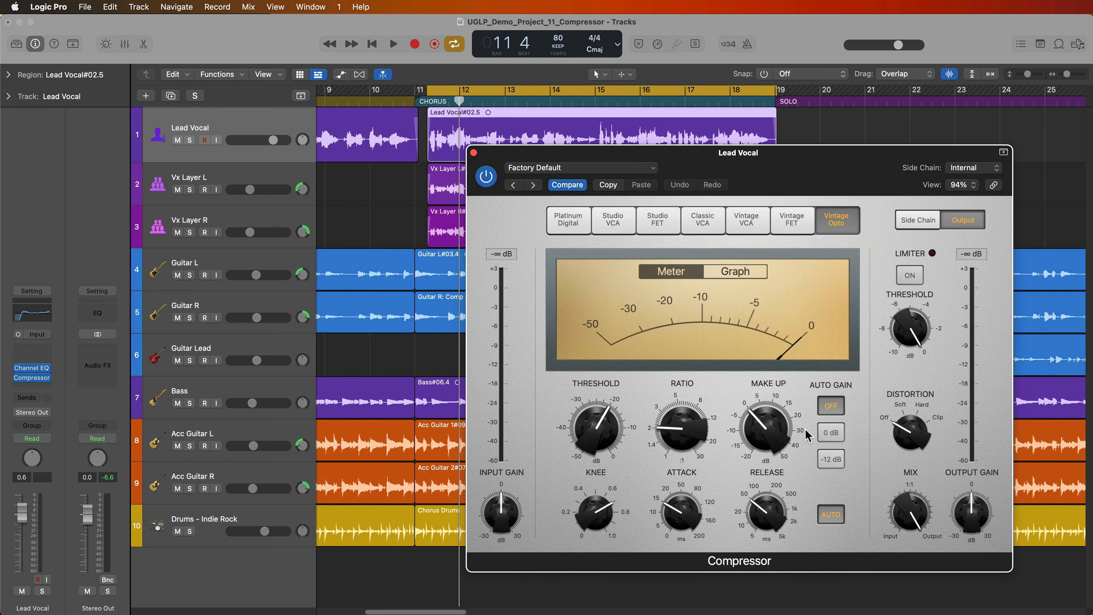
click(747, 274)
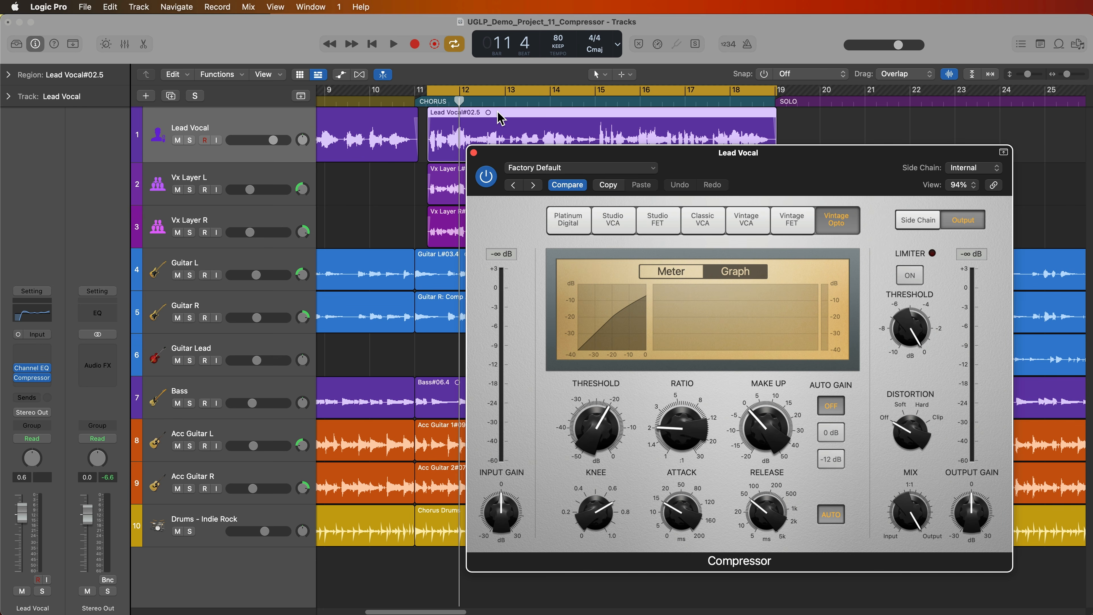
- Solo the Lead Vocal and, while it plays, raise the ratio above 5:1 and set the threshold to -25.5 dB
key(ctrl+s)
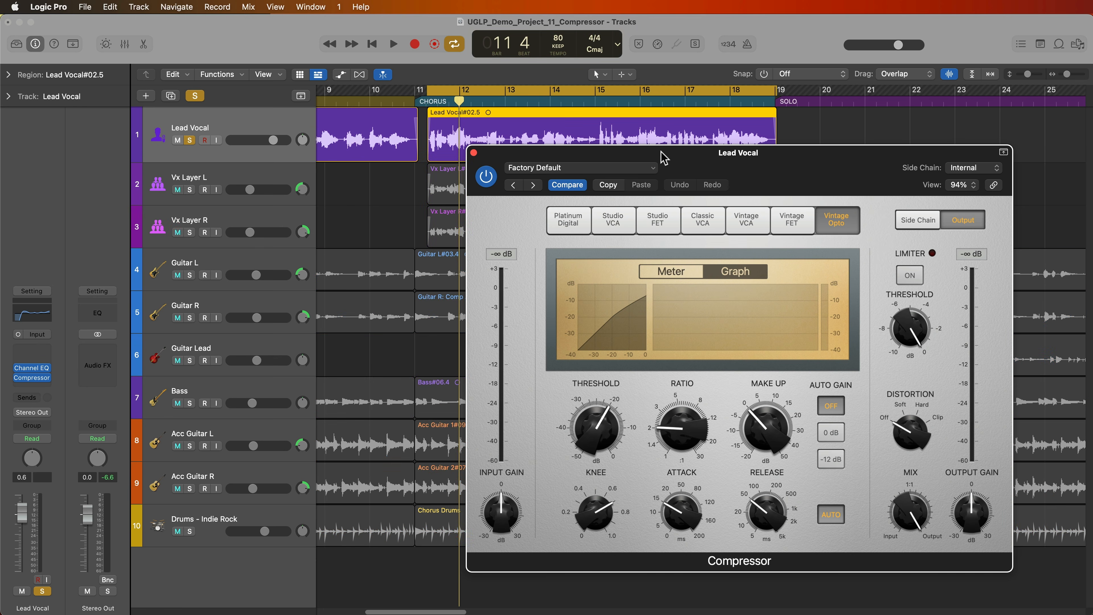
mouse_move(673, 439)
key(space)
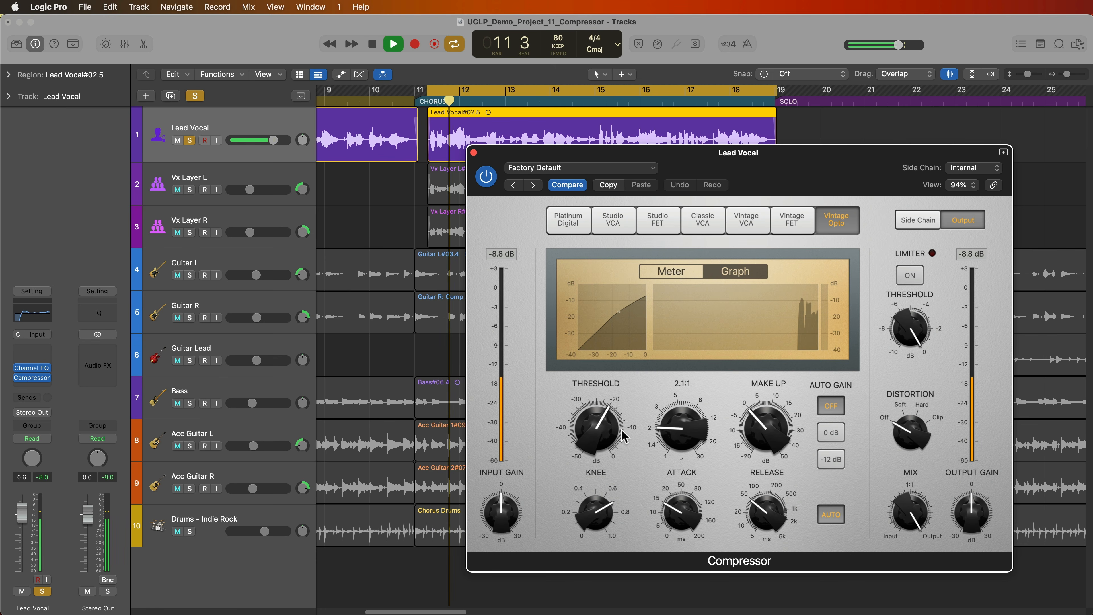
drag(676, 432, 696, 383)
drag(623, 430, 609, 437)
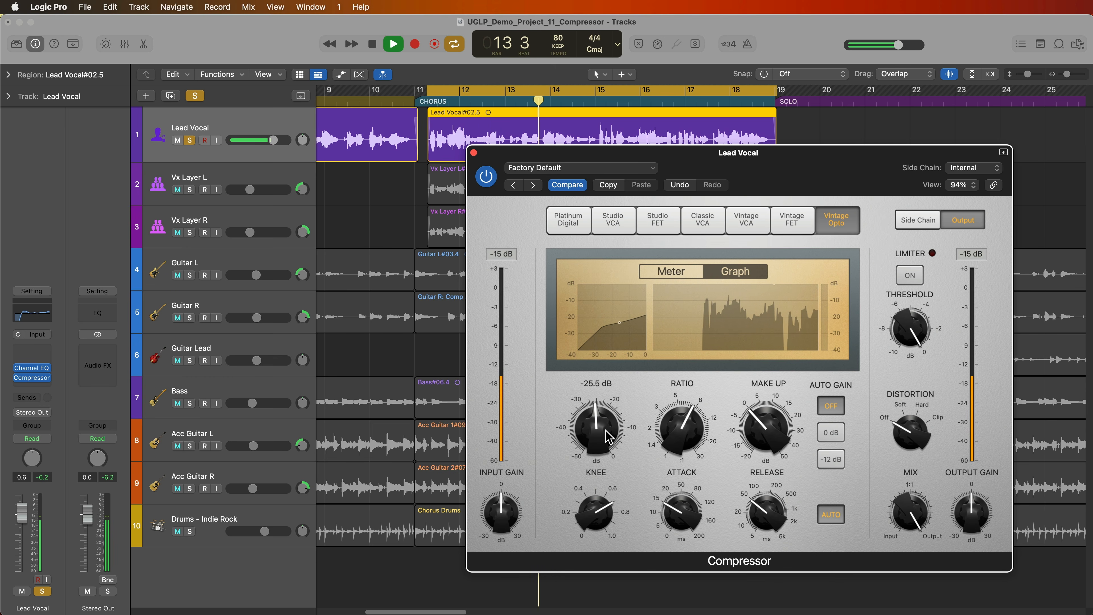
- Stop playback and raise the vocal compressor's threshold to 0 dB
key(space)
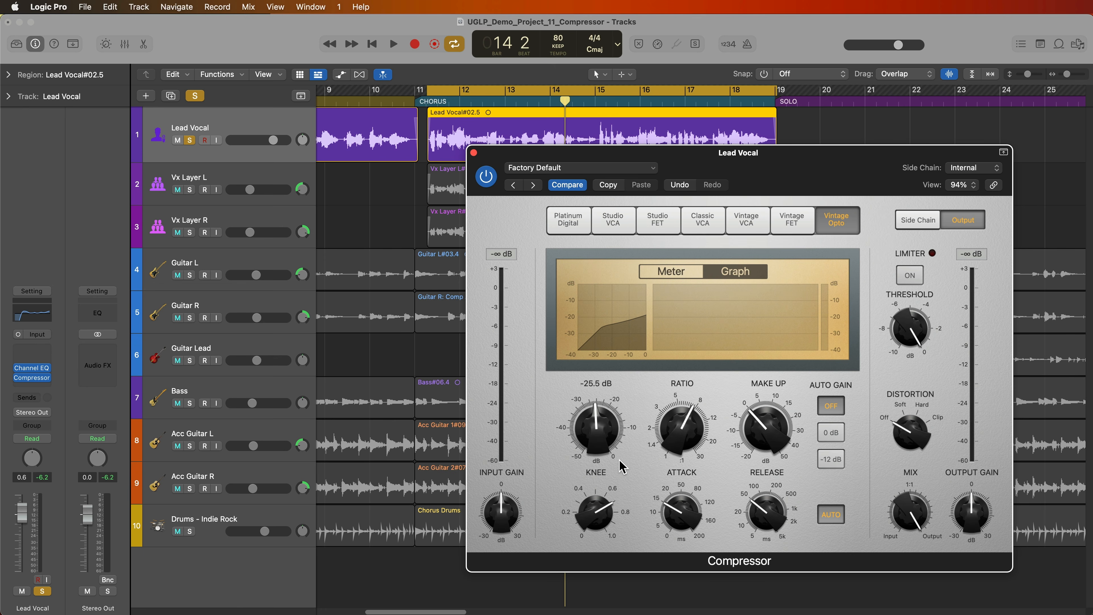
drag(621, 466, 624, 364)
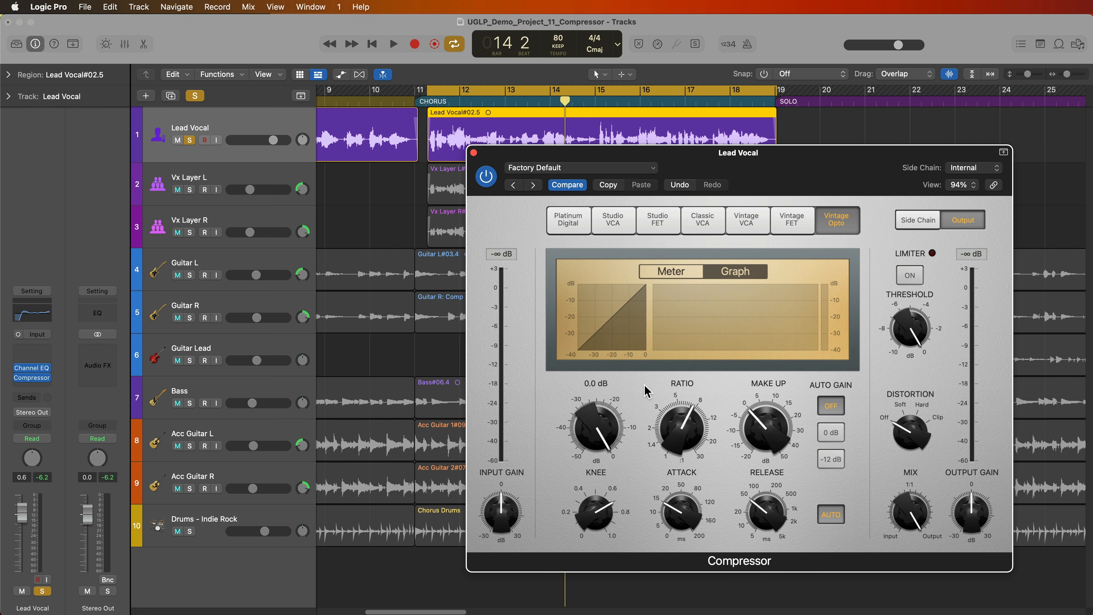
- Set the vocal compressor's ratio to 1.0:1 and raise its input gain
drag(687, 437, 686, 465)
drag(509, 533, 502, 513)
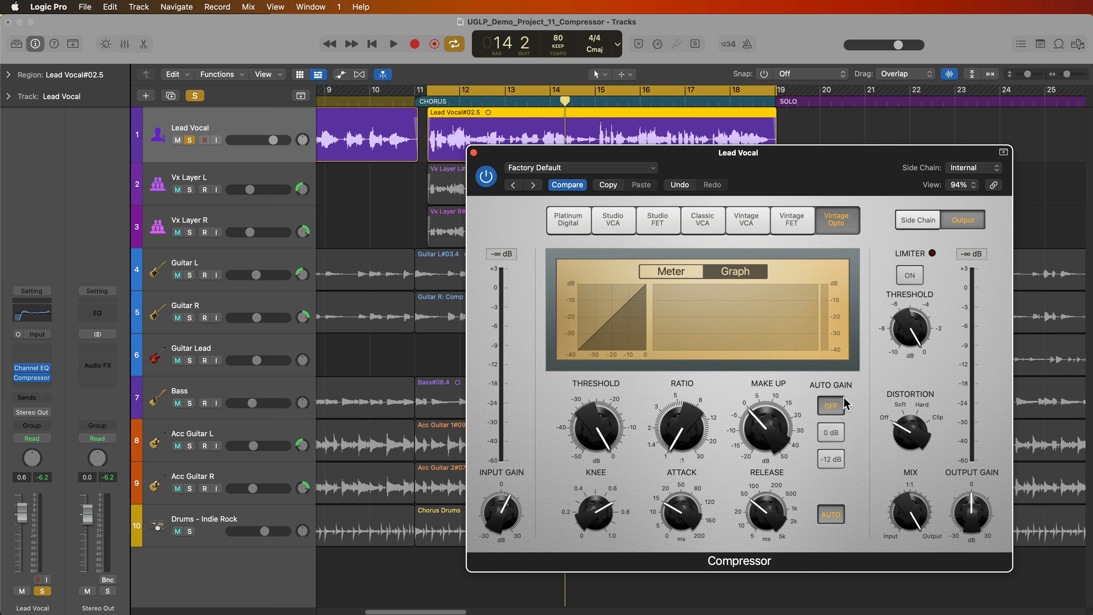
mouse_move(593, 417)
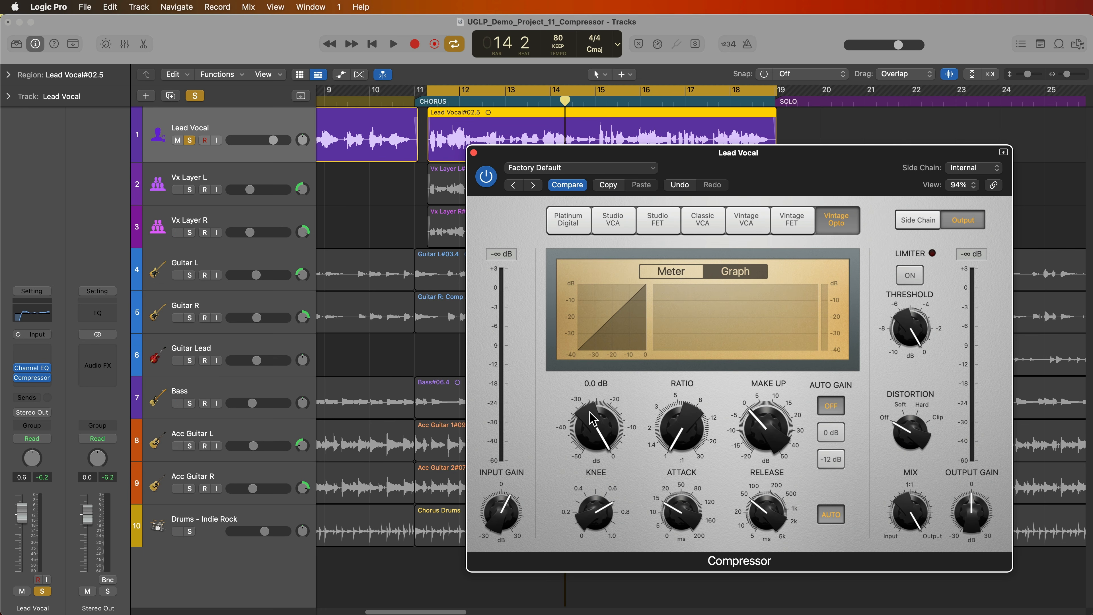
mouse_move(593, 418)
mouse_down()
mouse_move(592, 436)
mouse_move(585, 415)
mouse_up()
drag(683, 430, 676, 455)
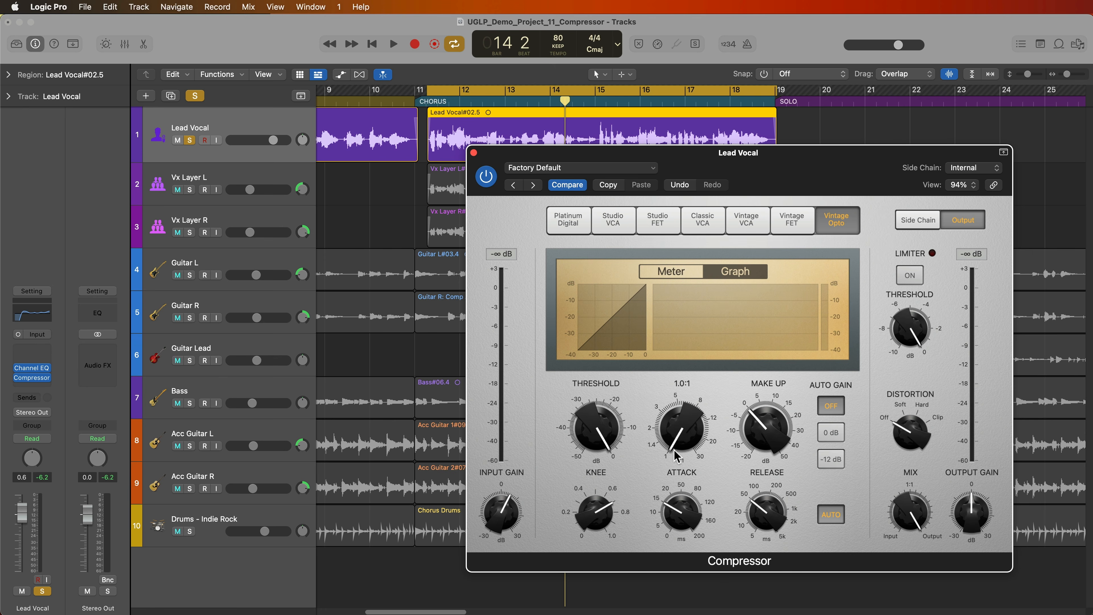
- Start playback, lower the vocal compressor's threshold to -23.0 dB and raise the ratio until the signal is compressed
key(space)
drag(616, 458, 576, 490)
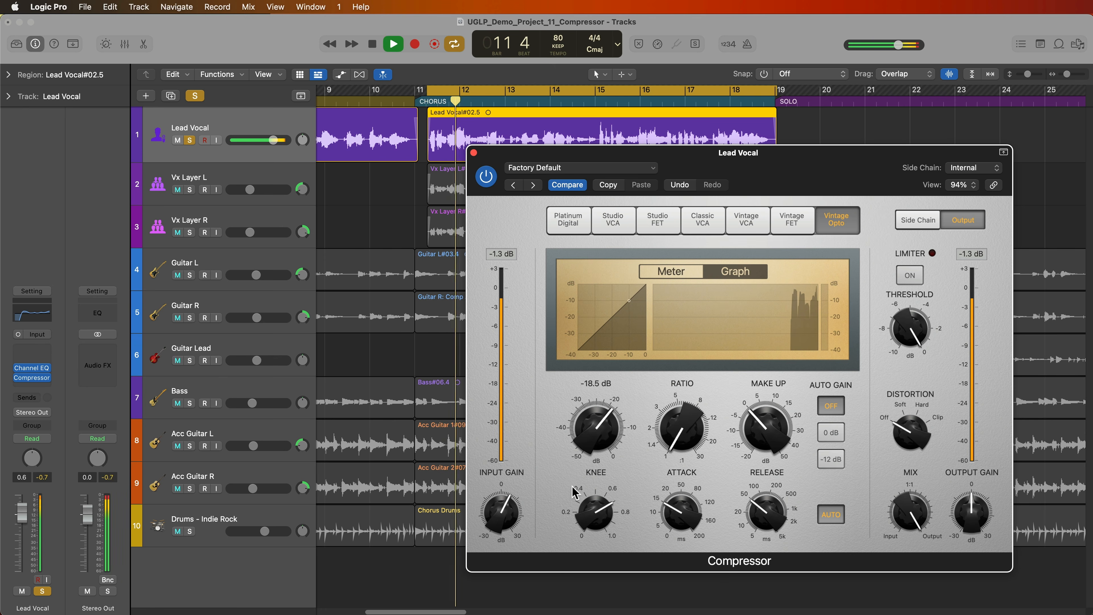
drag(578, 501, 600, 437)
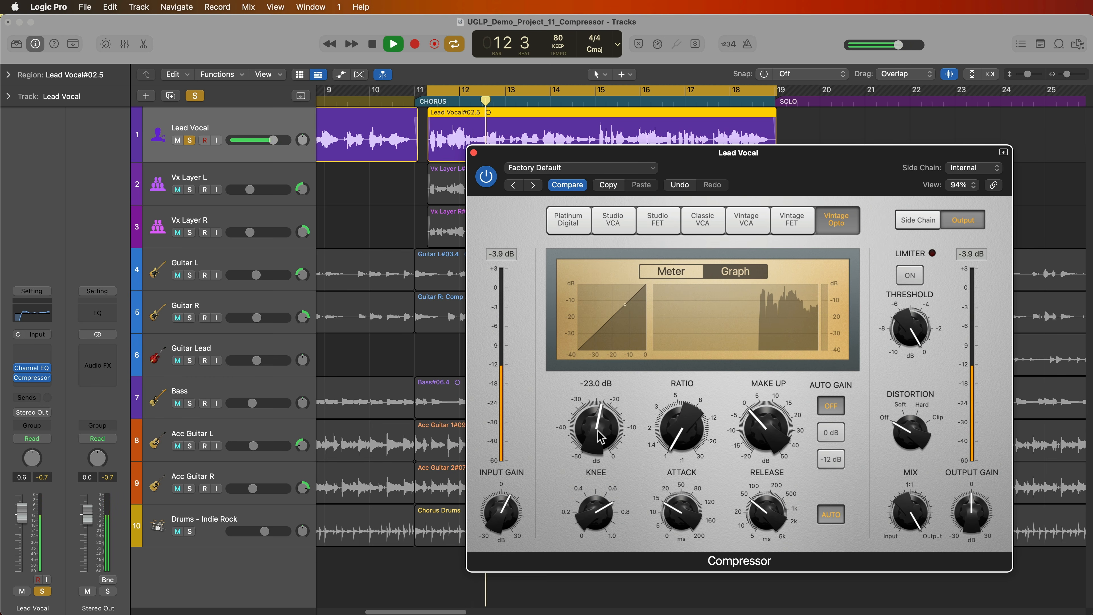
drag(681, 428, 679, 365)
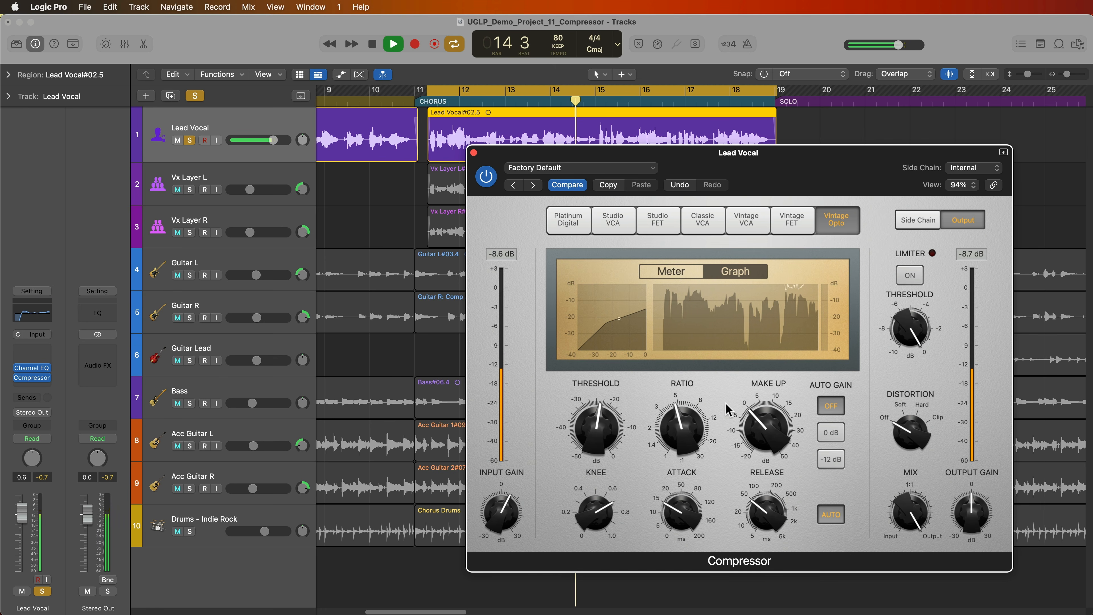
- While monitoring the gain reduction meter, set the ratio to 5.4:1 and the output gain to -2.0 dB, and return to the graph
click(670, 274)
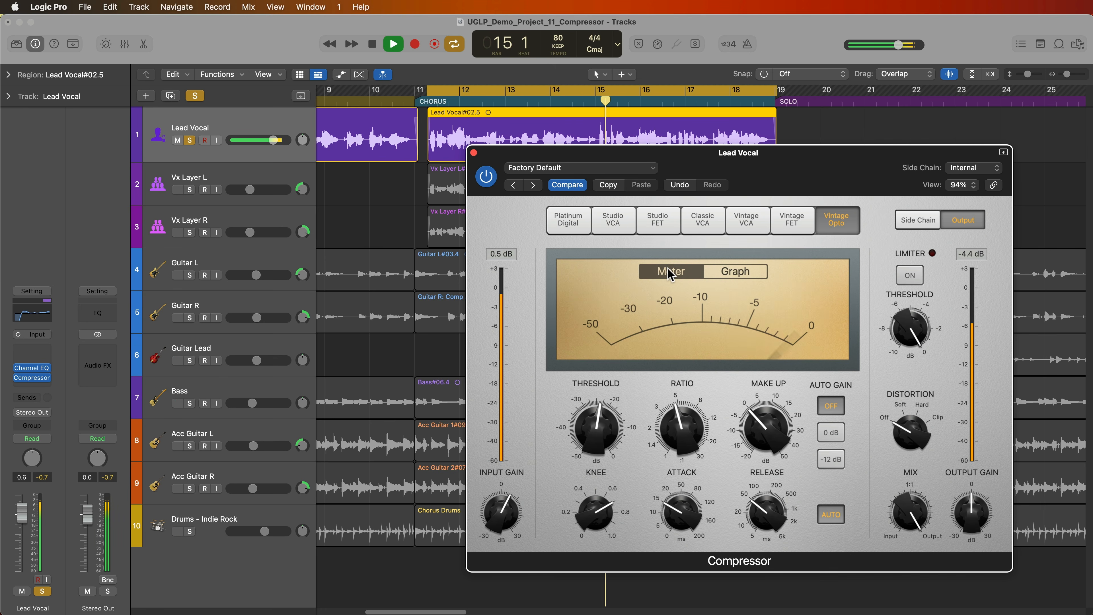
drag(673, 431, 674, 423)
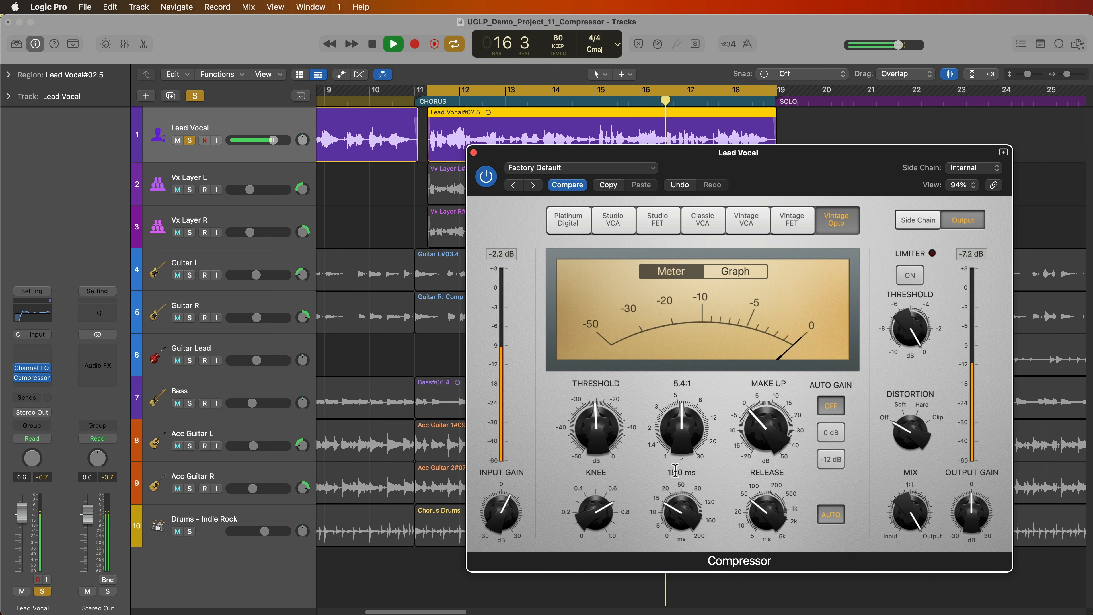
drag(965, 508, 964, 512)
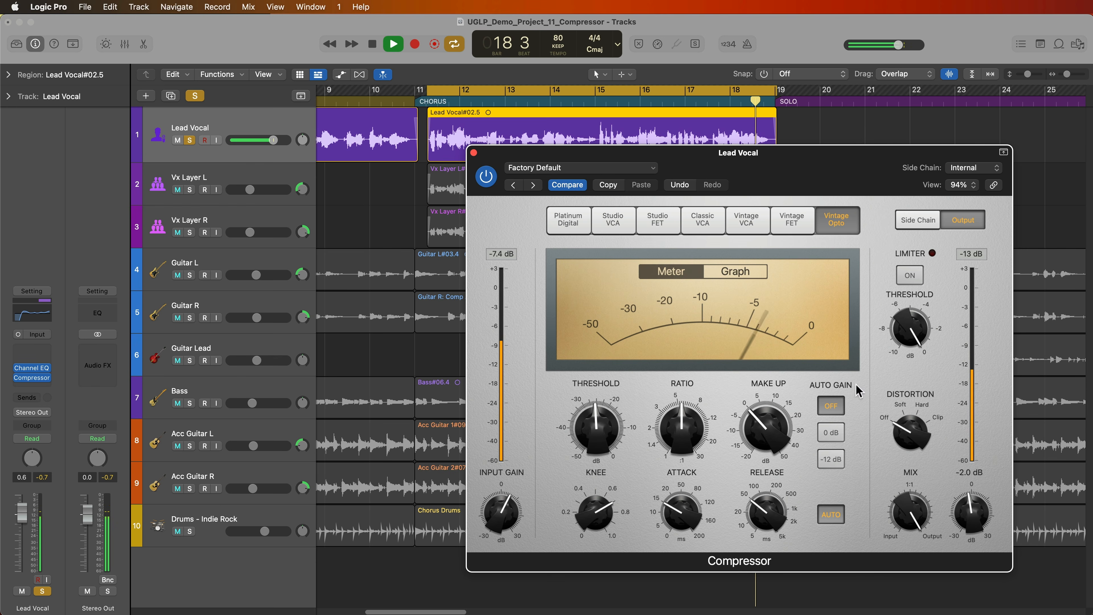
click(734, 271)
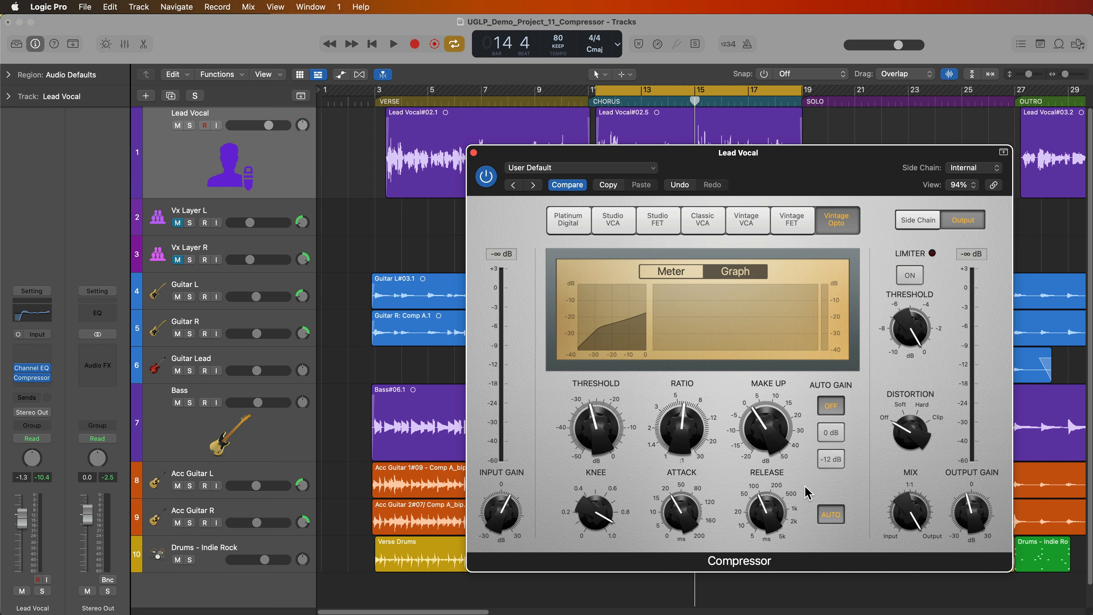
- Sweep the vocal compressor's release time up to 460 ms and back down to 34 ms
mouse_move(782, 520)
mouse_down()
mouse_move(776, 494)
mouse_move(773, 513)
mouse_up()
drag(773, 482, 762, 507)
mouse_move(765, 520)
scroll(787, 495, up, 10)
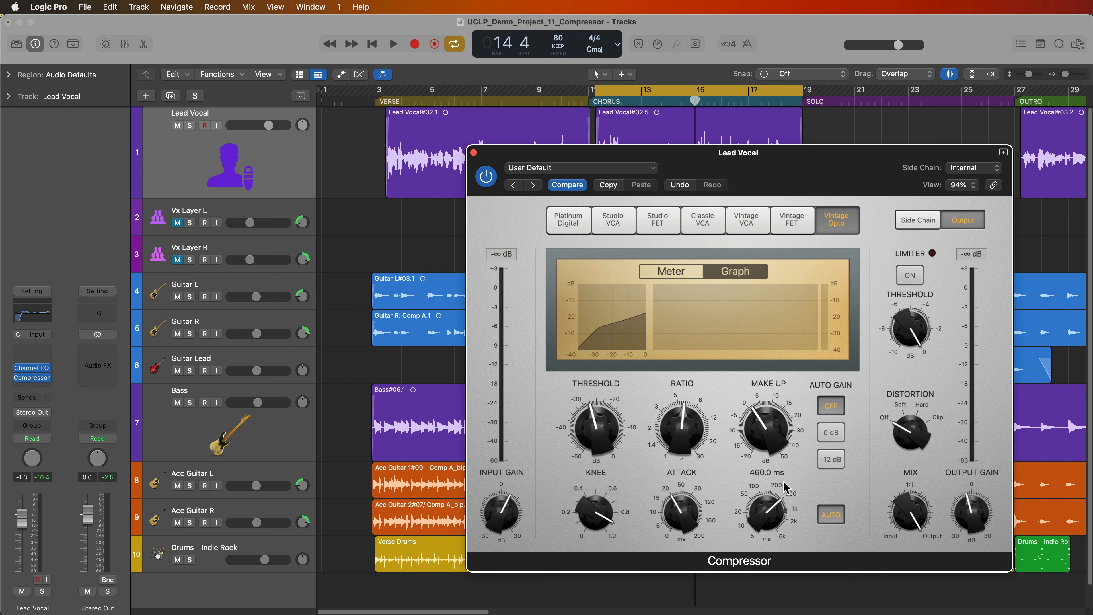
drag(781, 486, 757, 525)
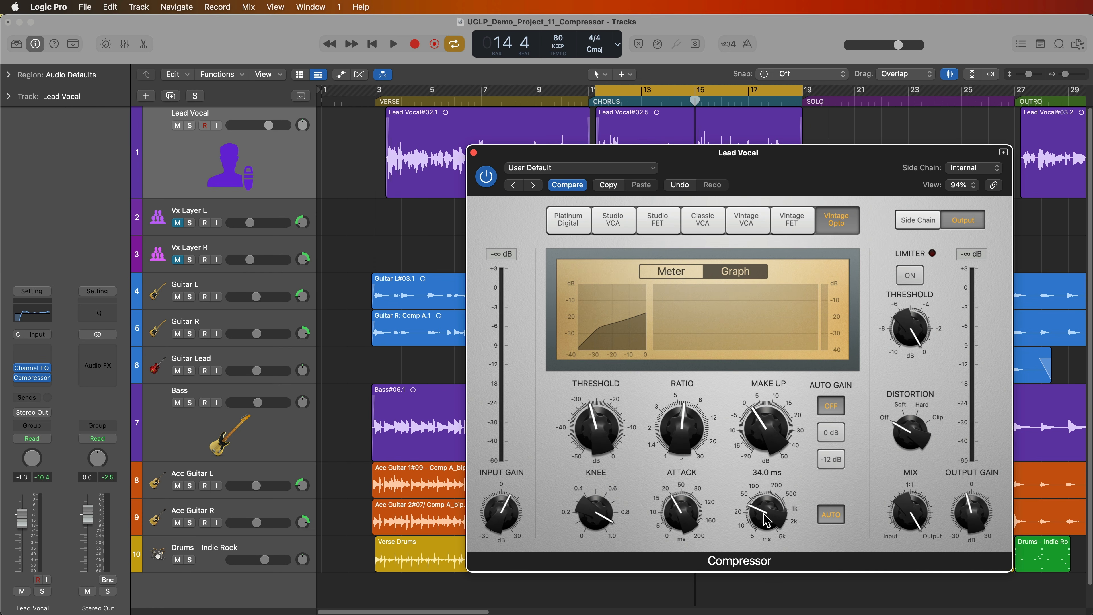
- Play the soloed Lead Vocal and raise the compressor's release through 43 ms to between 200 and 500 ms
key(s)
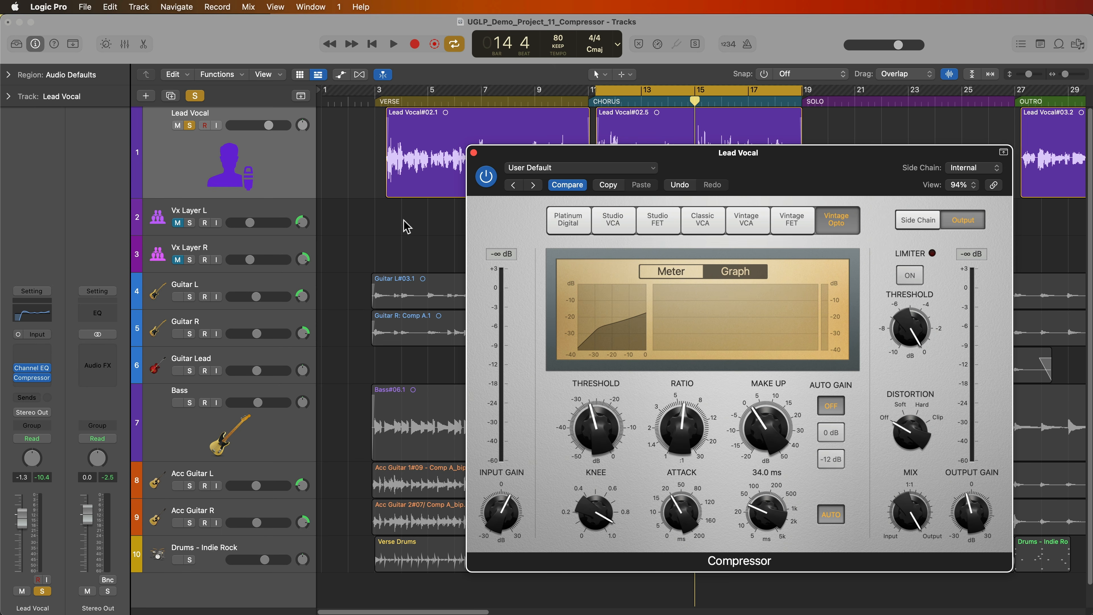
key(s)
key(s)
key(space)
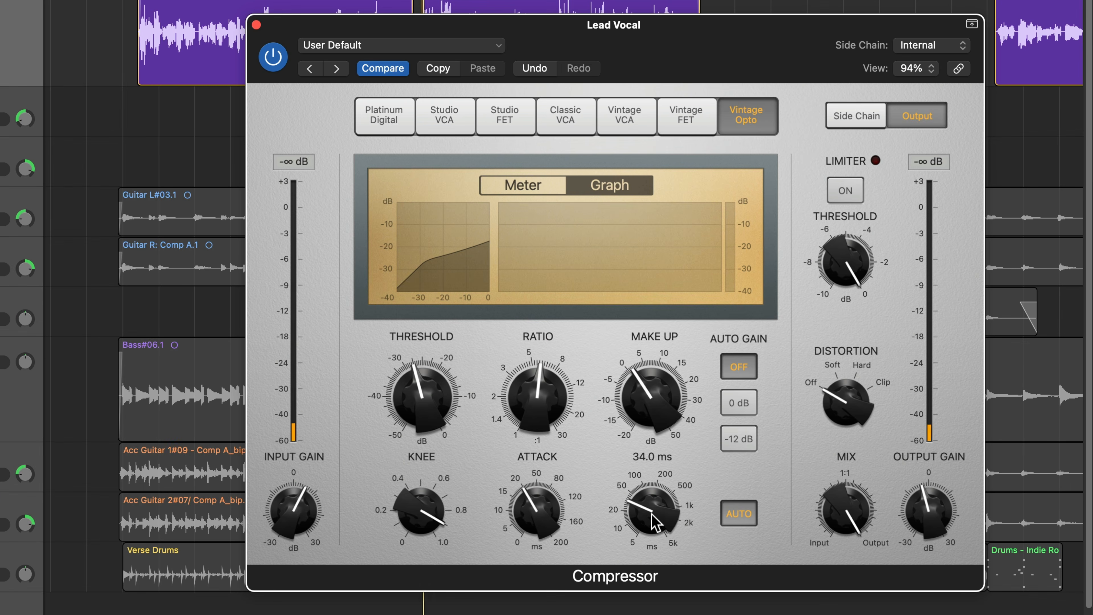
drag(655, 523, 654, 516)
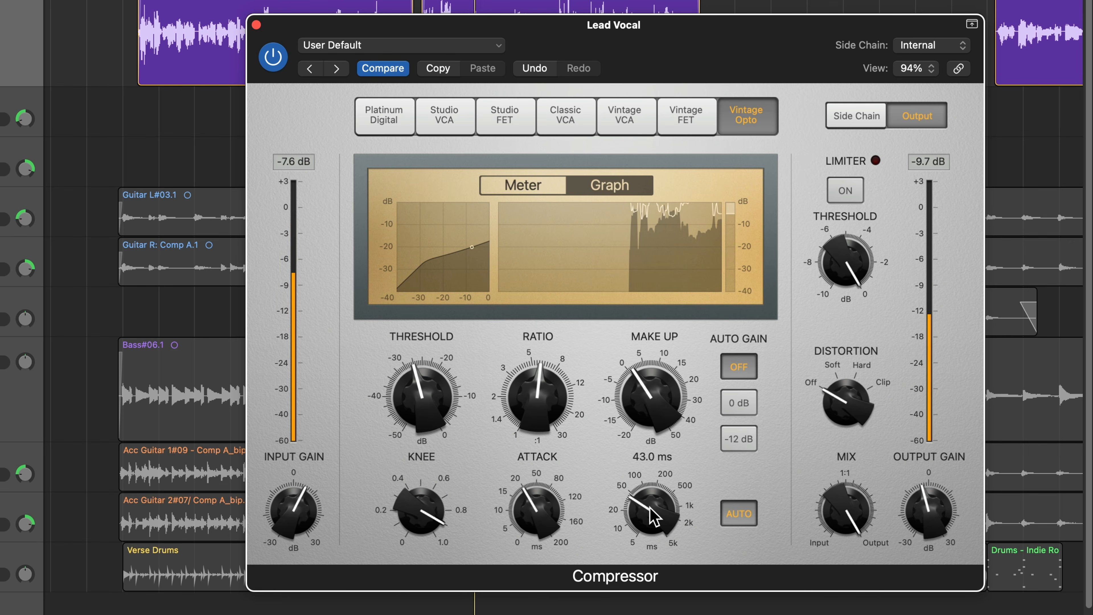
drag(654, 517, 661, 475)
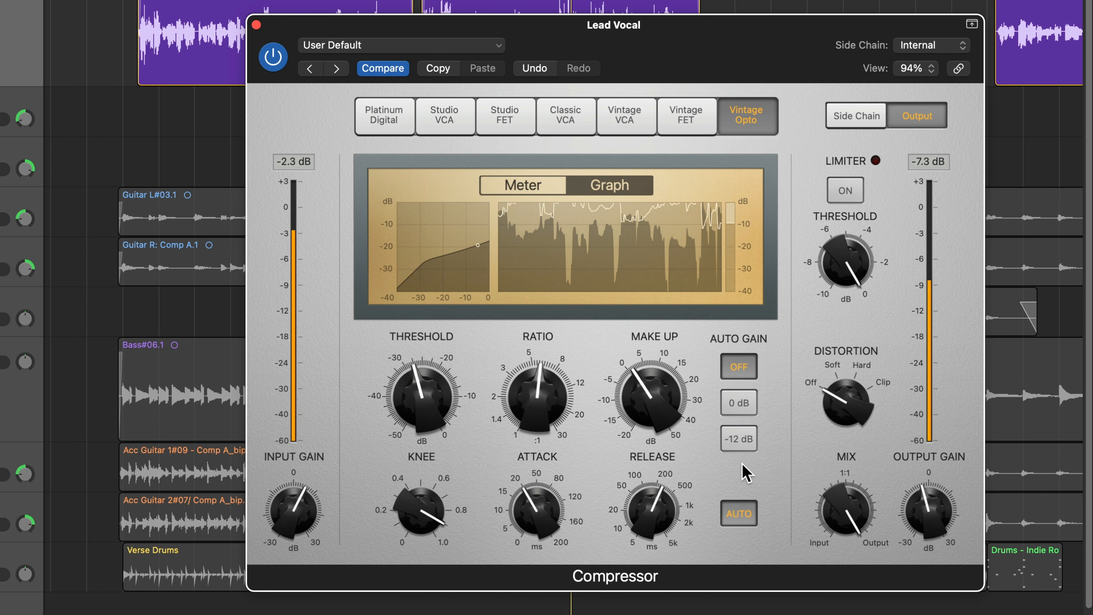
drag(665, 523, 662, 518)
- Unsolo the vocal to hear the full mix, set the compressor's output gain to -0.5 dB and fine-tune the make-up gain
key(s)
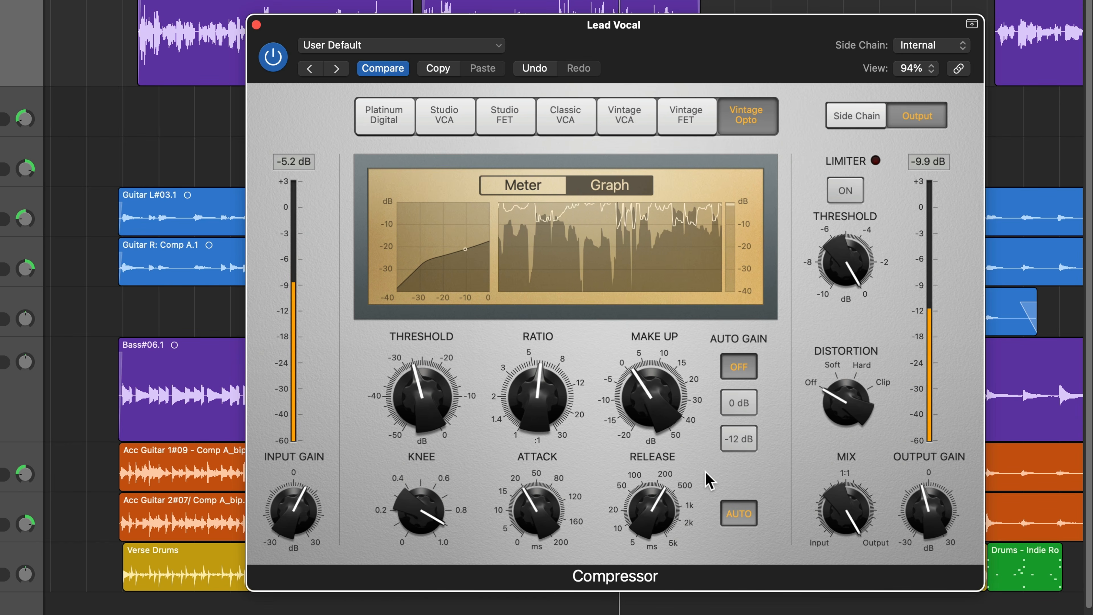
drag(966, 488, 940, 512)
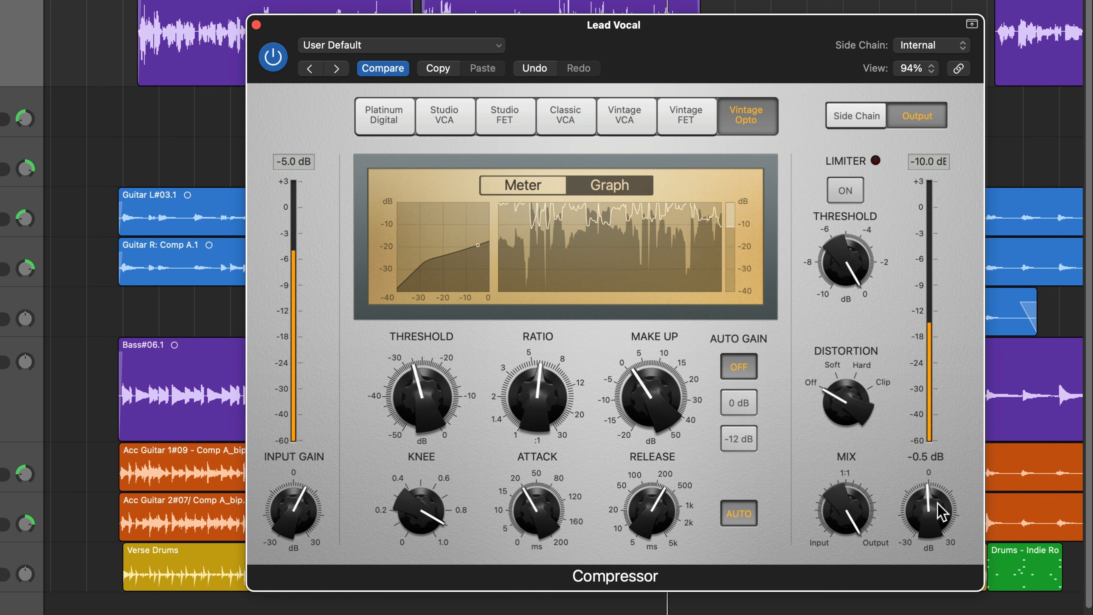
drag(683, 397, 649, 386)
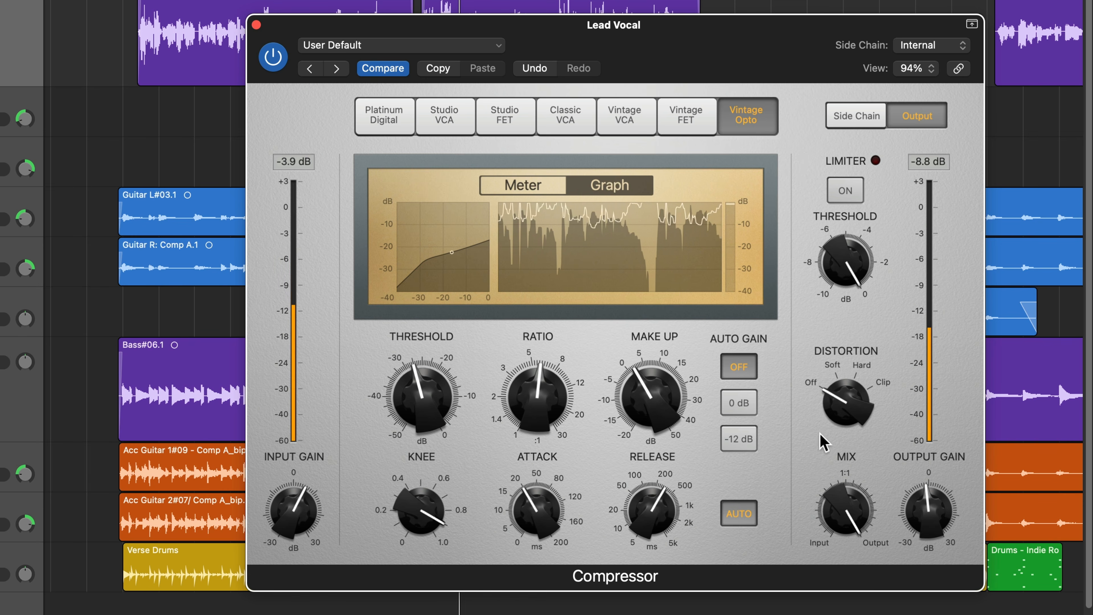
- Try Soft distortion on the vocal, set it back to Off and close the Compressor
drag(852, 415, 859, 402)
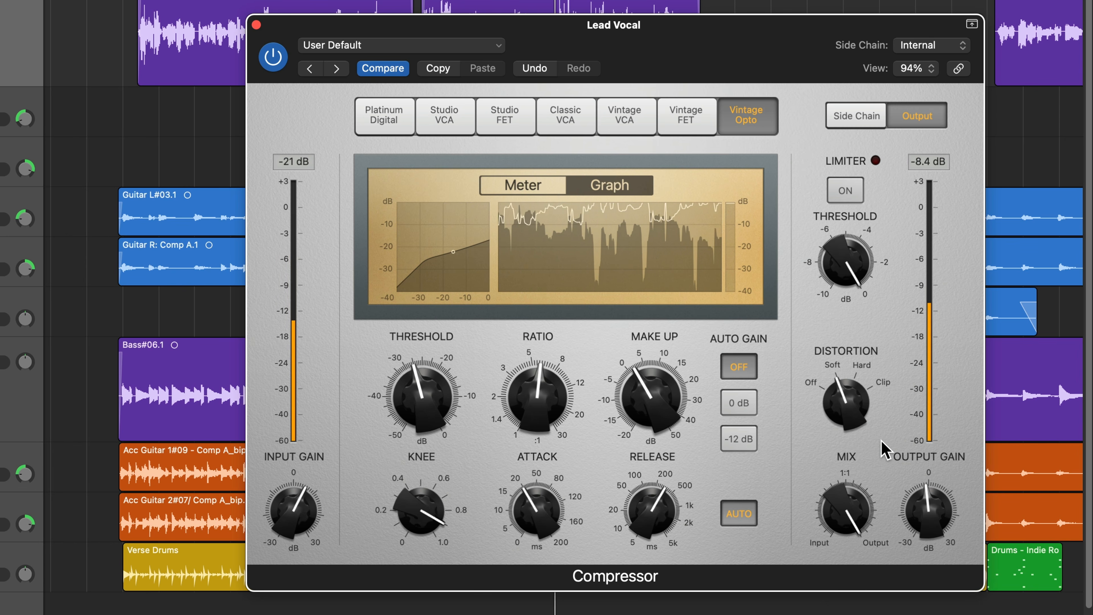
drag(856, 414, 854, 426)
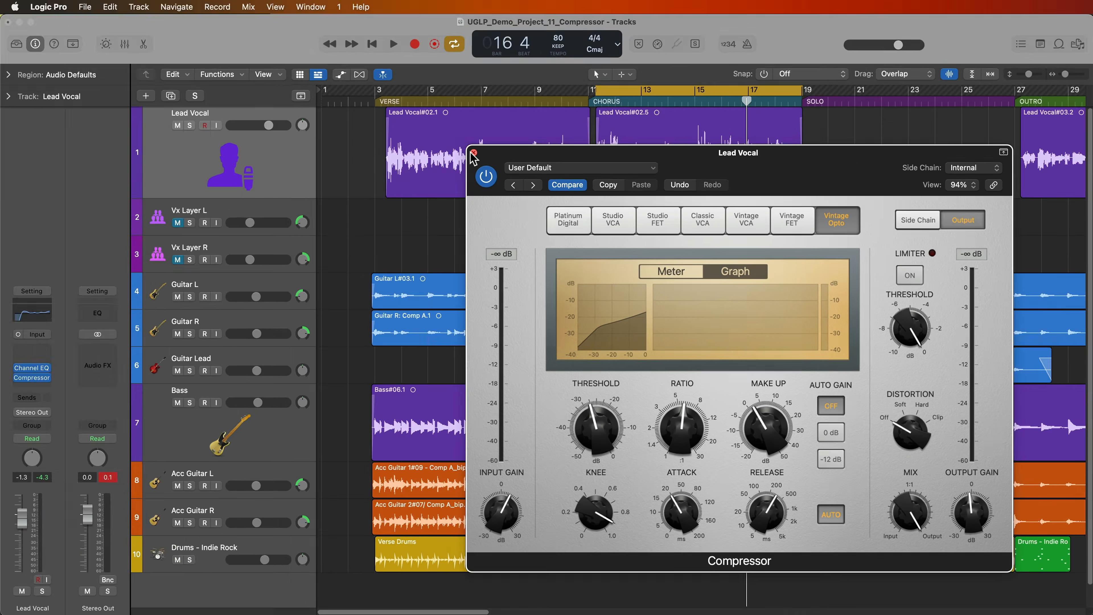
click(256, 25)
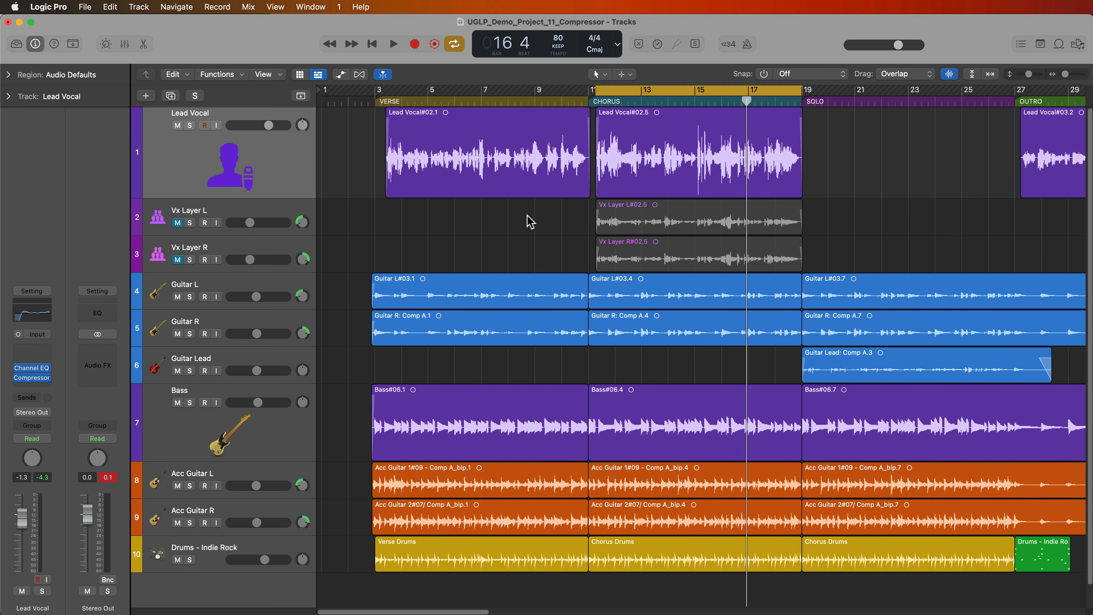
- Turn off cycle mode, return the playhead to the project start and enlarge the Lead Vocal track's height
key(super+Left)
key(super+Left)
key(c)
key(Return)
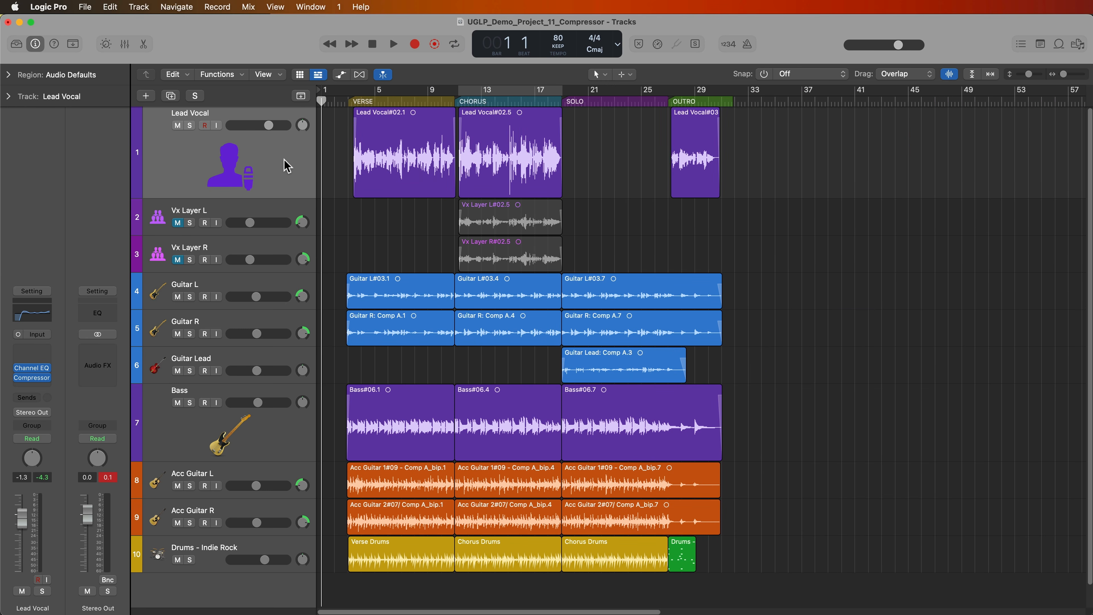
drag(278, 196, 278, 241)
- Bounce all Lead Vocal regions in place to a new track named Lead Vocal#02_bip, leaving the source and including the effects
click(252, 183)
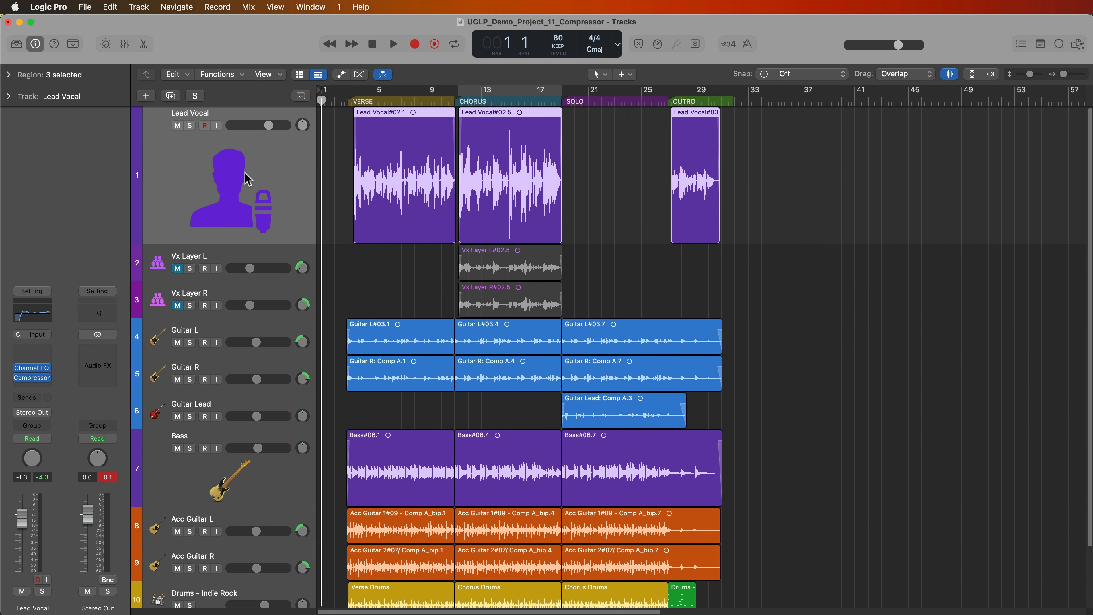
key(ctrl+b)
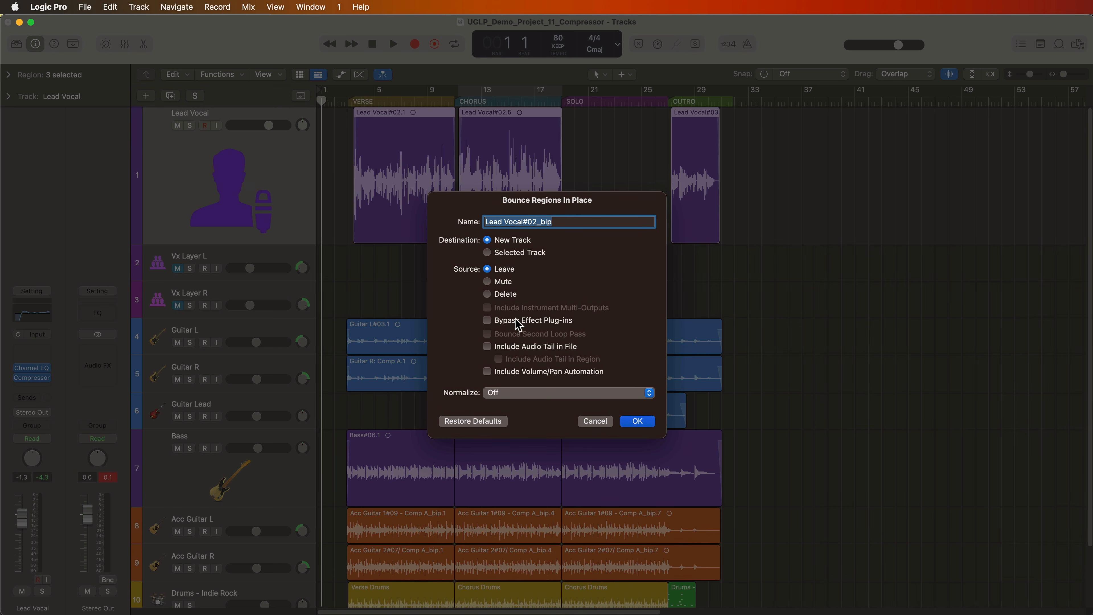
click(637, 421)
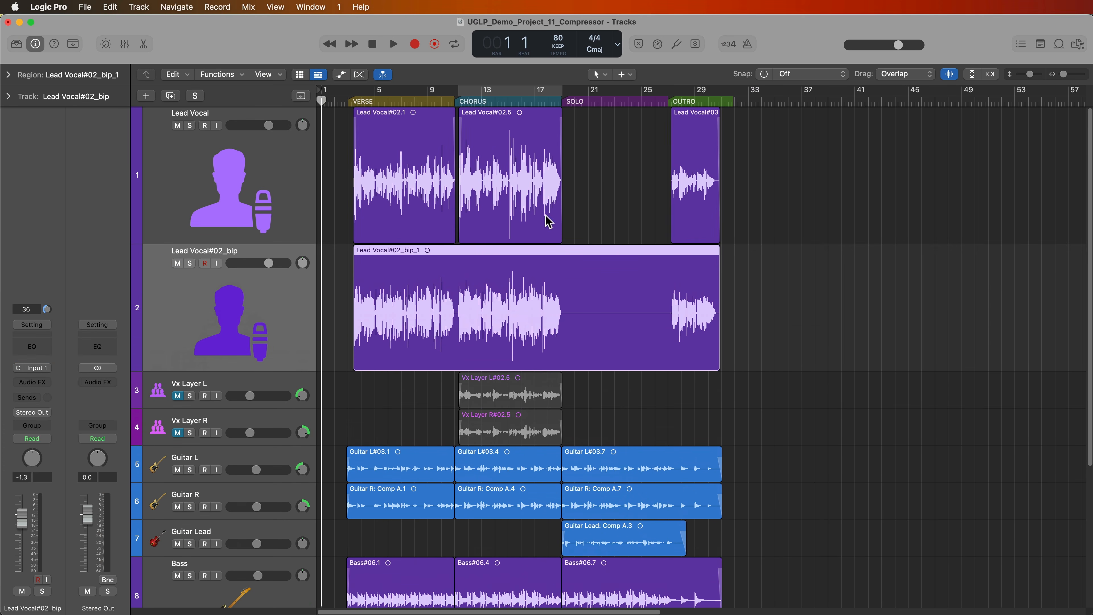
- Compare the chorus waveforms of the original Lead Vocal and the bounced Lead Vocal#02_bip around bars 14 to 16
click(578, 196)
click(511, 101)
key(super+Right)
key(super+Right)
key(super+Right)
key(super+Right)
key(super+Right)
key(super+Right)
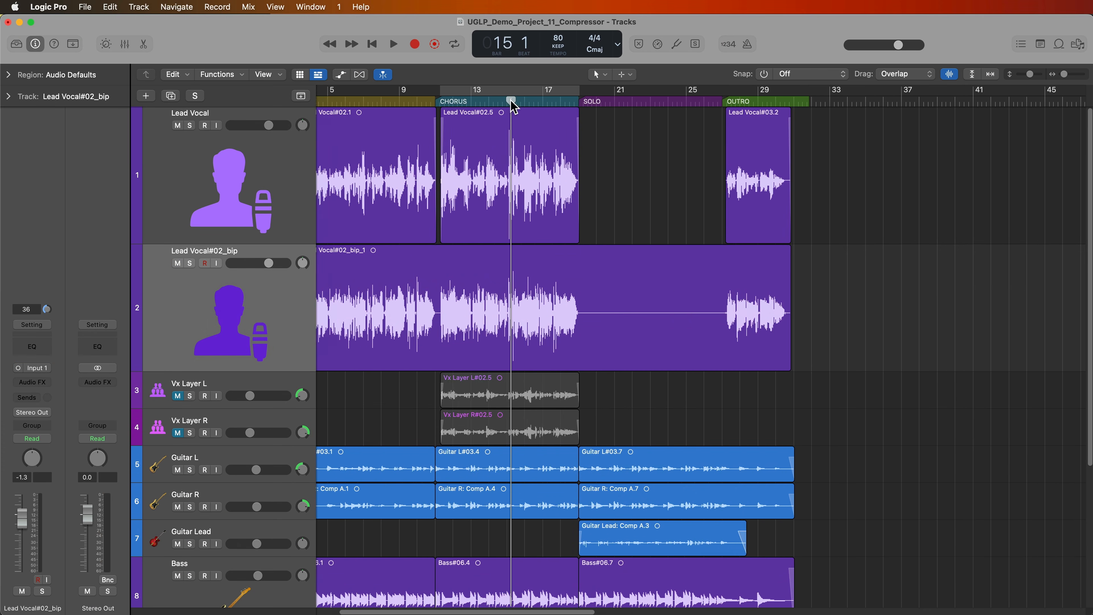
scroll(659, 272, left, 4)
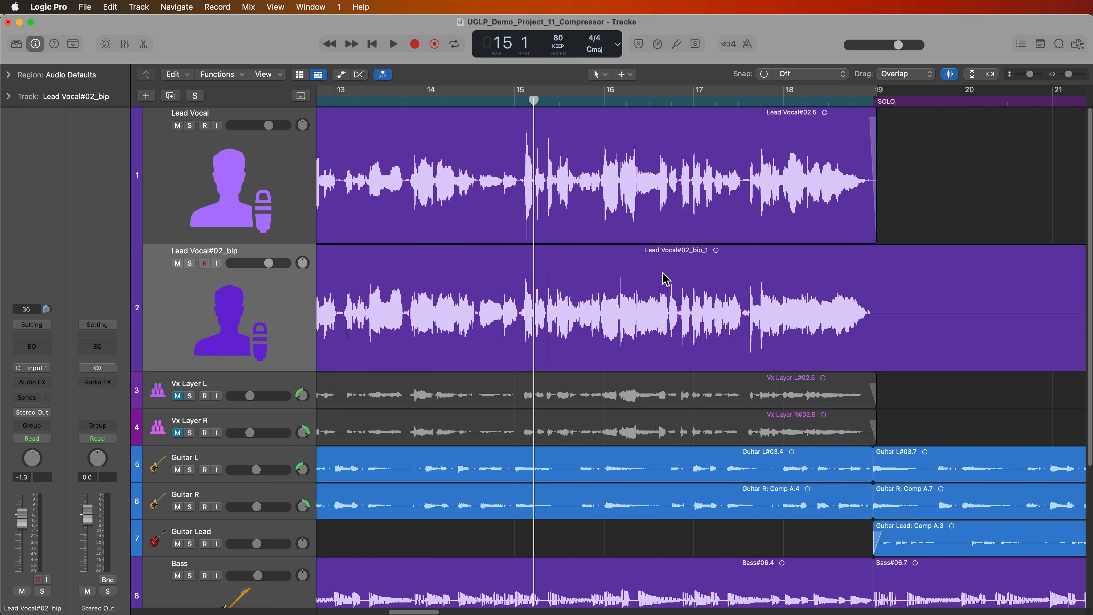
key(super+Right)
key(super+Right)
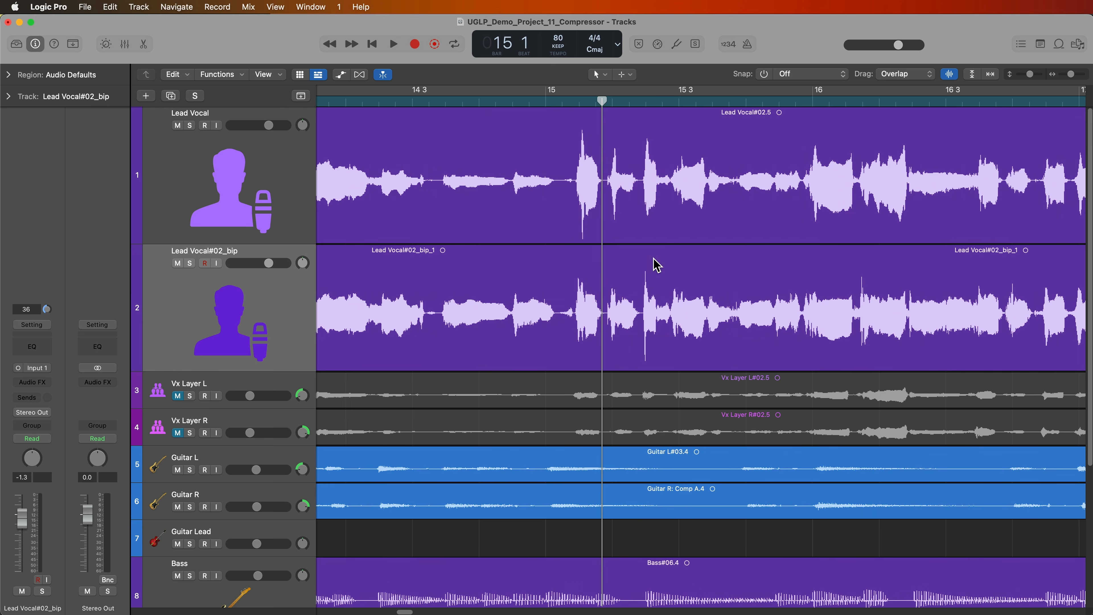
scroll(626, 258, left, 4)
click(606, 103)
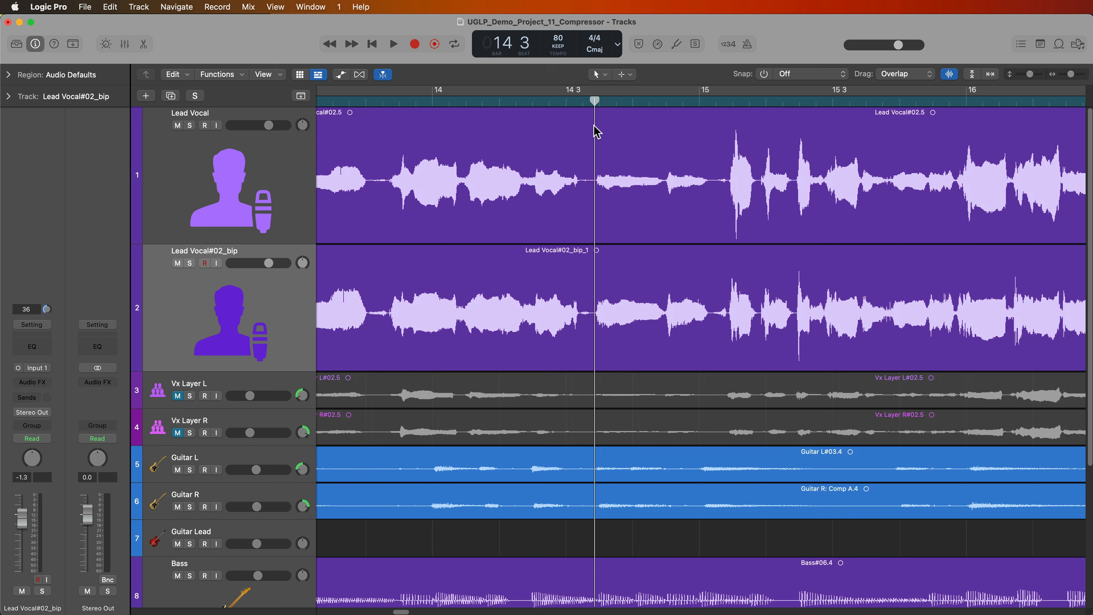
scroll(598, 133, right, 3)
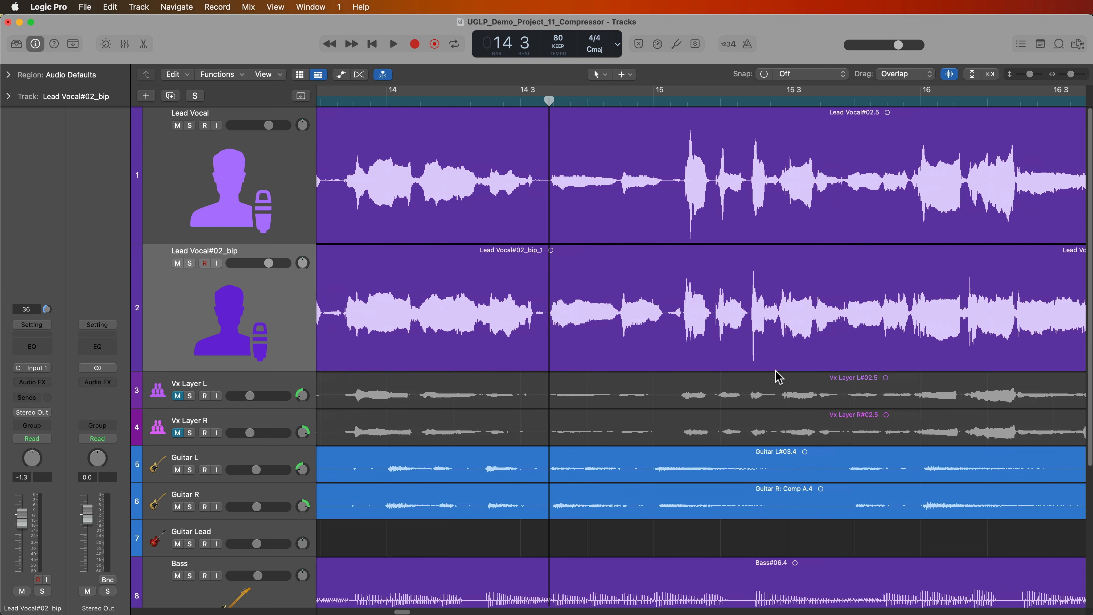
scroll(643, 344, left, 5)
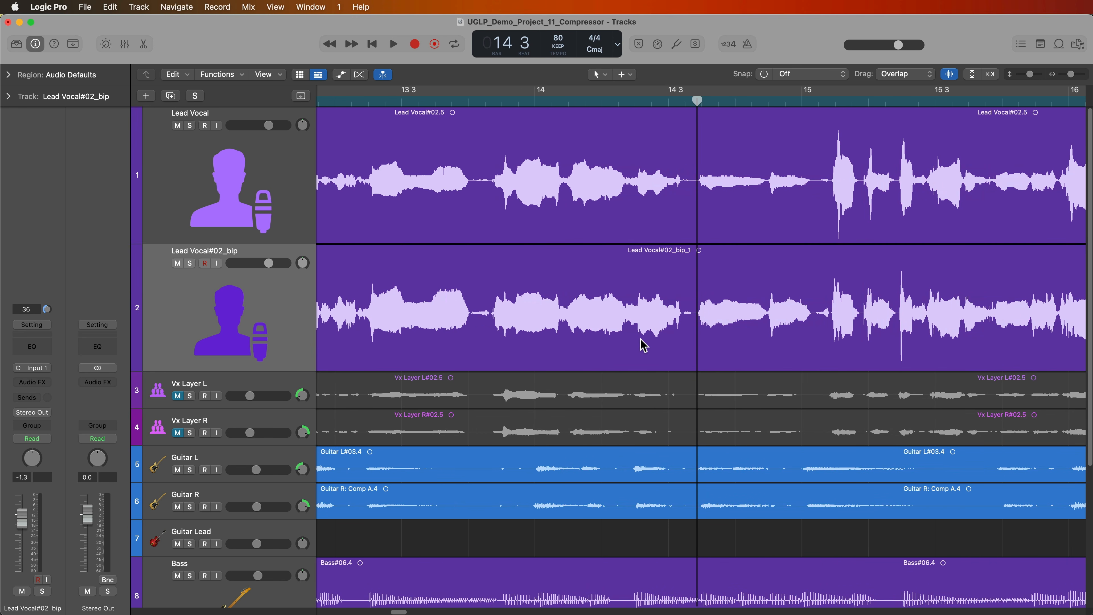
scroll(643, 344, right, 7)
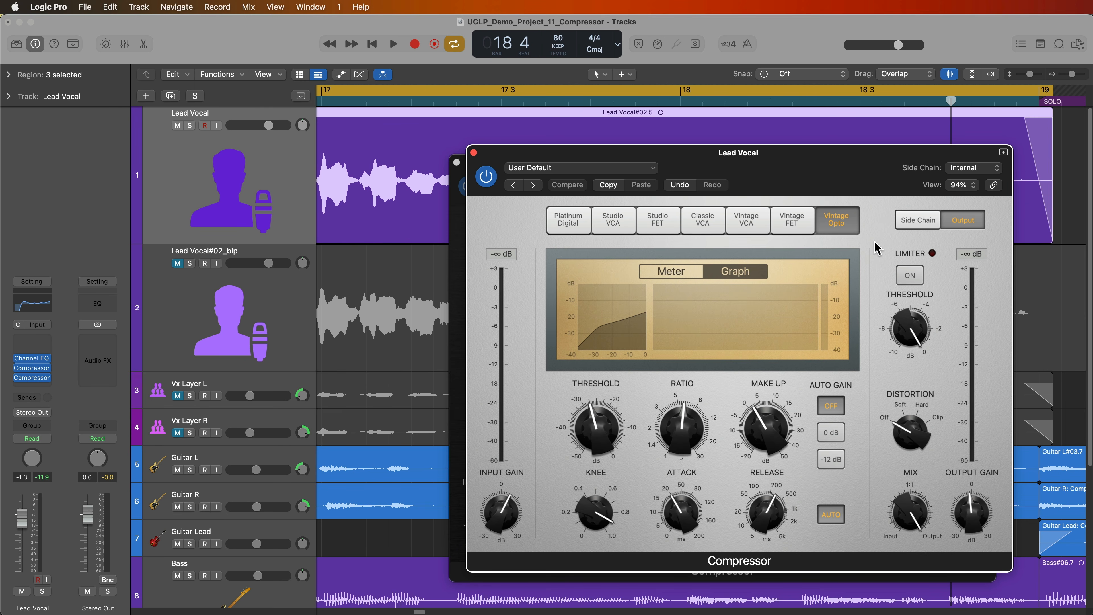
- Close the Vintage Opto compressor and play the chorus with the vocal's Studio FET compressor in view
click(474, 152)
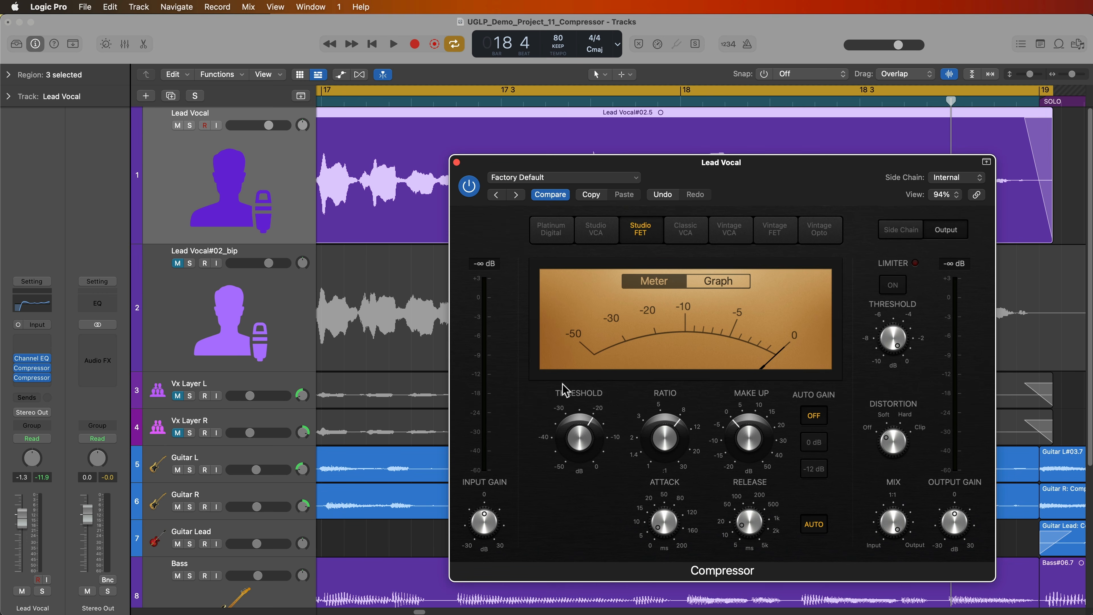
mouse_move(628, 409)
key(space)
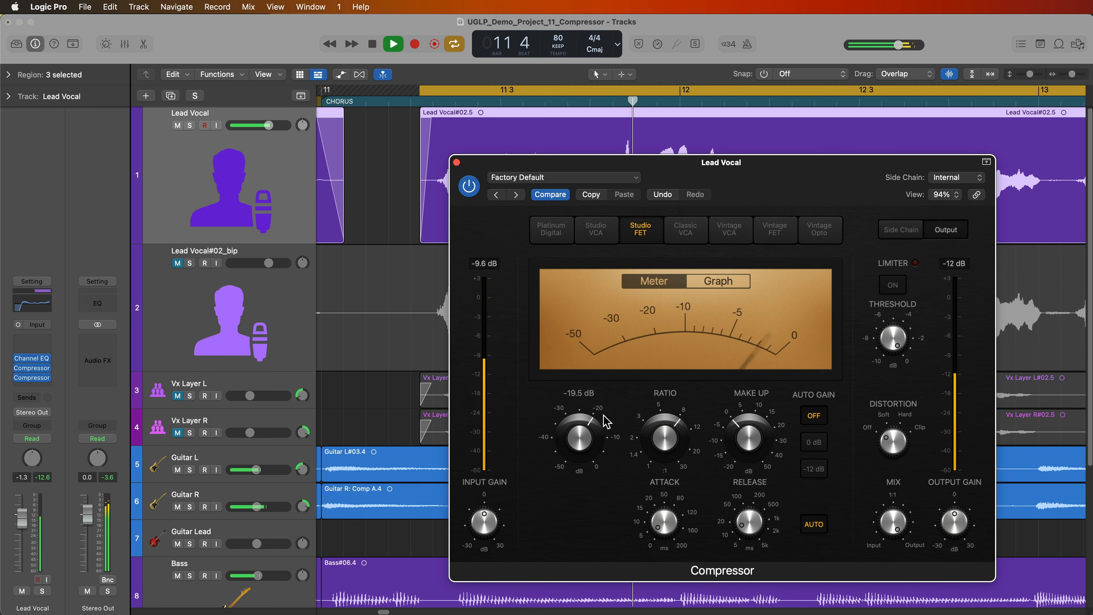
- Set the Lead Vocal Studio FET compressor's ratio to about 4.8:1, stop playback and review its threshold, attack and release
drag(646, 439, 642, 469)
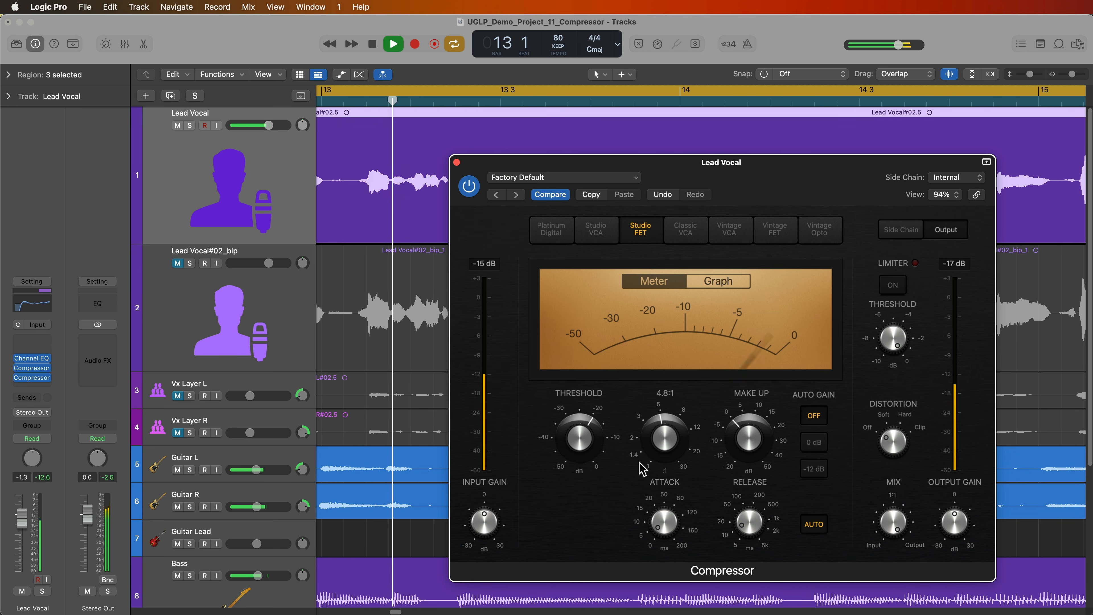
key(space)
mouse_move(589, 436)
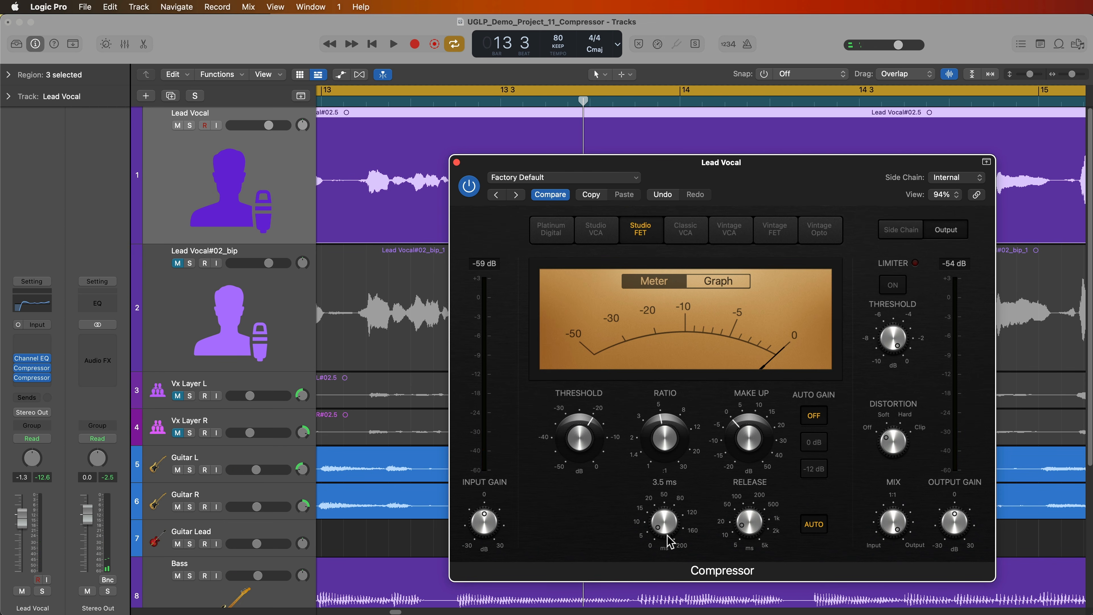
mouse_move(734, 536)
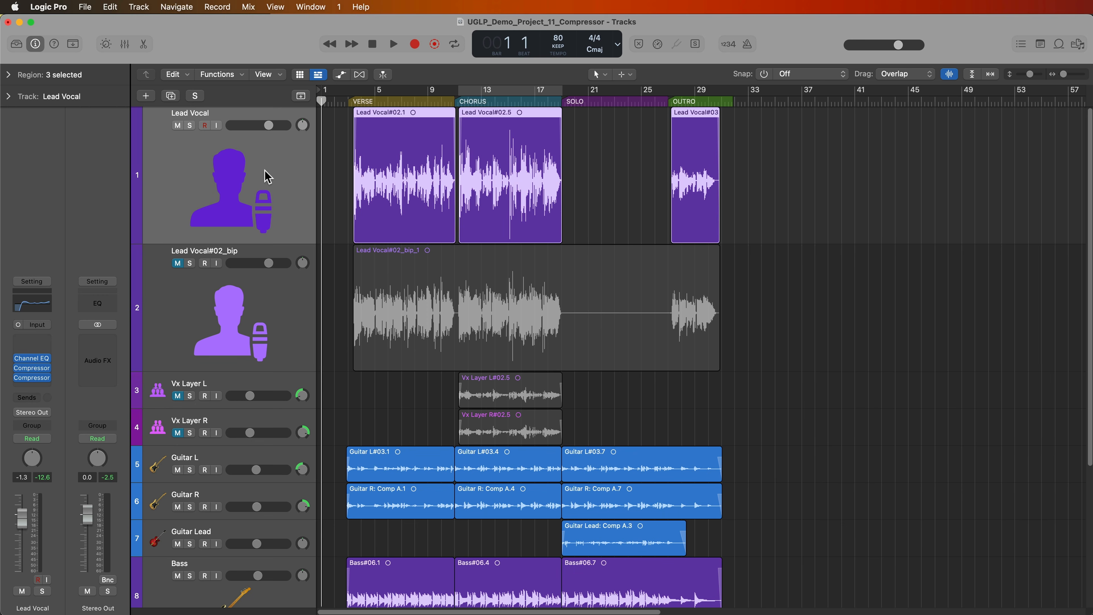
- Bounce the selected Lead Vocal regions in place again to a second bounced track
key(ctrl+b)
key(Return)
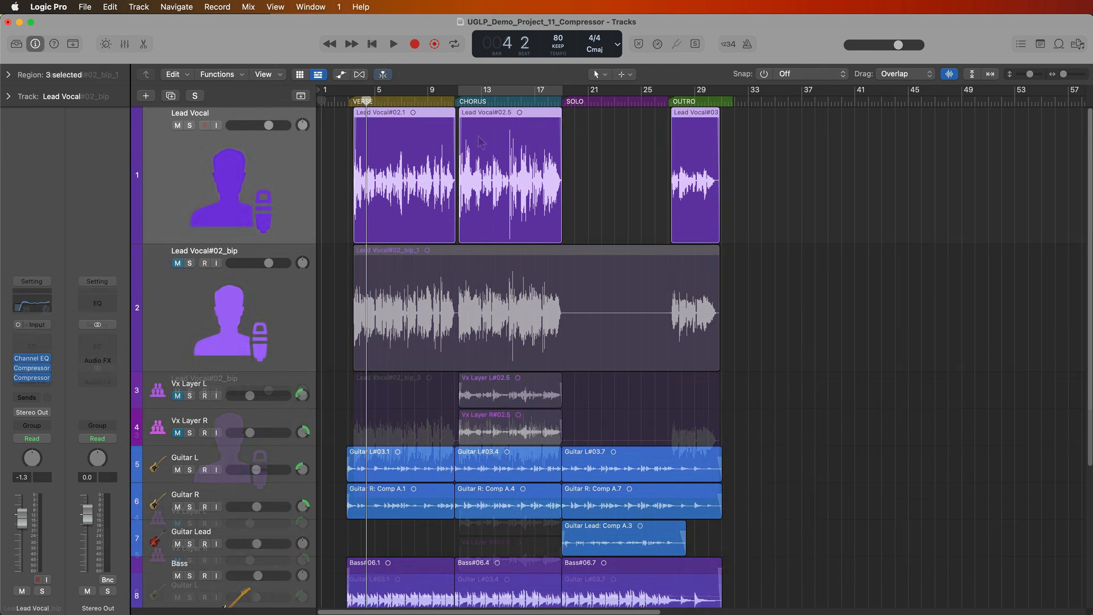
- Compare the chorus waveforms of the original Lead Vocal and its two bounced versions, zooming in around bars 13 to 18
click(501, 101)
key(super+Right)
key(super+Right)
key(super+Right)
key(super+Right)
key(super+Right)
key(super+Right)
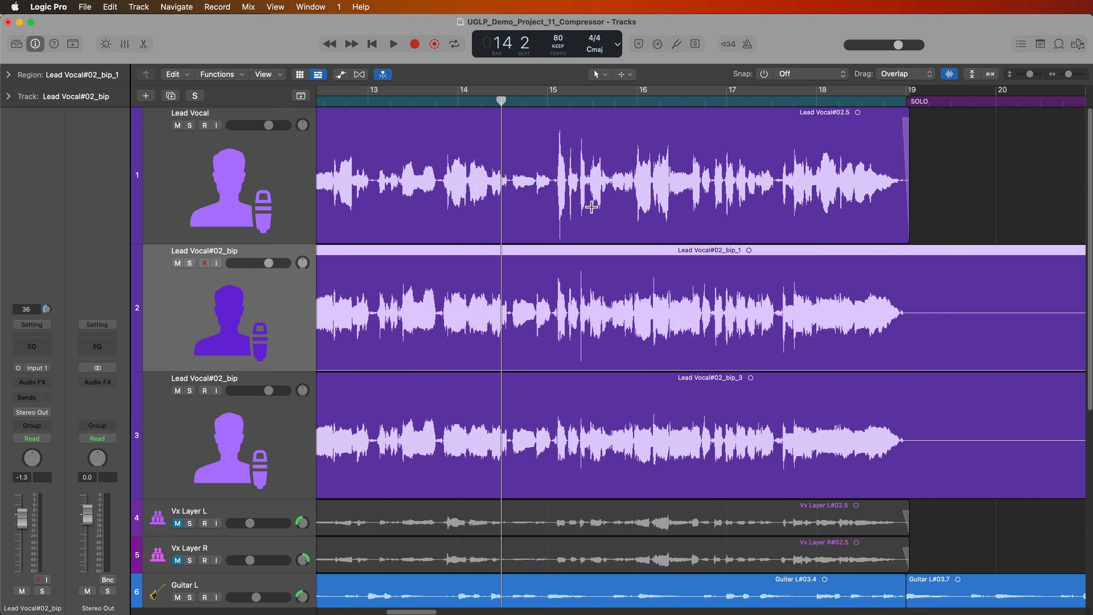
key(super+Right)
key(super+Right)
key(super+Right)
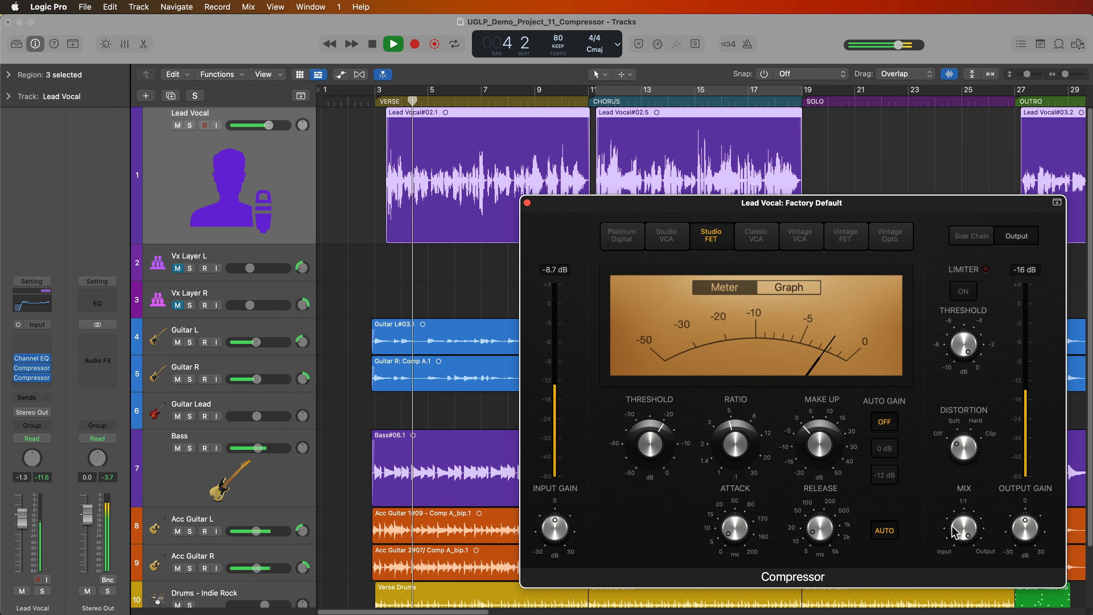
- Raise the Lead Vocal volume to -0.1 dB during verse playback, and stop playback
drag(22, 517, 21, 513)
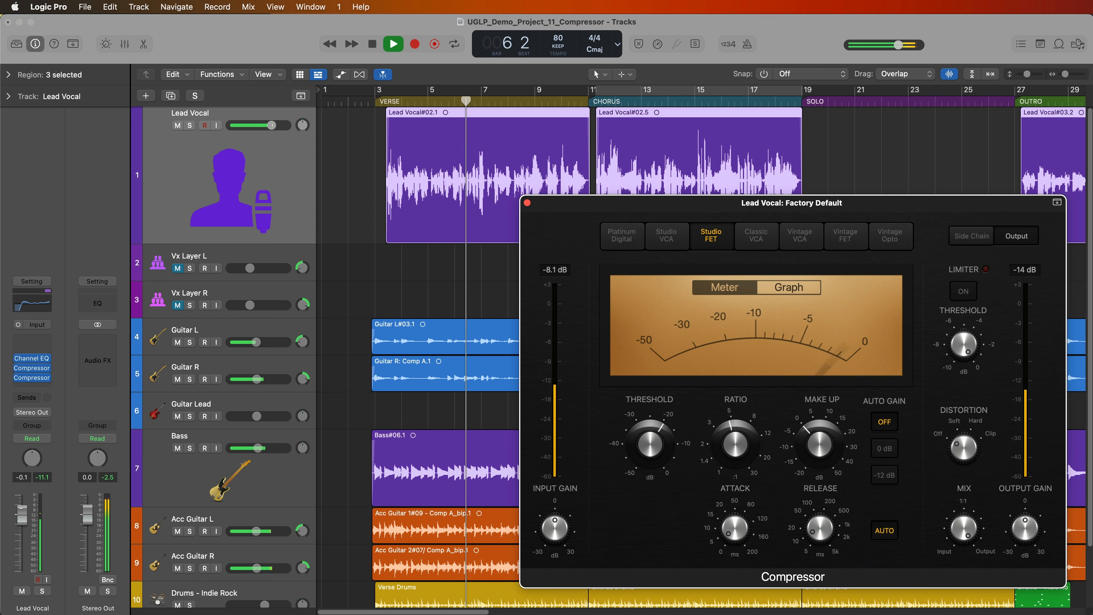
click(22, 514)
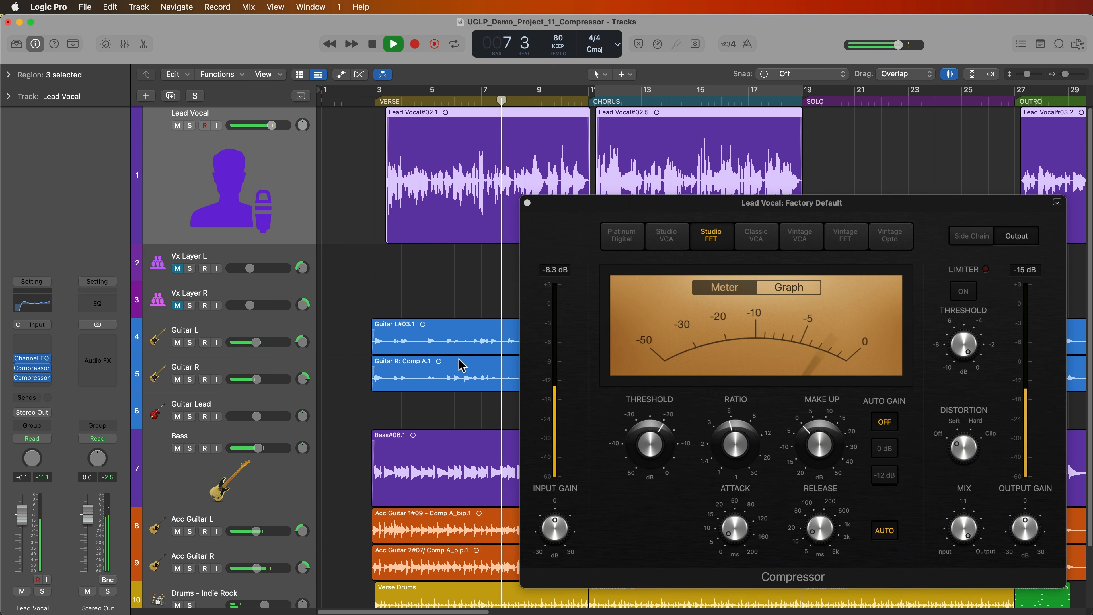
key(space)
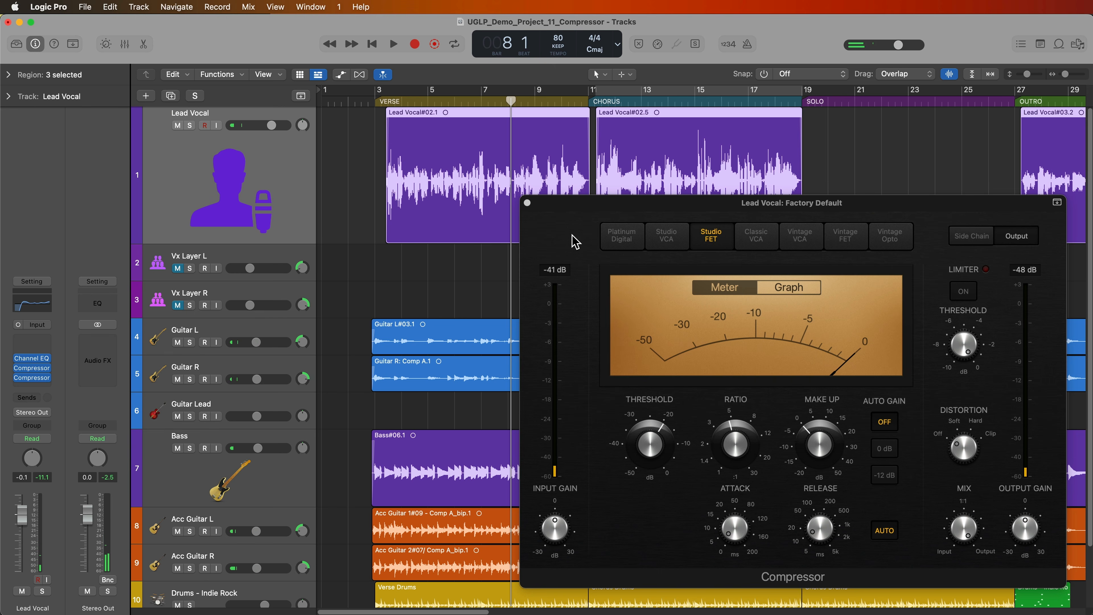
- Lower the Mix amount on both Lead Vocal compressors and play the song from the start of the verse
drag(953, 525, 949, 541)
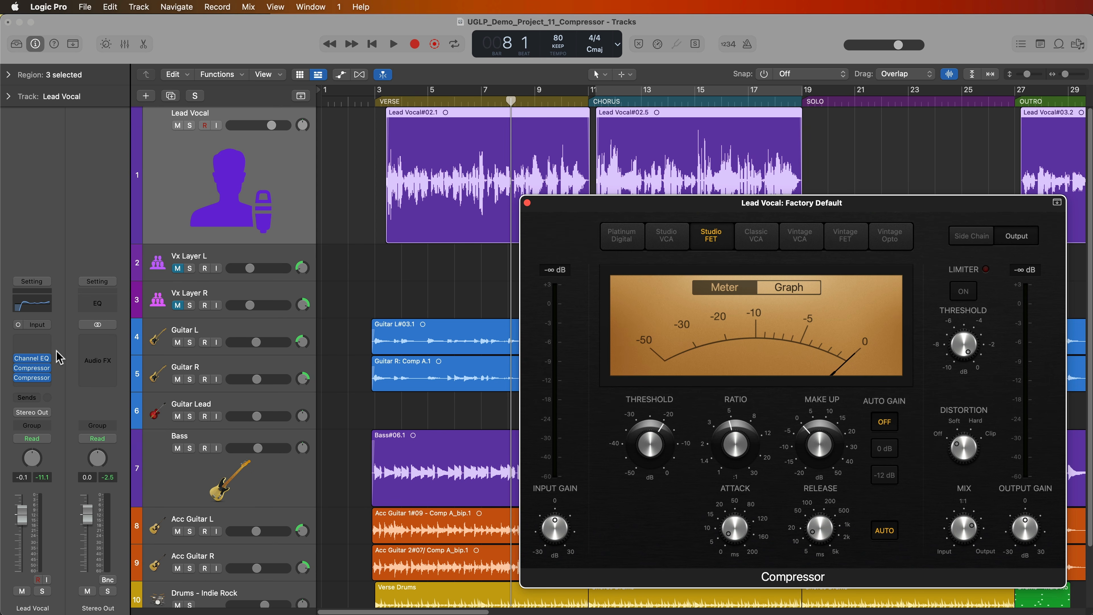
click(36, 369)
drag(917, 495, 899, 525)
click(473, 153)
click(373, 121)
key(space)
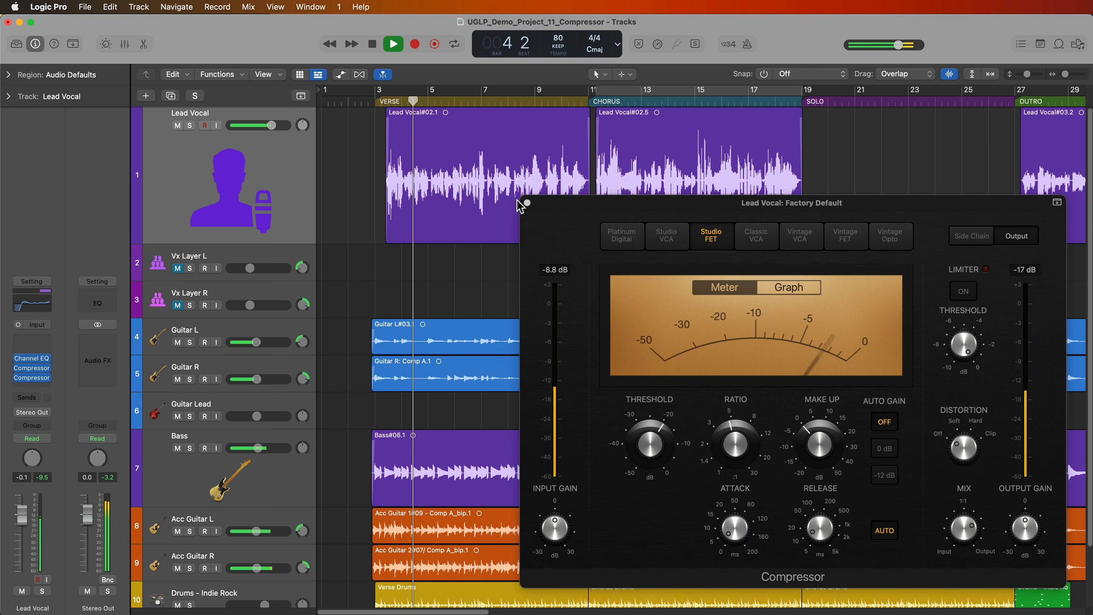
- Fine-tune the Studio FET compressor's mix and threshold during playback, and monitor the gain reduction in the Graph display
click(966, 537)
drag(965, 538, 965, 532)
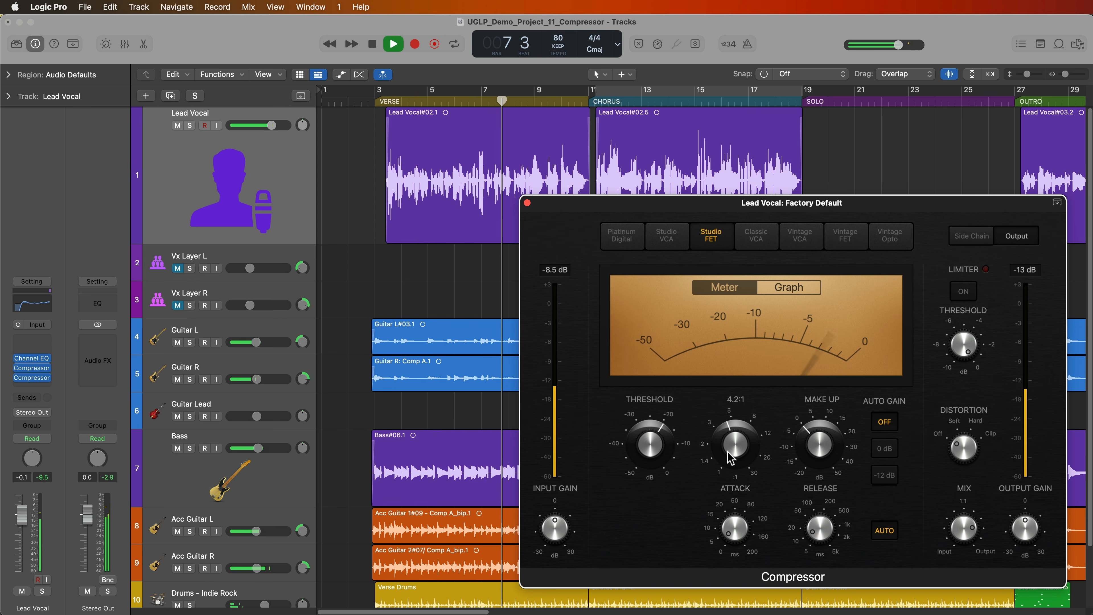
drag(663, 439, 662, 437)
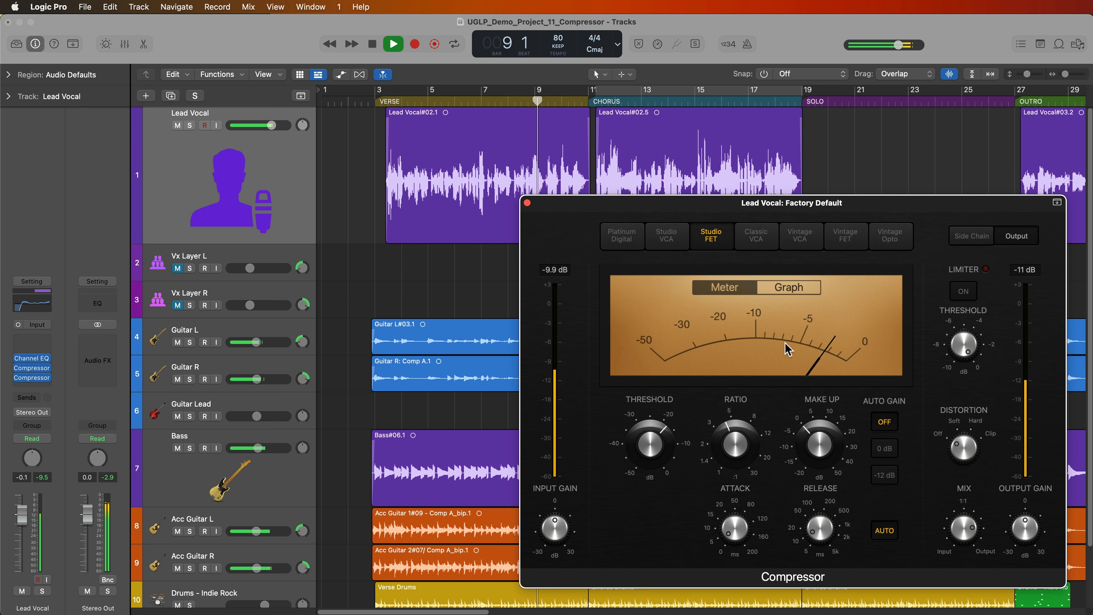
click(804, 292)
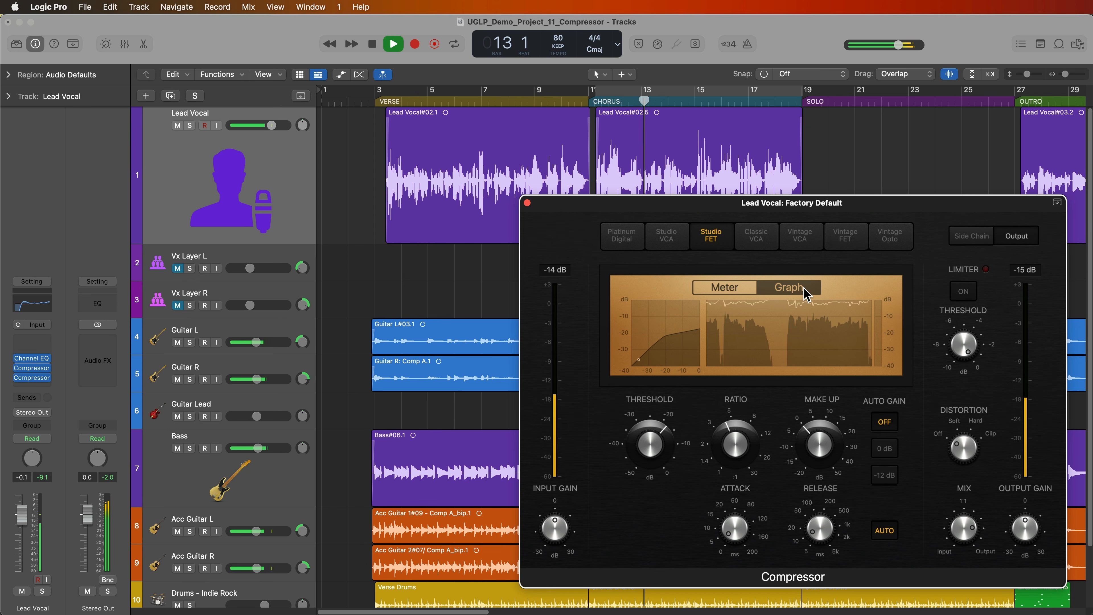
mouse_move(25, 368)
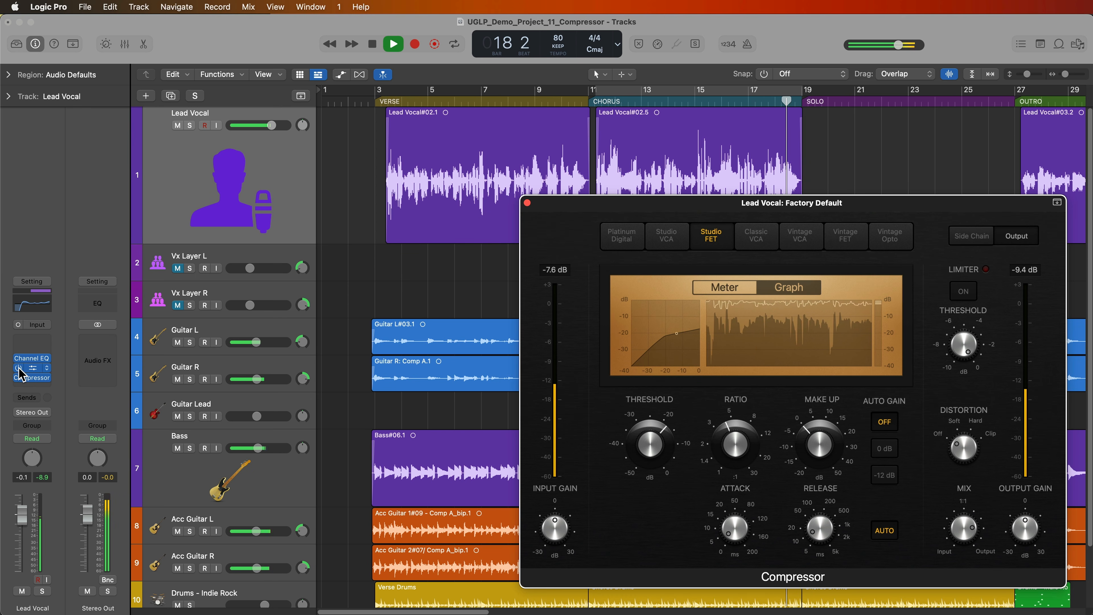
key(space)
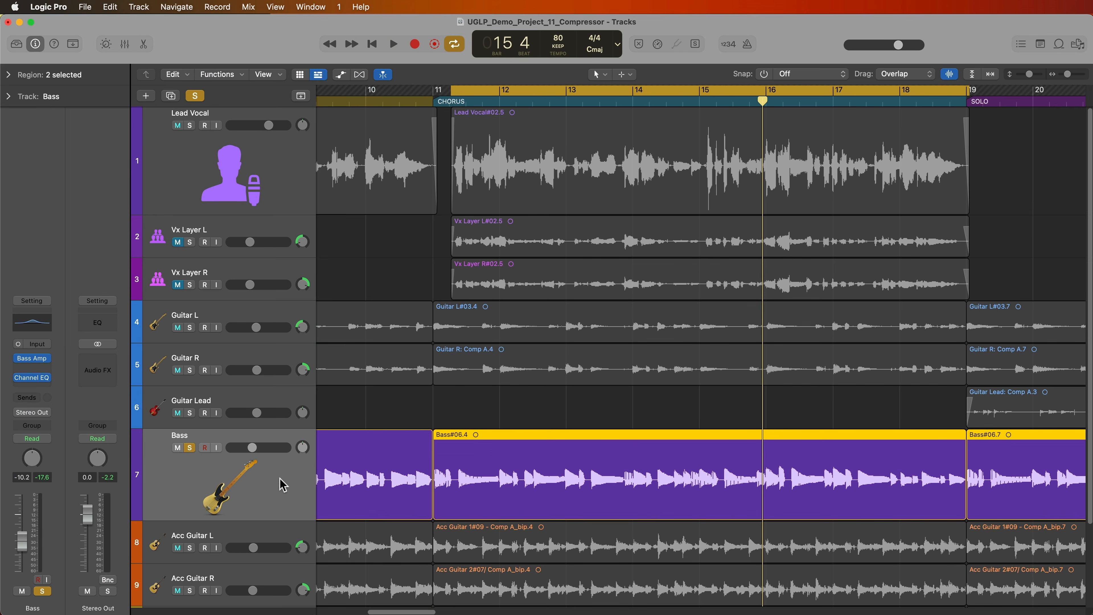
- Select the Bass track and inspect the built-in compressor section of its Bass Amp Designer
click(446, 407)
scroll(446, 407, right, 5)
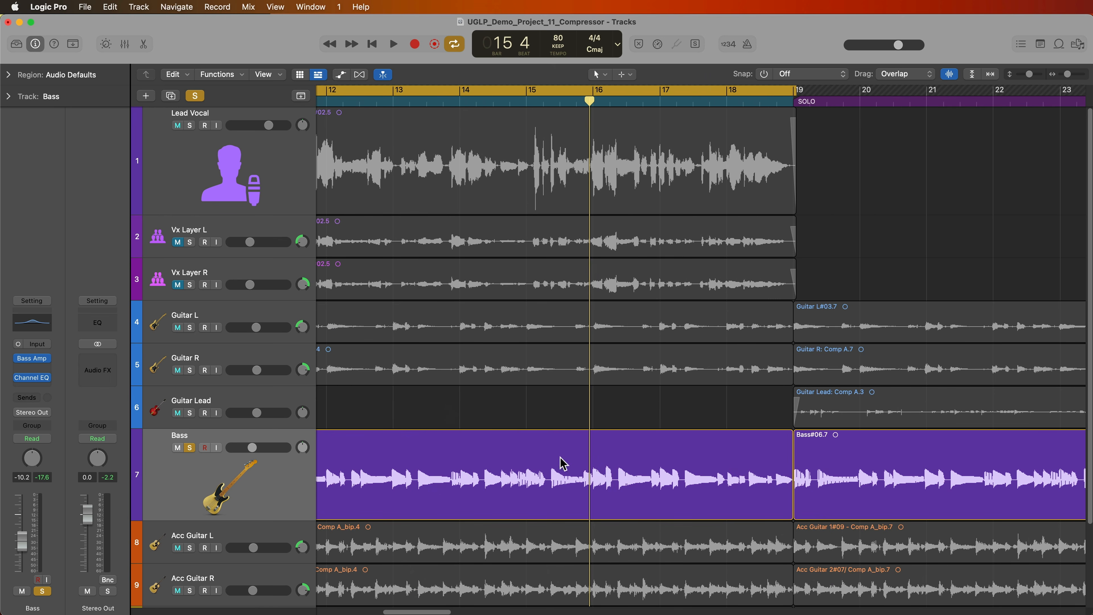
scroll(594, 480, left, 3)
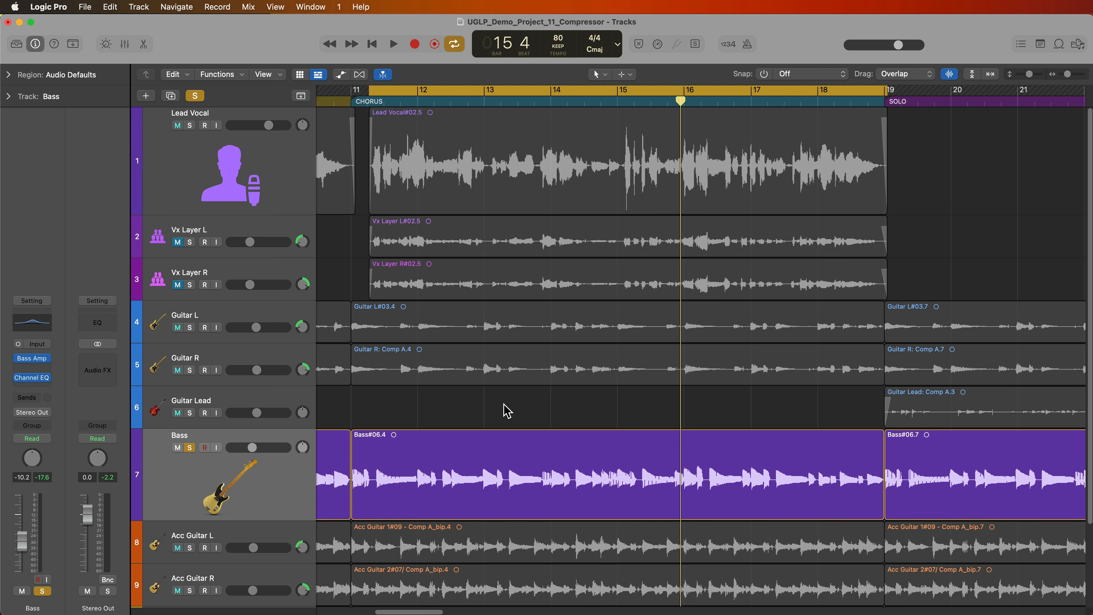
click(272, 482)
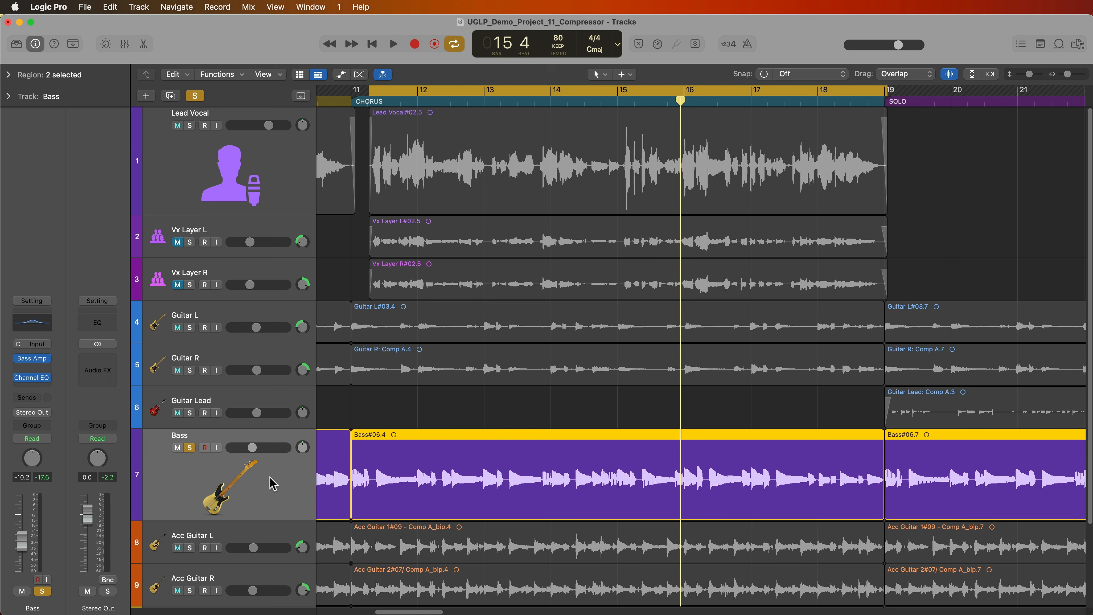
click(32, 361)
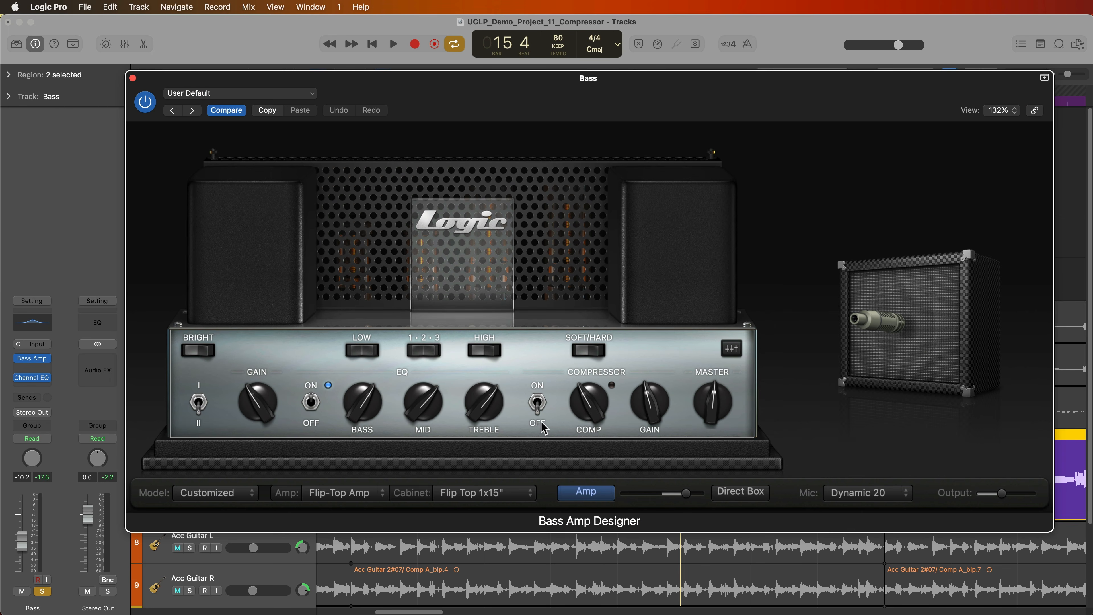
click(133, 78)
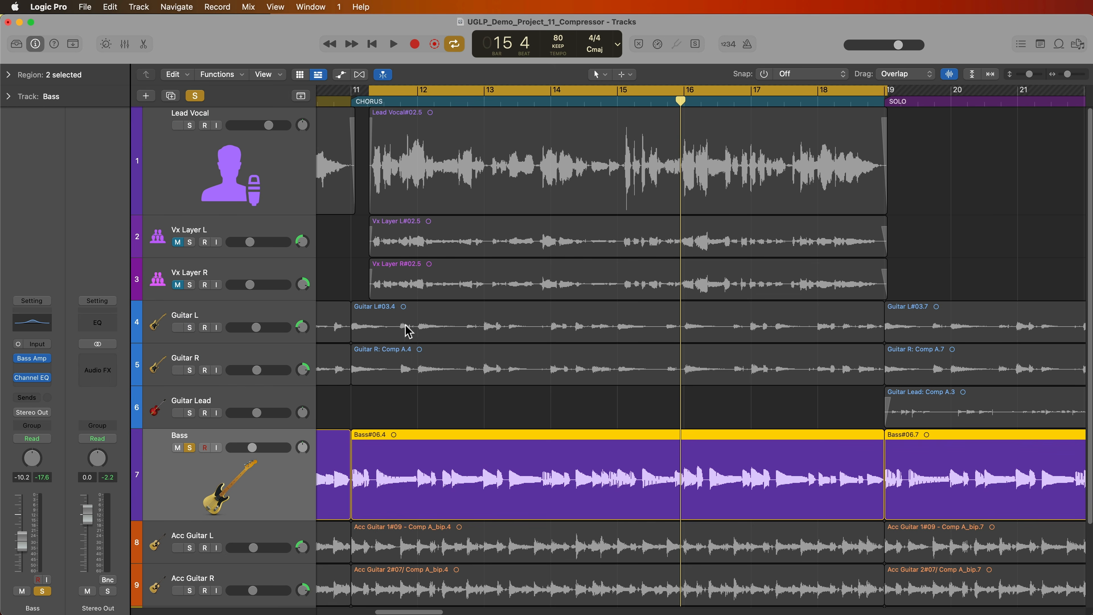
- Insert a mono Compressor after the Channel EQ on the Bass track
click(41, 390)
mouse_move(54, 417)
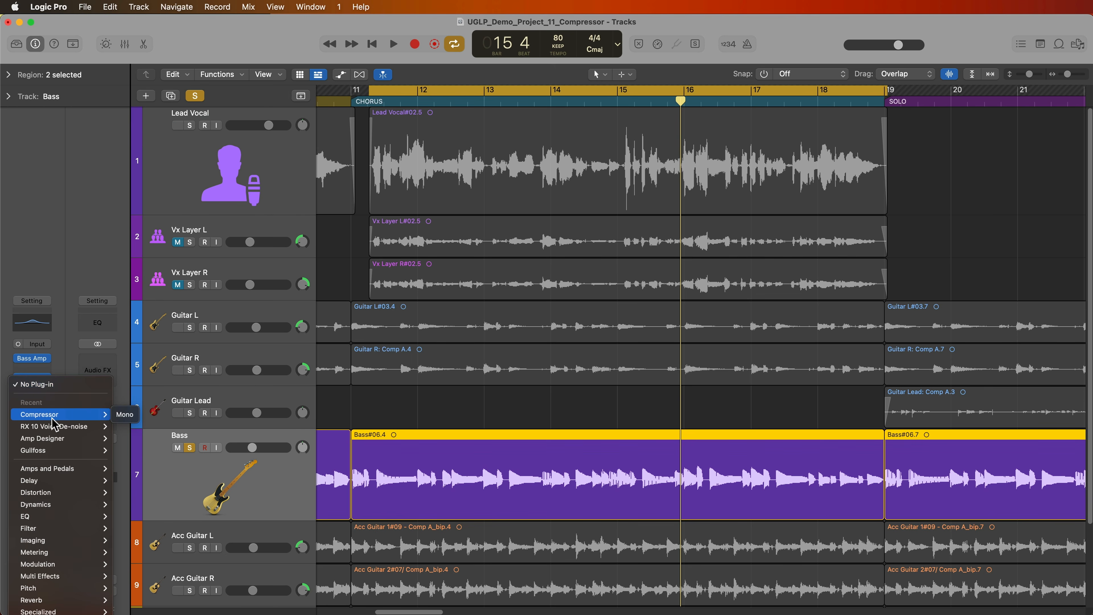
click(124, 415)
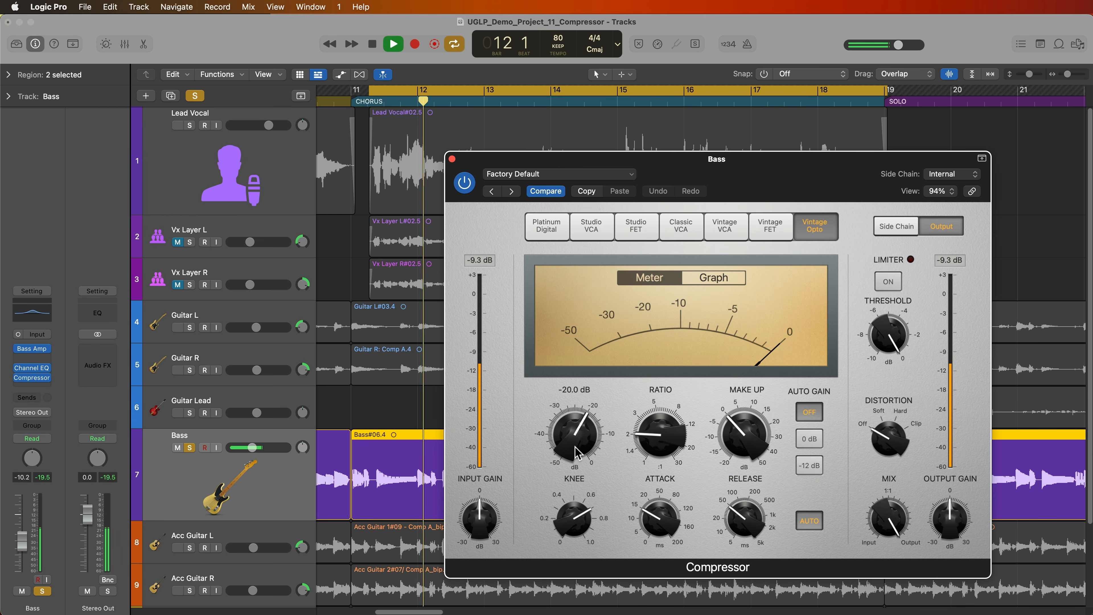
- Lower the bass compressor's threshold, raise its ratio to about 5:1, and raise the Bass volume to -2.3 dB
drag(584, 450, 584, 455)
drag(664, 425, 663, 389)
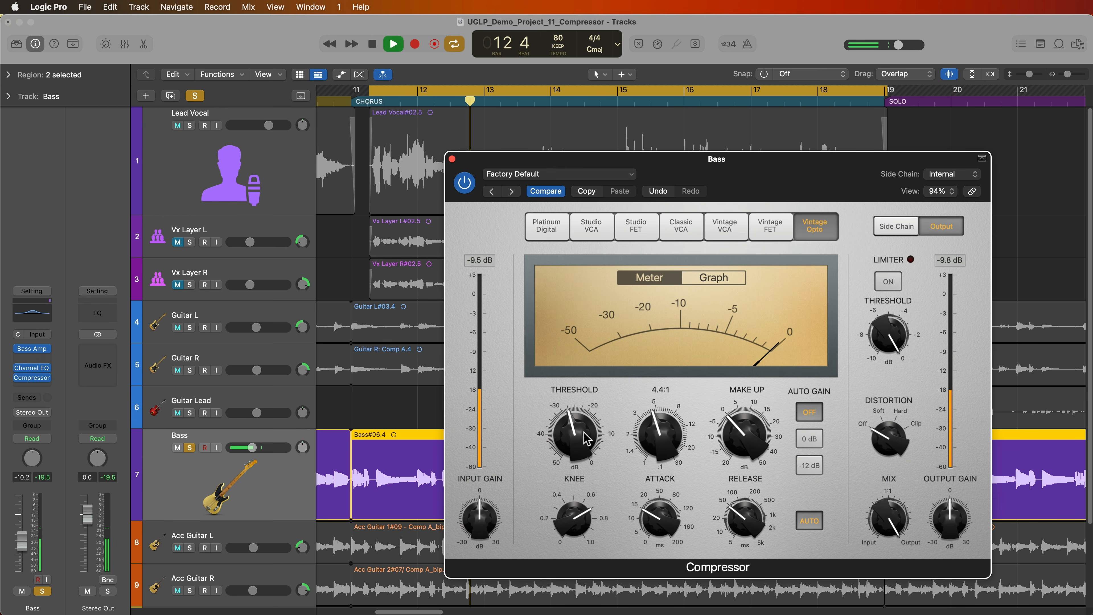
key(Return)
drag(22, 541, 22, 522)
drag(658, 425, 658, 419)
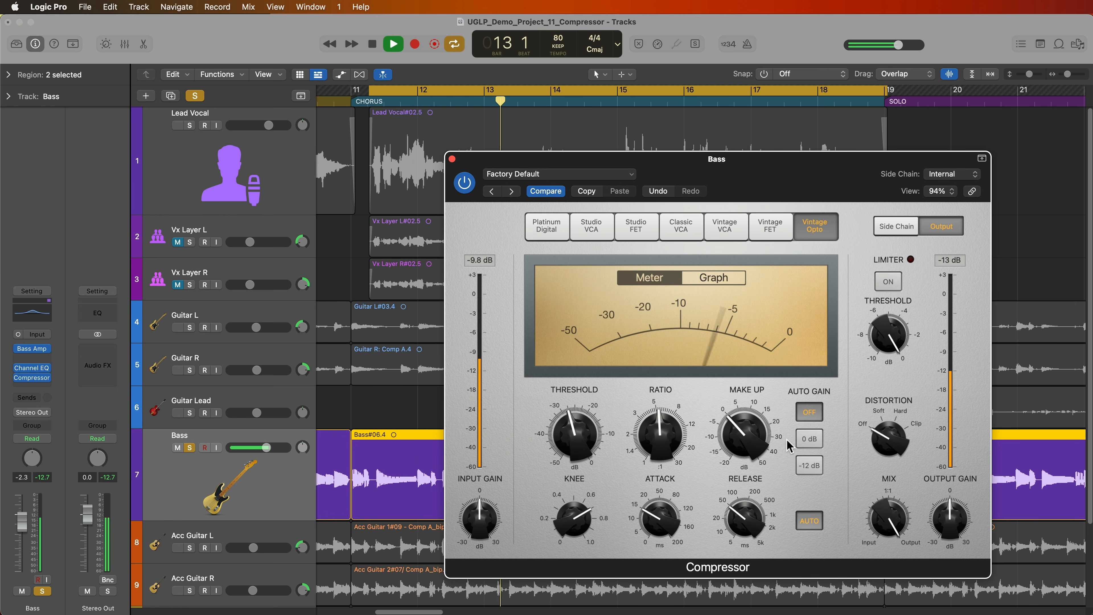
- Turn the bass compressor's distortion towards Soft, with a release of 180 ms and an attack of 16.5 ms
drag(899, 428, 901, 408)
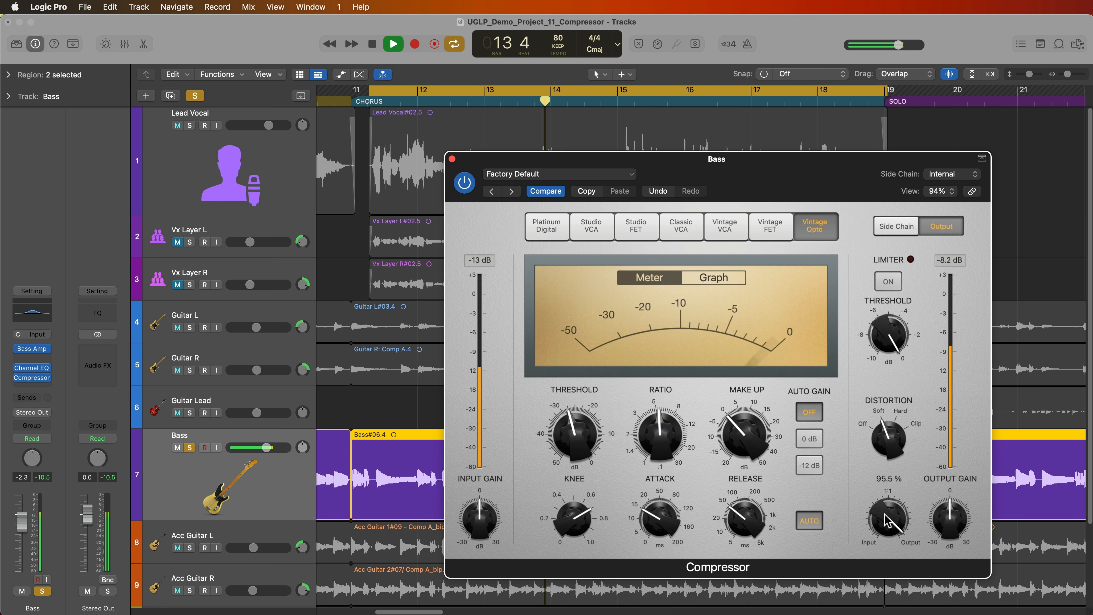
drag(748, 517, 751, 493)
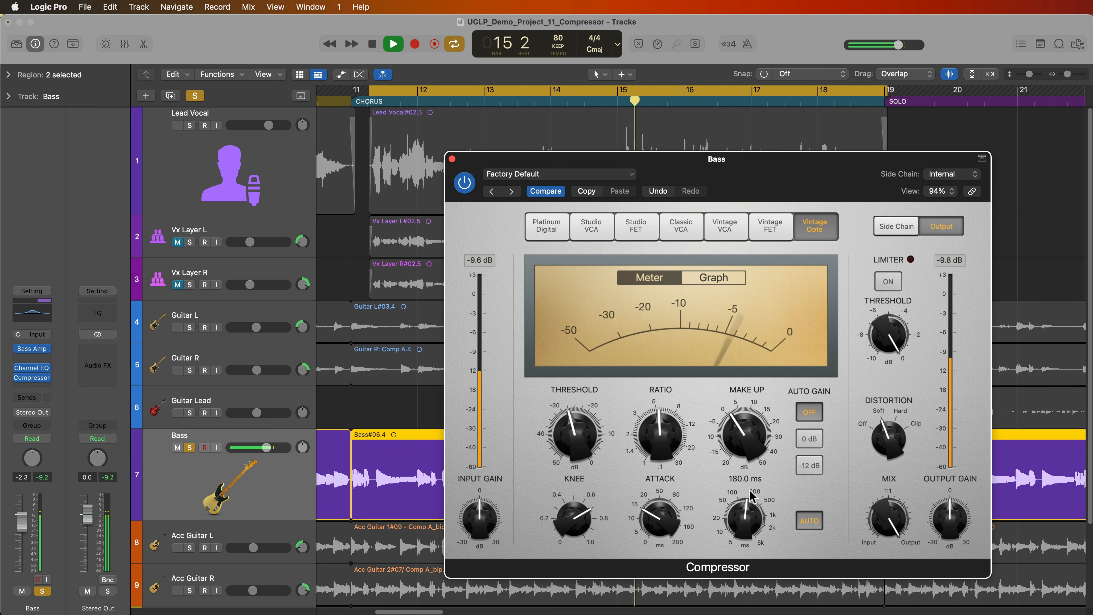
drag(655, 519, 656, 516)
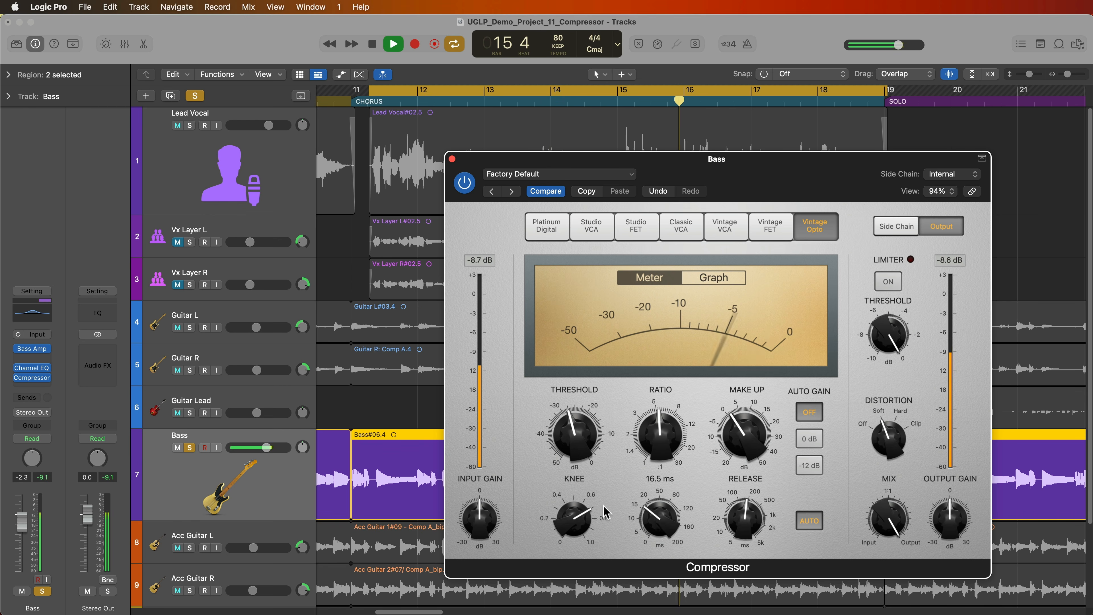
- Lower the bass compressor's knee, and set the threshold to -28.5 dB and the ratio to 5.6:1
drag(573, 524, 572, 533)
drag(564, 425, 564, 429)
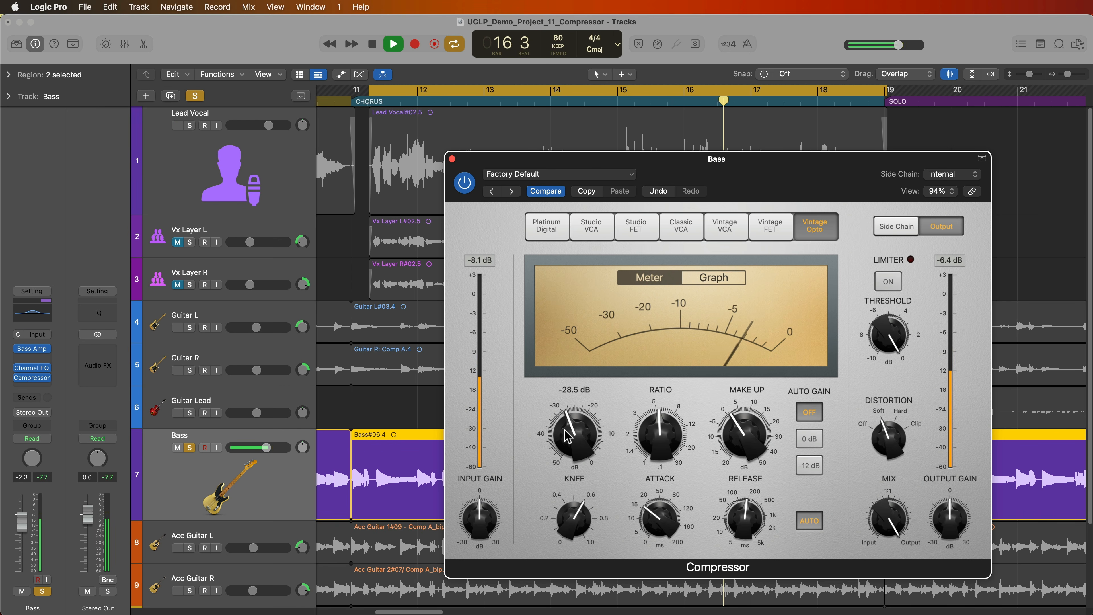
drag(656, 429, 656, 425)
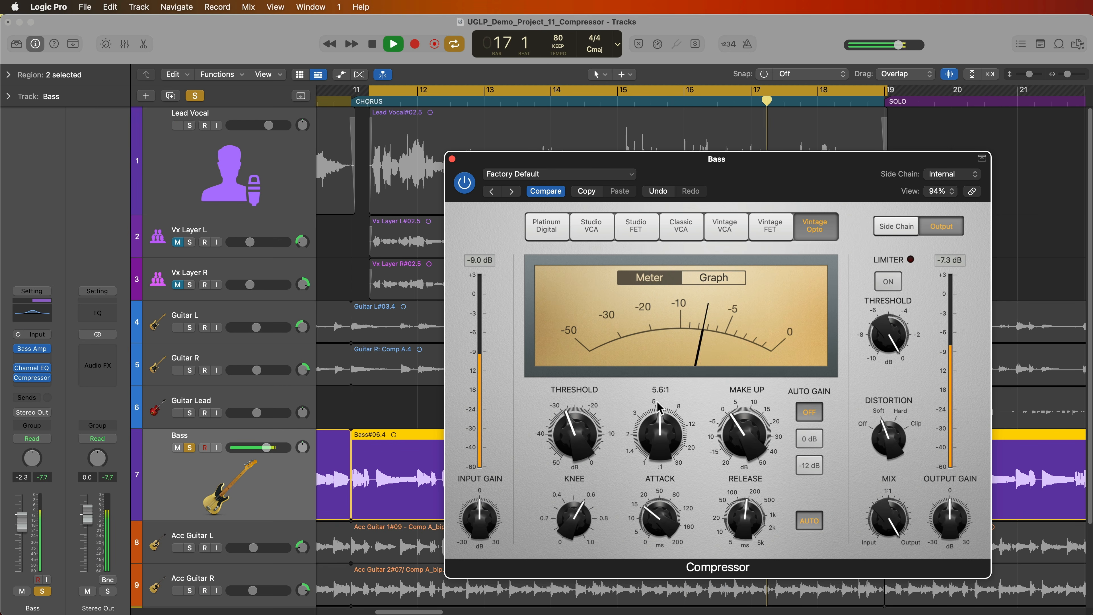
- Monitor the bass in the Graph display and compare the sound with the compressor bypassed and active
click(713, 278)
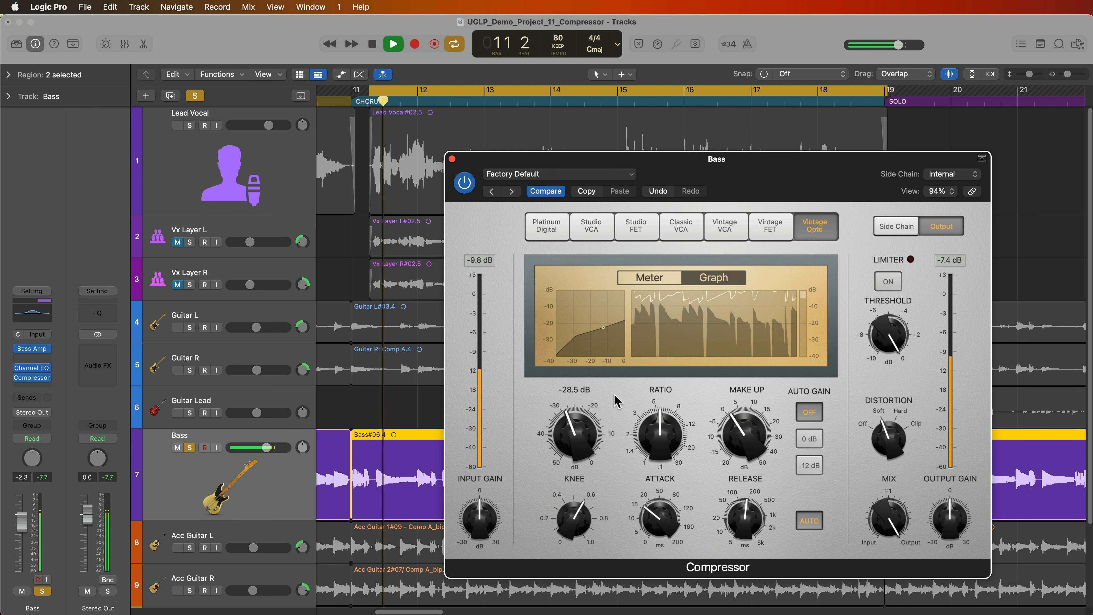
click(464, 183)
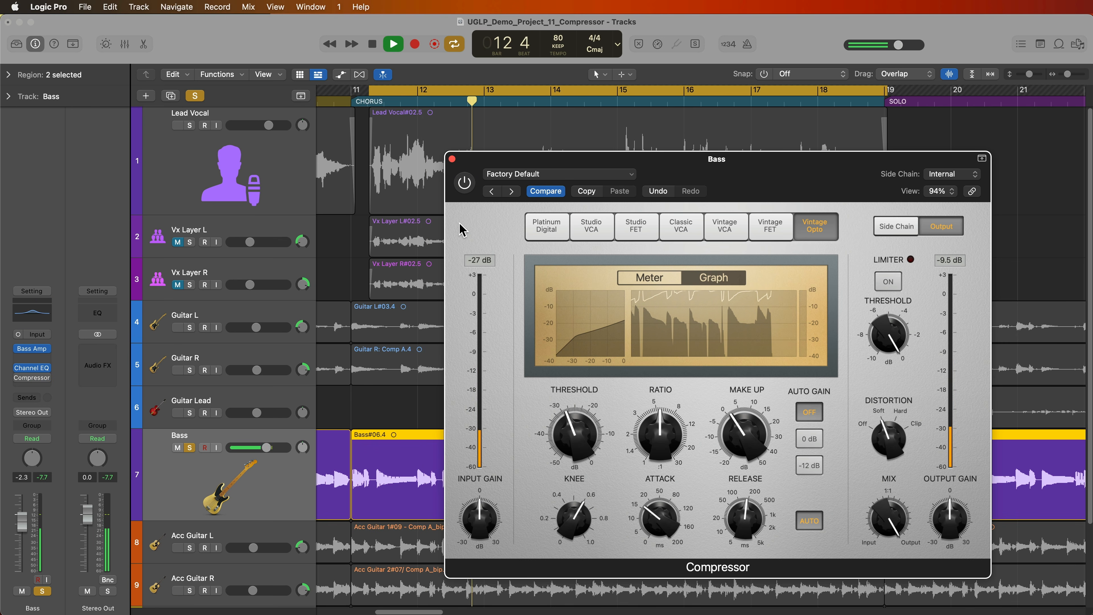
click(464, 183)
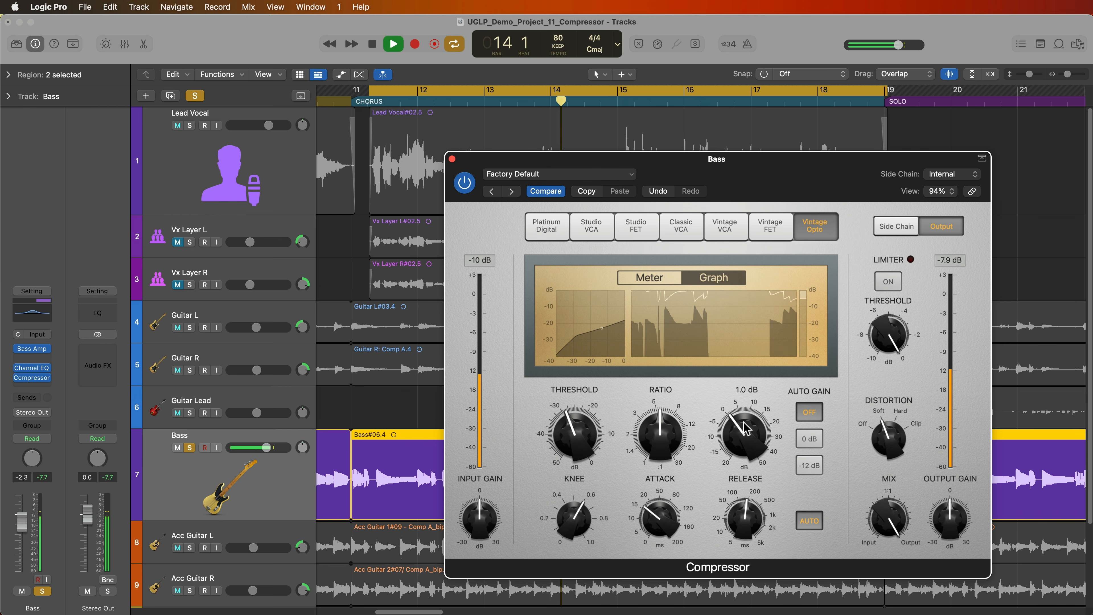
- Stop playback and set the bass compressor's Make Up gain to 2.0 dB
key(space)
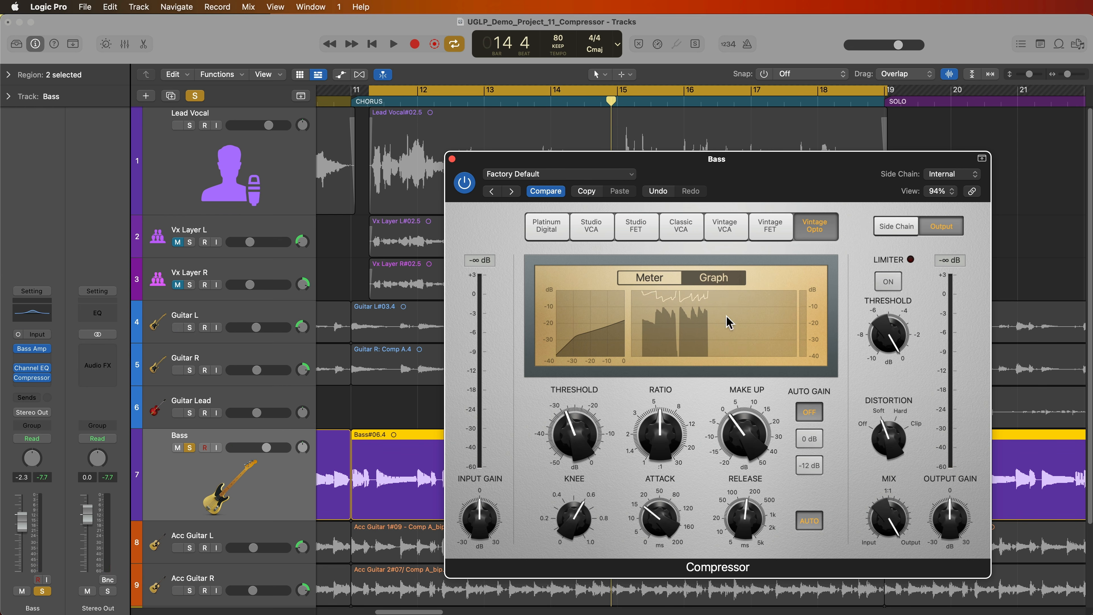
drag(757, 454, 757, 452)
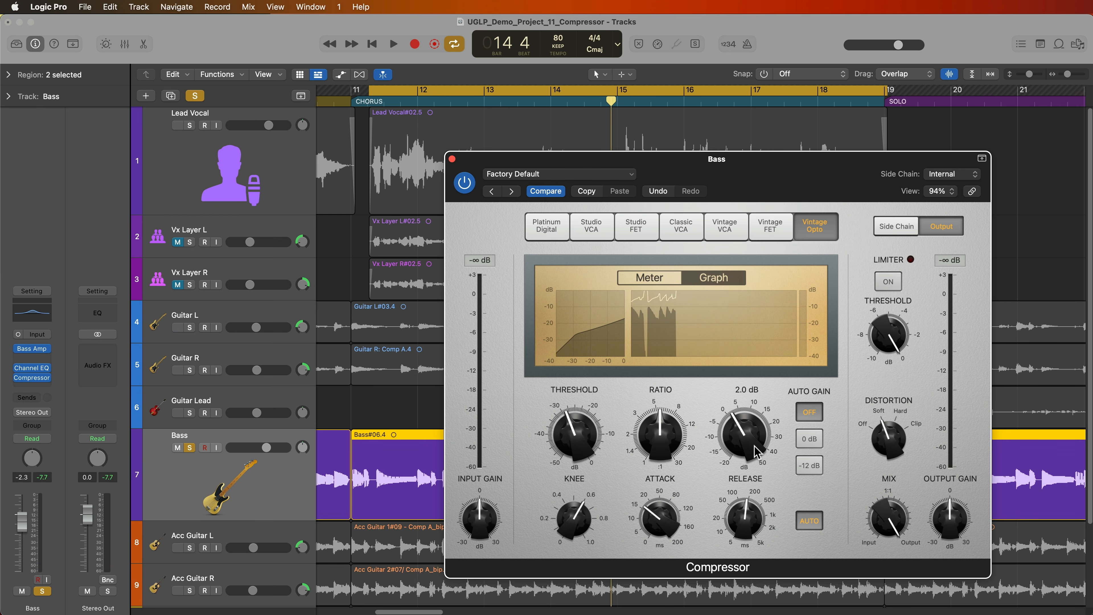
- Play the bass unsoloed in the full mix at a fader level of -5.0 dB and close its compressor
key(space)
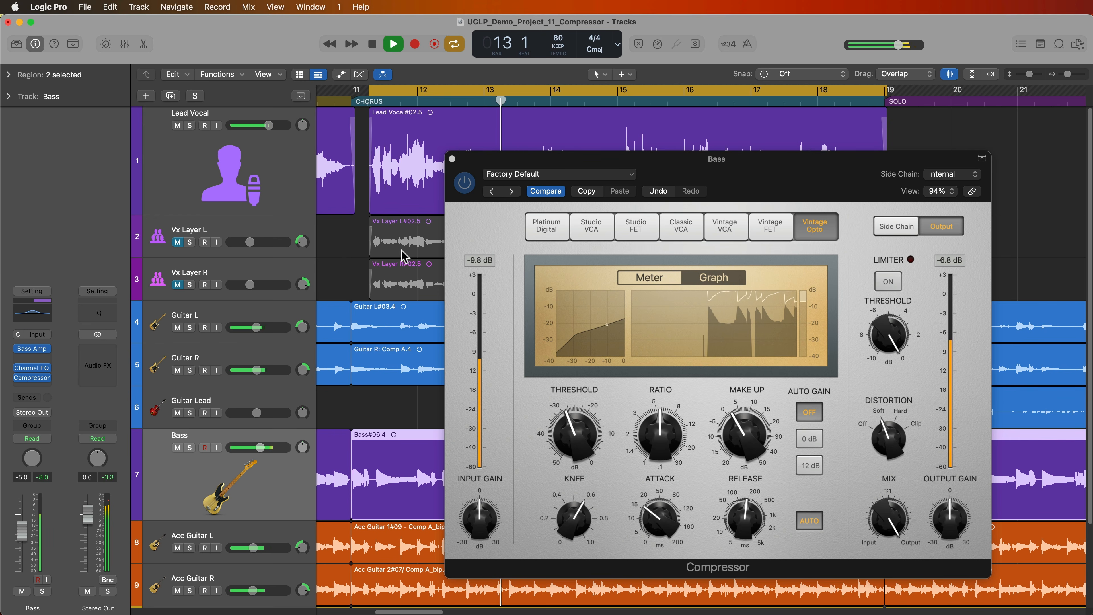
click(452, 158)
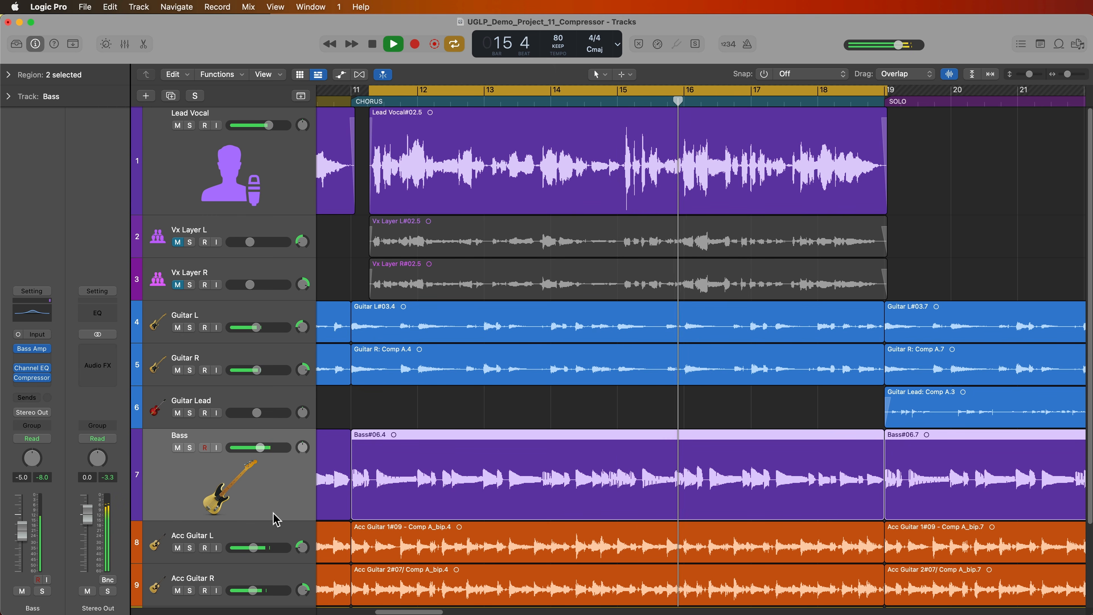
- Solo the Acc Guitar L track, raise its fader to -3.1 dB and stop playback
click(271, 530)
key(ctrl+s)
key(s)
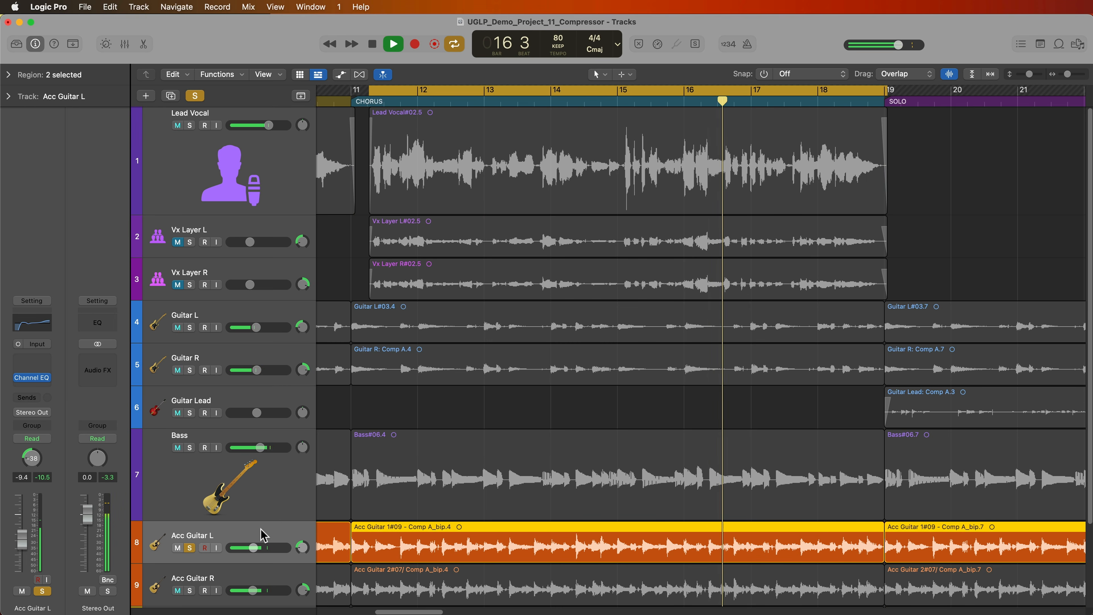
drag(30, 546, 36, 519)
key(space)
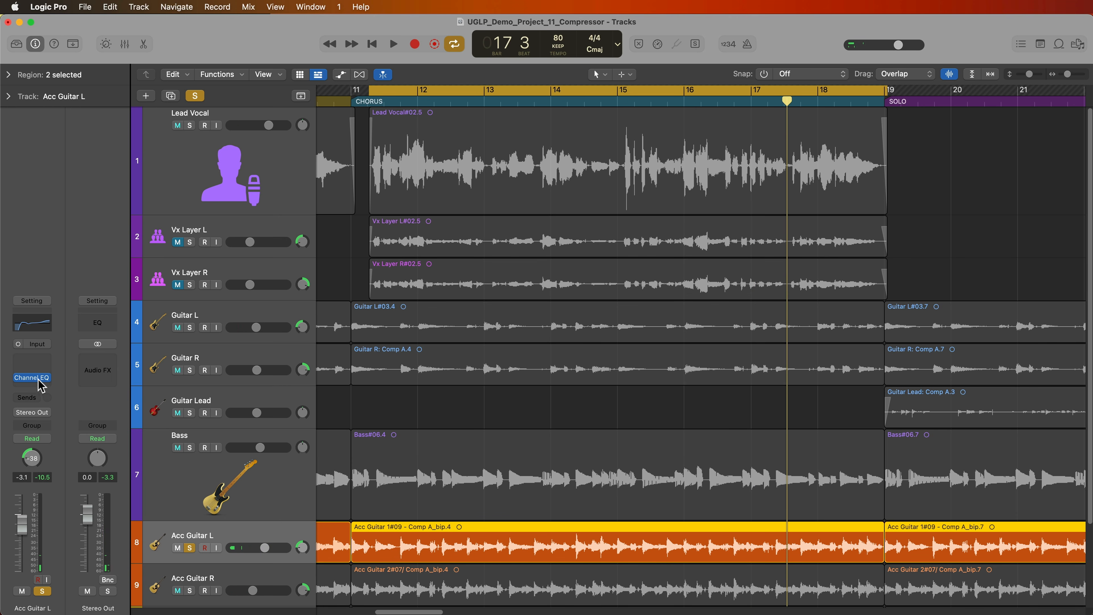
- Place a mono Compressor below the Channel EQ on Acc Guitar L and choose the Studio VCA circuit
mouse_move(34, 378)
mouse_down()
mouse_move(40, 363)
mouse_move(38, 373)
mouse_up()
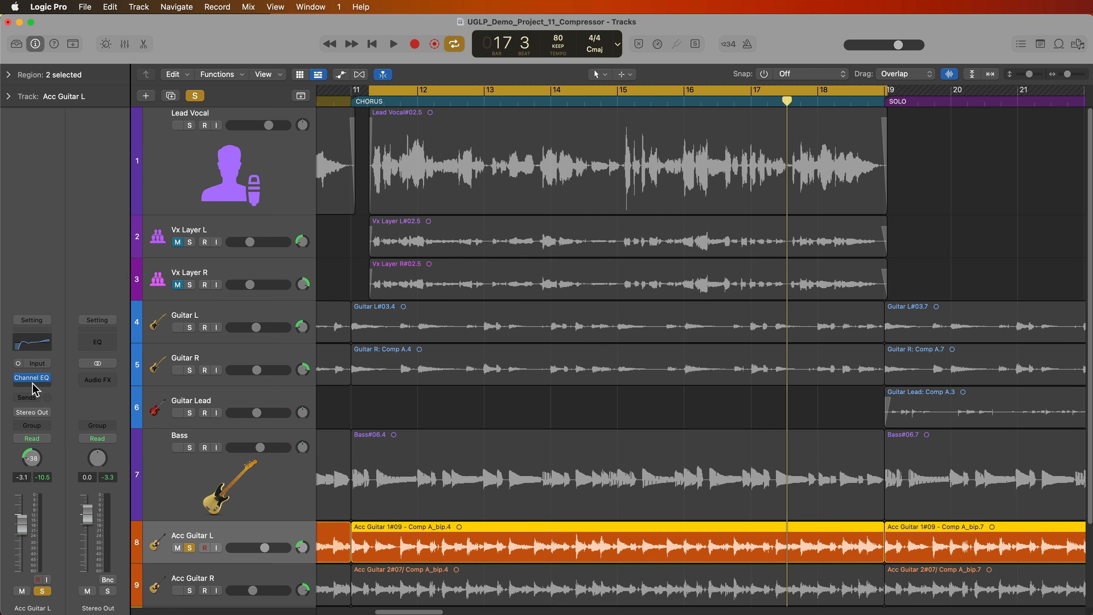
click(37, 390)
mouse_move(59, 426)
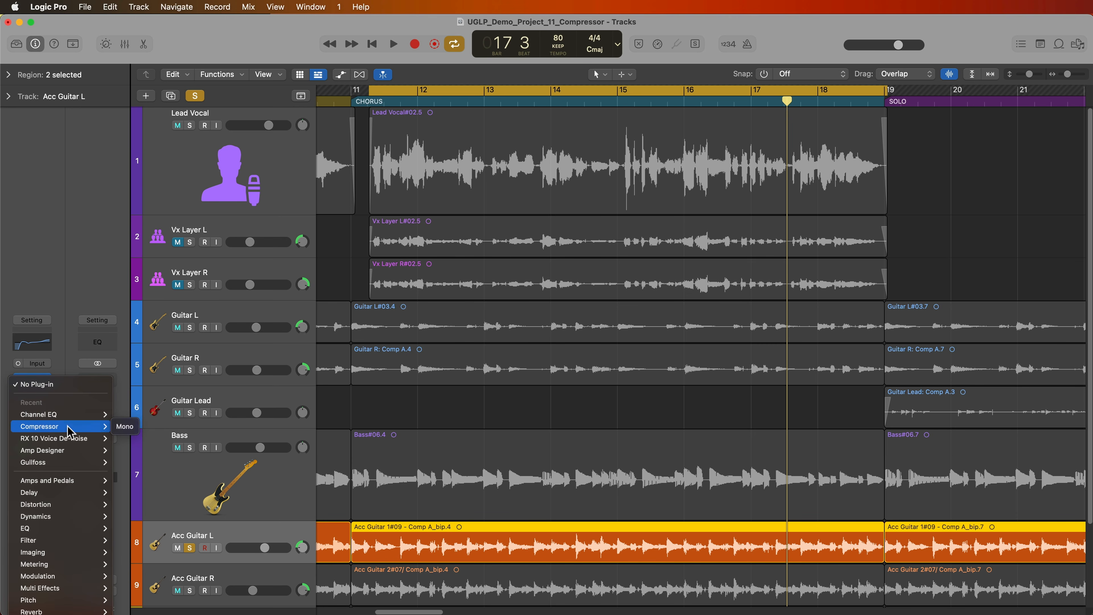
click(125, 428)
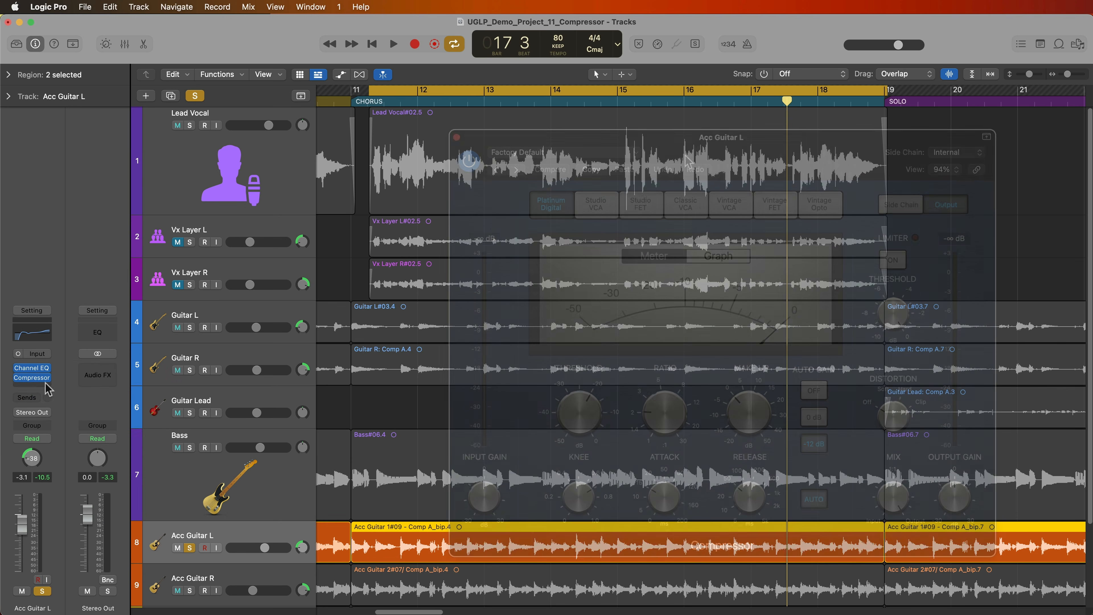
click(615, 206)
mouse_move(575, 437)
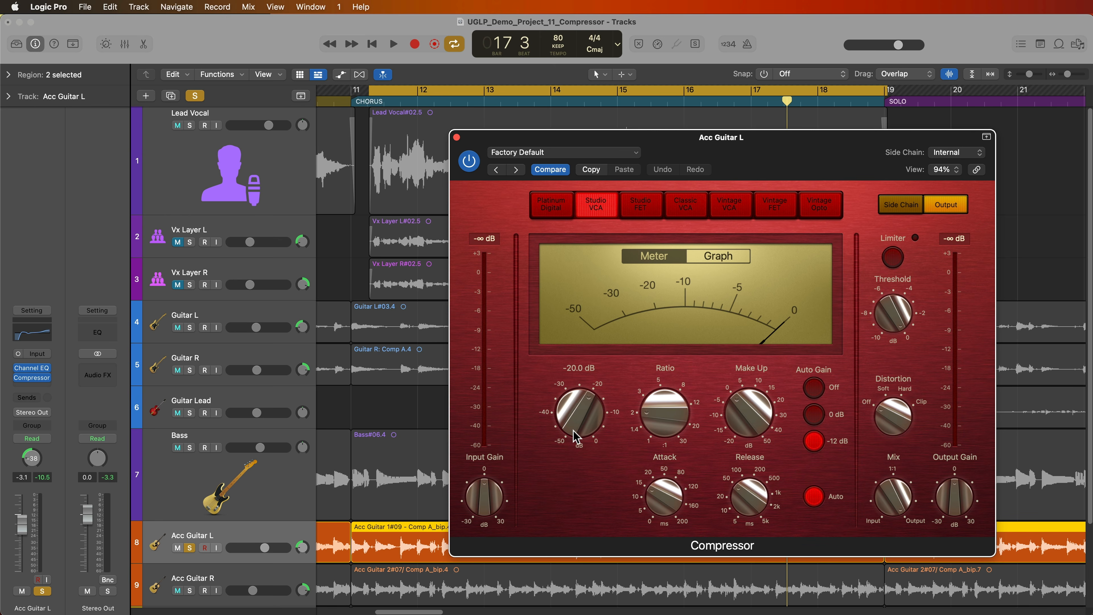
- Lower the Acc Guitar L compressor's threshold during playback, turn Auto Gain off and set Make Up to 2.5 dB
key(space)
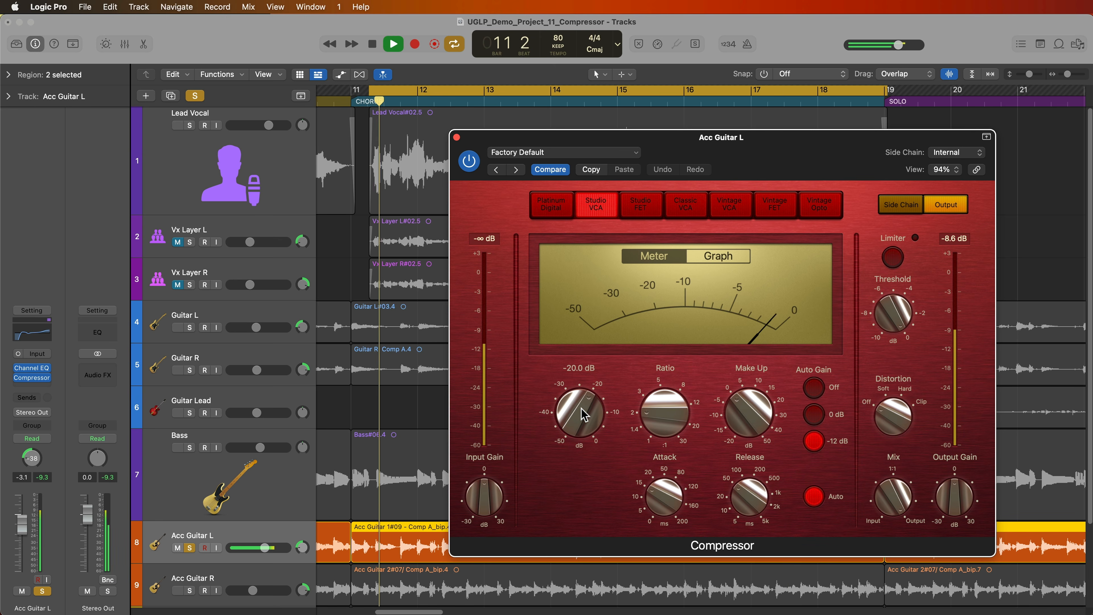
scroll(583, 421, down, 2)
scroll(583, 421, down, 2)
mouse_move(669, 406)
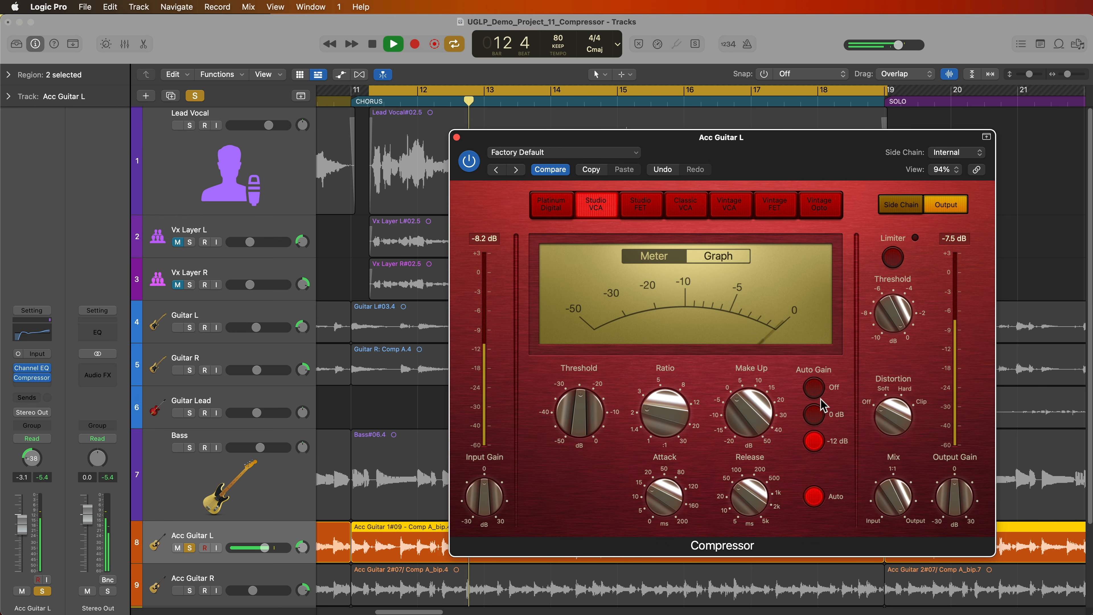
click(813, 387)
mouse_move(763, 416)
drag(761, 410, 762, 404)
- Try a 0.0 ms attack on the Acc Guitar L compressor, return it to 15.0 ms and set the release to 77.0 ms
drag(667, 497, 666, 555)
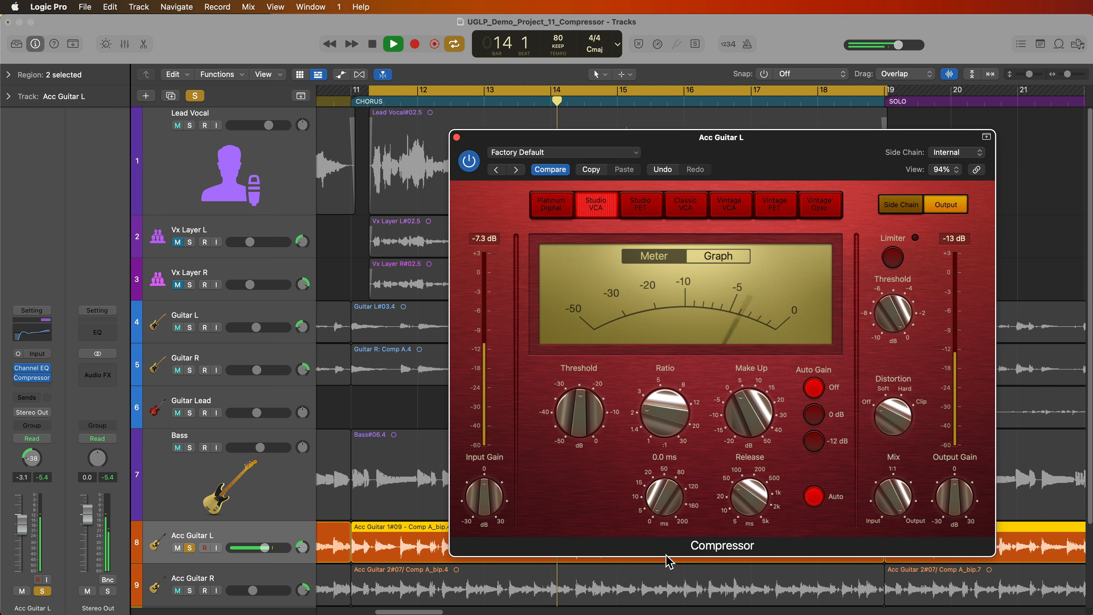
key(space)
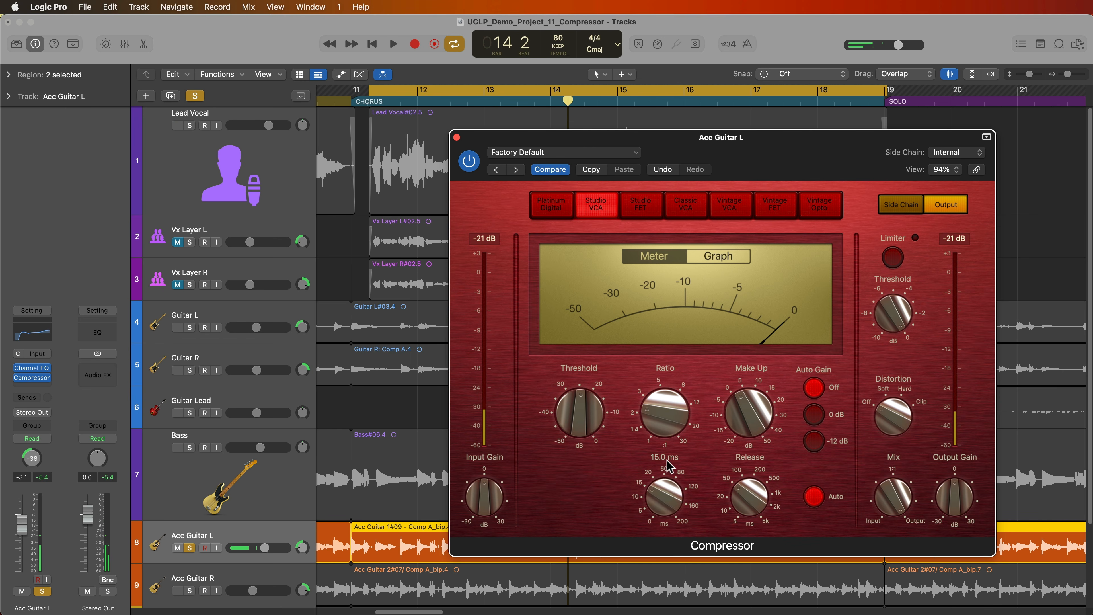
drag(665, 507, 661, 485)
drag(749, 493, 753, 487)
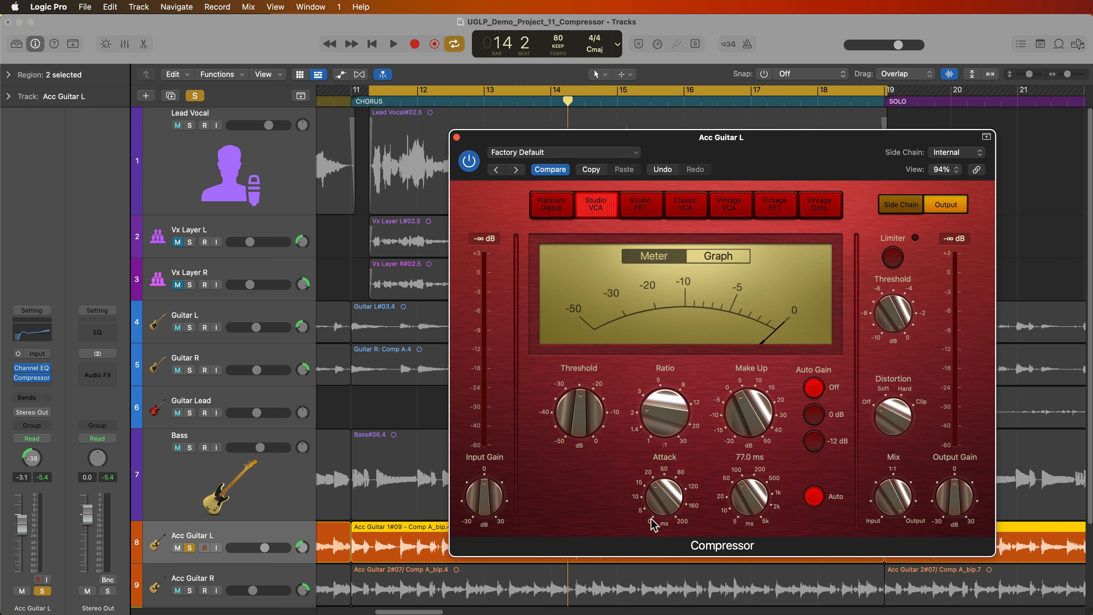
- Set the Acc Guitar L compressor's Mix to 77.5 % and compare the sound bypassed and active before closing the plug-in
key(space)
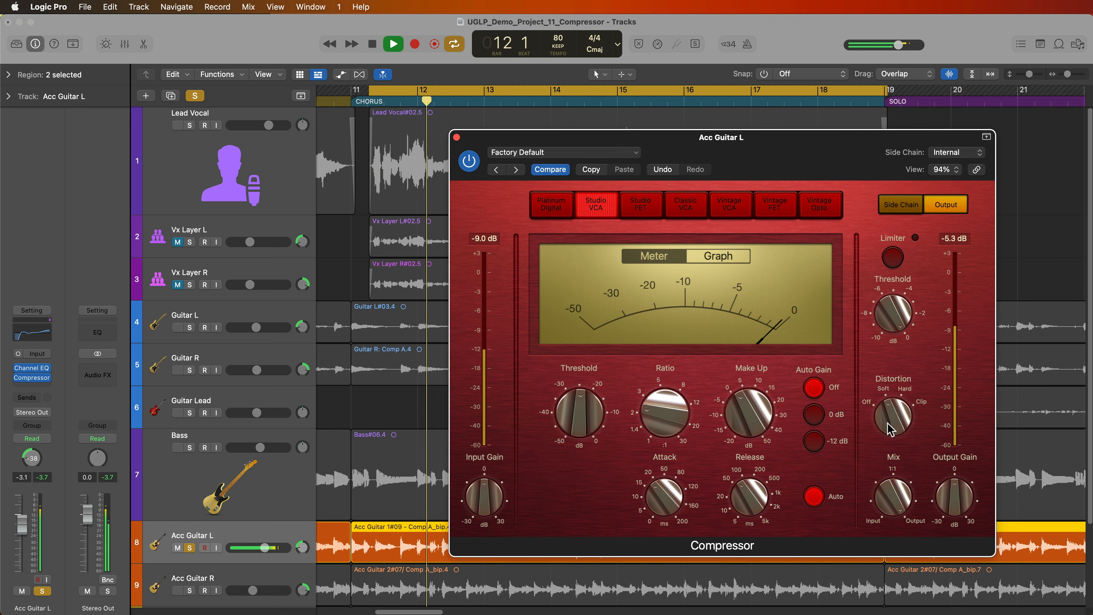
drag(892, 496, 886, 515)
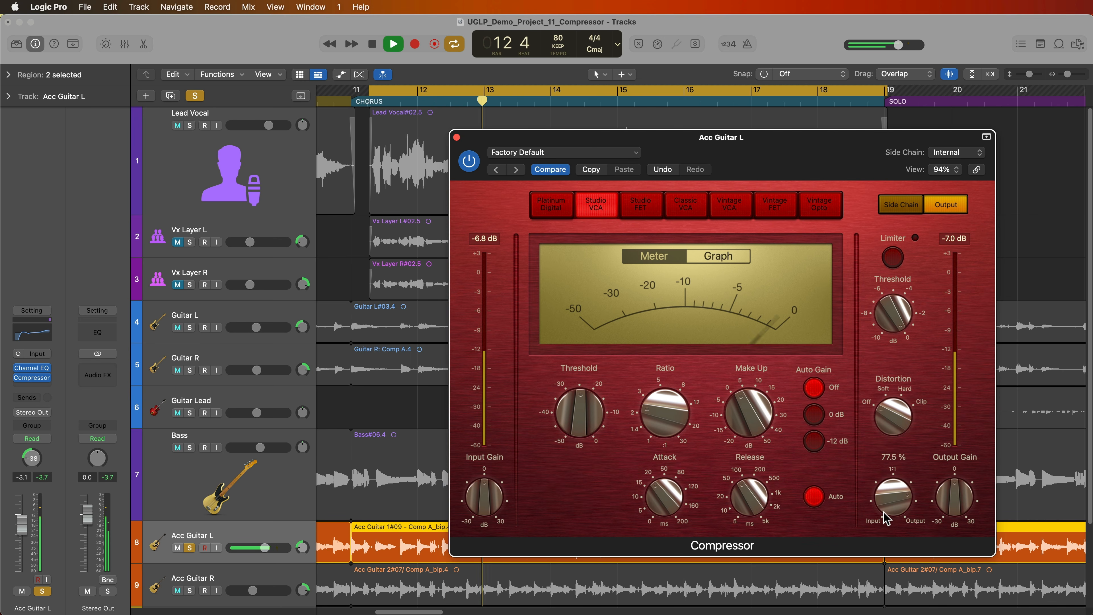
click(470, 161)
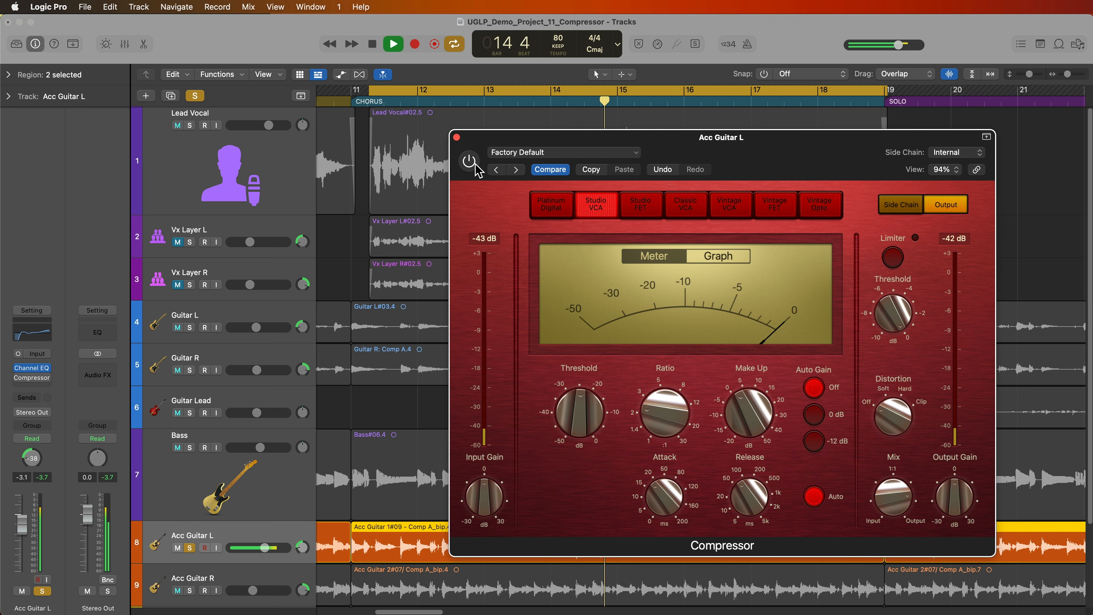
click(475, 166)
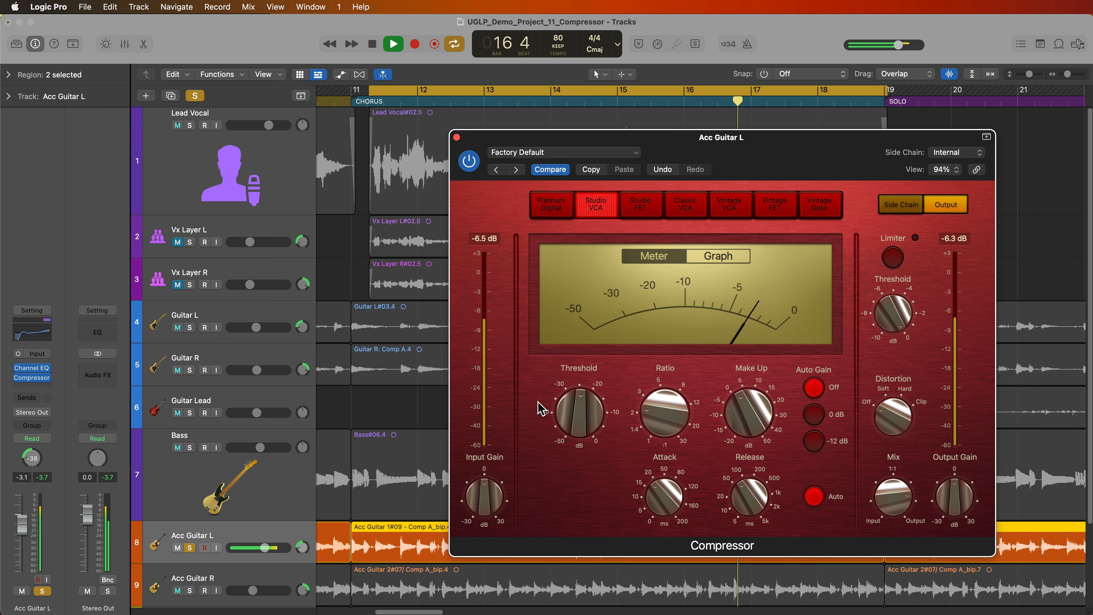
key(space)
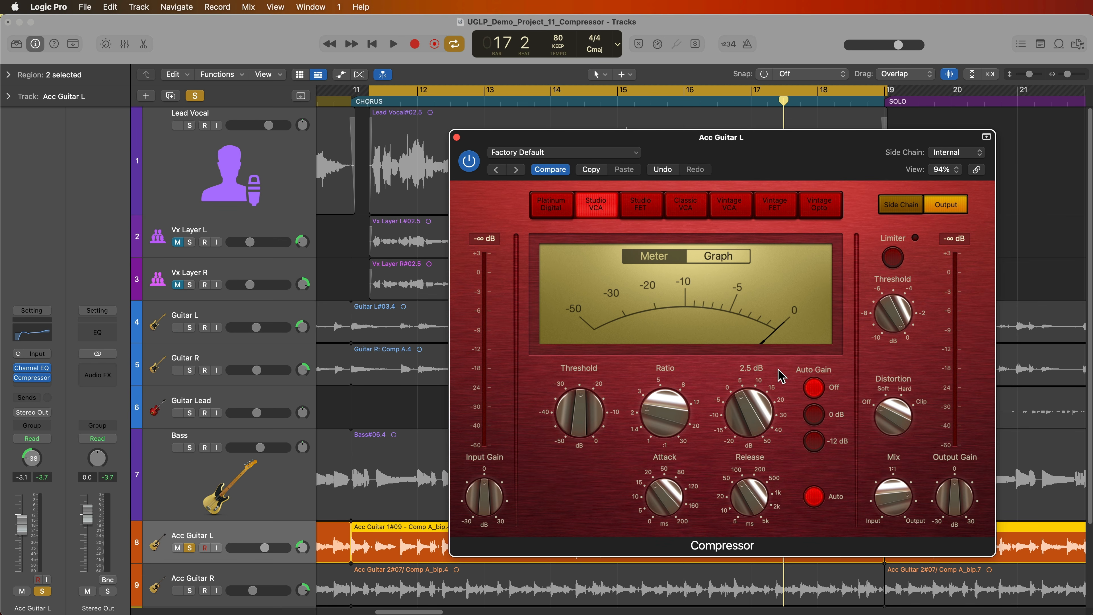
click(457, 138)
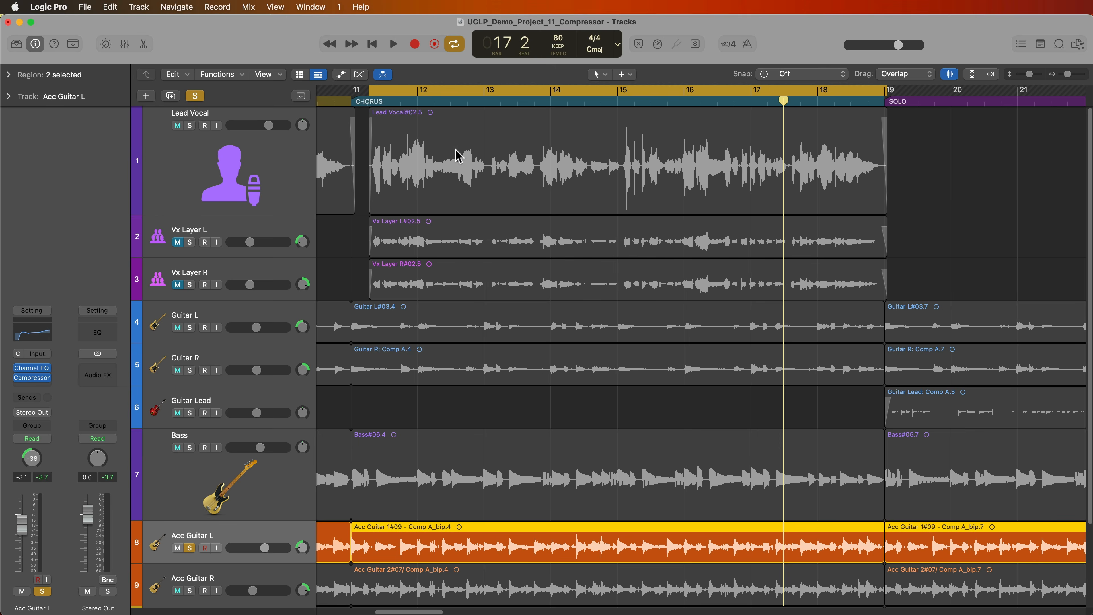
- In the Mixer, move Acc Guitar R's Channel EQ to its first effect slot and copy Acc Guitar L's compressor below it
key(x)
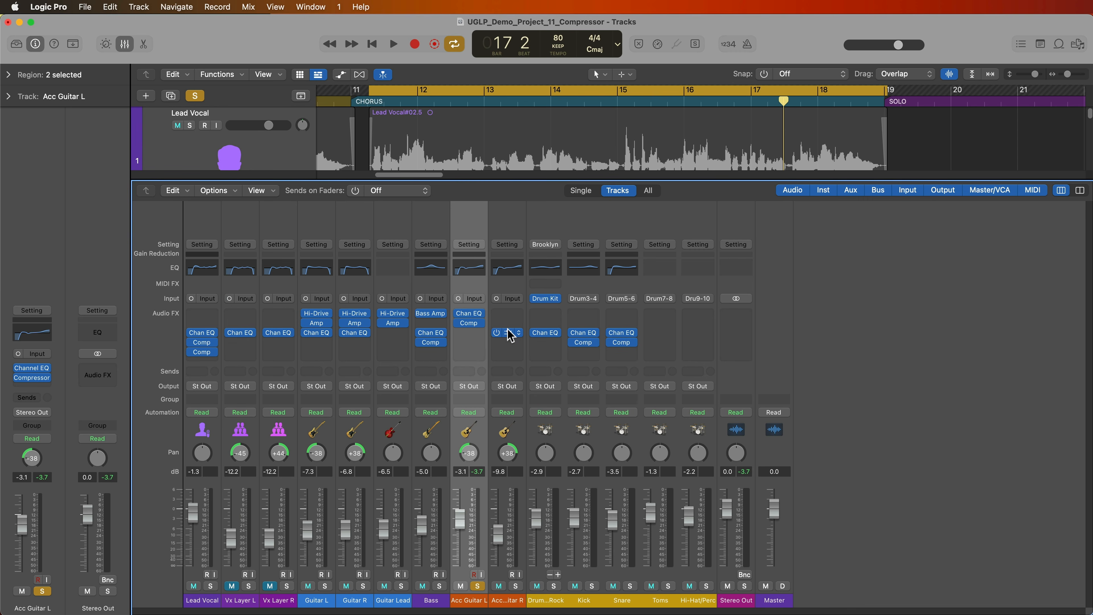
drag(510, 336, 505, 323)
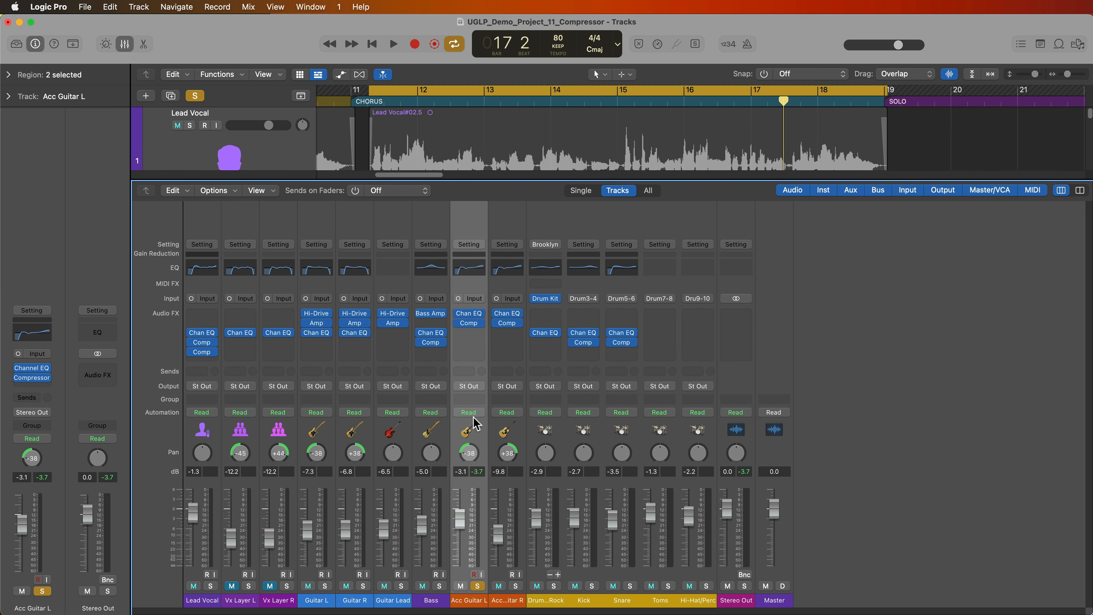
- Solo both acoustic guitars during playback and raise their faders together to -5.1 dB and -4.3 dB
key(space)
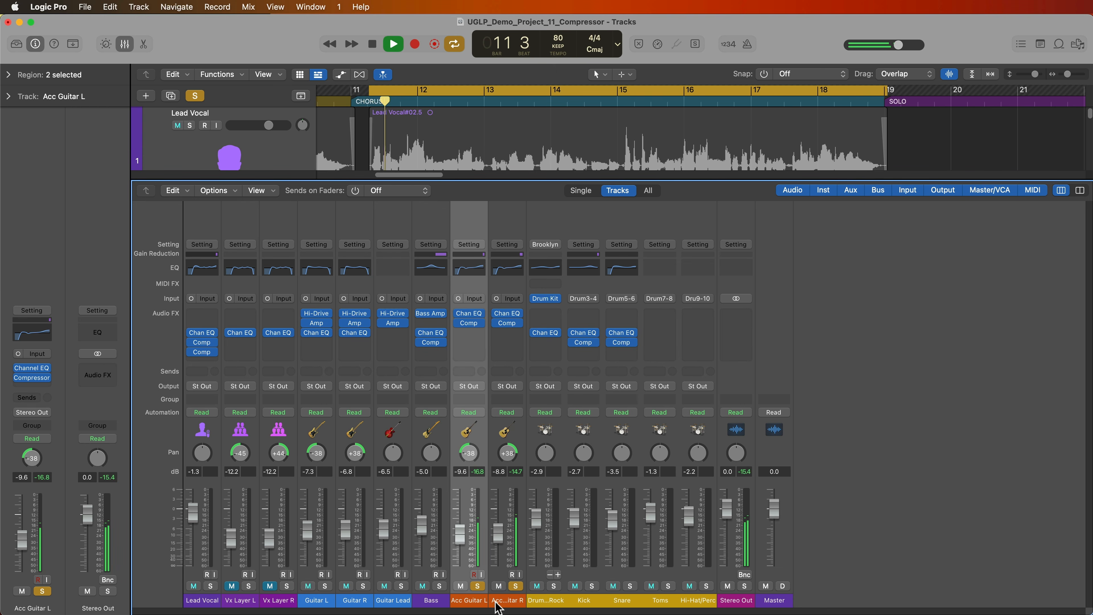
shift+click(497, 602)
drag(498, 534, 498, 522)
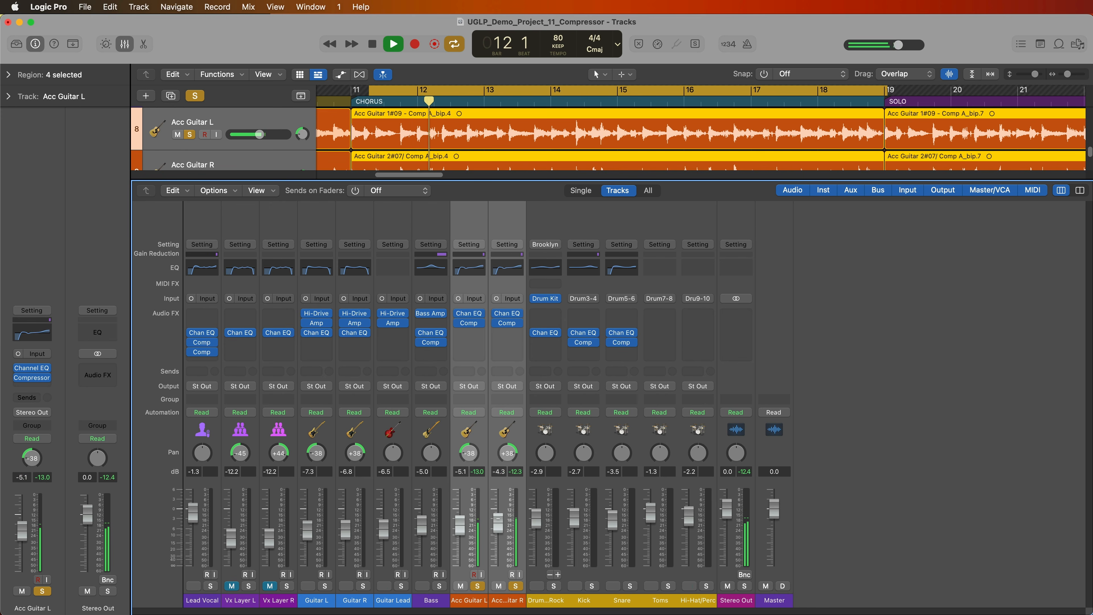
- Compare both acoustic guitars with their compressors bypassed and active, and lower their faders to -7.0 dB and -6.6 dB
click(497, 323)
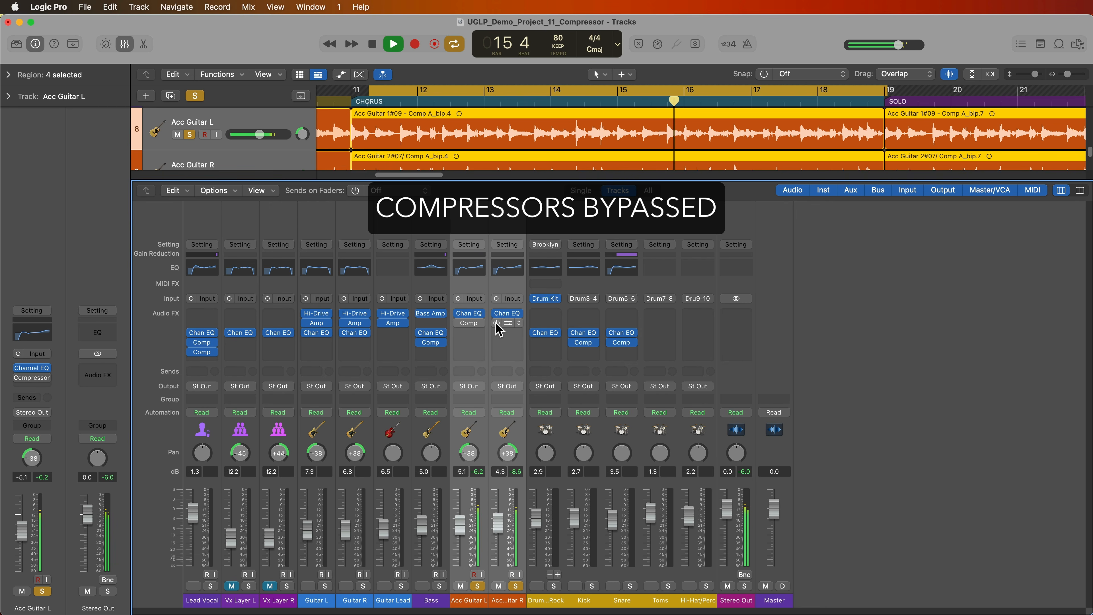
click(497, 323)
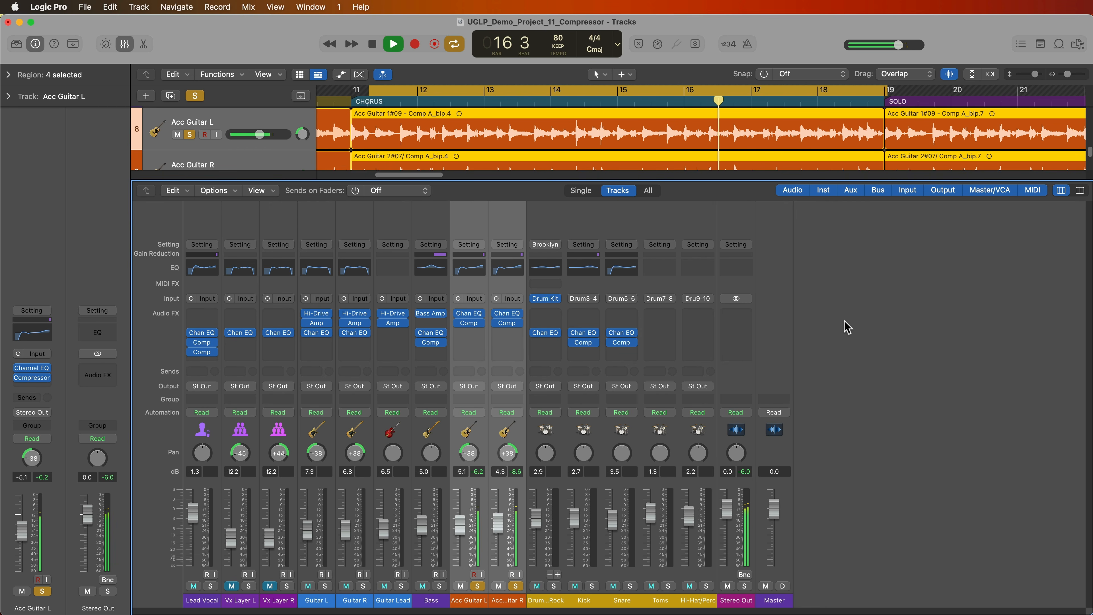
mouse_move(507, 534)
mouse_down()
mouse_move(505, 553)
mouse_move(503, 538)
mouse_up()
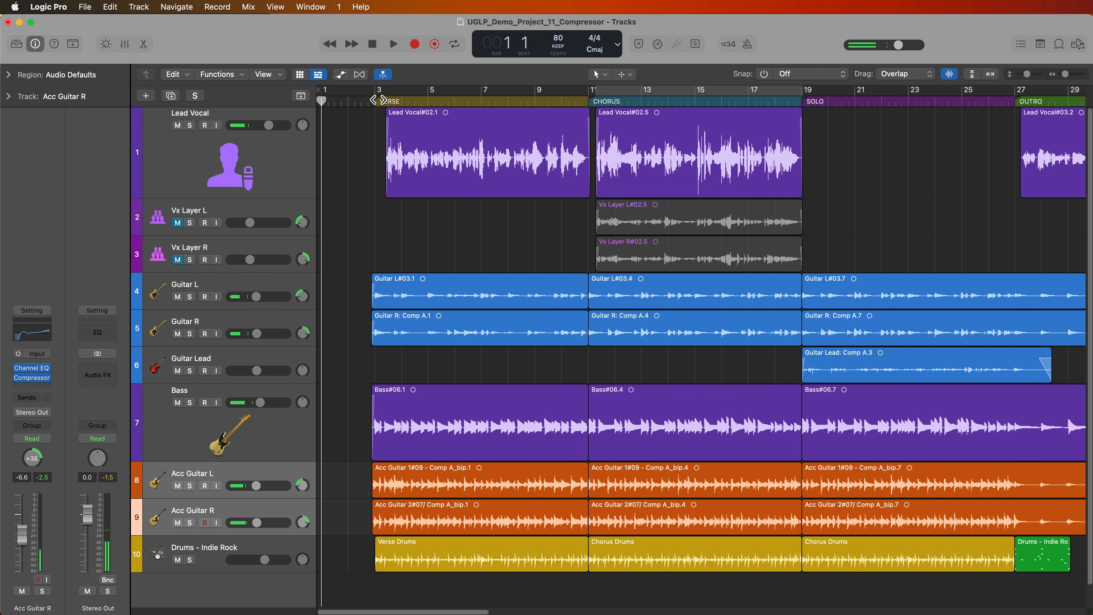
- Play the full mix from the start of the Verse and raise the Lead Vocal fader to -1.0 dB
click(371, 100)
key(space)
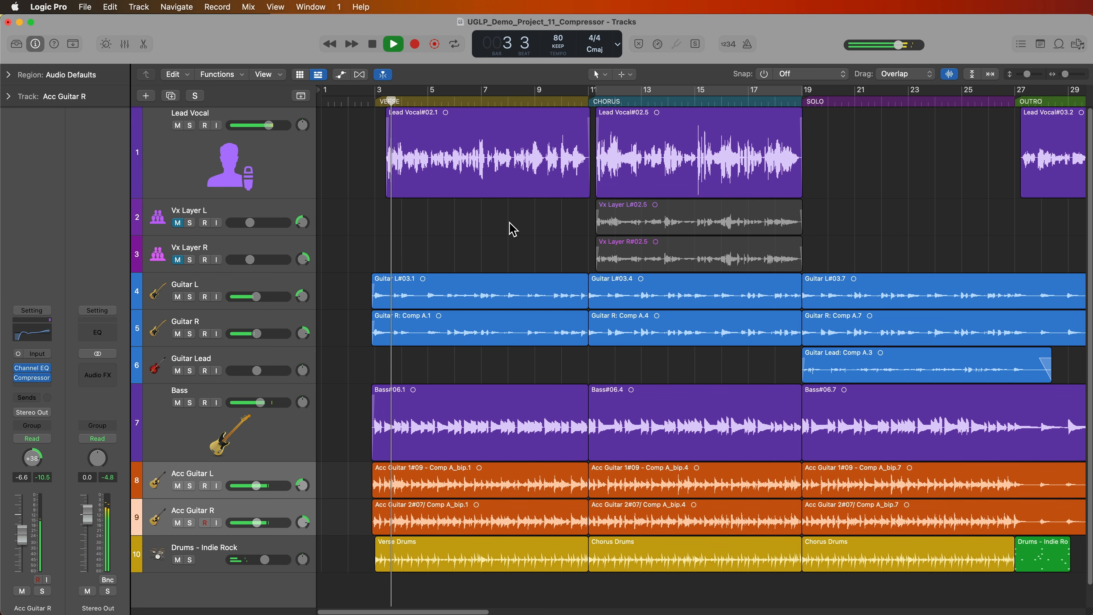
key(x)
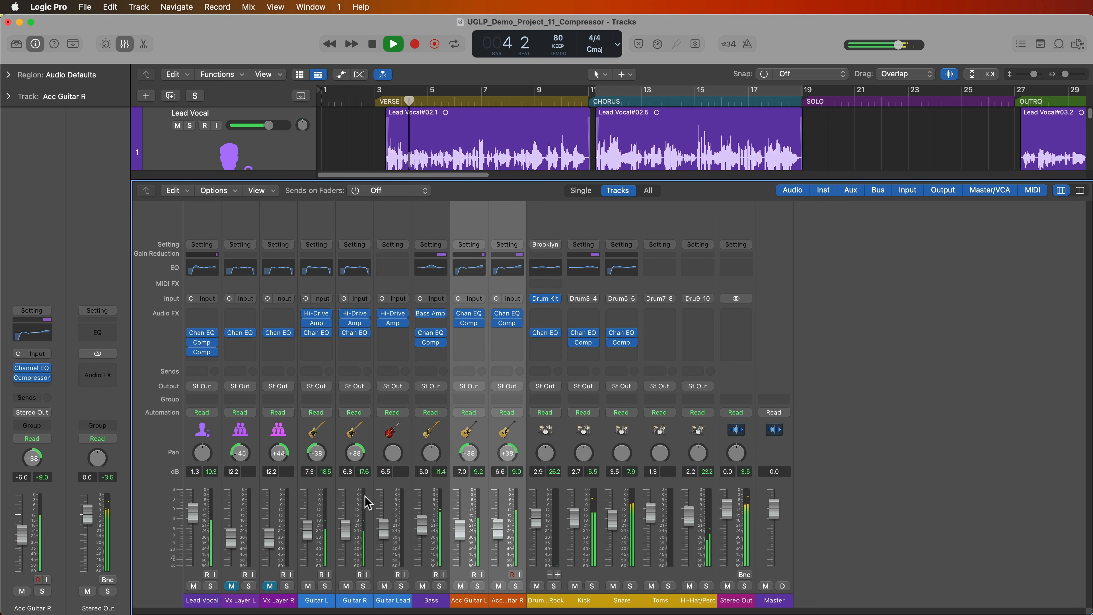
click(192, 547)
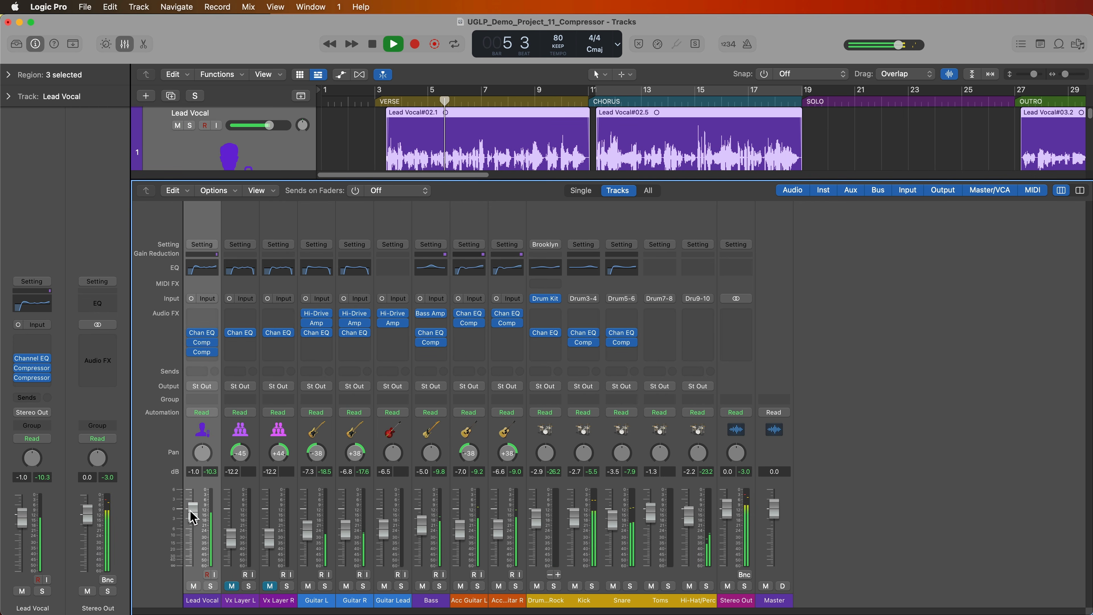
key(x)
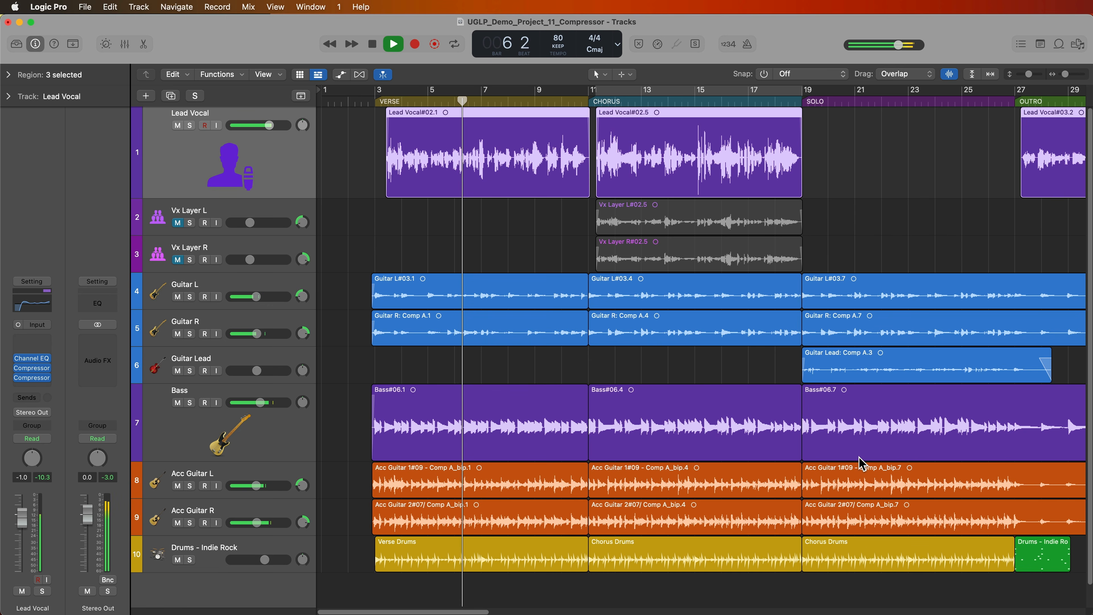
- Lower the Bass fader to -5.9 dB, and raise the Kick to -2.2 dB and the Snare to -2.1 dB
click(749, 372)
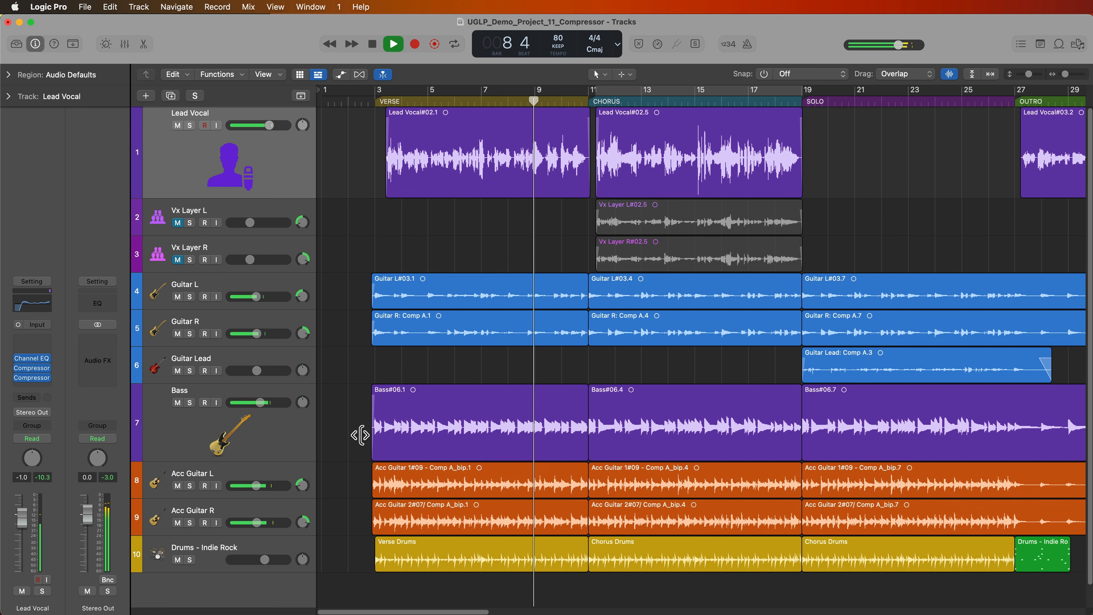
click(258, 439)
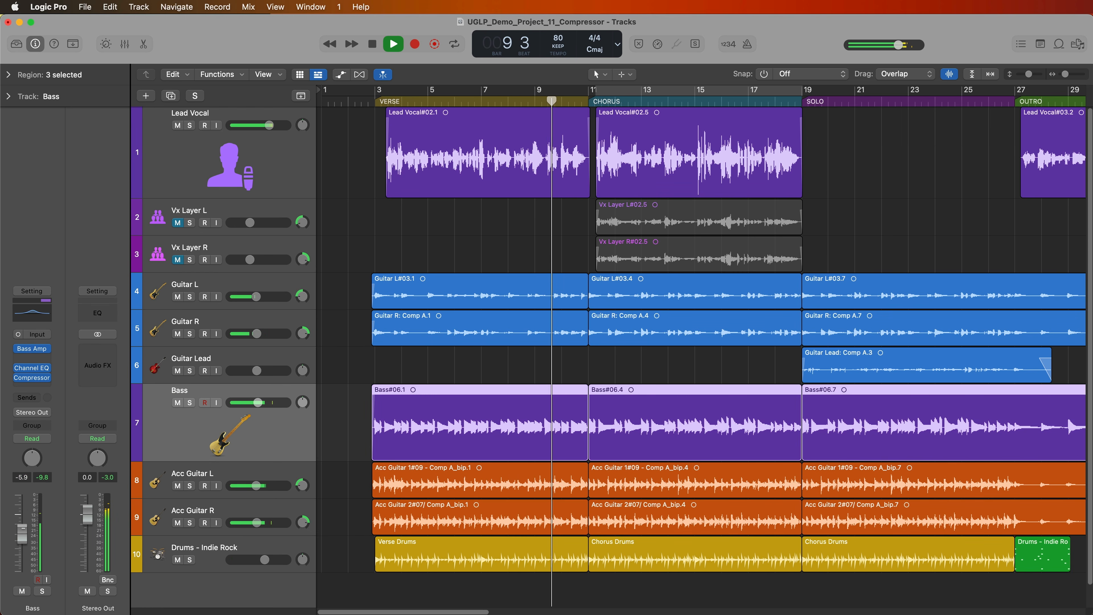
key(x)
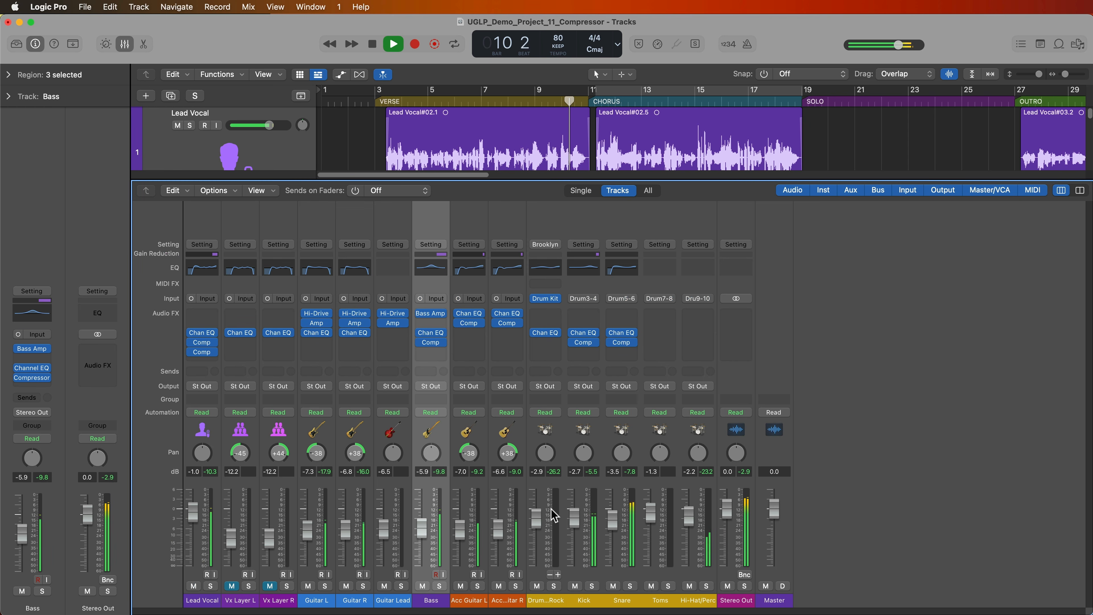
drag(611, 519, 611, 515)
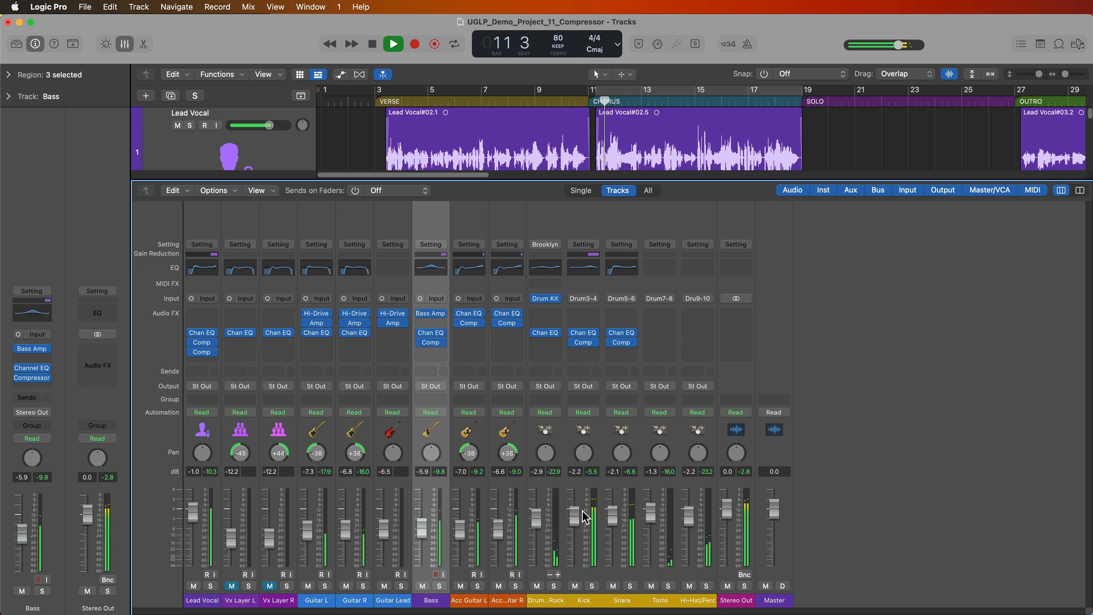
key(x)
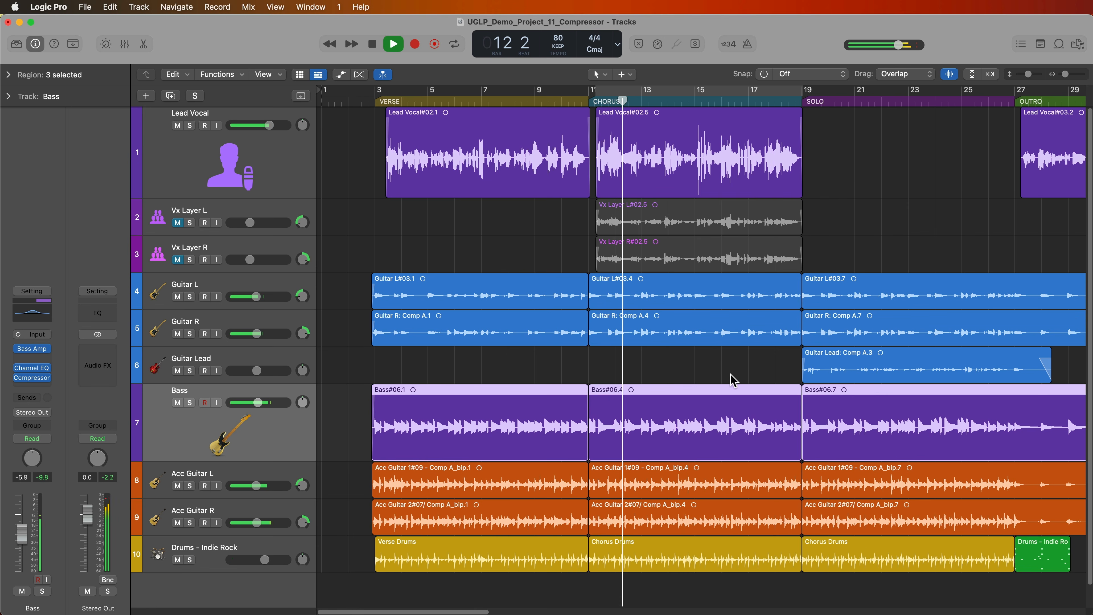
- Lower the Lead Vocal fader to -1.3 dB while the Chorus plays, clear the region selection, and stop playback in the Solo section
click(729, 378)
click(283, 160)
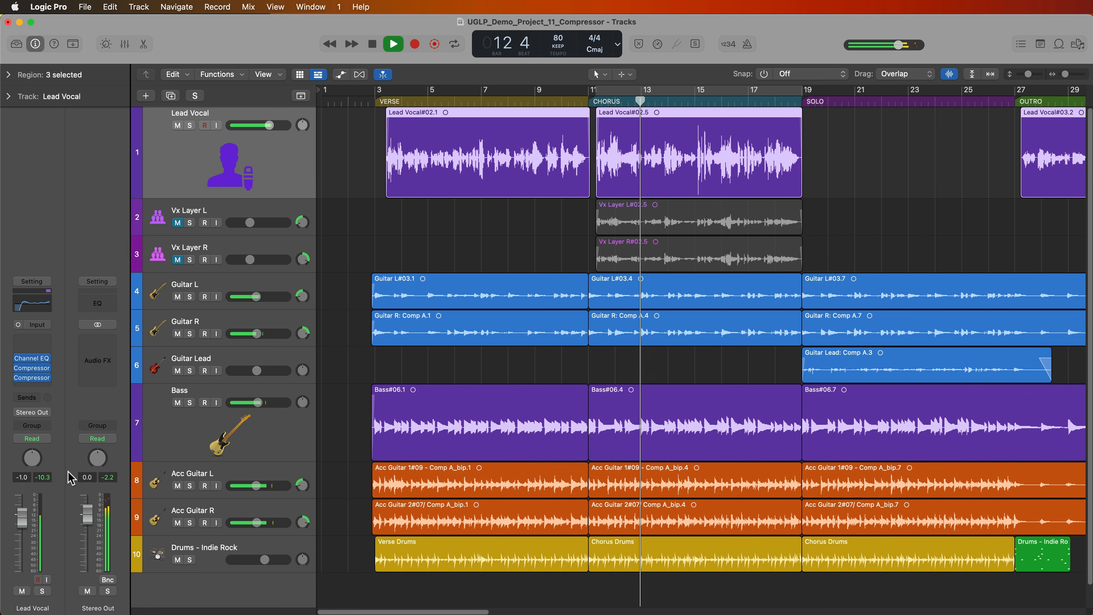
drag(25, 517, 27, 519)
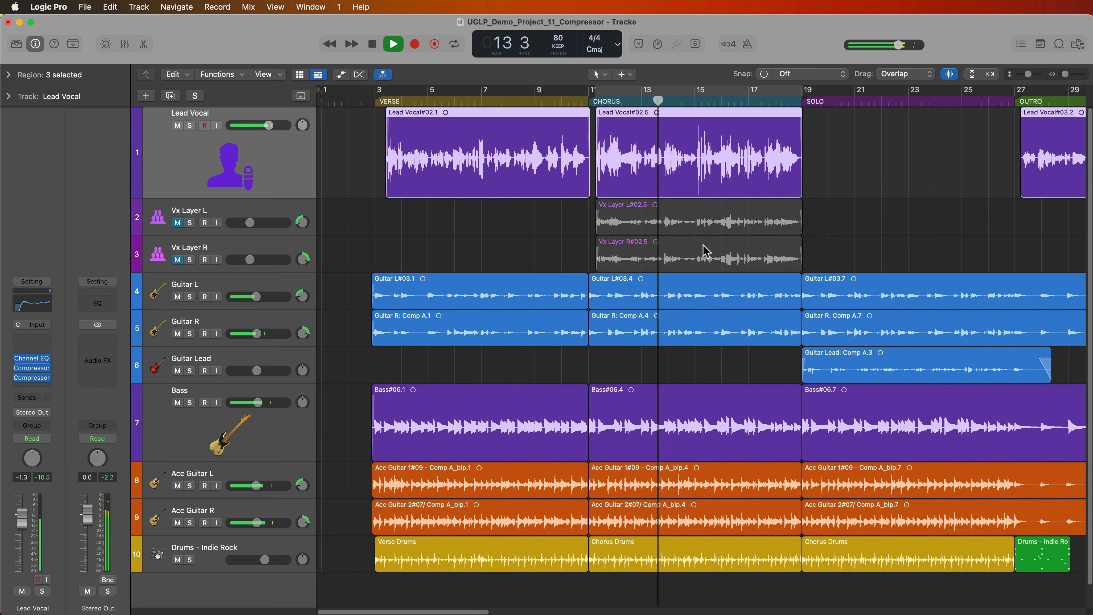
click(813, 228)
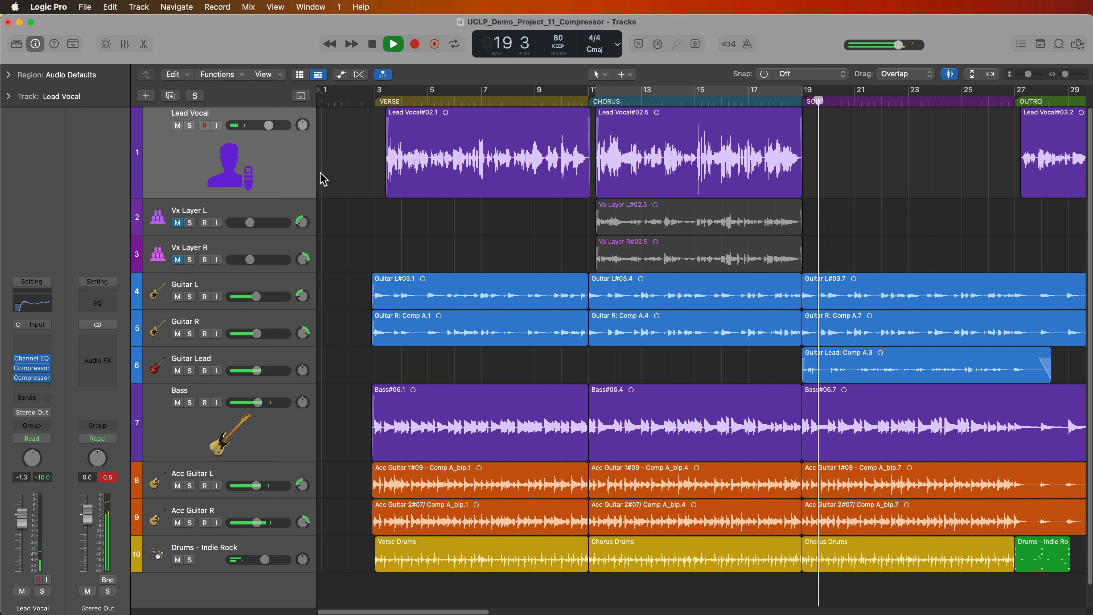
key(space)
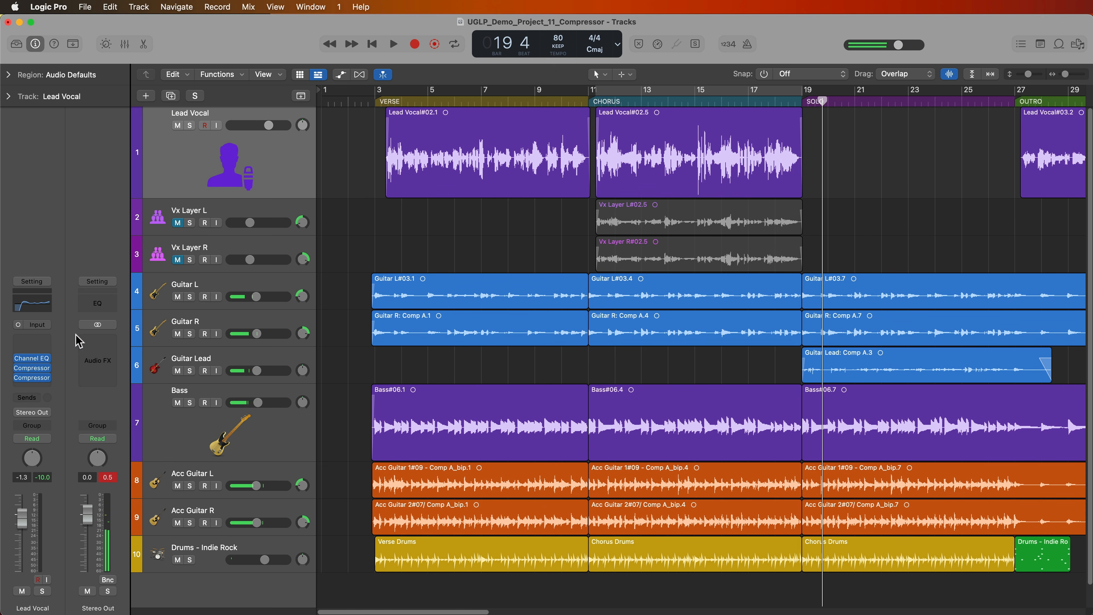
- Open the Lead Vocal's first Compressor and examine its side chain detection, filter settings and source options, keeping the source Internal, before returning to the output settings
click(33, 368)
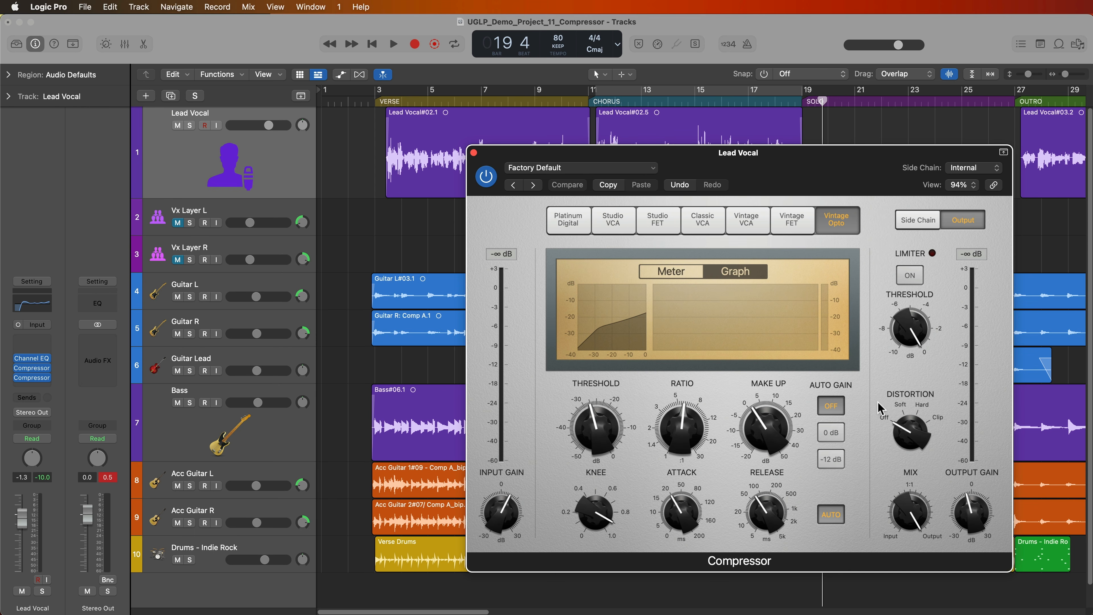
click(917, 220)
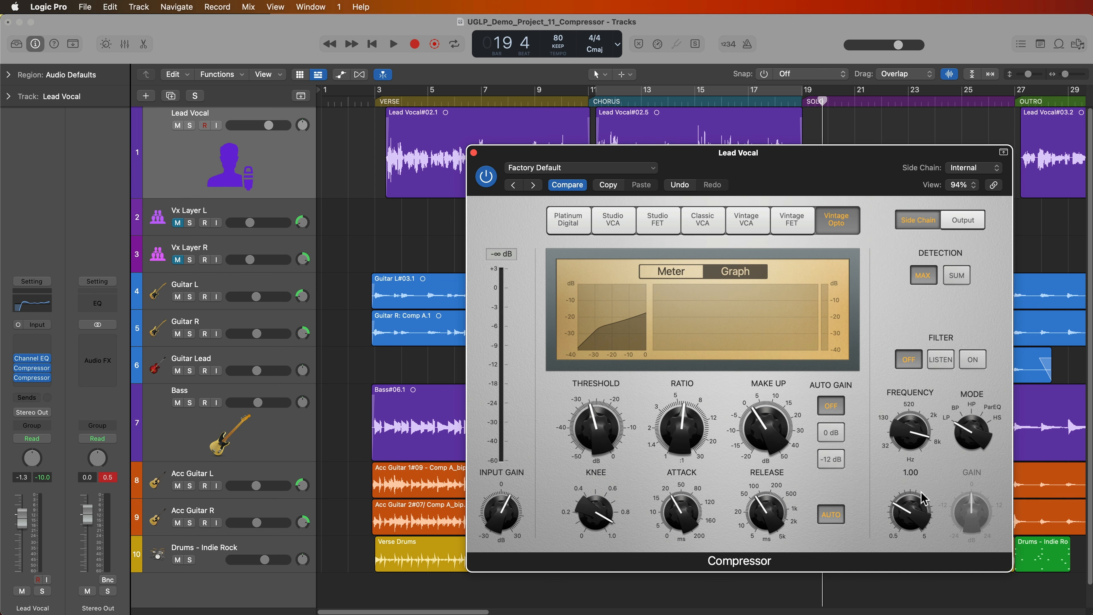
click(980, 172)
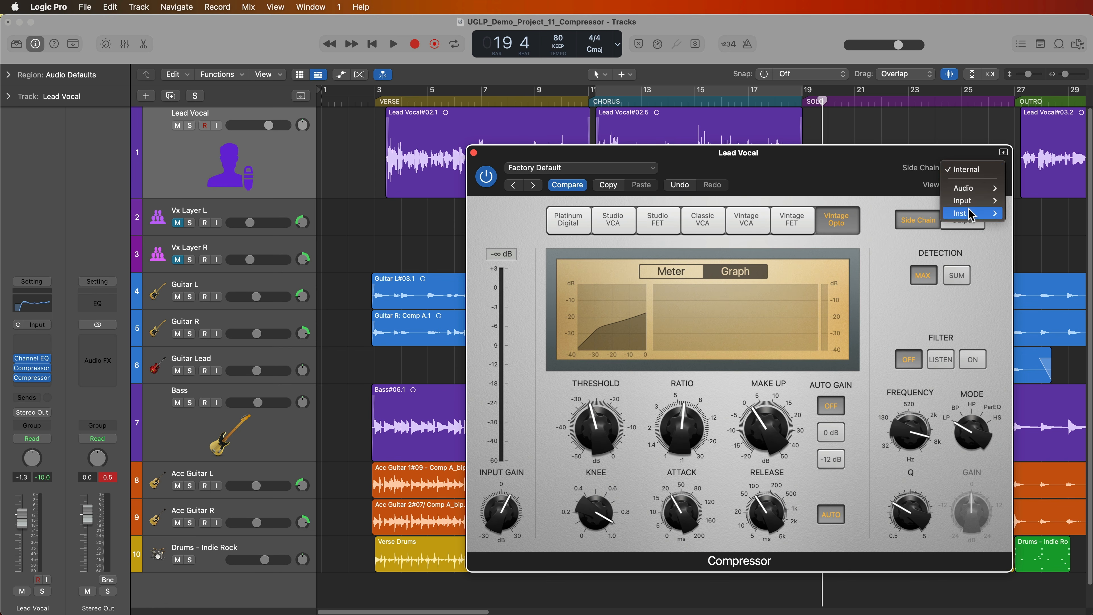
click(901, 178)
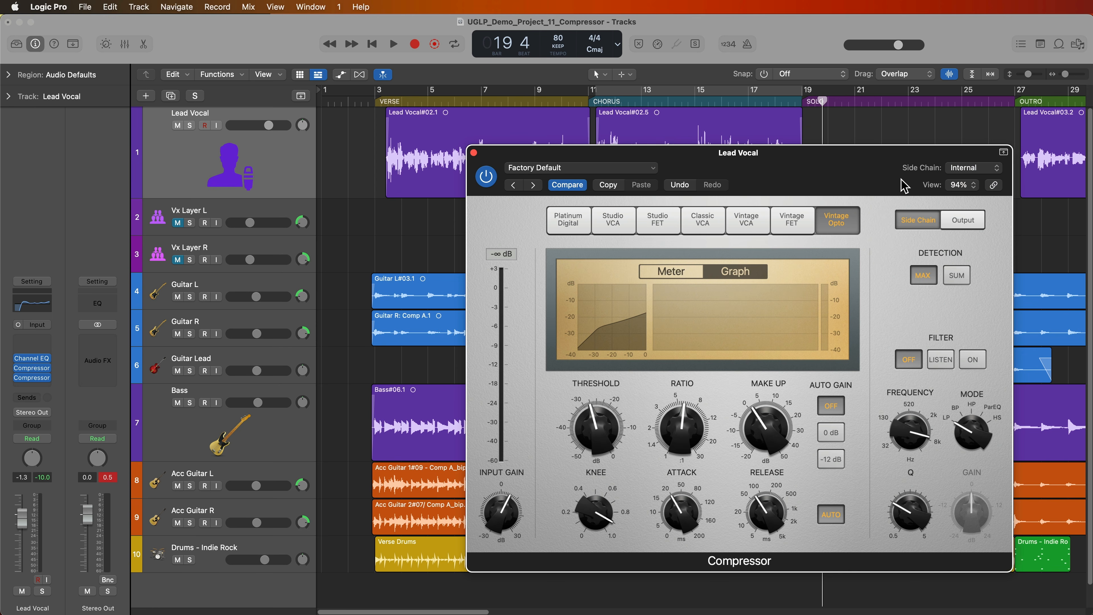
click(957, 221)
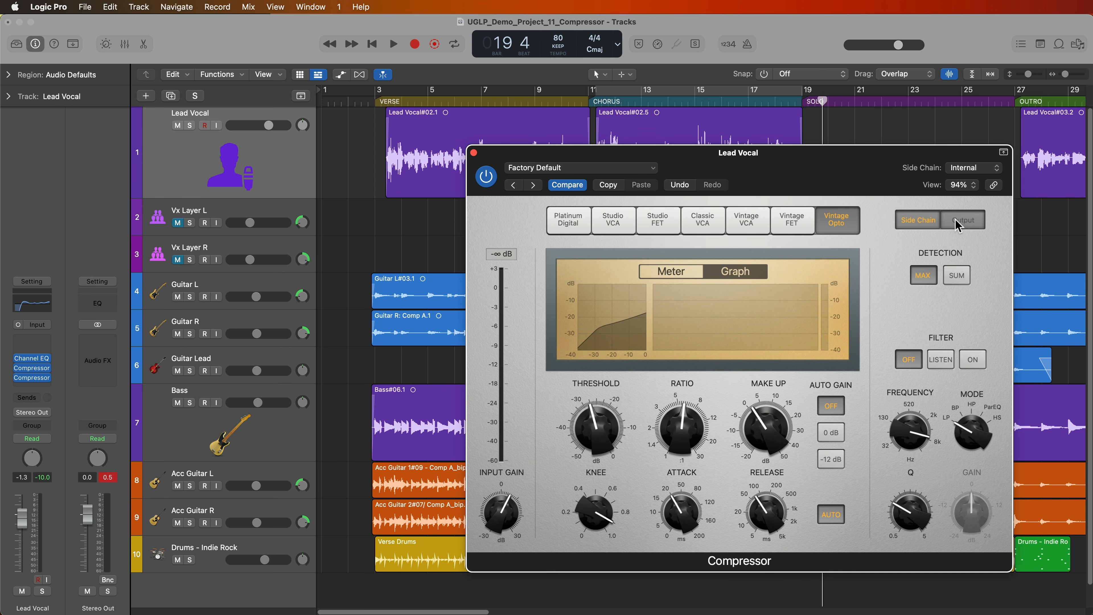